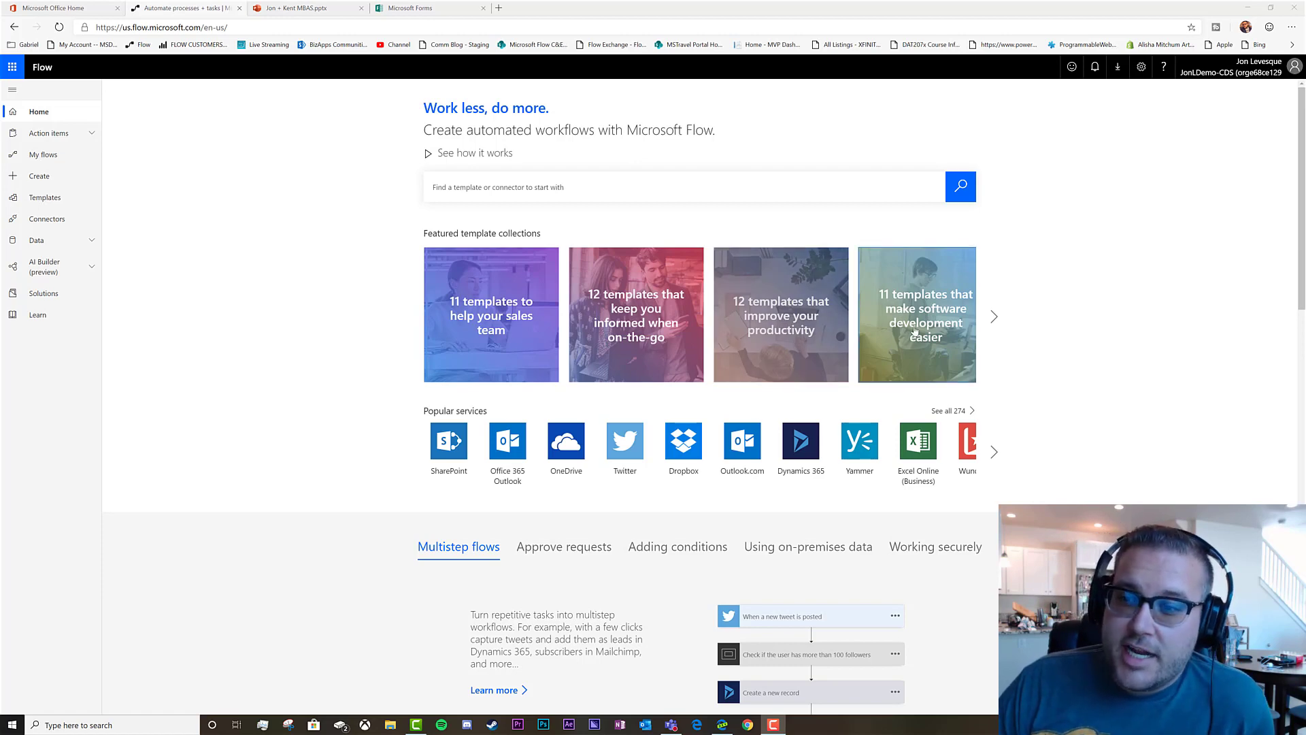
Open the '6 templates to simplify common classroom tasks' collection and browse its education templates
left_click(992, 319)
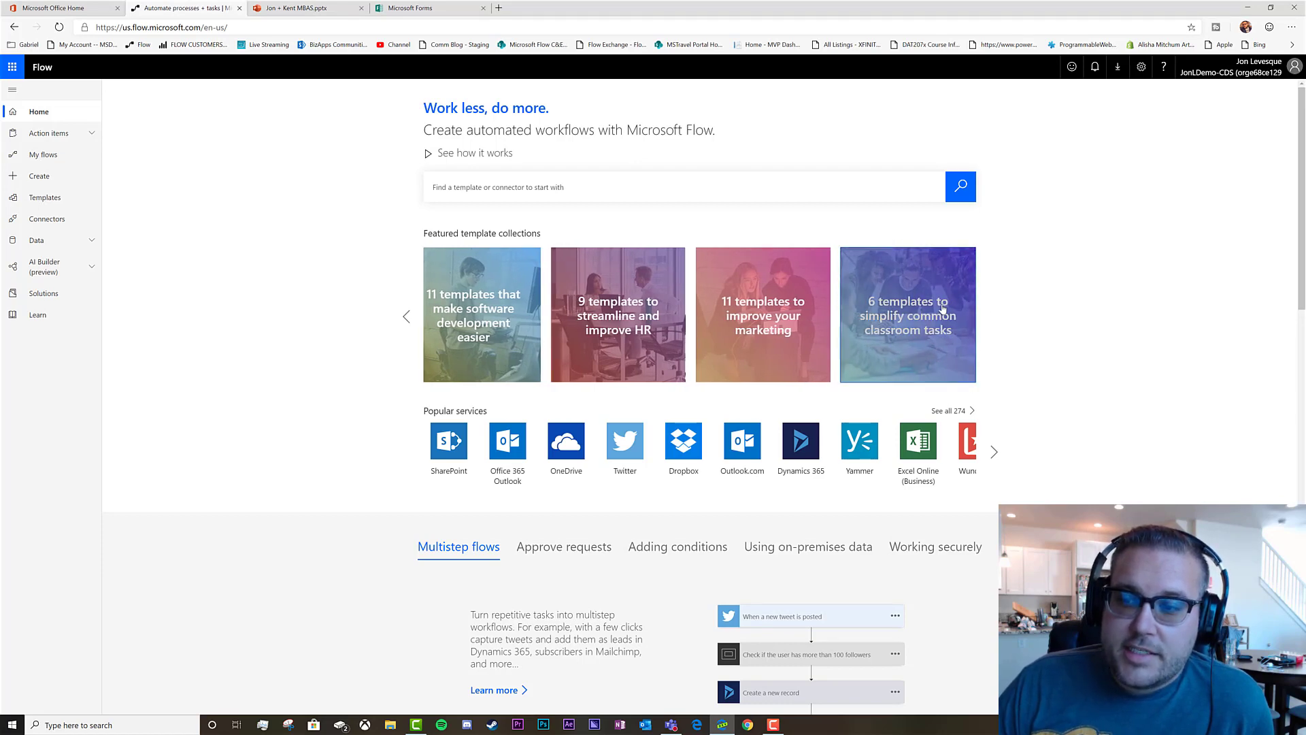
left_click(913, 338)
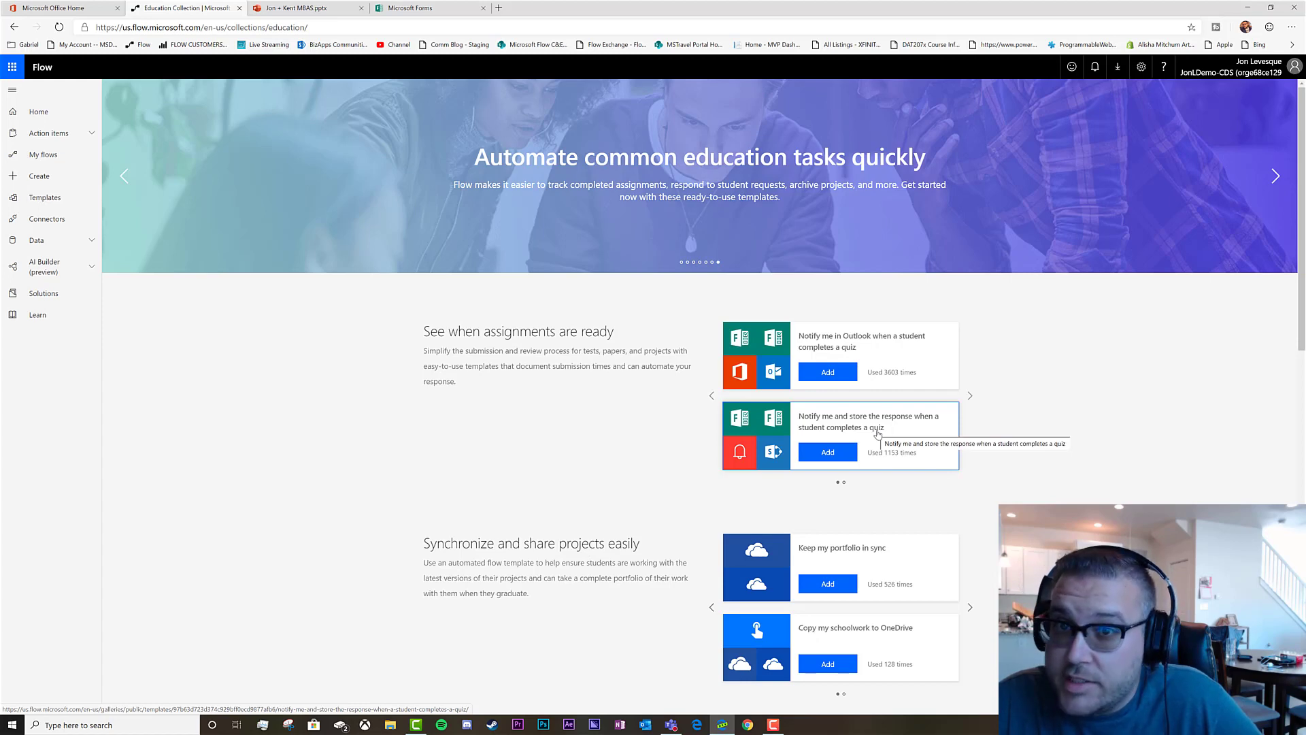
scroll(660, 401, "down", 3)
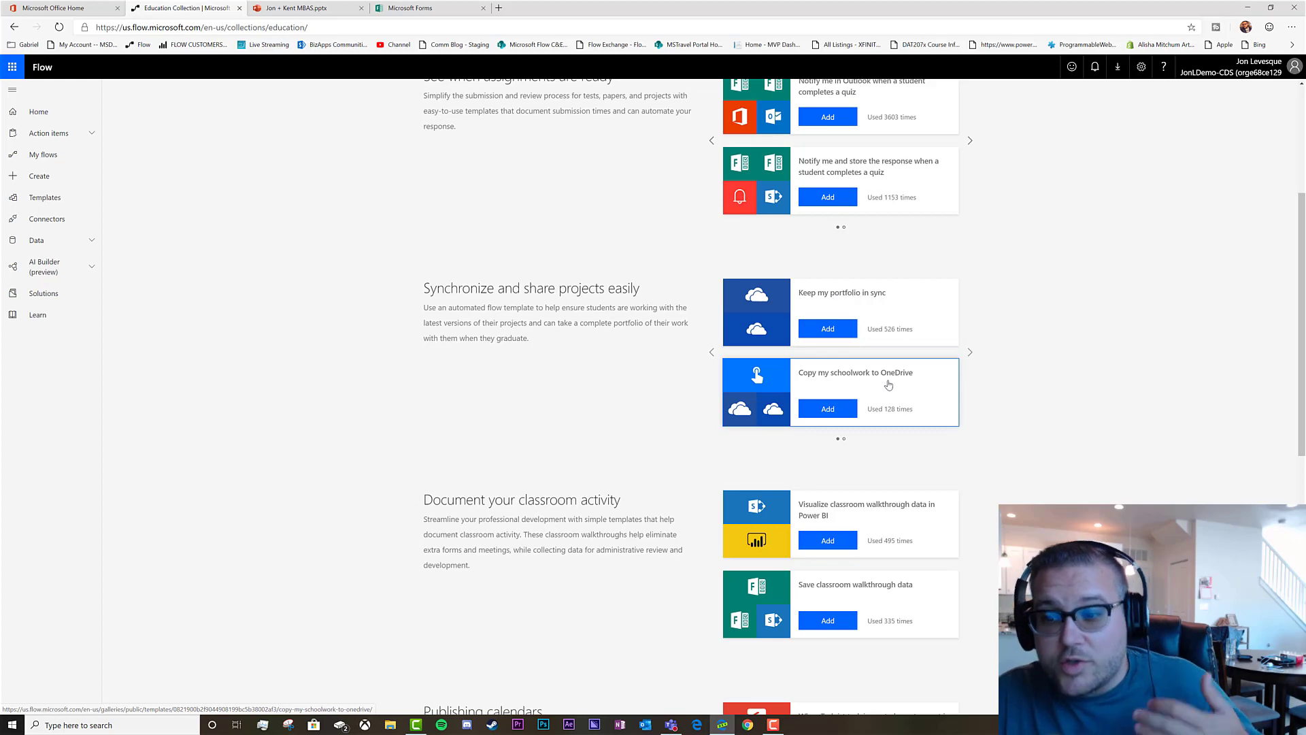
scroll(889, 378, "down", 2)
scroll(888, 378, "down", 2)
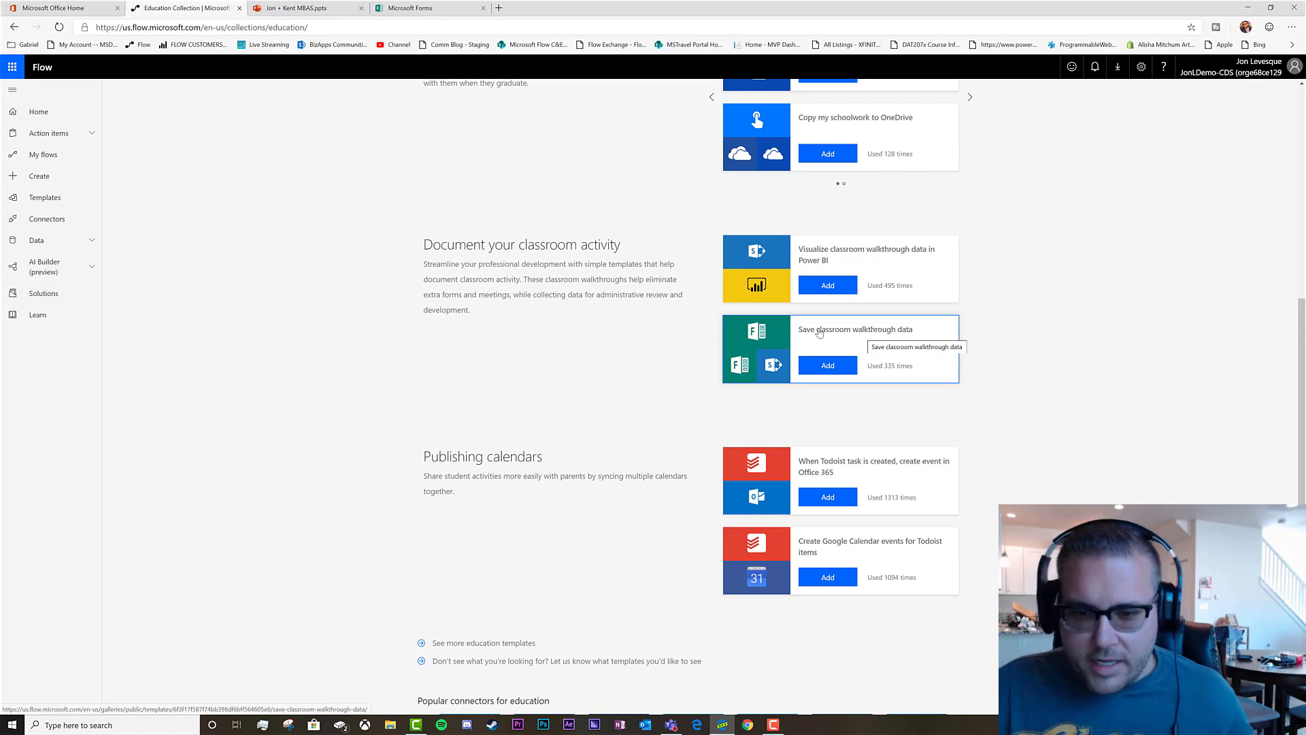
scroll(656, 352, "down", 2)
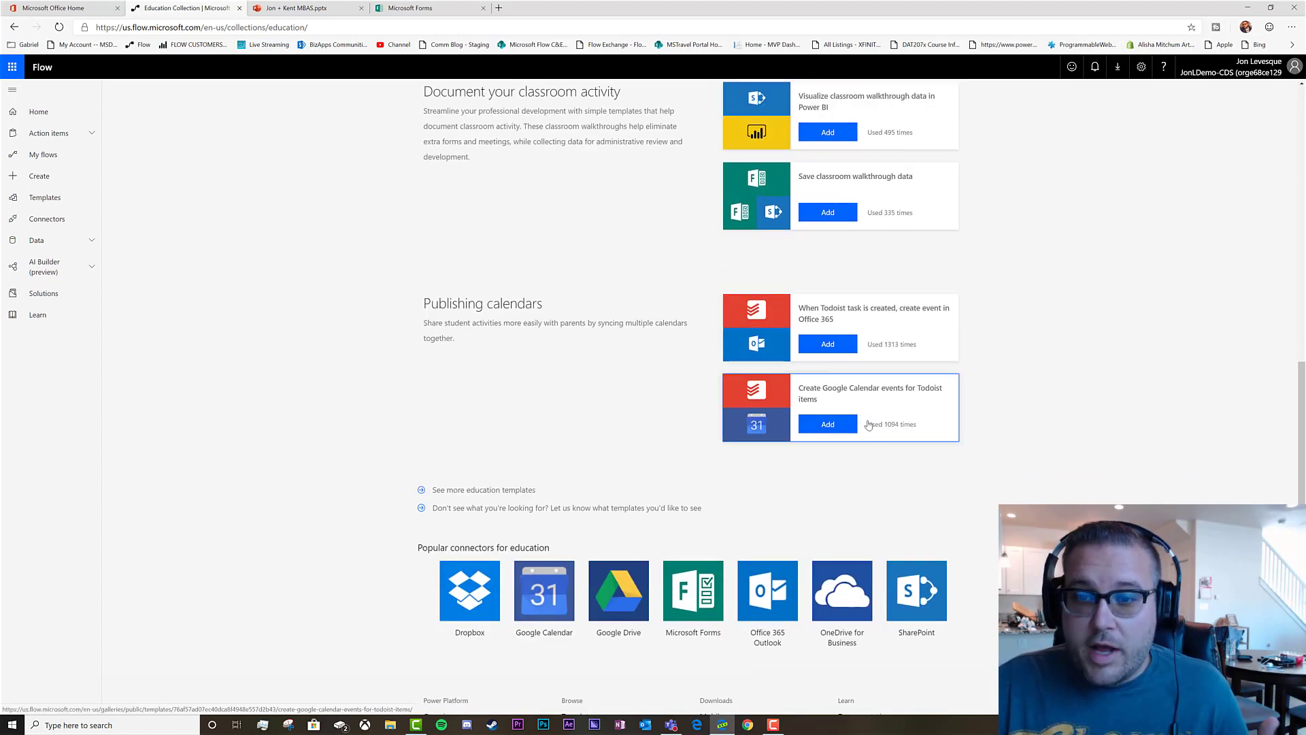
scroll(907, 450, "up", 1)
scroll(907, 449, "up", 6)
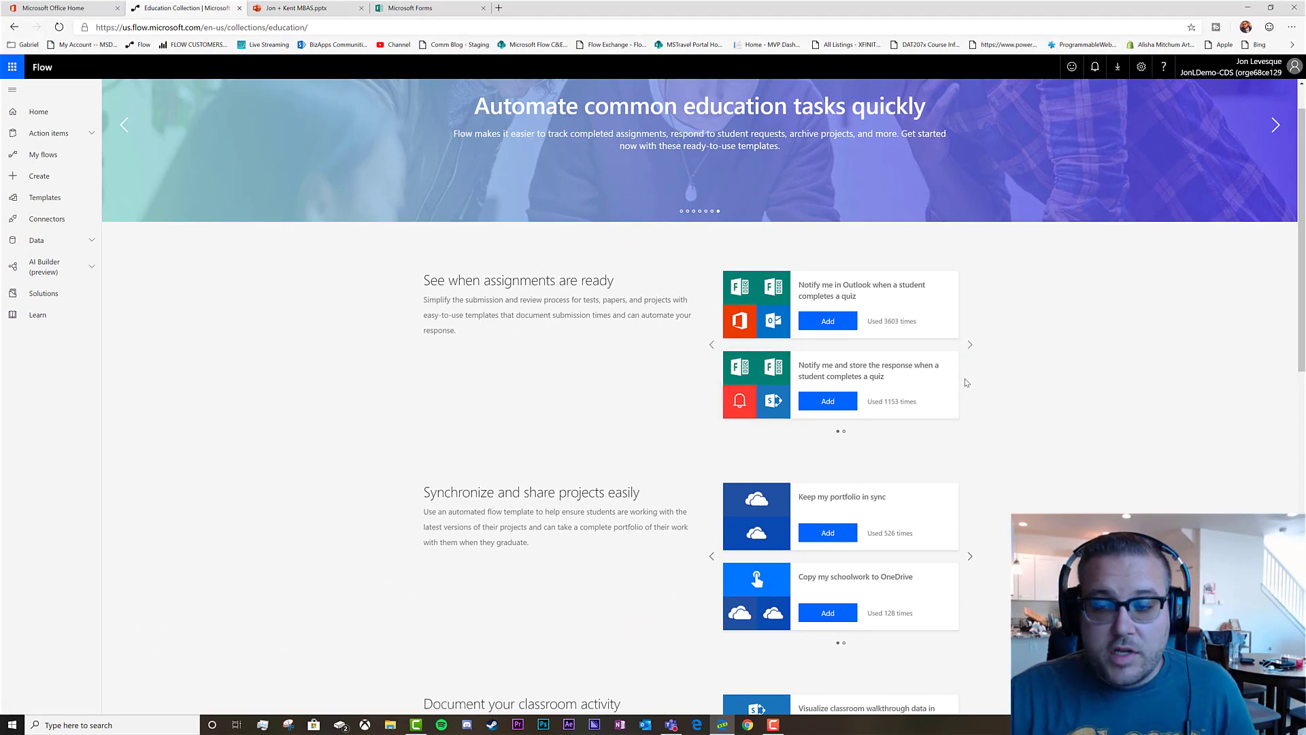
Add the 'Notify me and store the response when a student completes a quiz' template and update its SharePoint connection
left_click(828, 402)
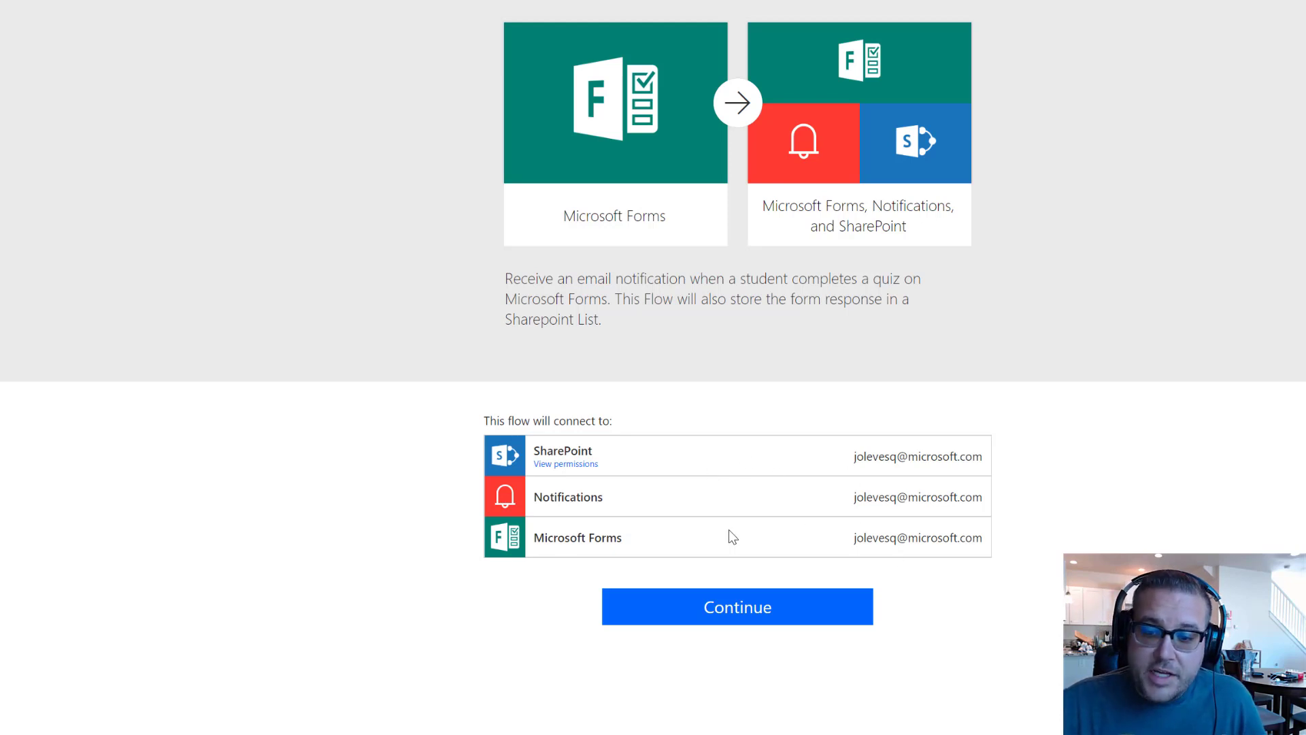
left_click(751, 608)
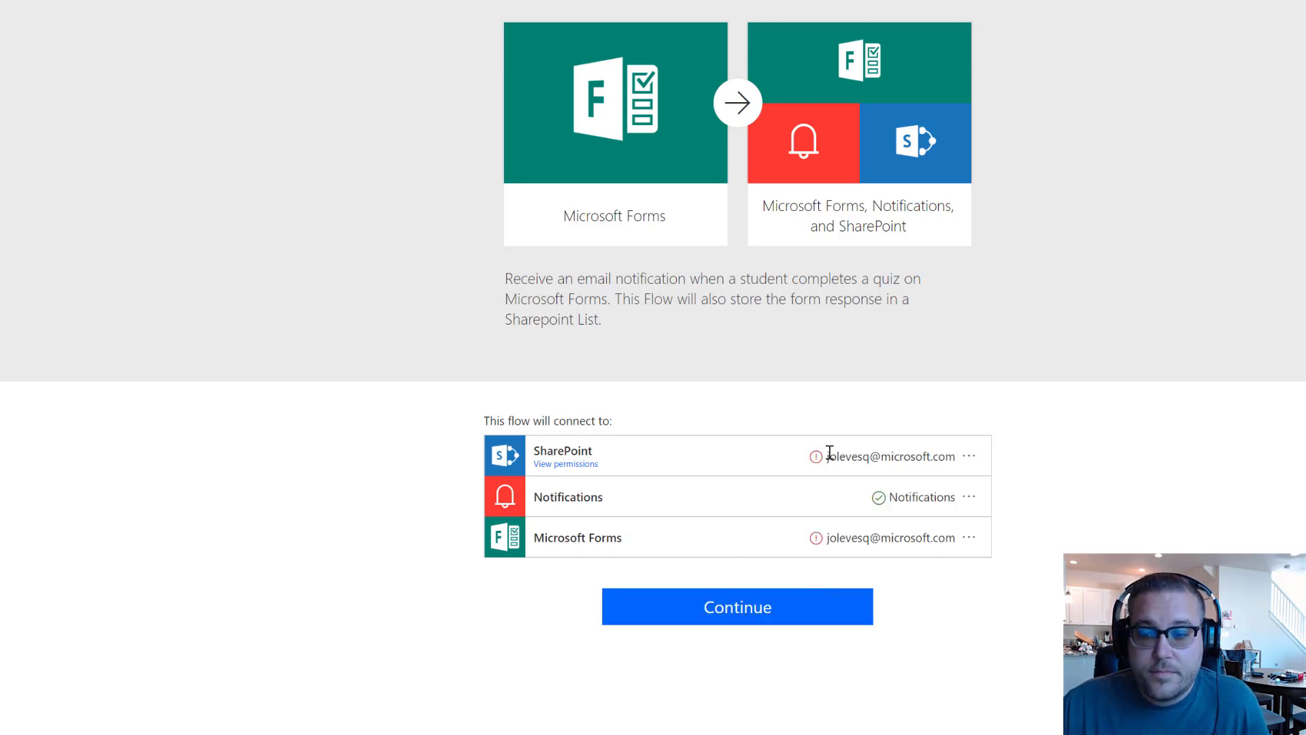
left_click(970, 458)
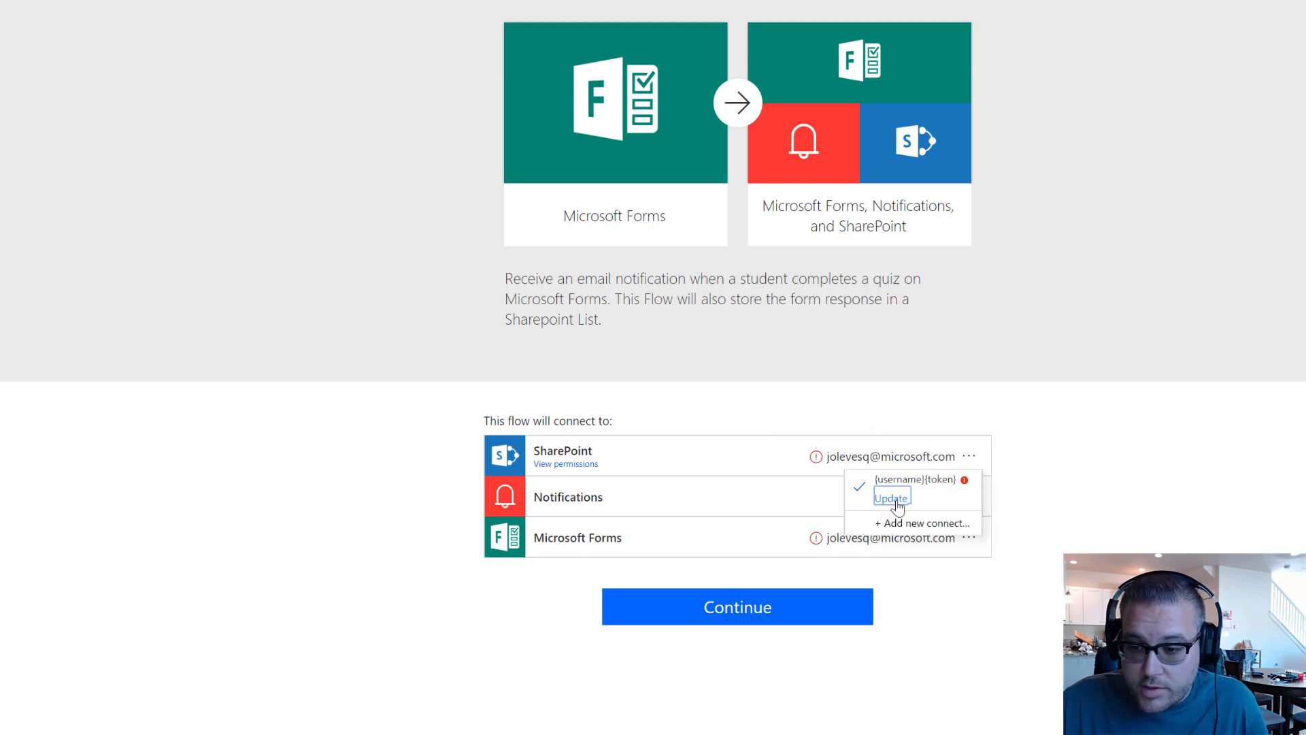
left_click(893, 498)
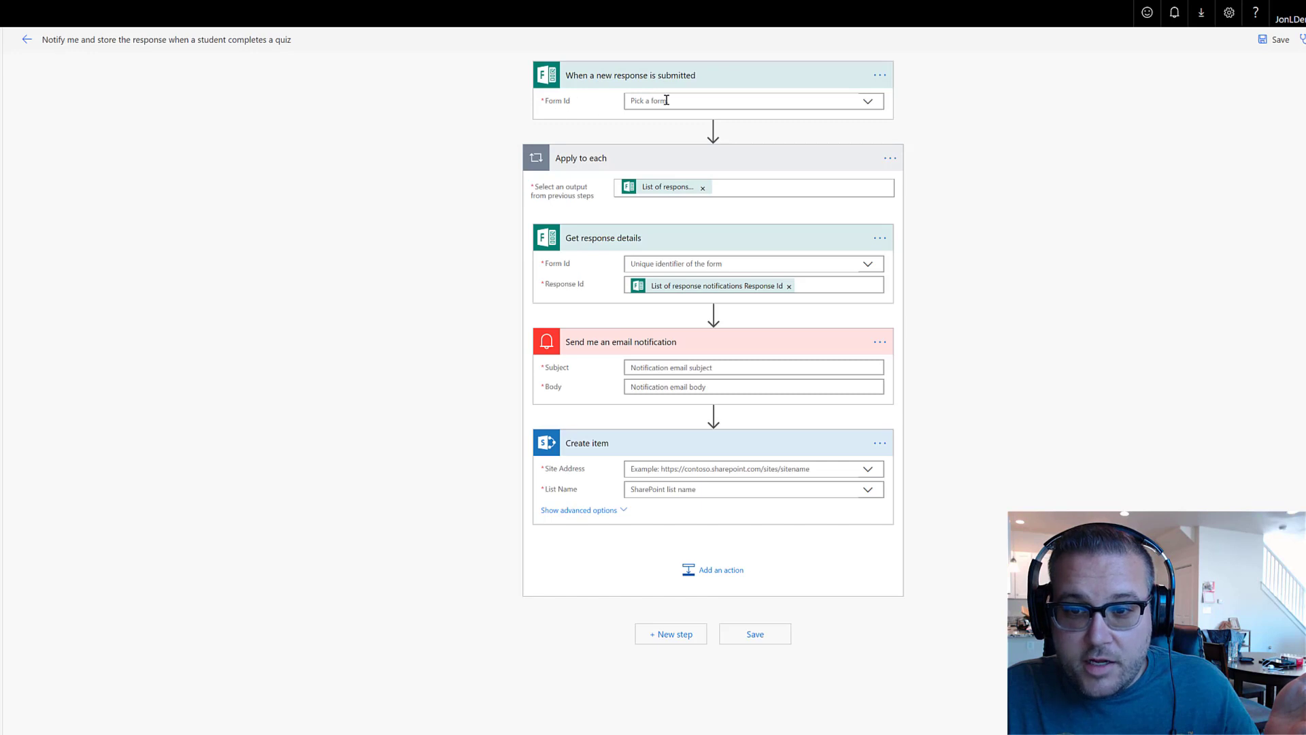
Set the Form Id of both the trigger and the response-details step to 'Microsoft Flow Questionnaire'
left_click(876, 106)
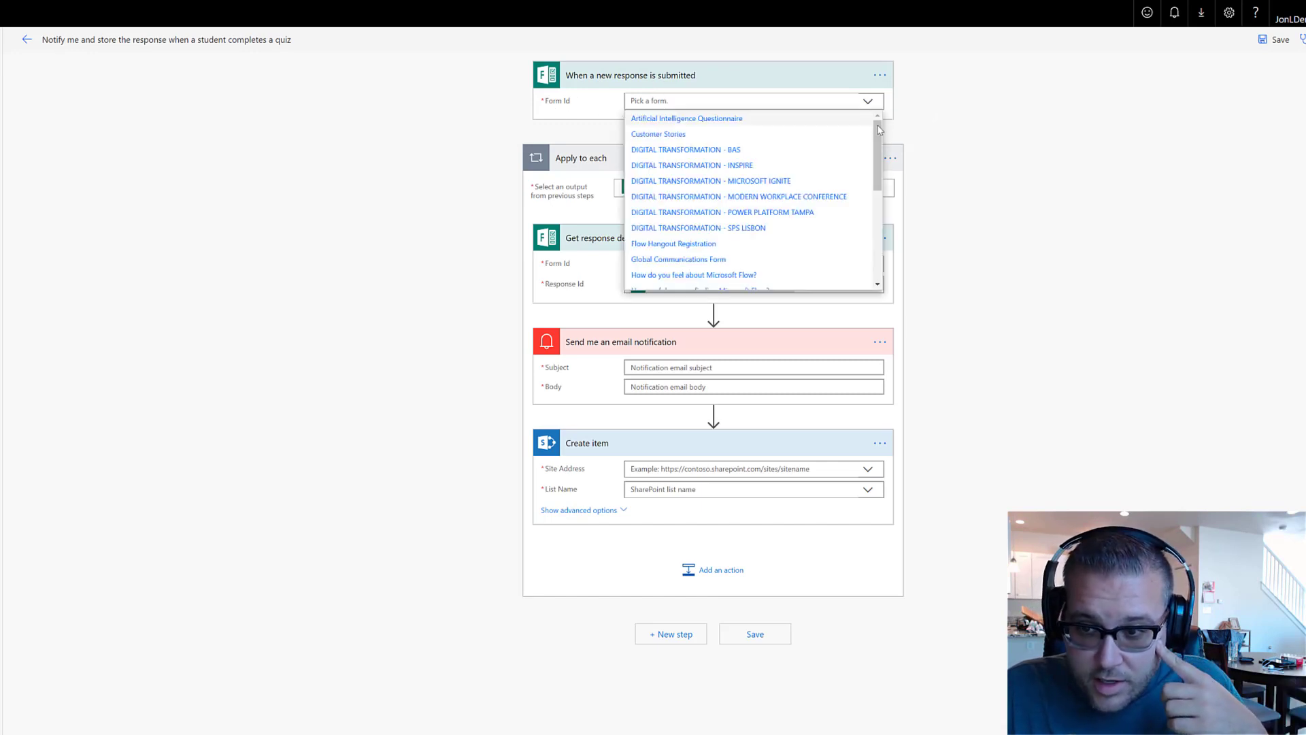
left_click_drag(878, 140, 866, 225)
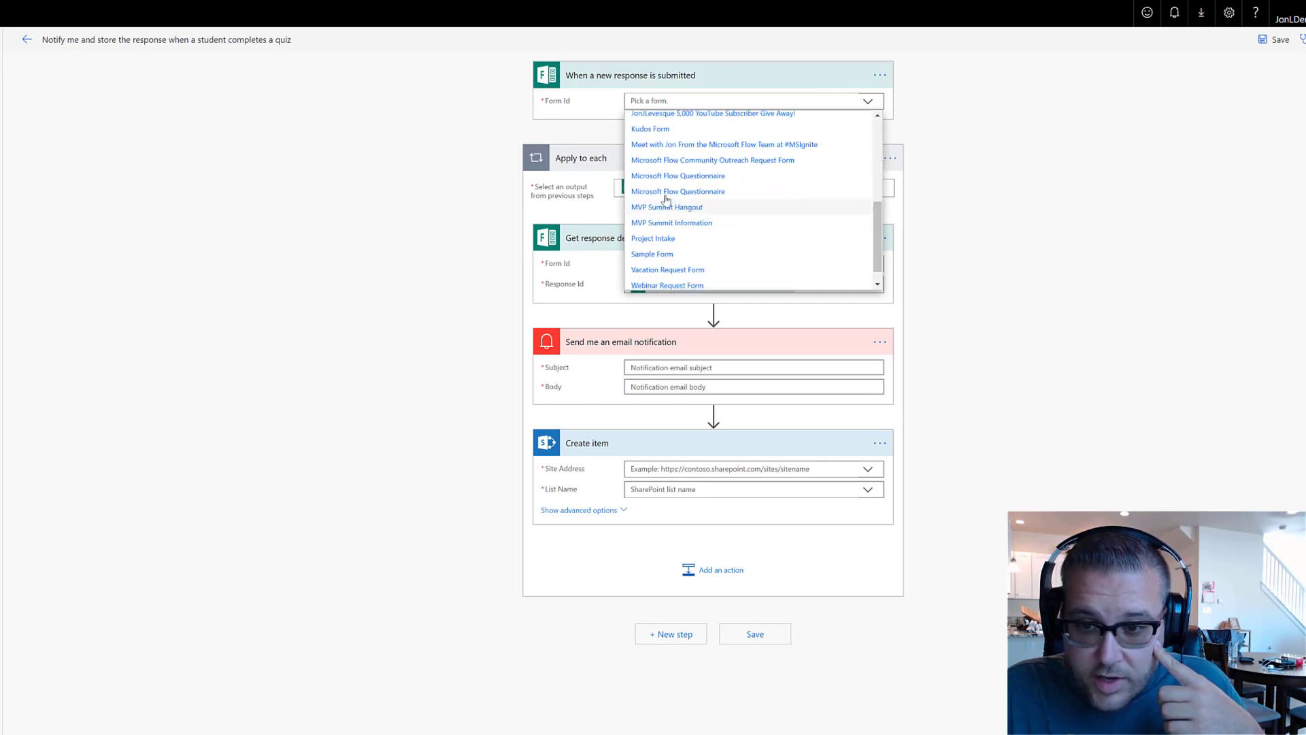
left_click(705, 178)
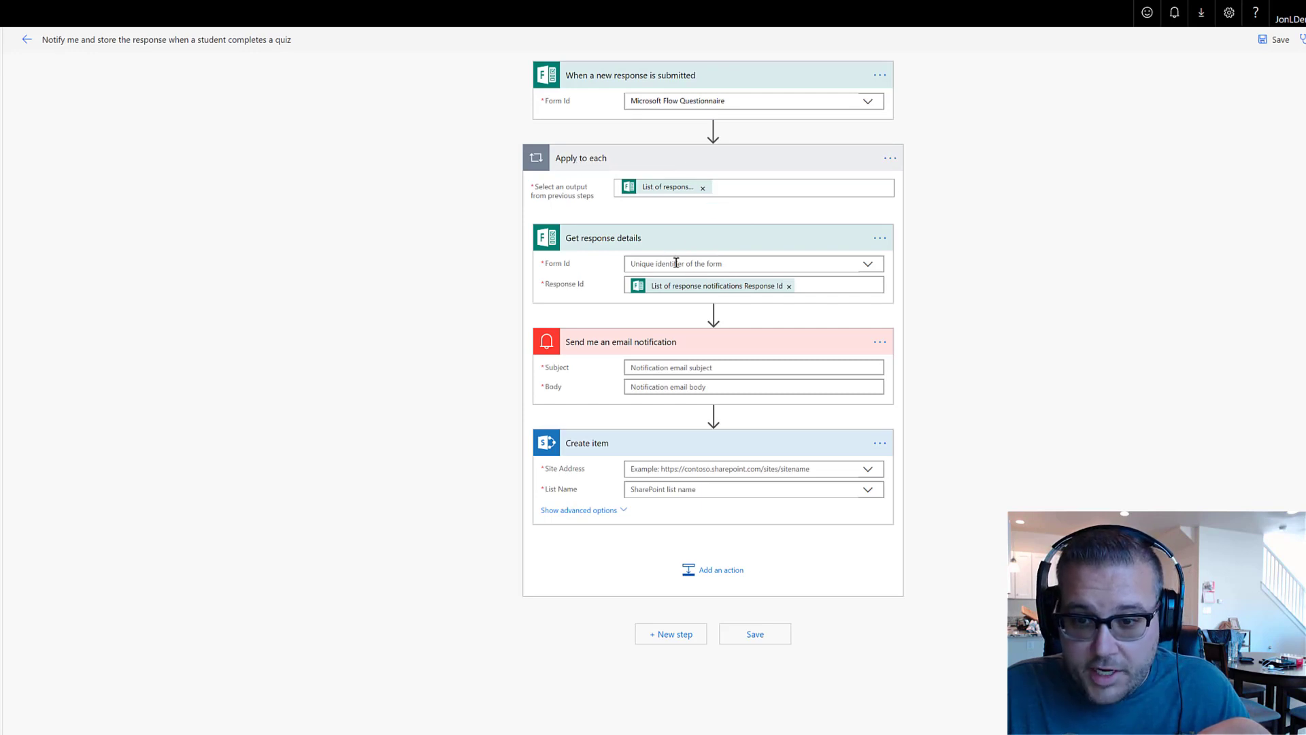
left_click(869, 266)
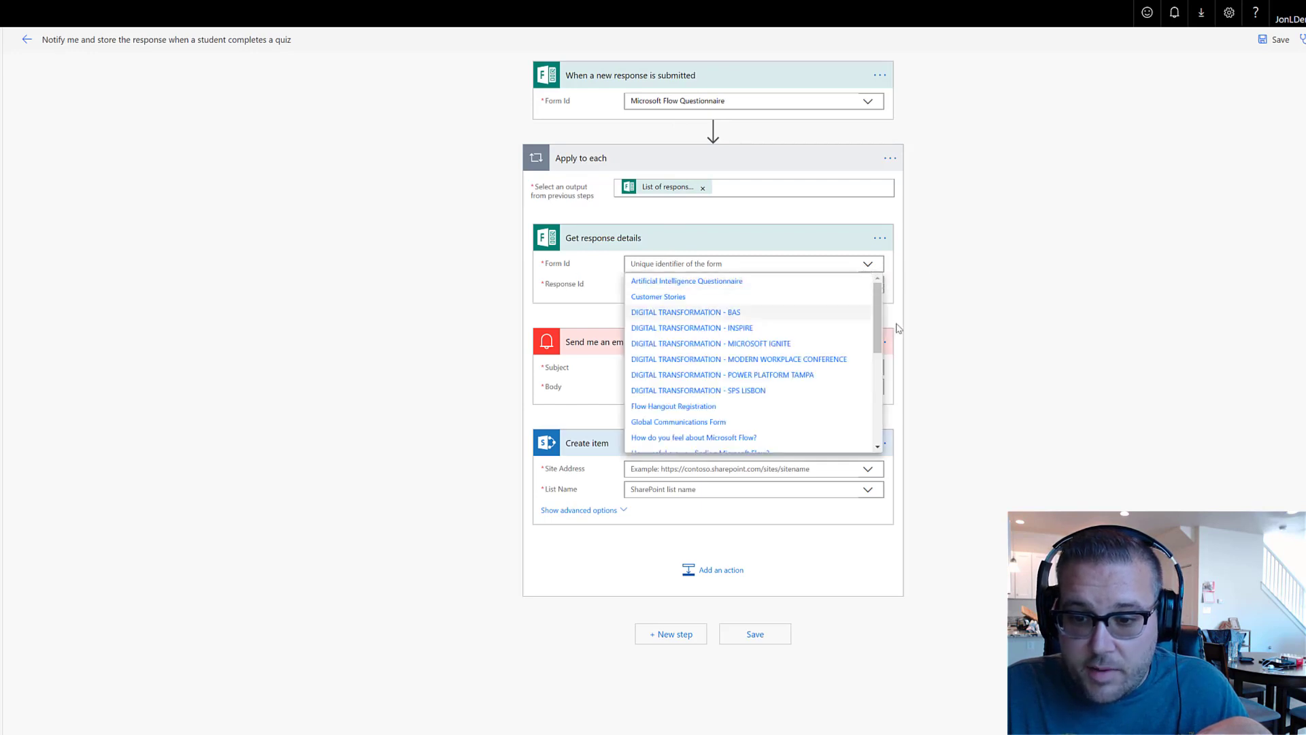
scroll(855, 420, "down", 5)
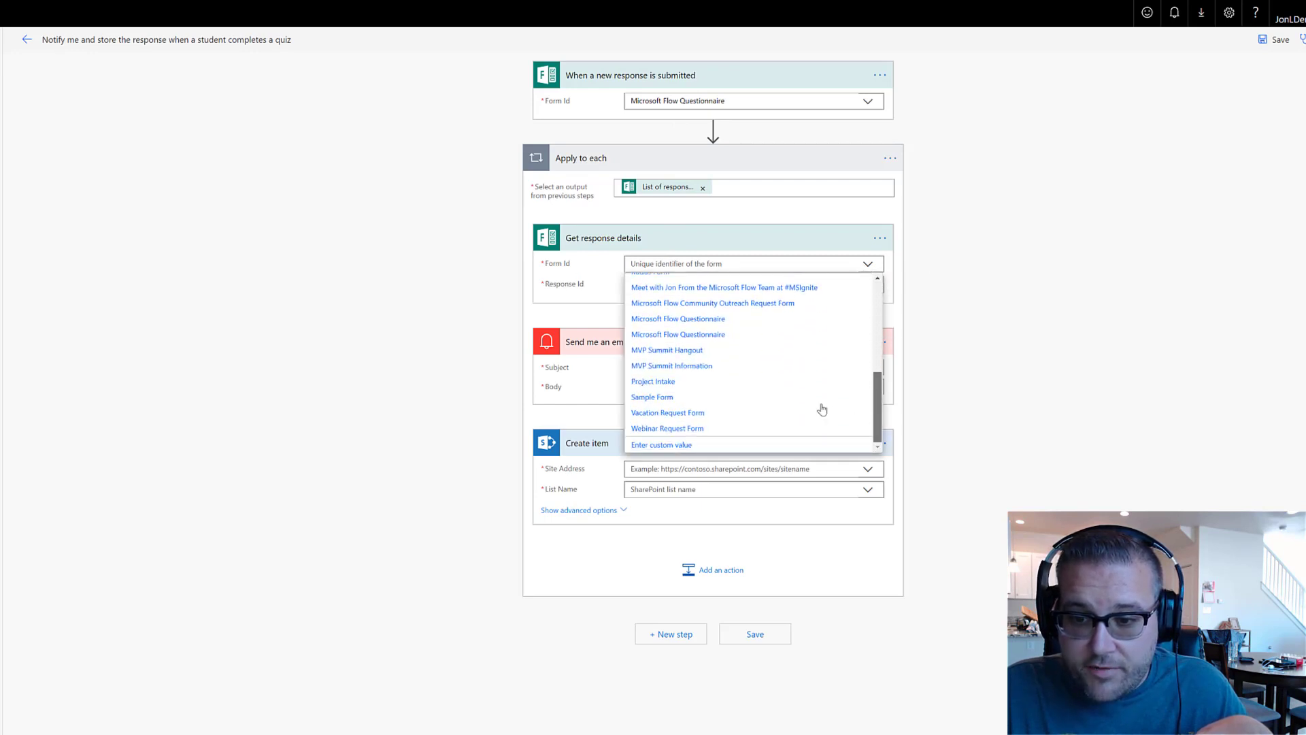
left_click(680, 320)
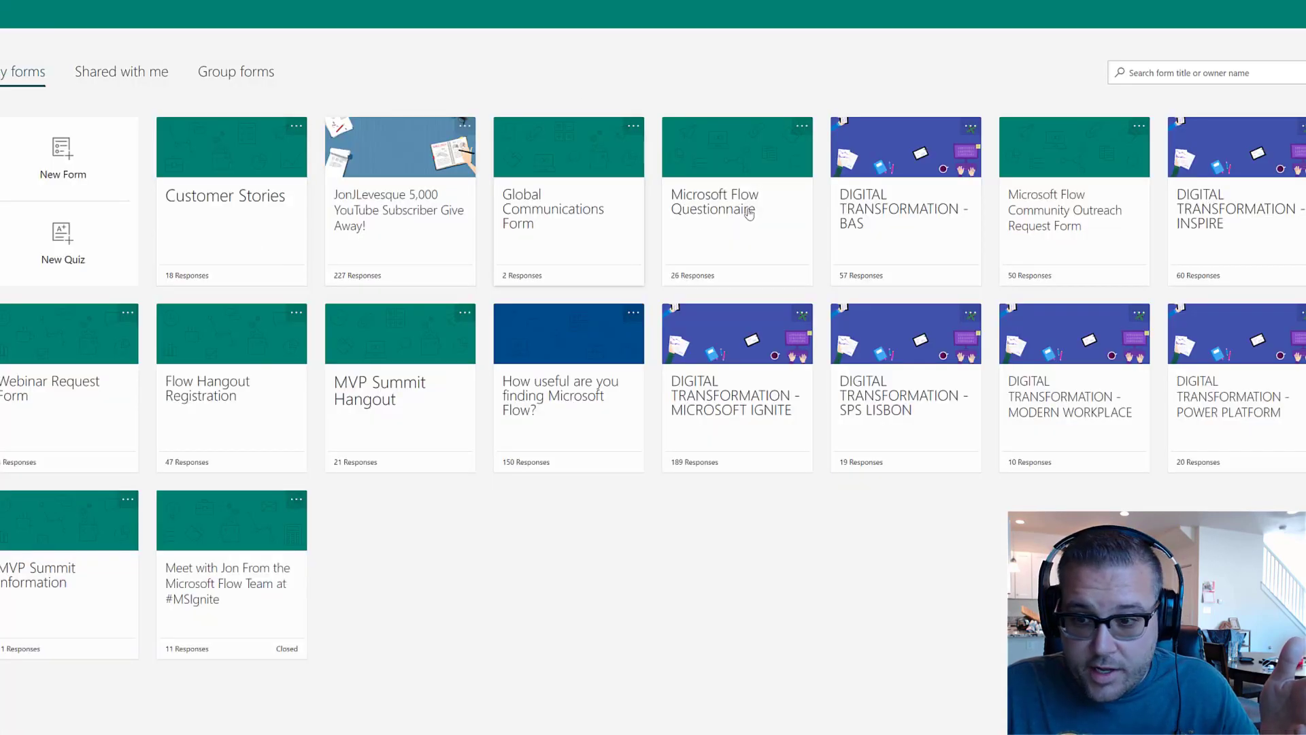
Open the Microsoft Flow Questionnaire form and scroll through its ten questions
left_click(730, 197)
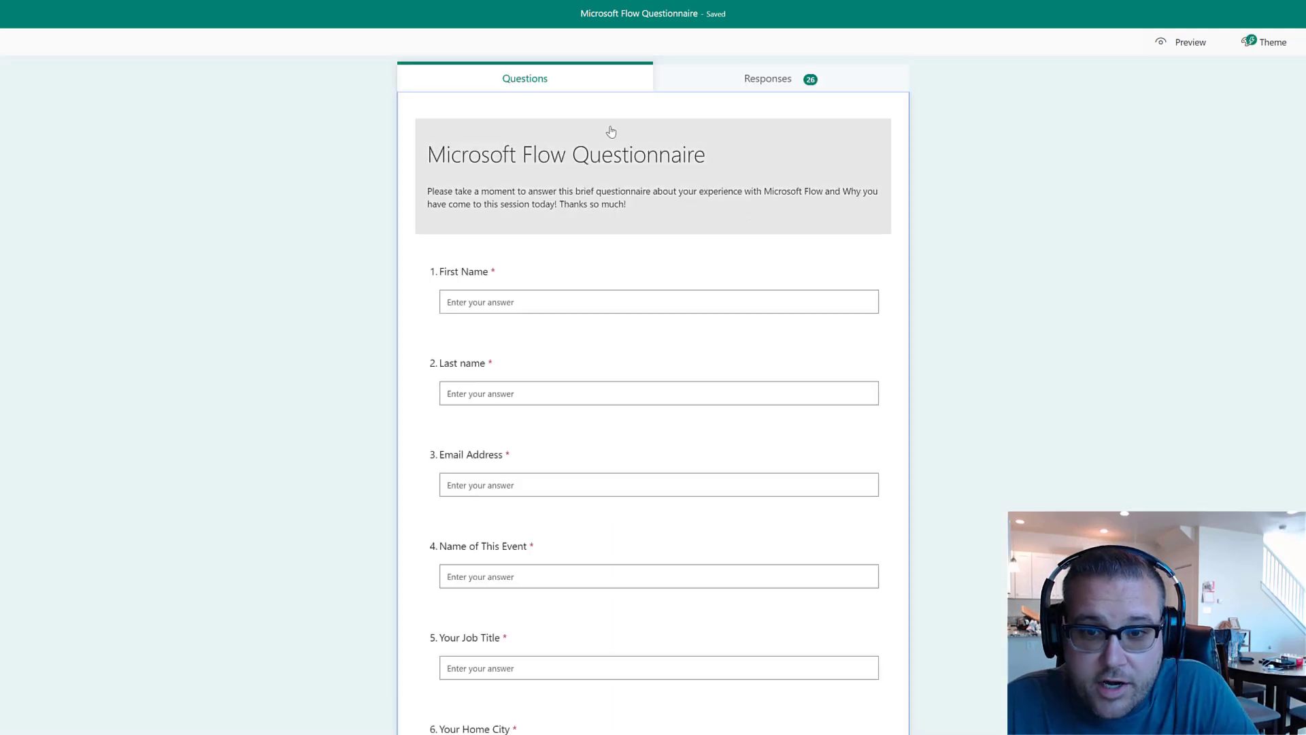
scroll(586, 361, "down", 3)
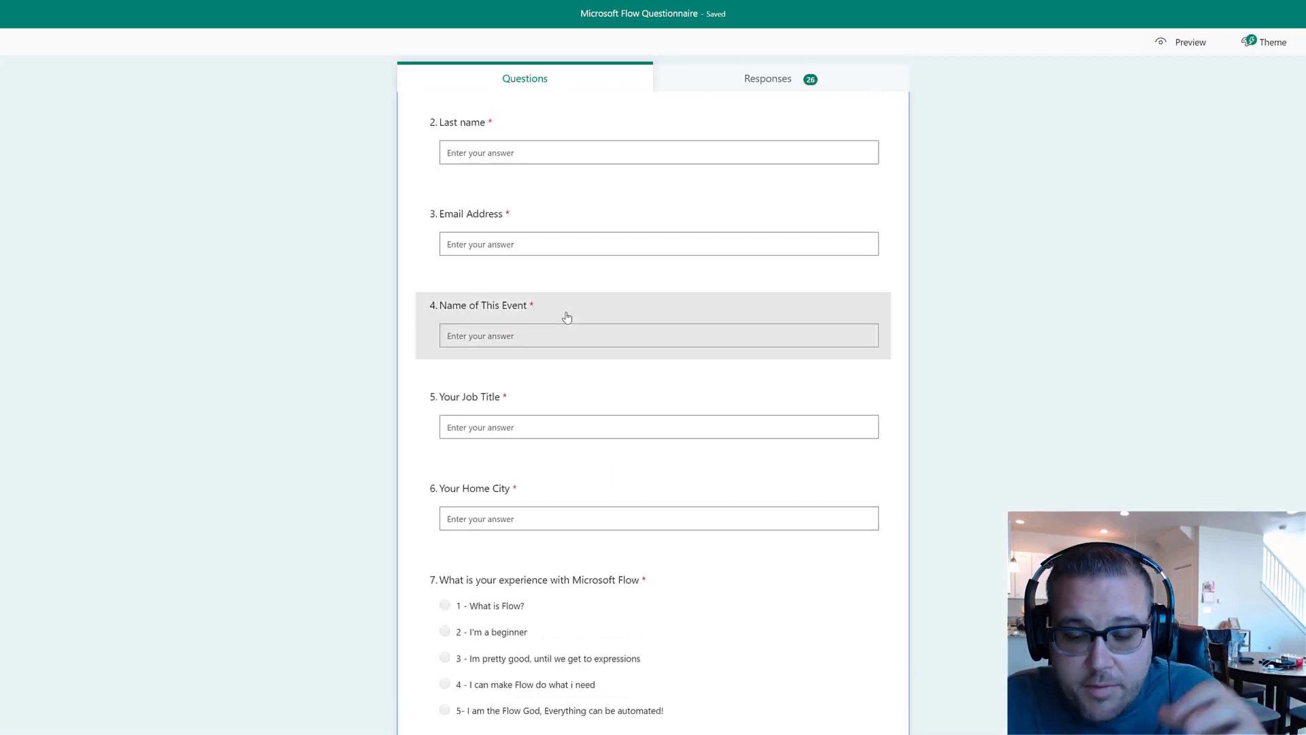
scroll(566, 411, "down", 3)
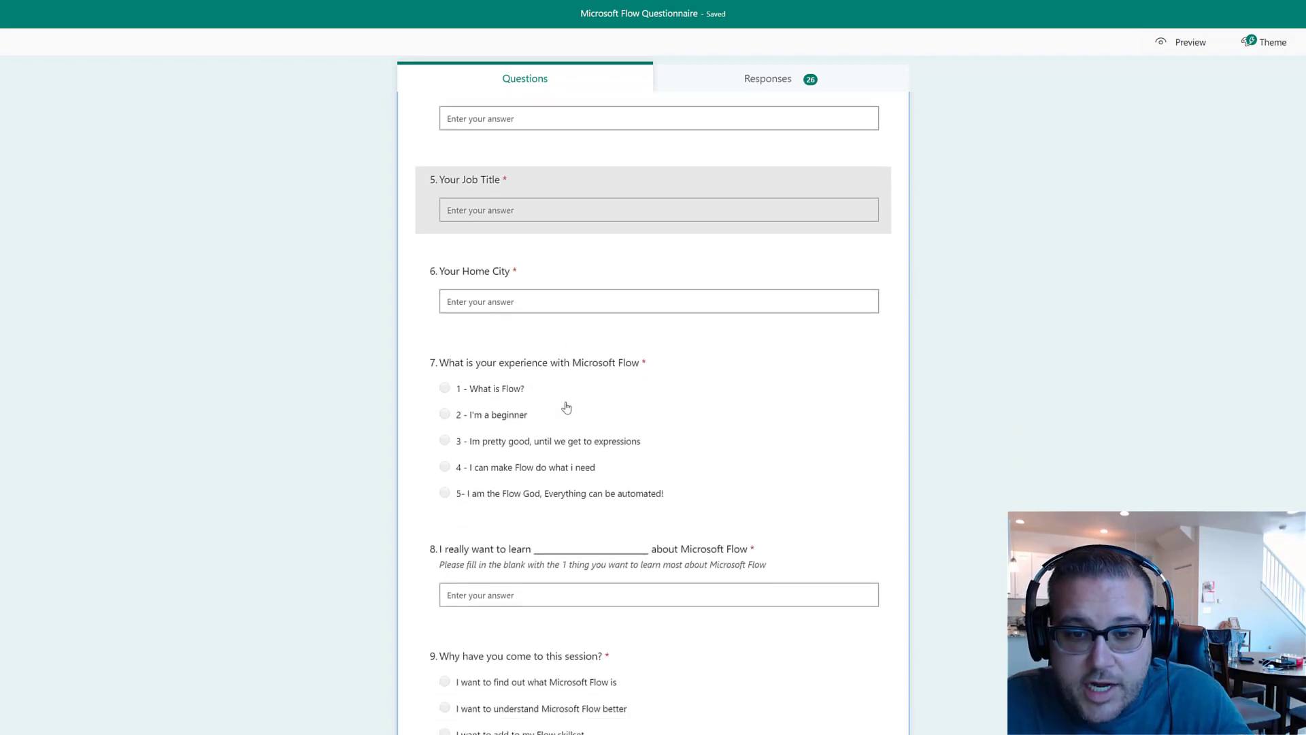
scroll(638, 248, "down", 2)
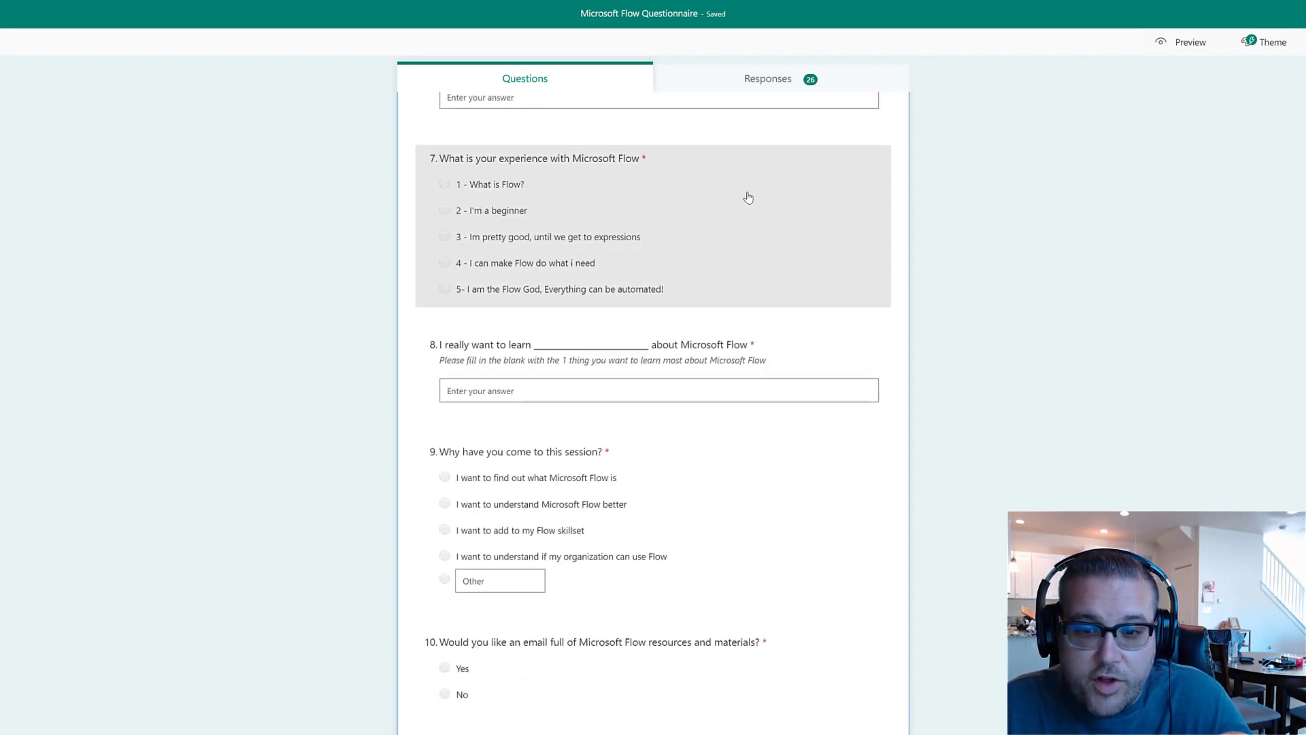
scroll(748, 198, "down", 1)
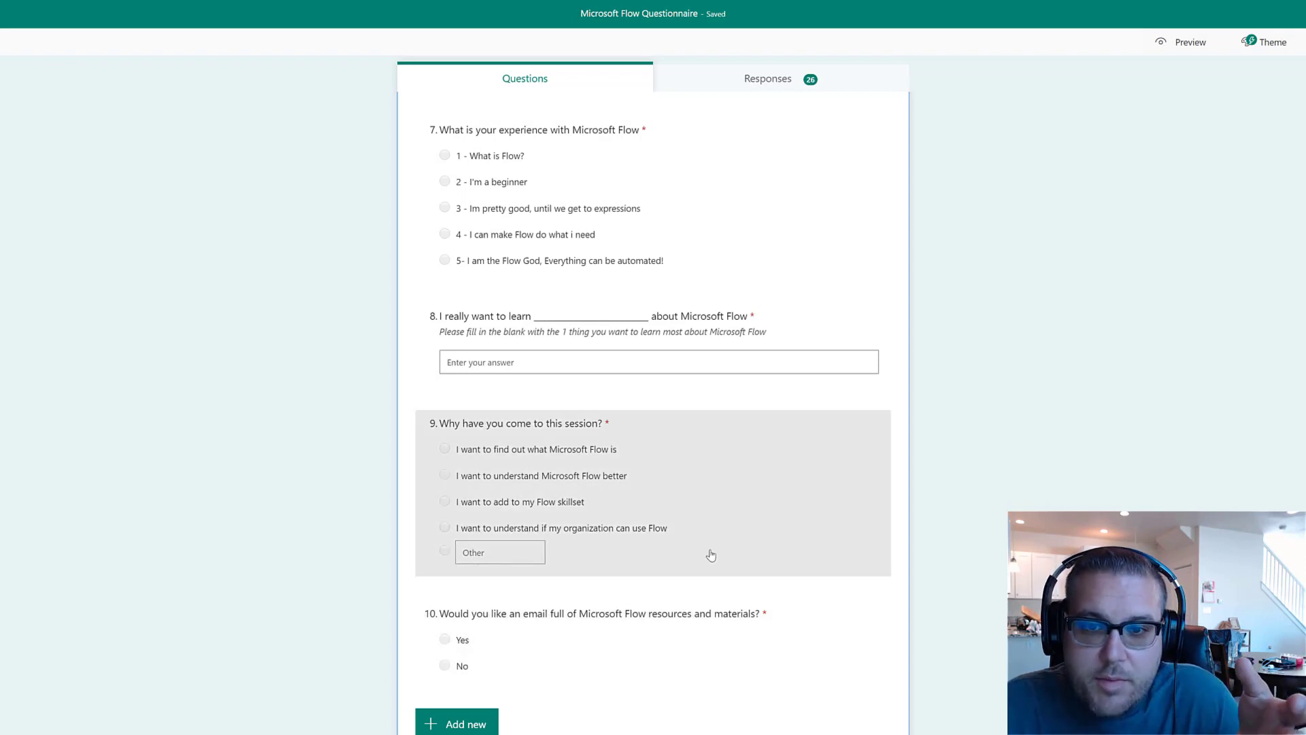
scroll(710, 556, "up", 10)
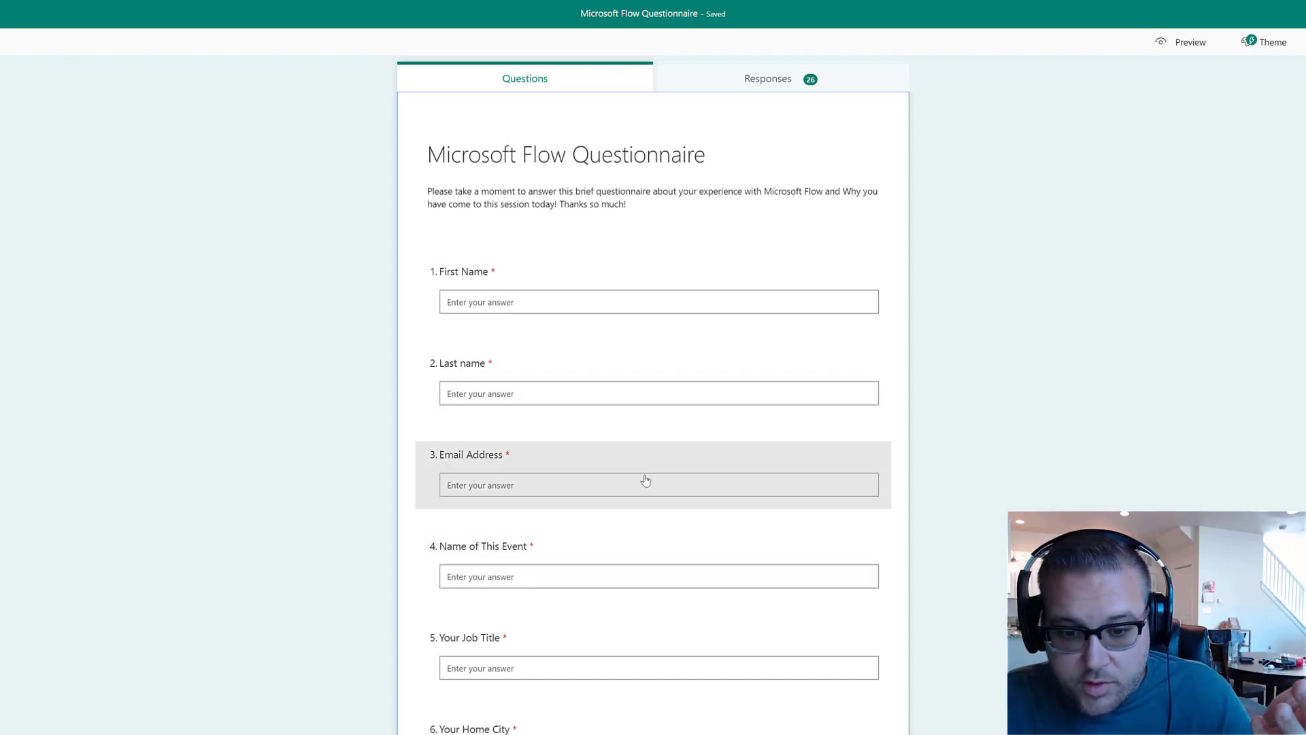
scroll(645, 481, "down", 5)
scroll(645, 480, "down", 1)
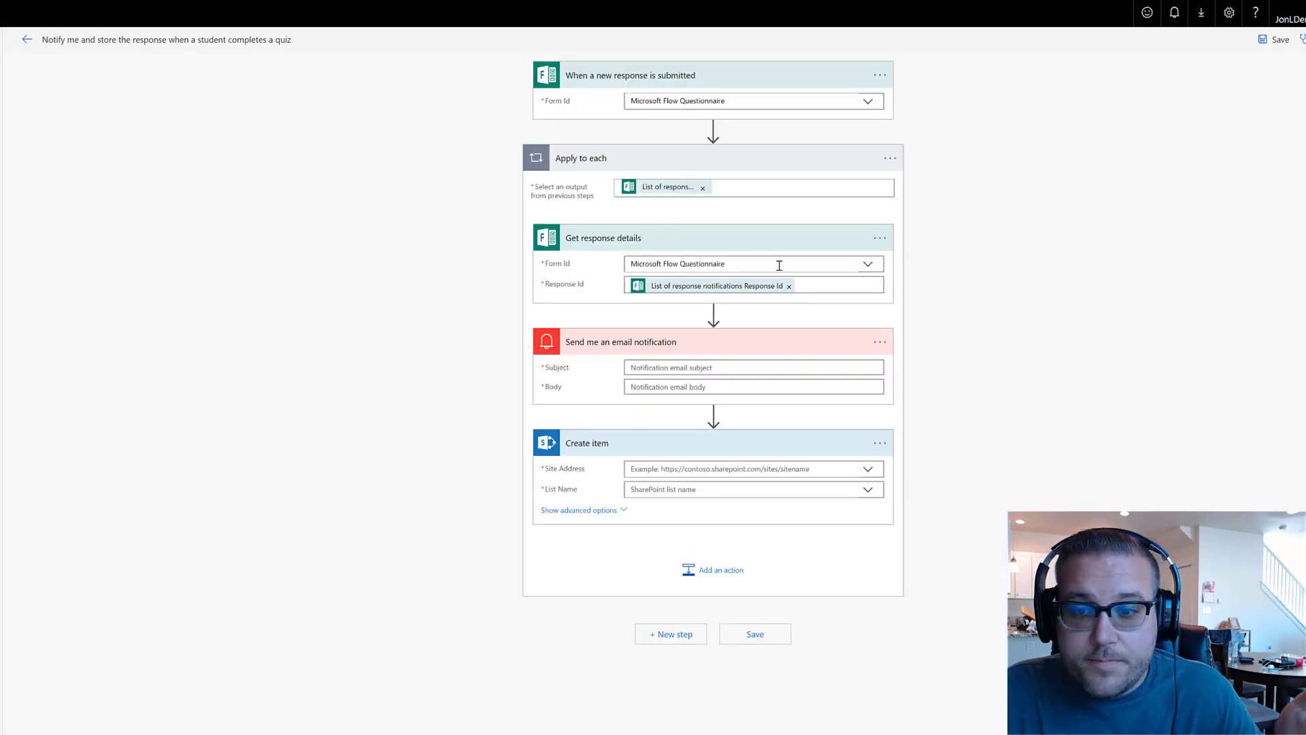
Set the email subject to 'New Quiz Response' and the body to 'A new response was submitted to the flow quiz'
left_click(541, 366)
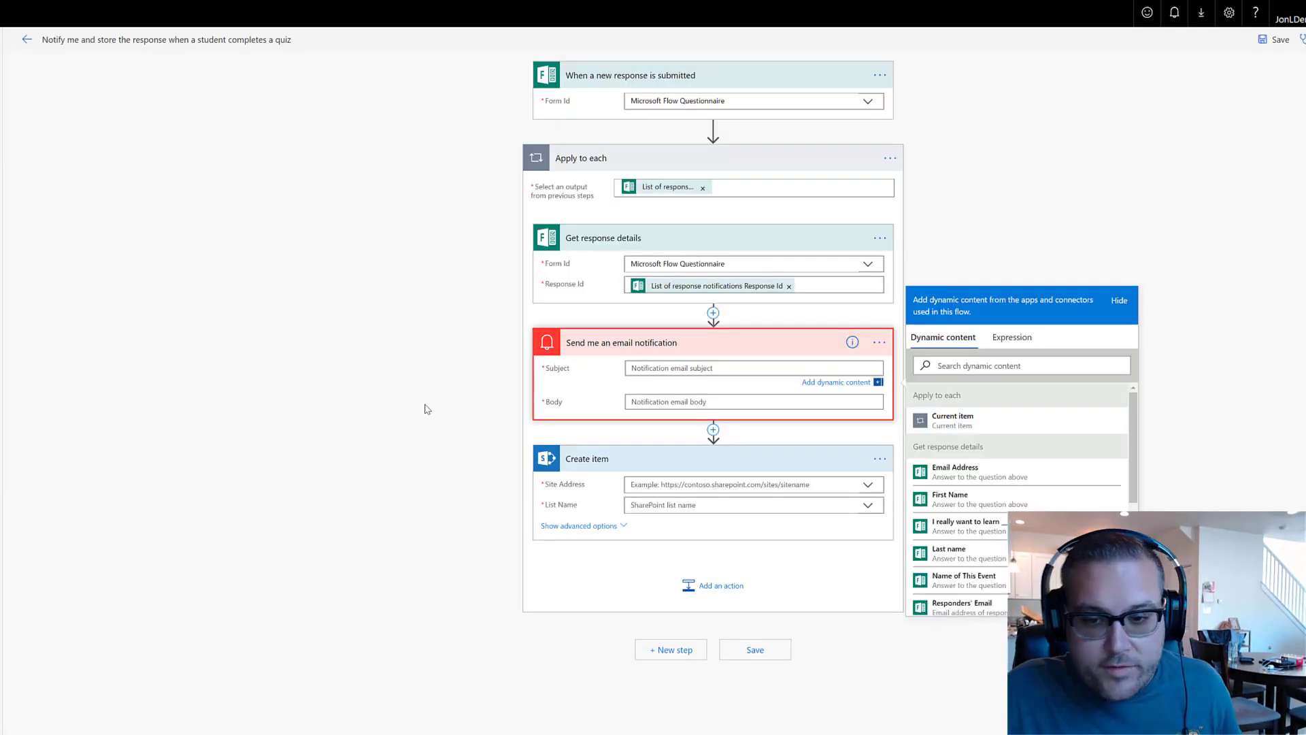
left_click(668, 367)
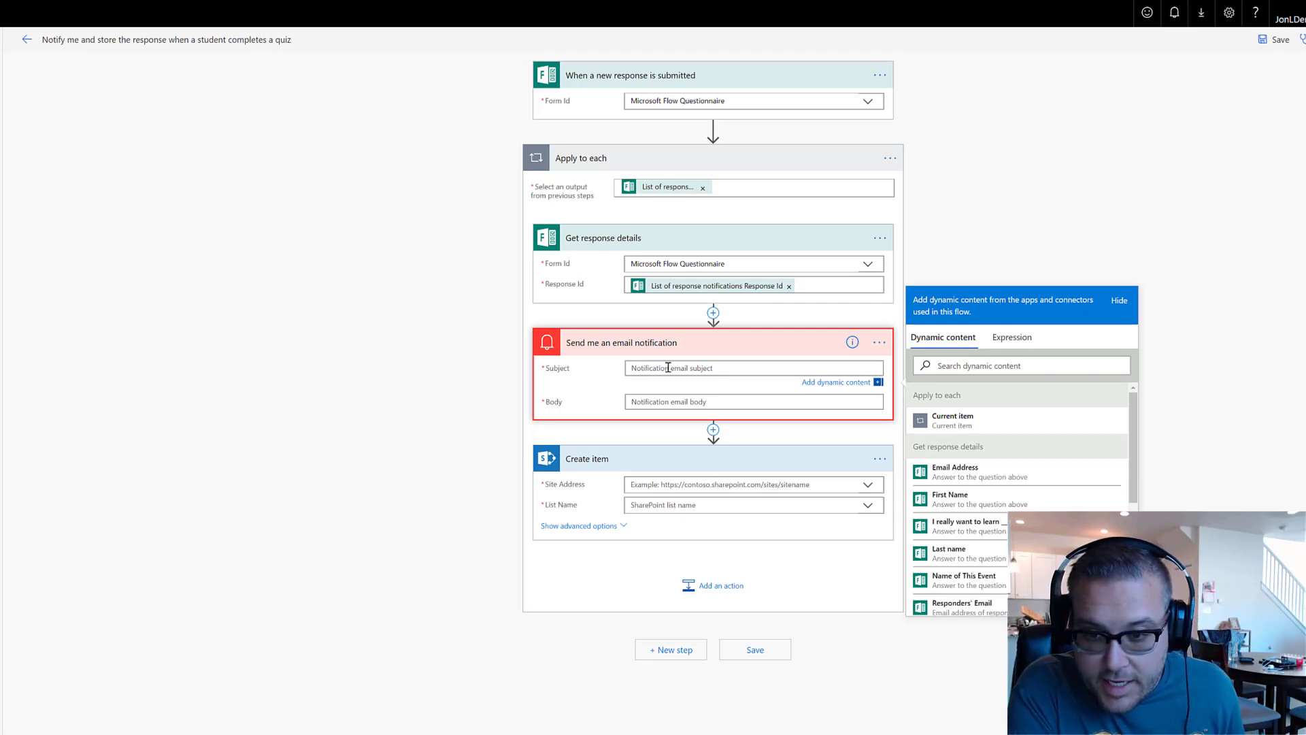
type("New Survey Response")
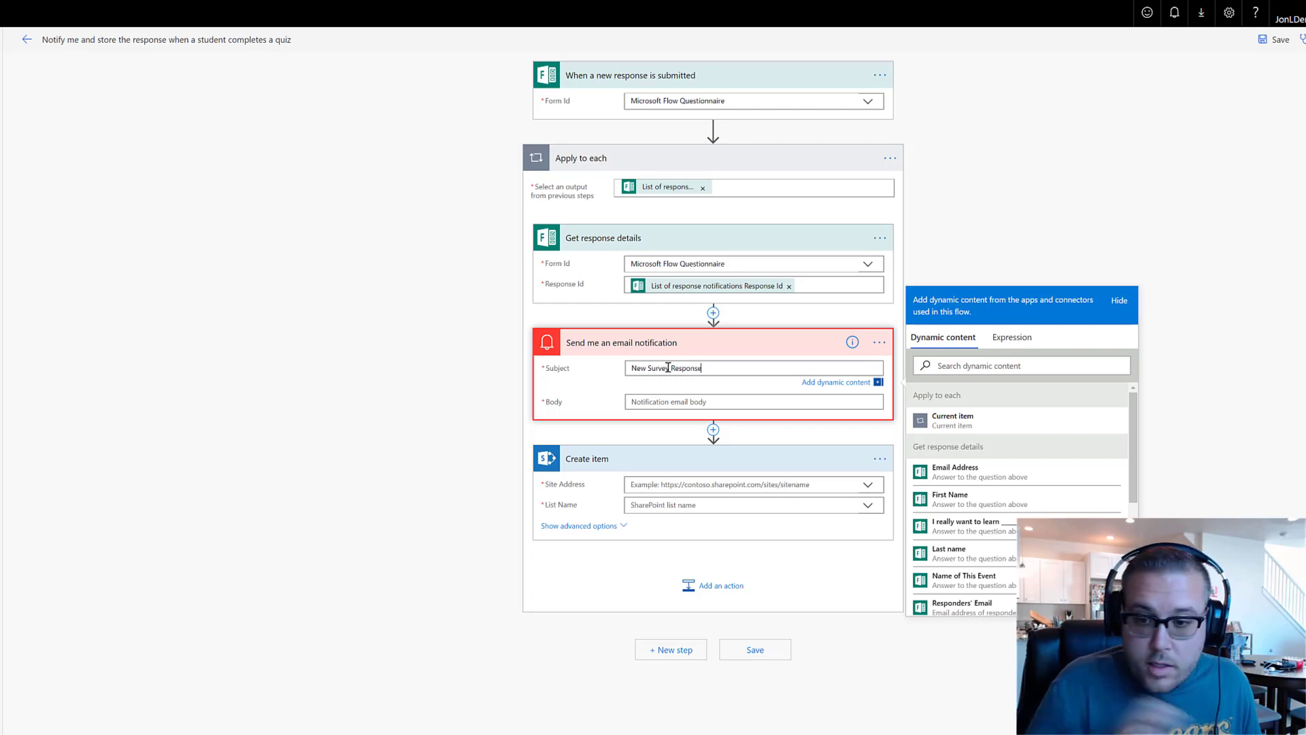
left_click(745, 399)
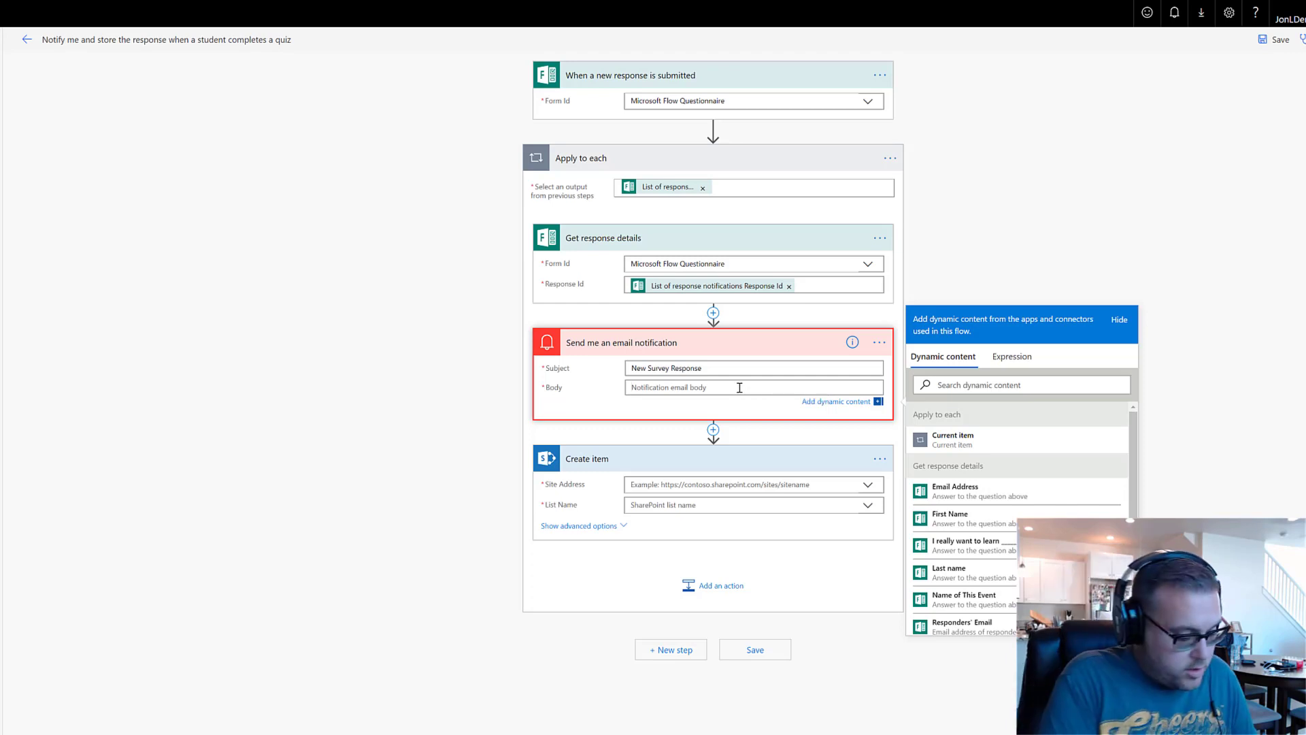
type("A new response was submitted")
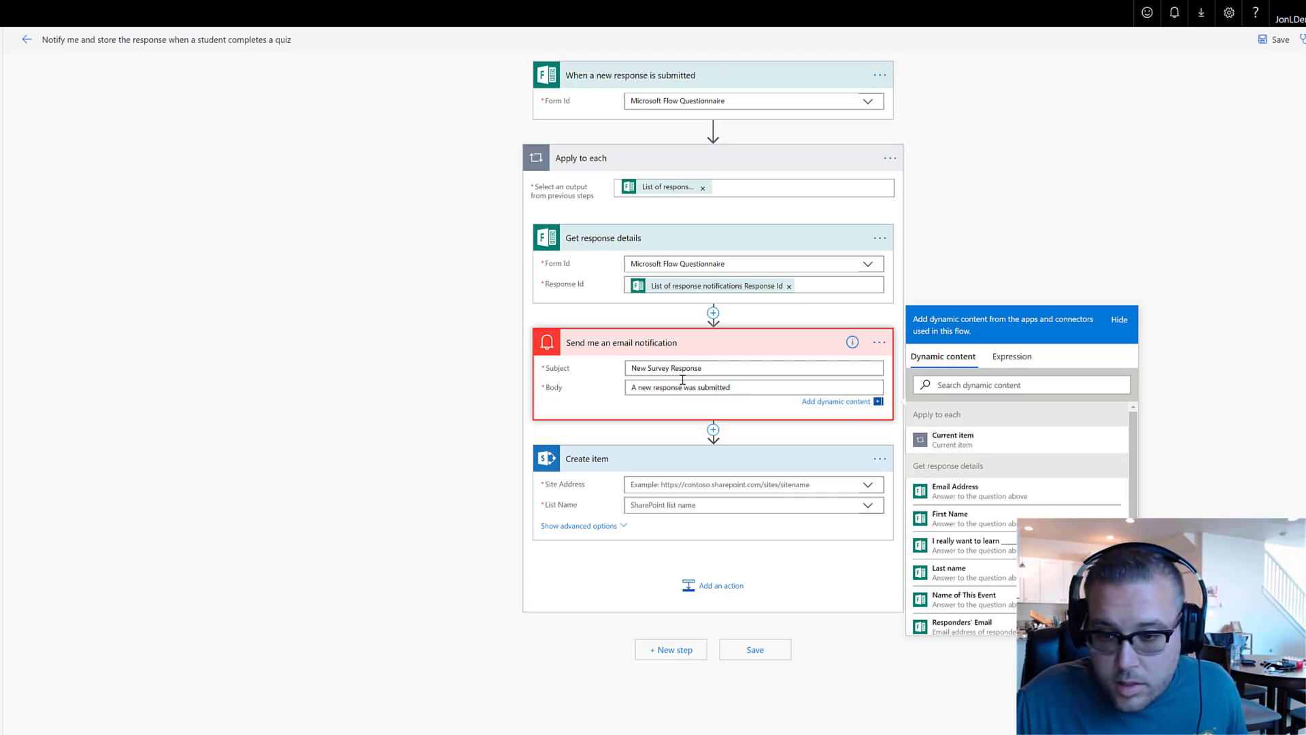
left_click_drag(672, 371, 655, 370)
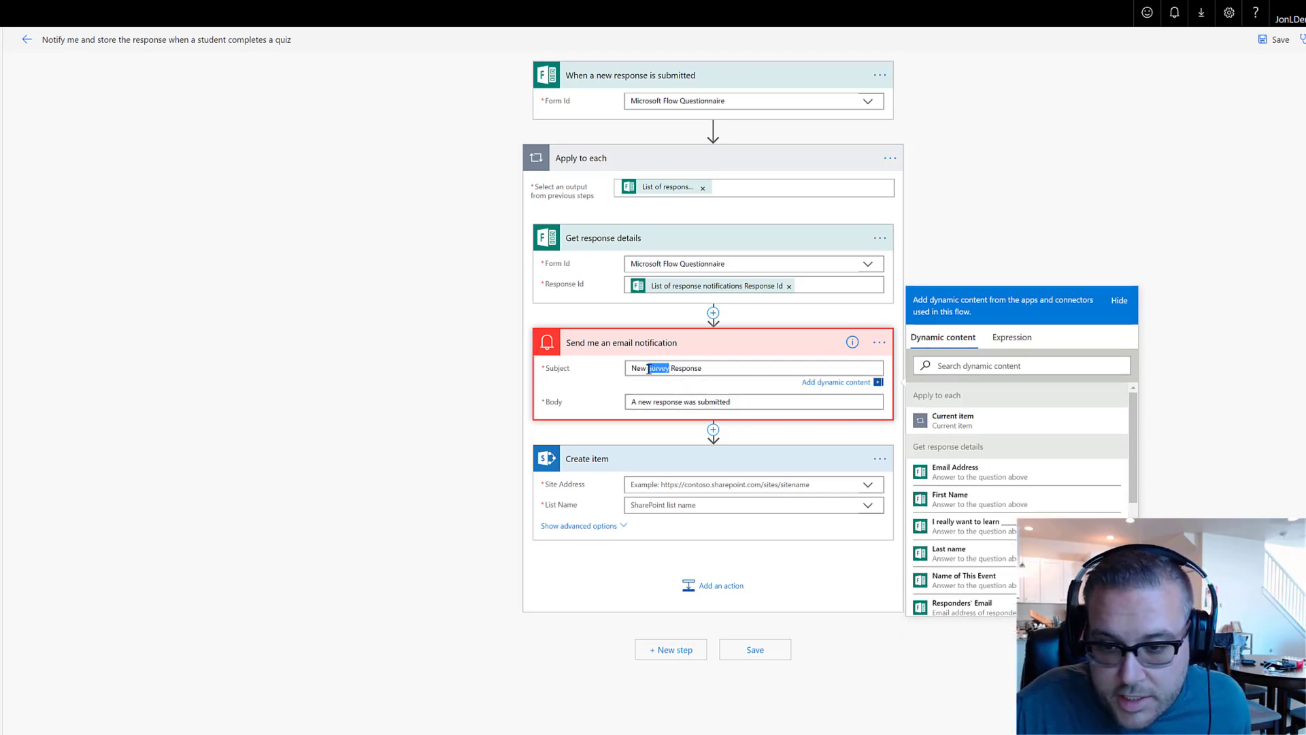
type("Quiz")
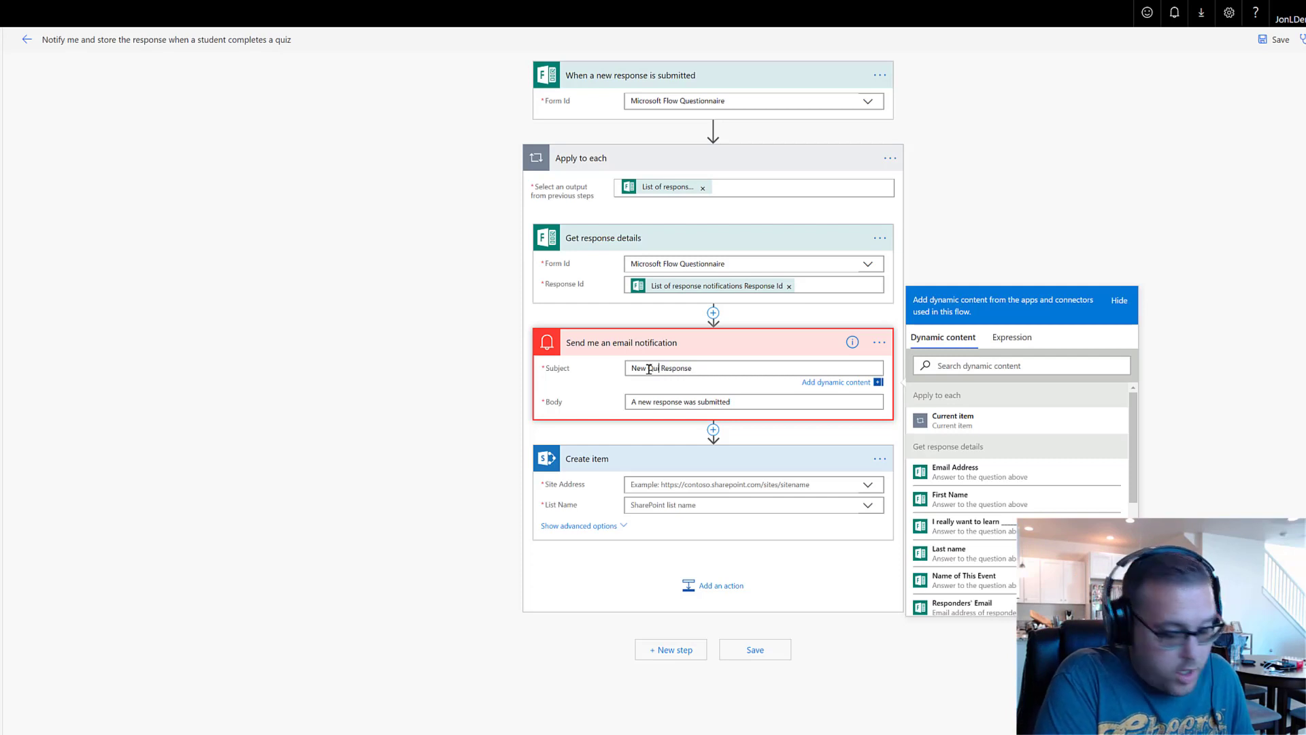
left_click(761, 403)
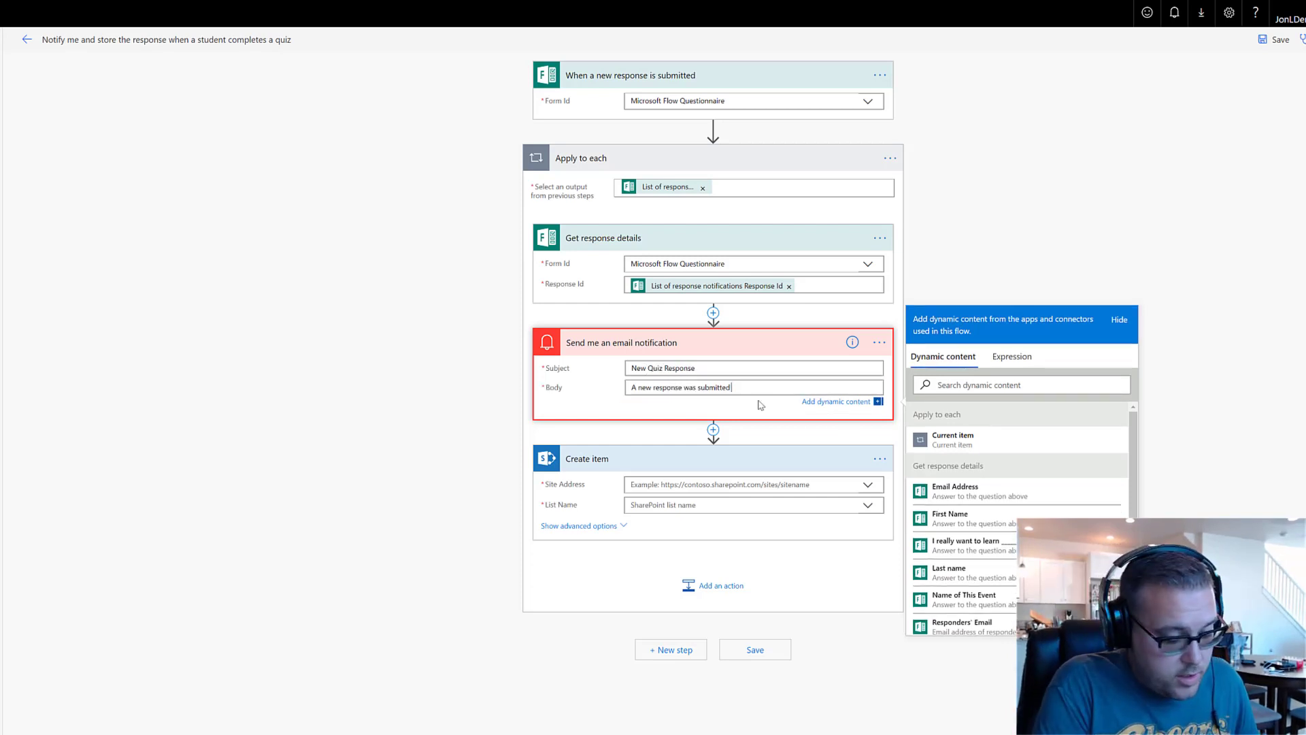
type("to the flow quiz")
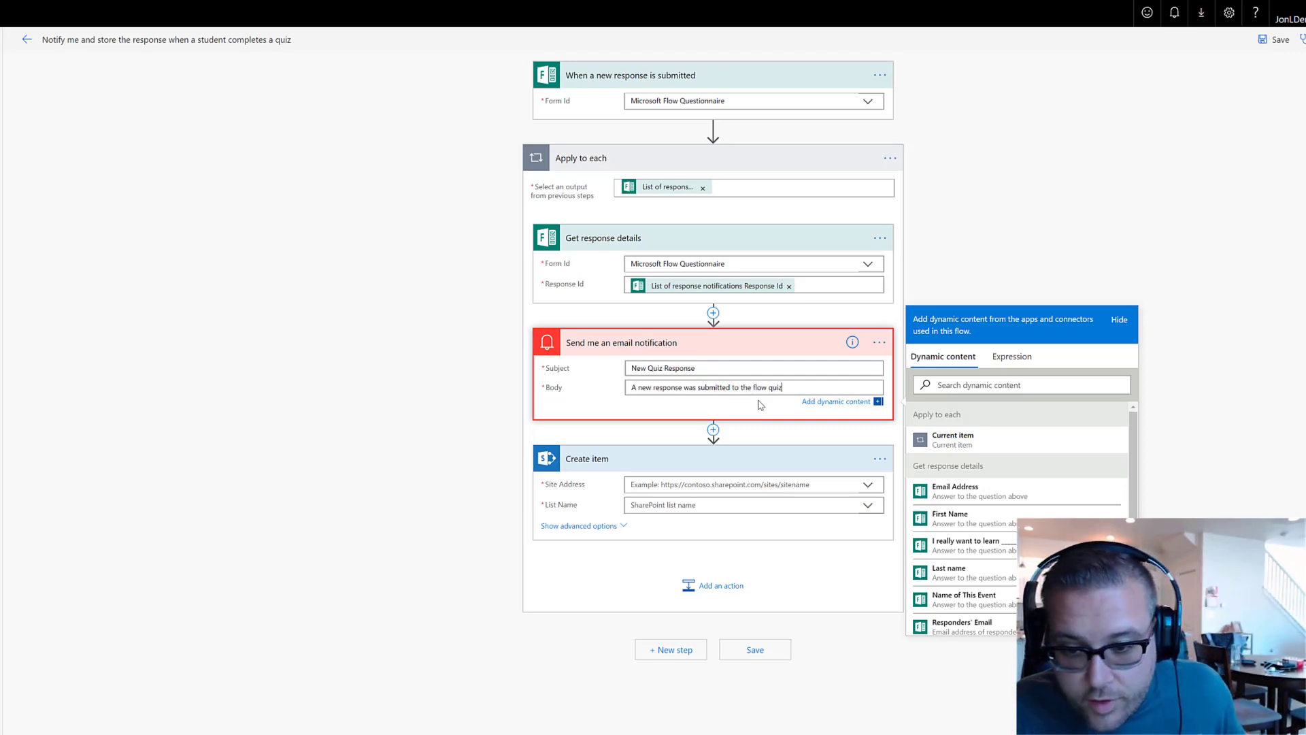
key("Return")
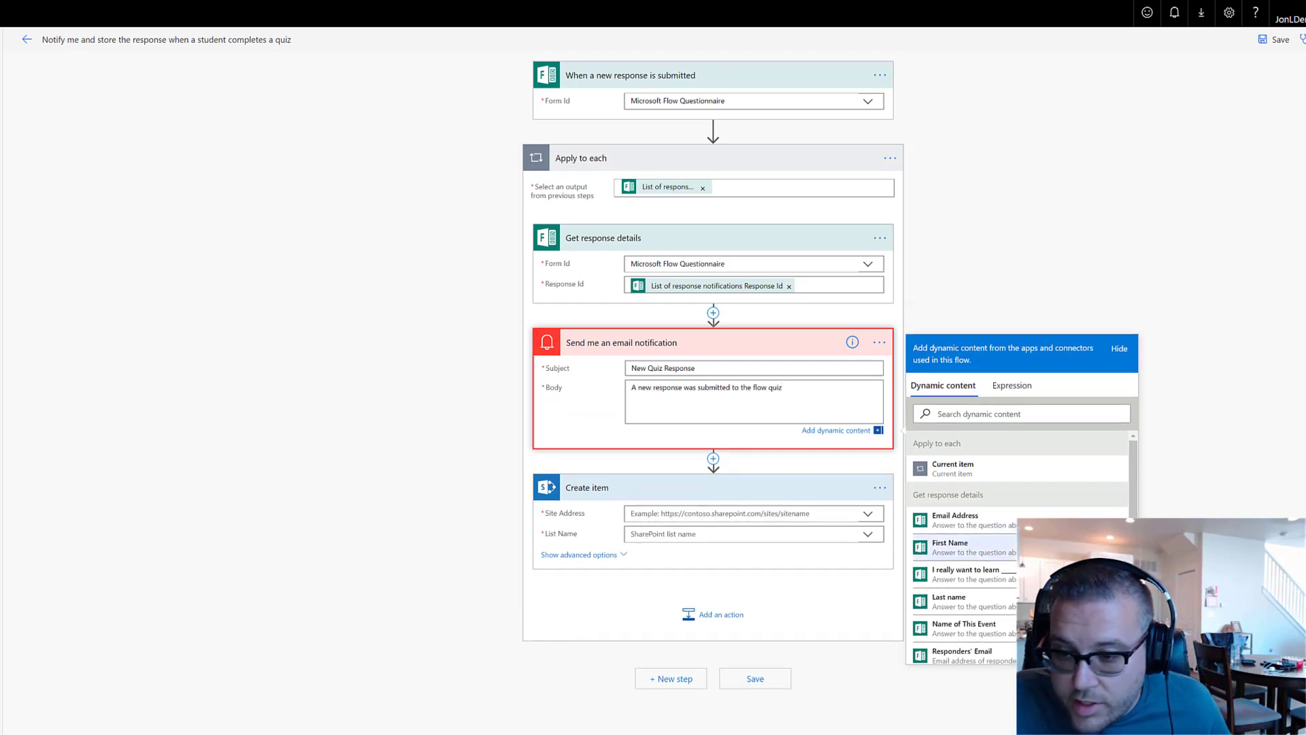
Add First Name and Last name tokens, an 'i want to learn:' answer line and a Flow experience answer line to the body
left_click(998, 553)
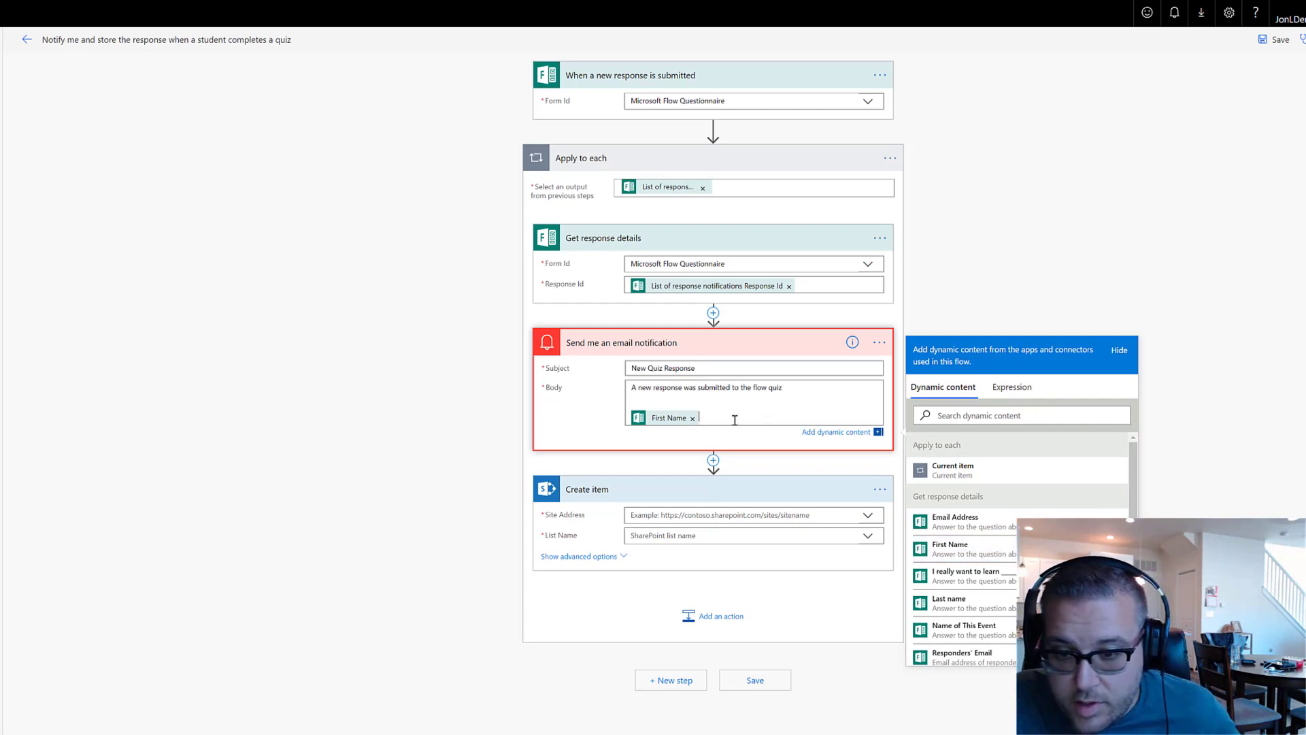
left_click(976, 601)
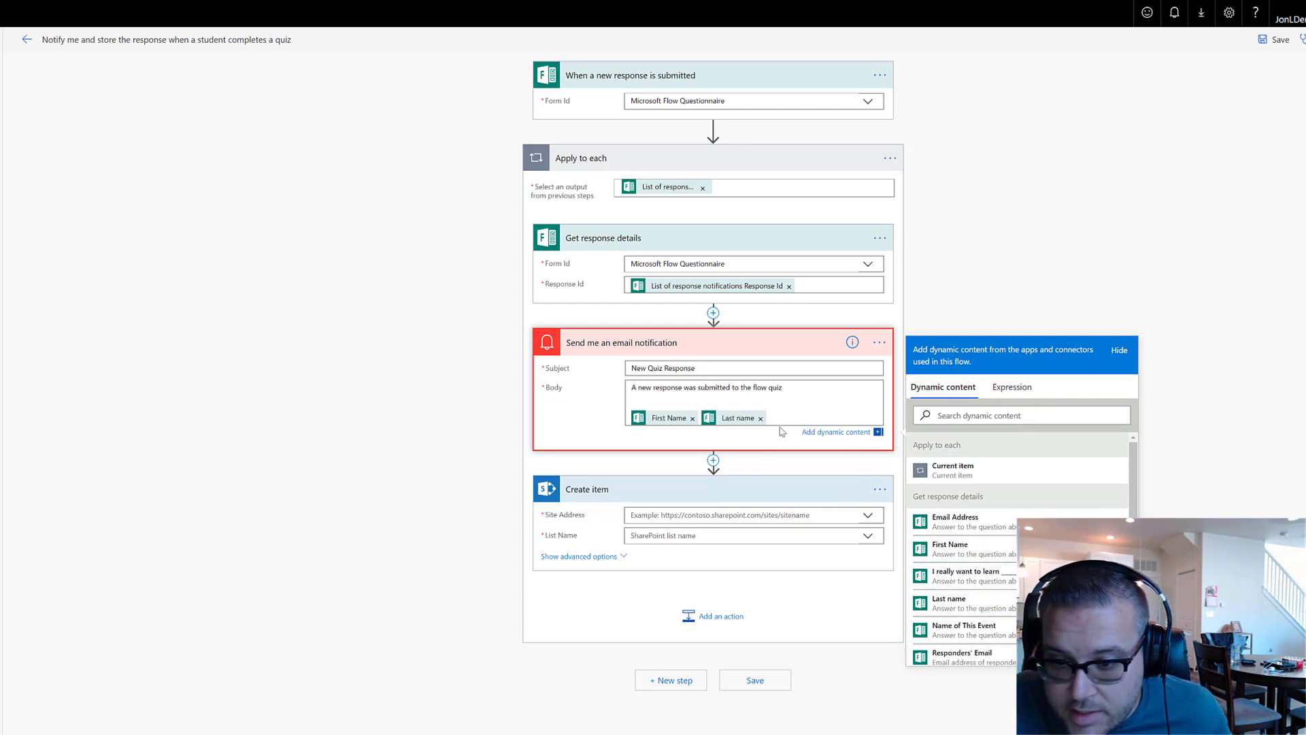
key("Return")
scroll(1005, 505, "down", 2)
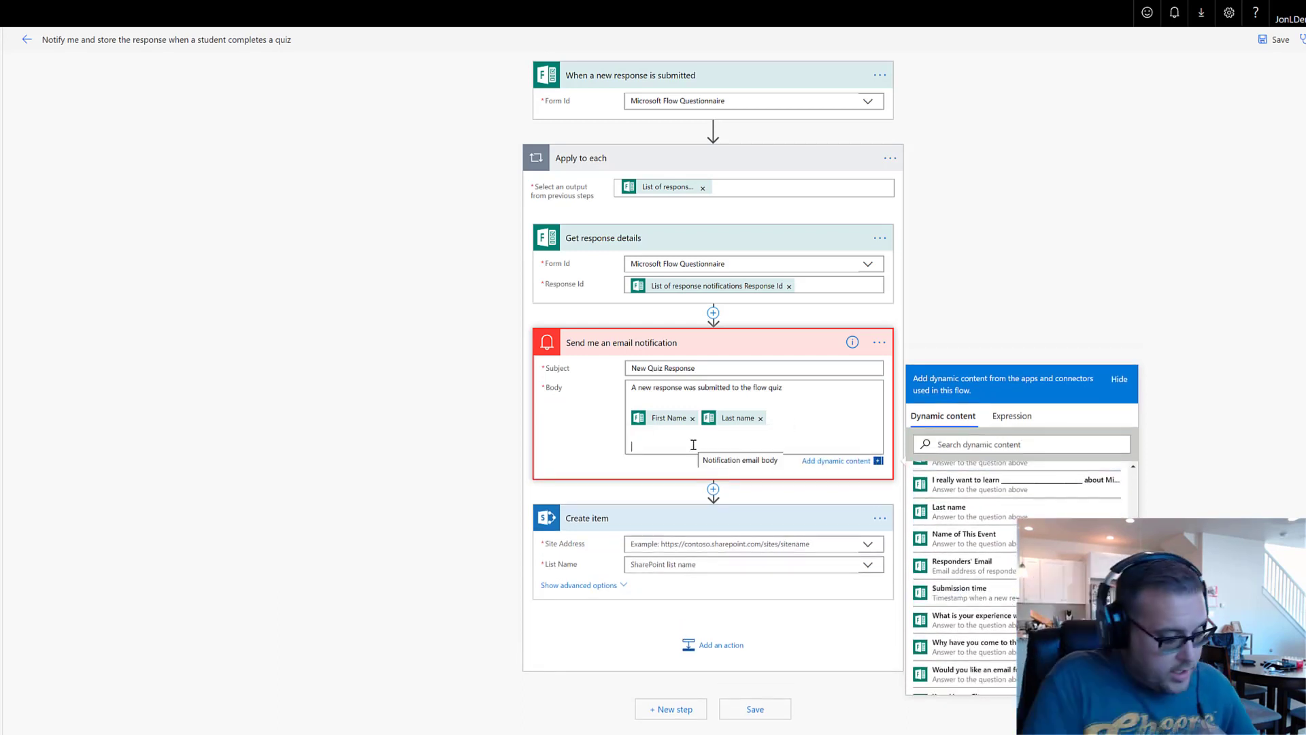
type("i want to learn:")
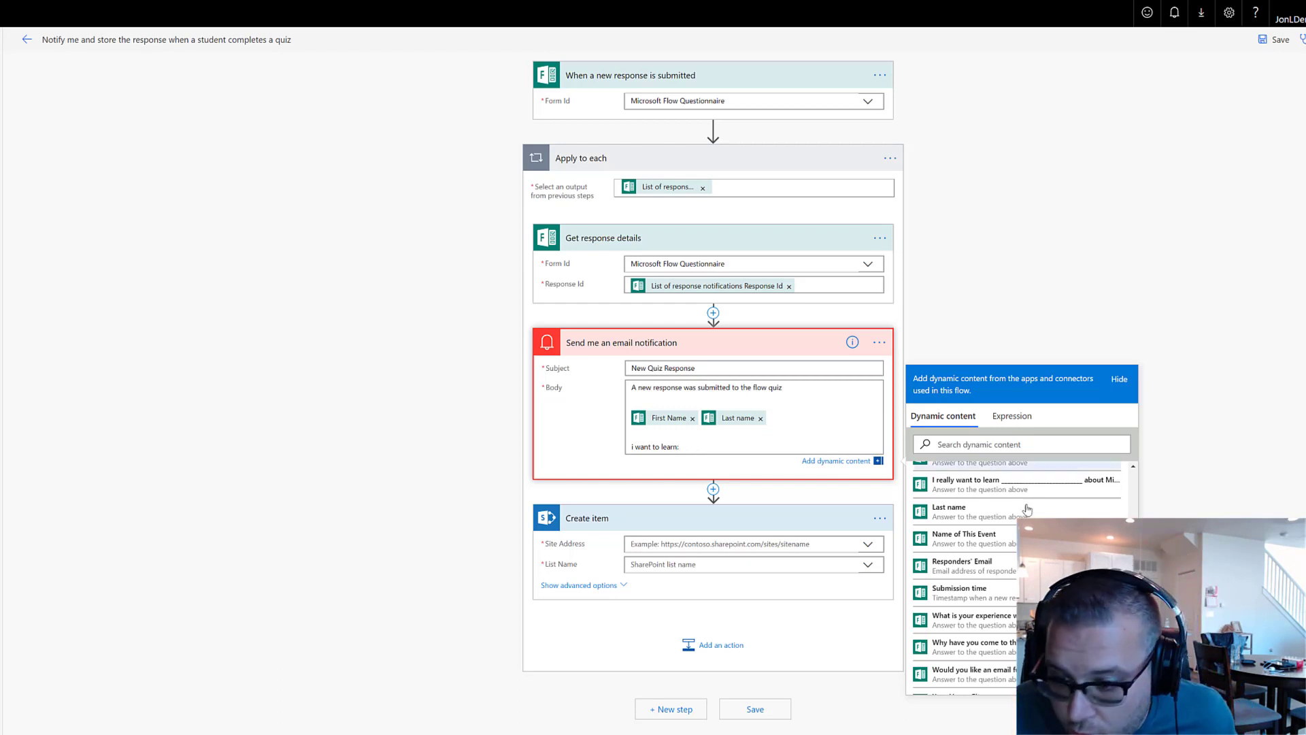
left_click(973, 483)
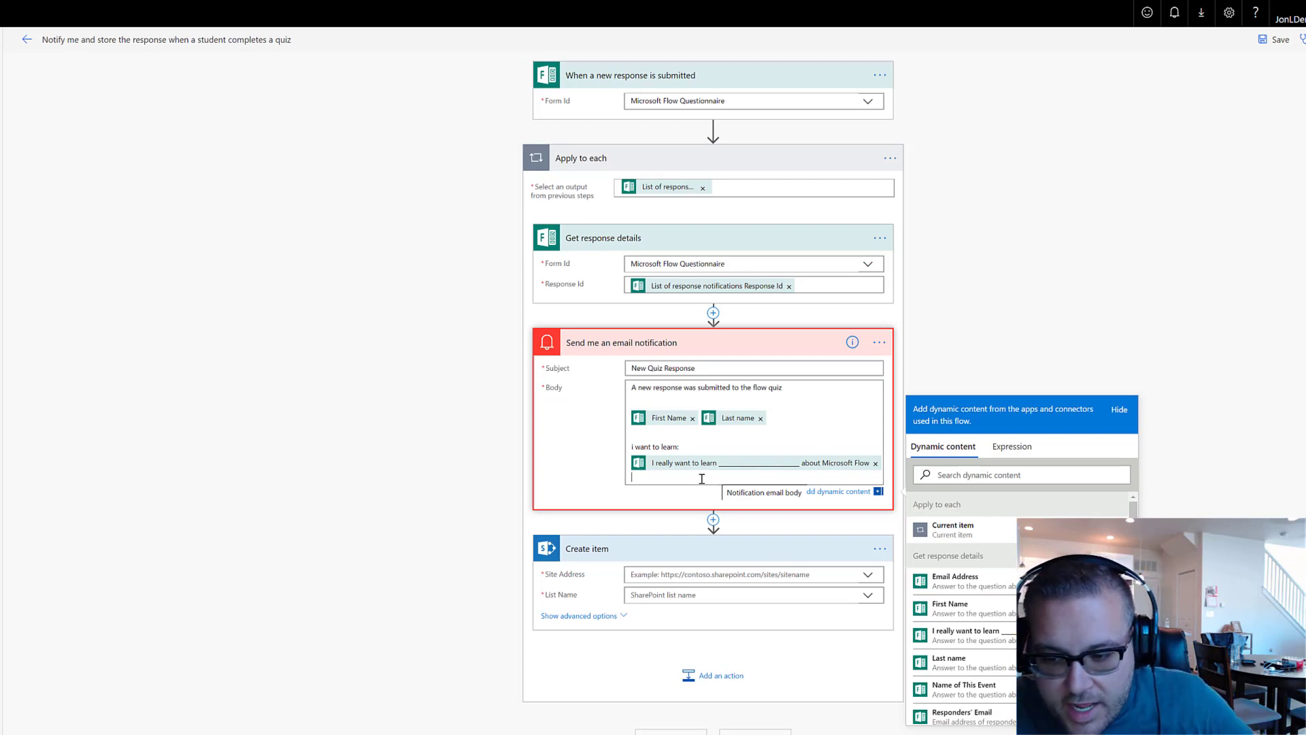
key("Return")
scroll(979, 626, "down", 3)
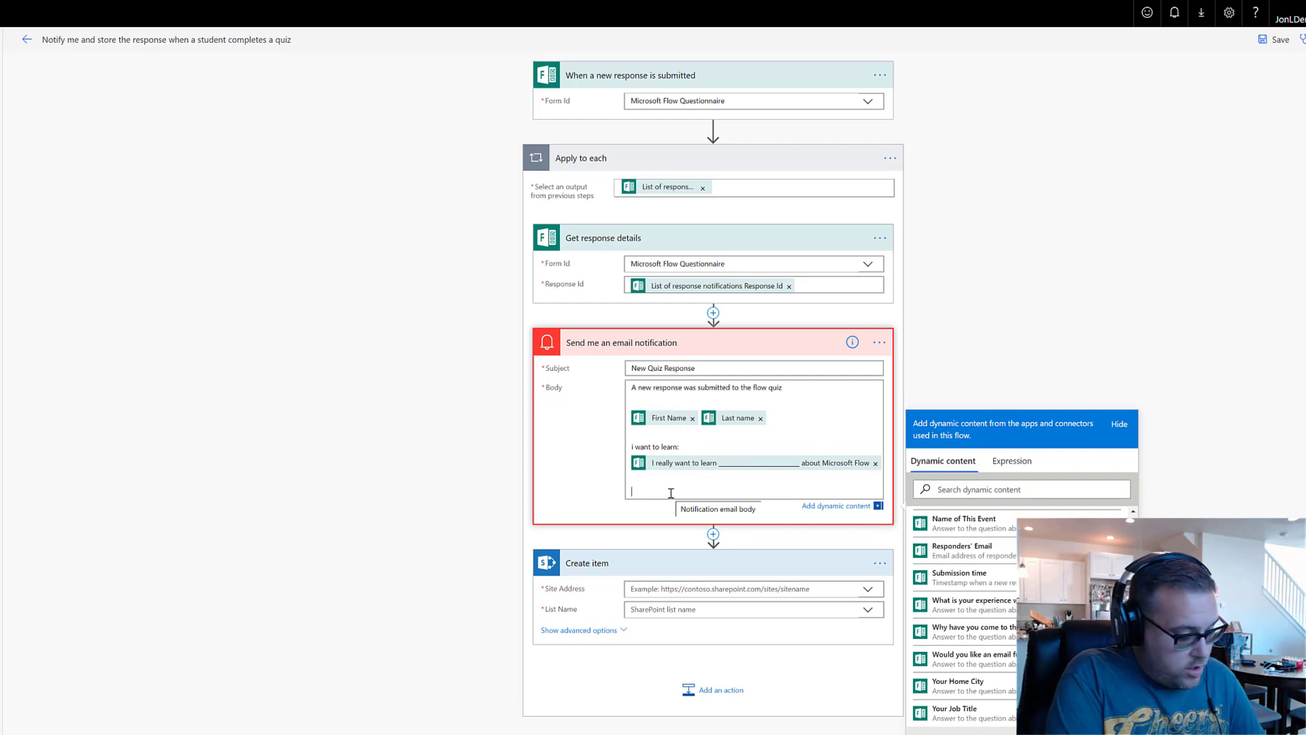
type("what is your experience:")
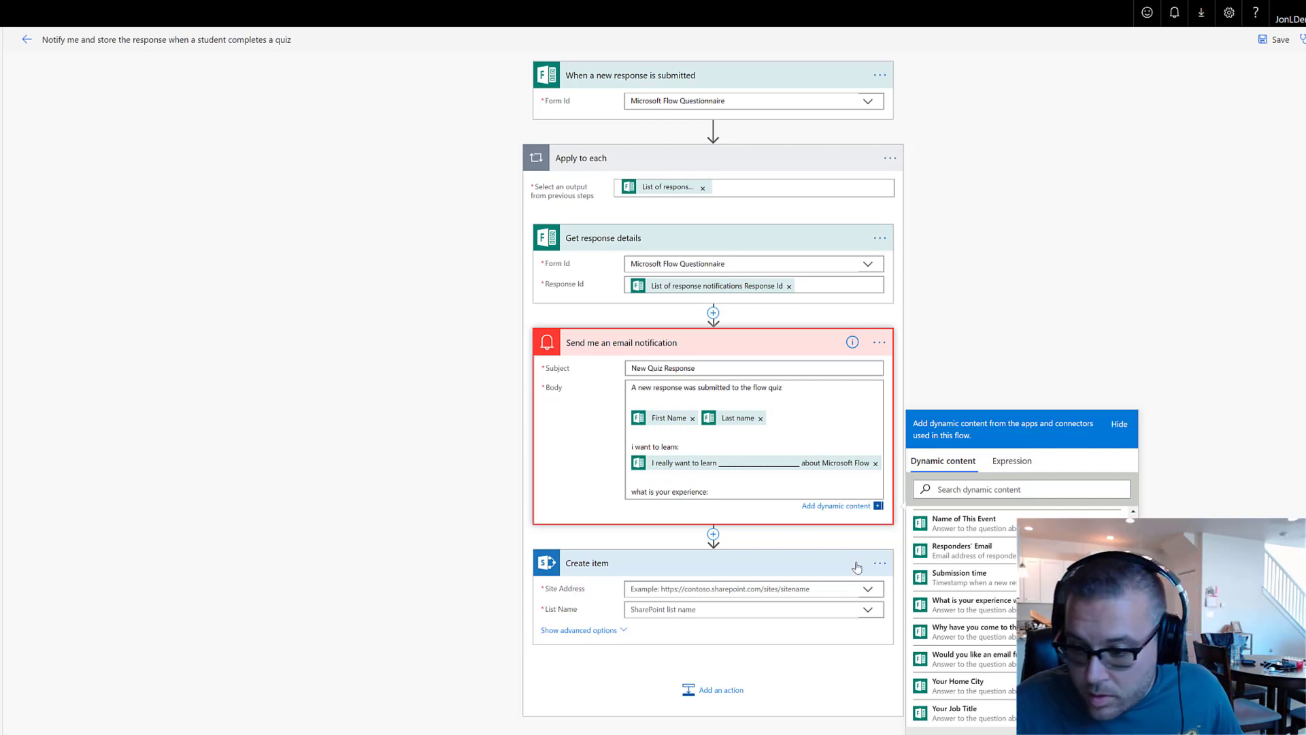
left_click(973, 604)
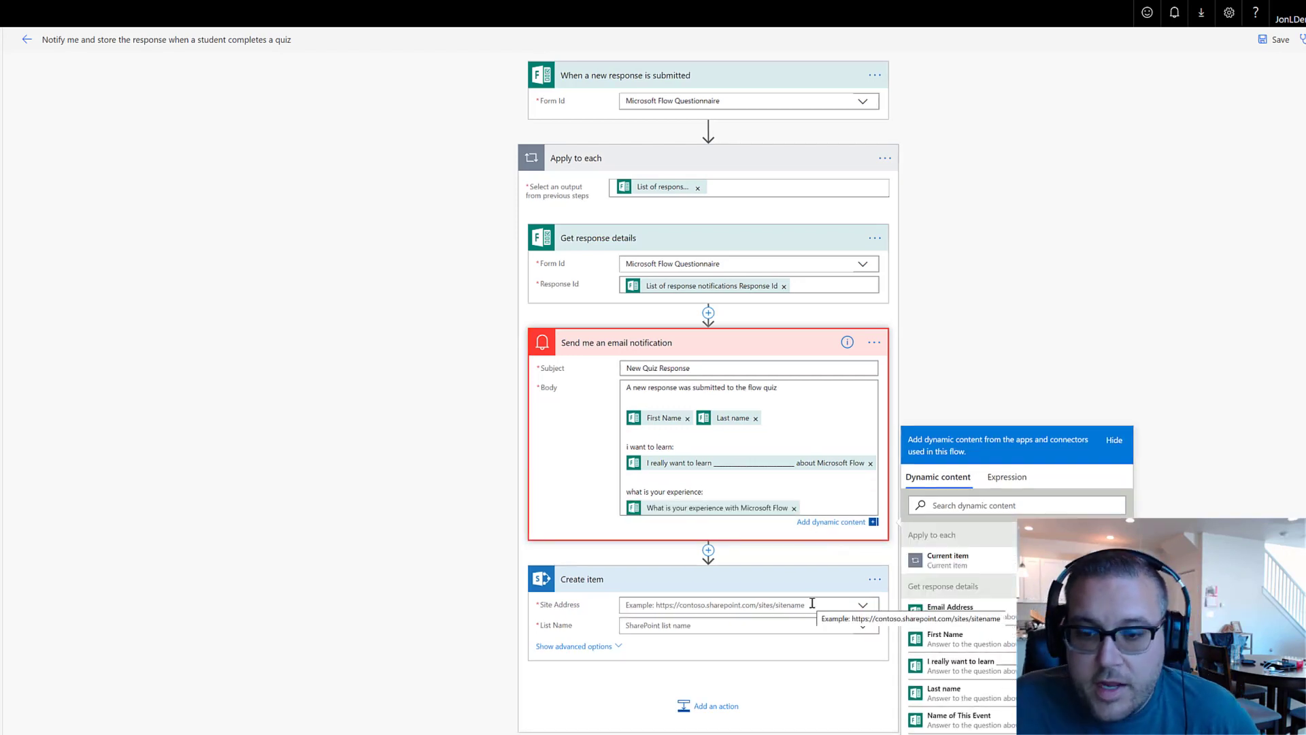
left_click(742, 344)
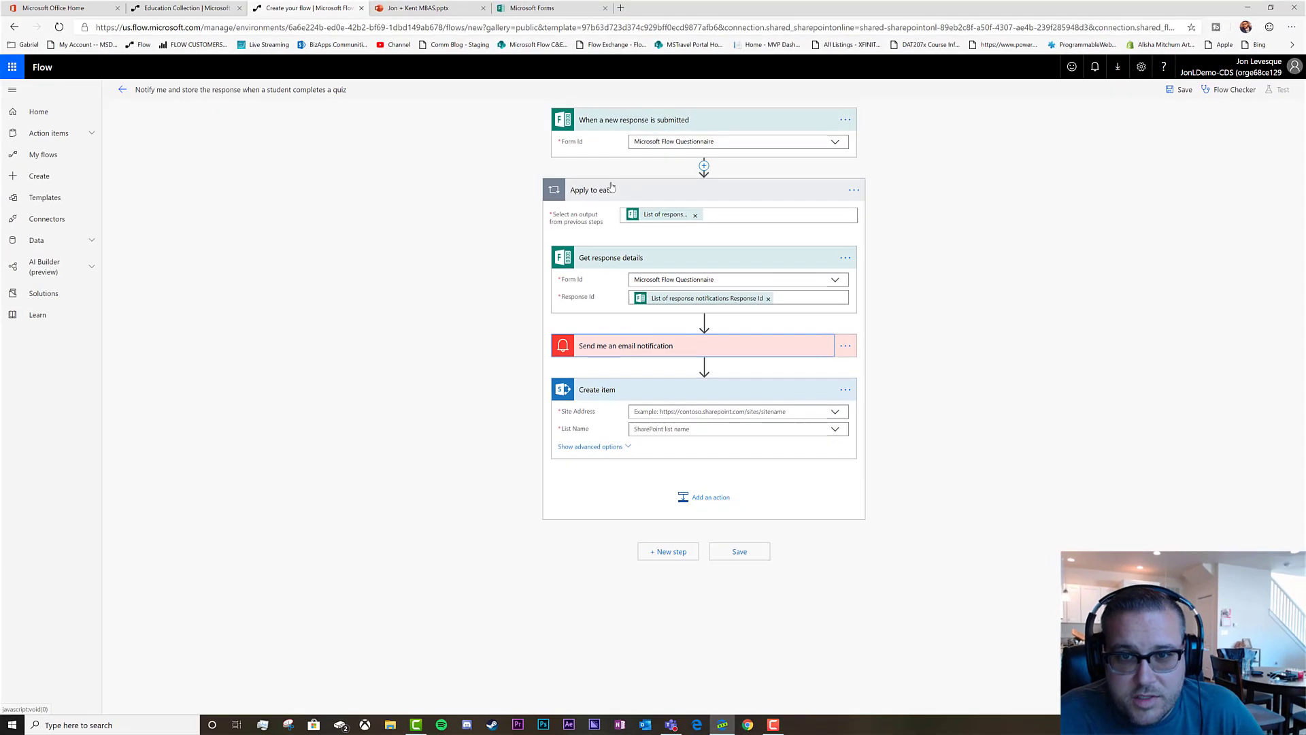
Export the Microsoft Flow Questionnaire responses with Open in Excel
left_click(541, 8)
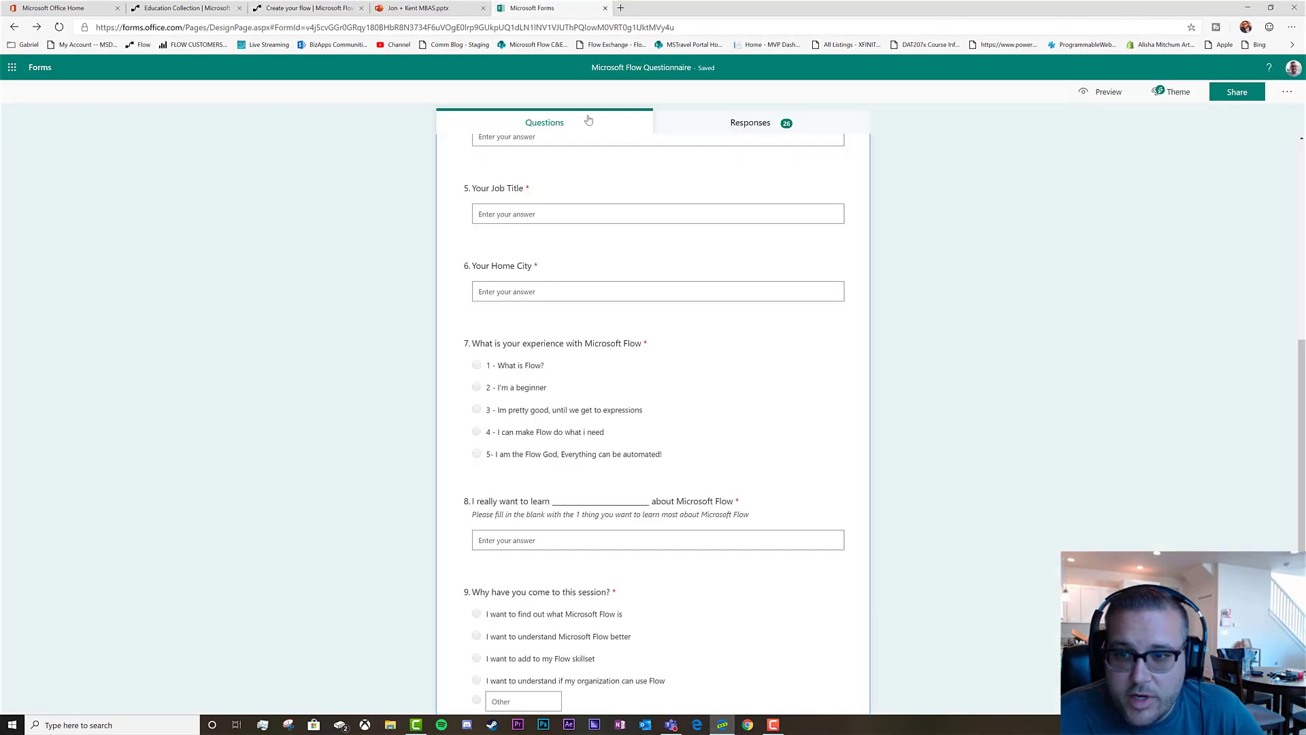
left_click(42, 68)
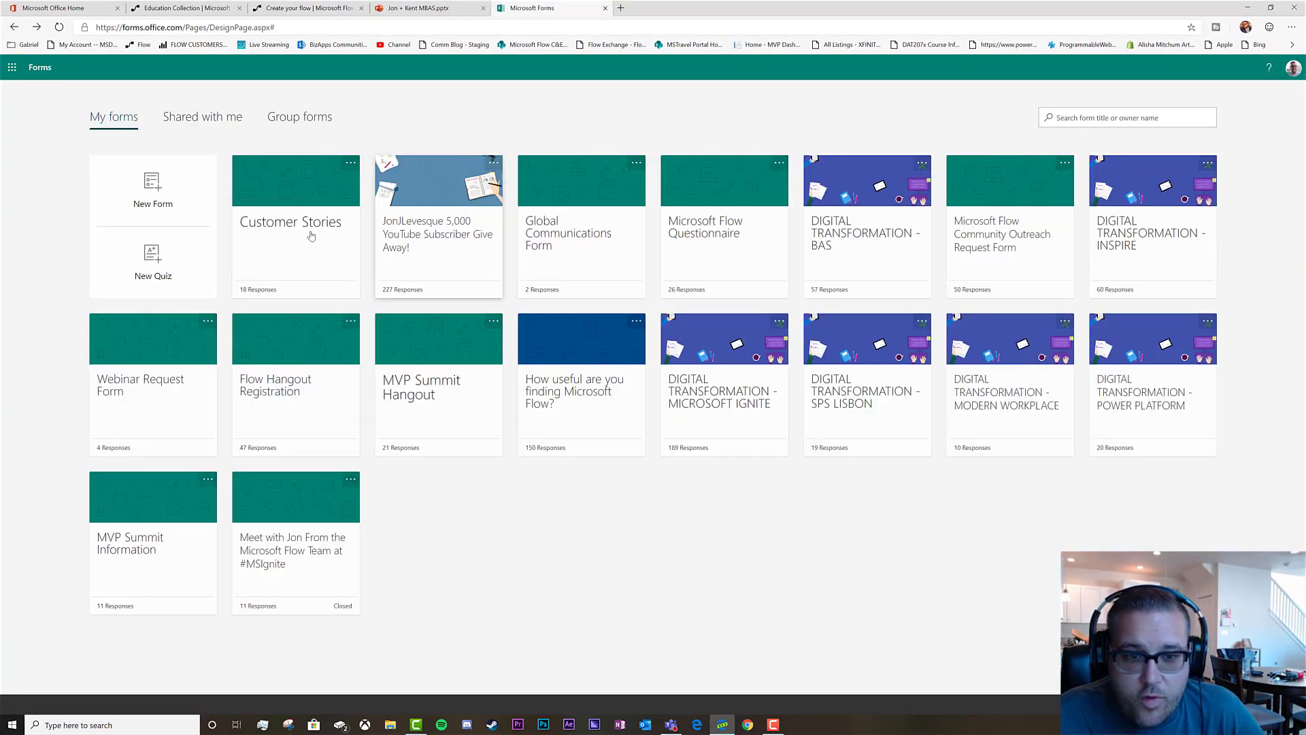
left_click(728, 244)
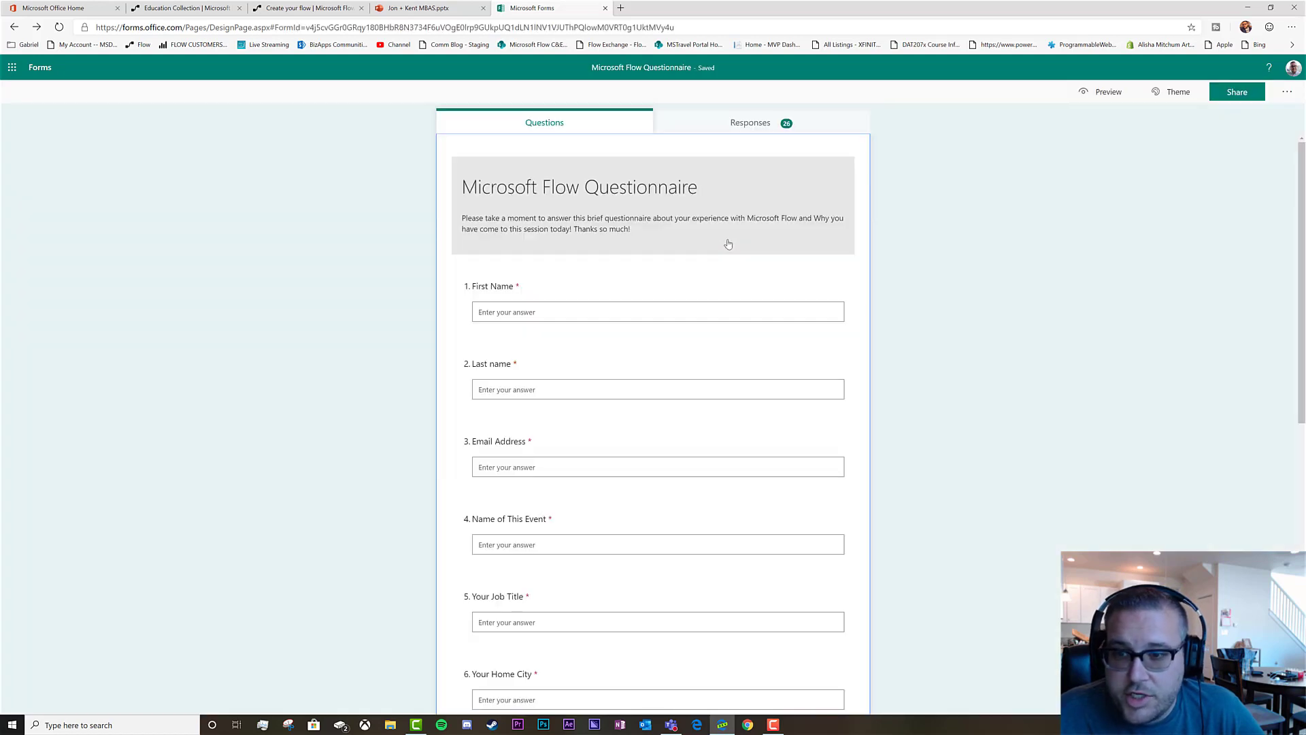
left_click(751, 123)
left_click(579, 125)
left_click(700, 125)
left_click(819, 287)
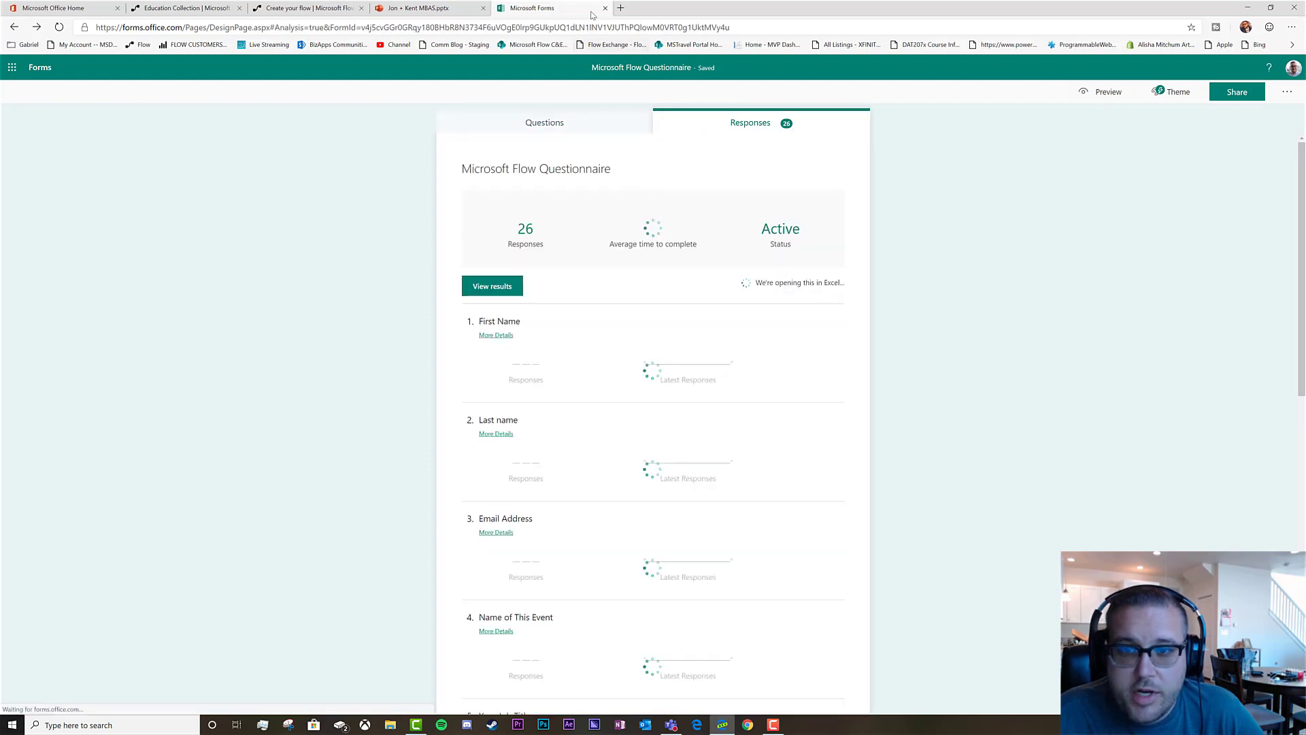
Close the presentation tab and return to the flow editor tab
left_click(427, 7)
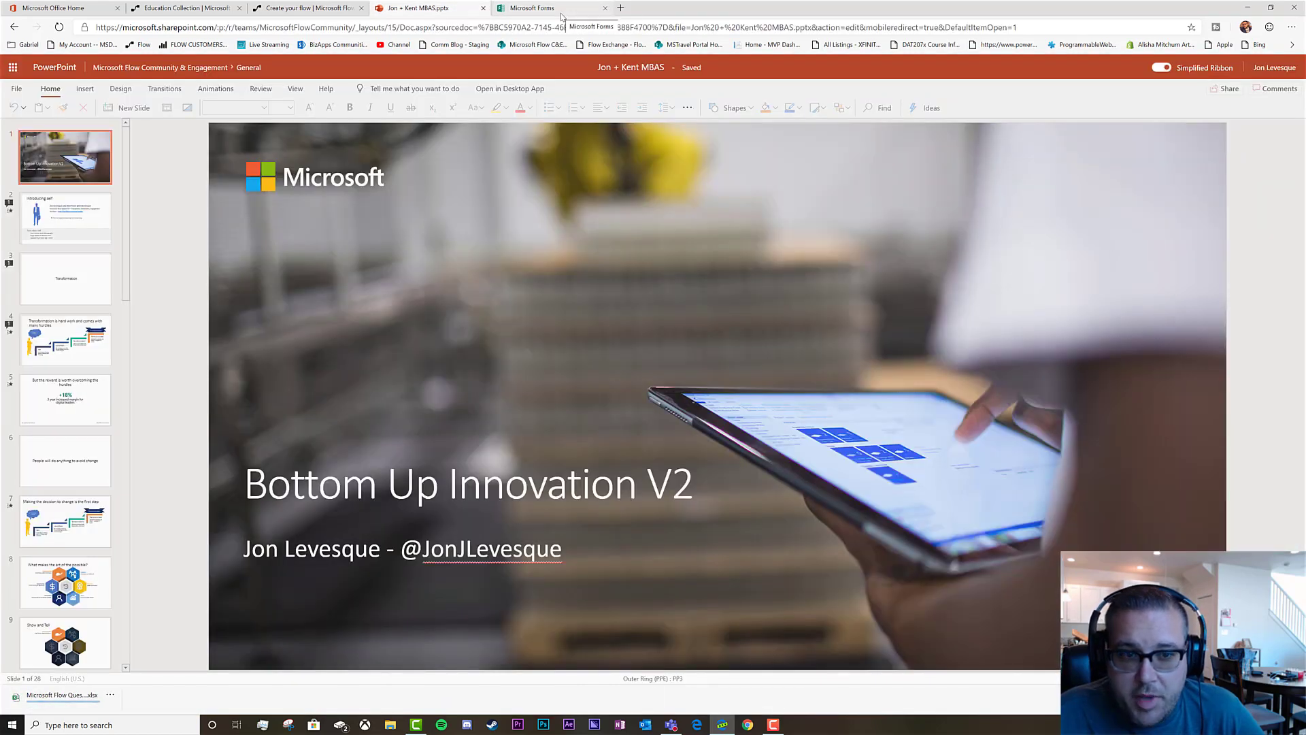
left_click(288, 8)
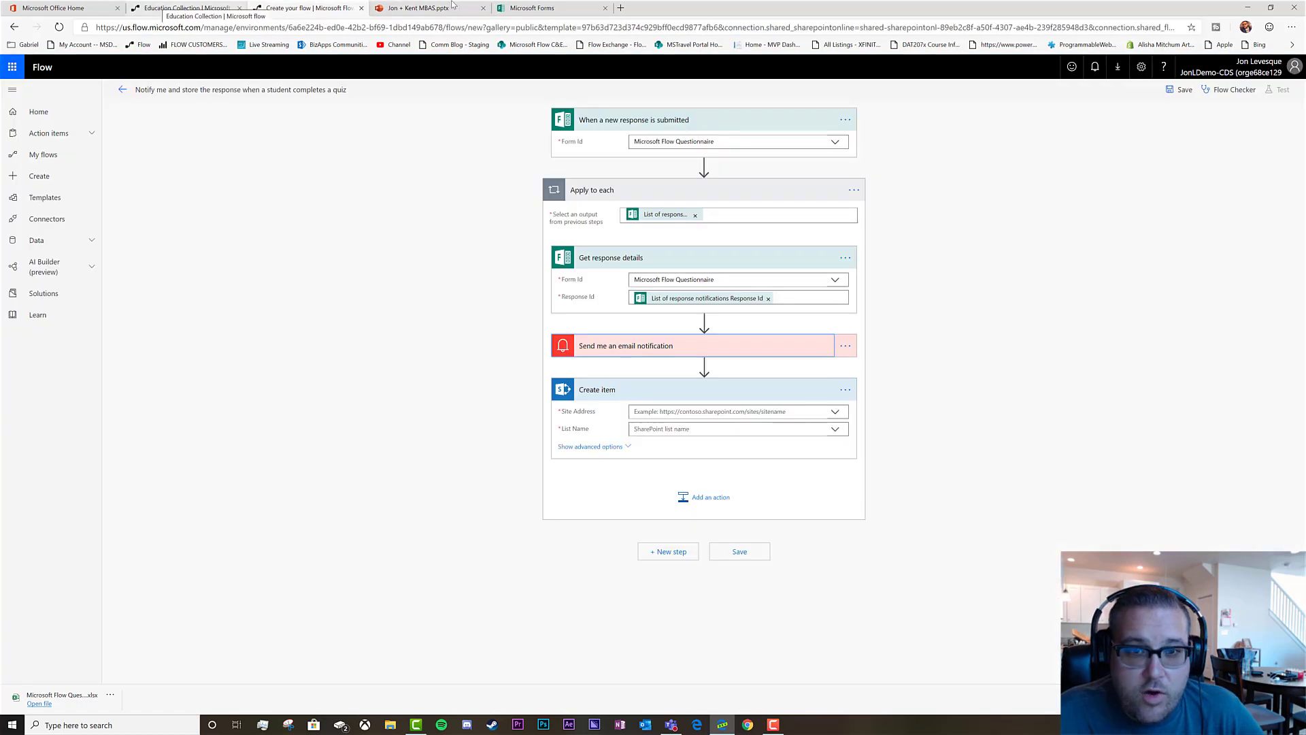
left_click(483, 8)
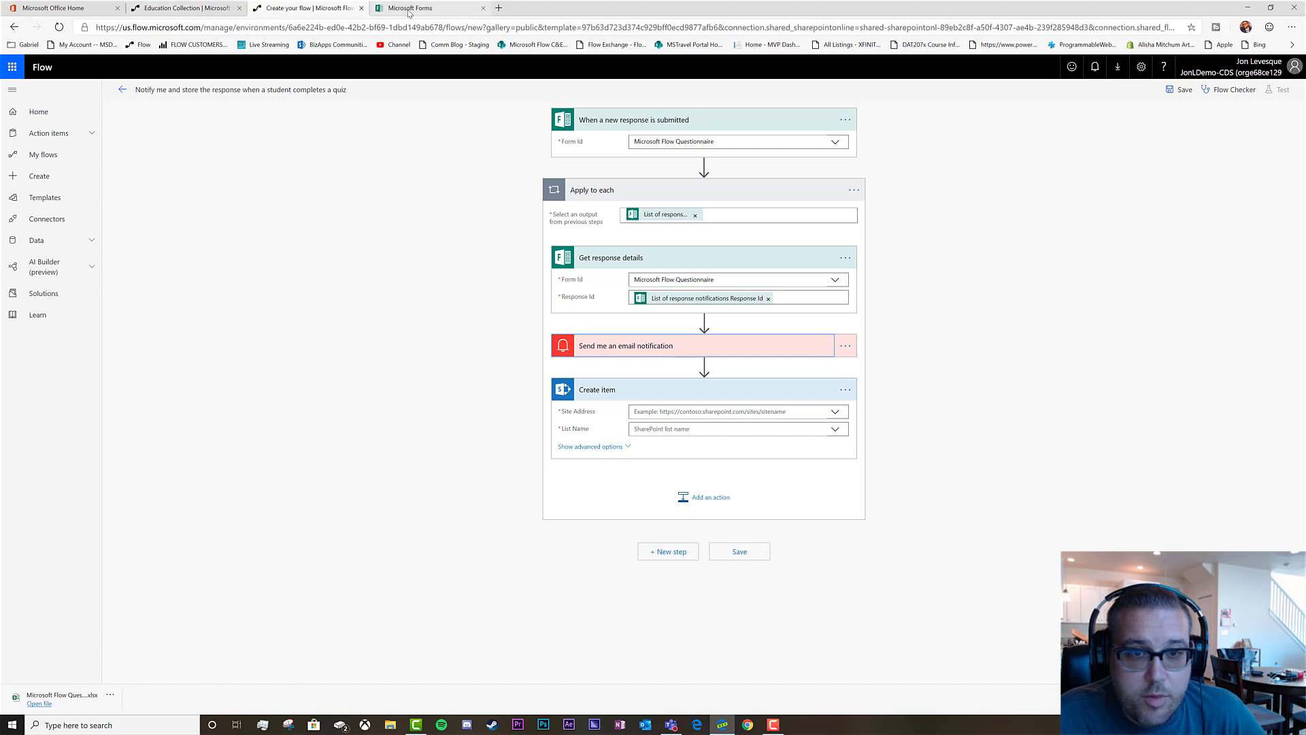
left_click(172, 9)
left_click(285, 8)
Go to the followed Microsoft Flow Community & Engagement site in SharePoint
left_click(61, 8)
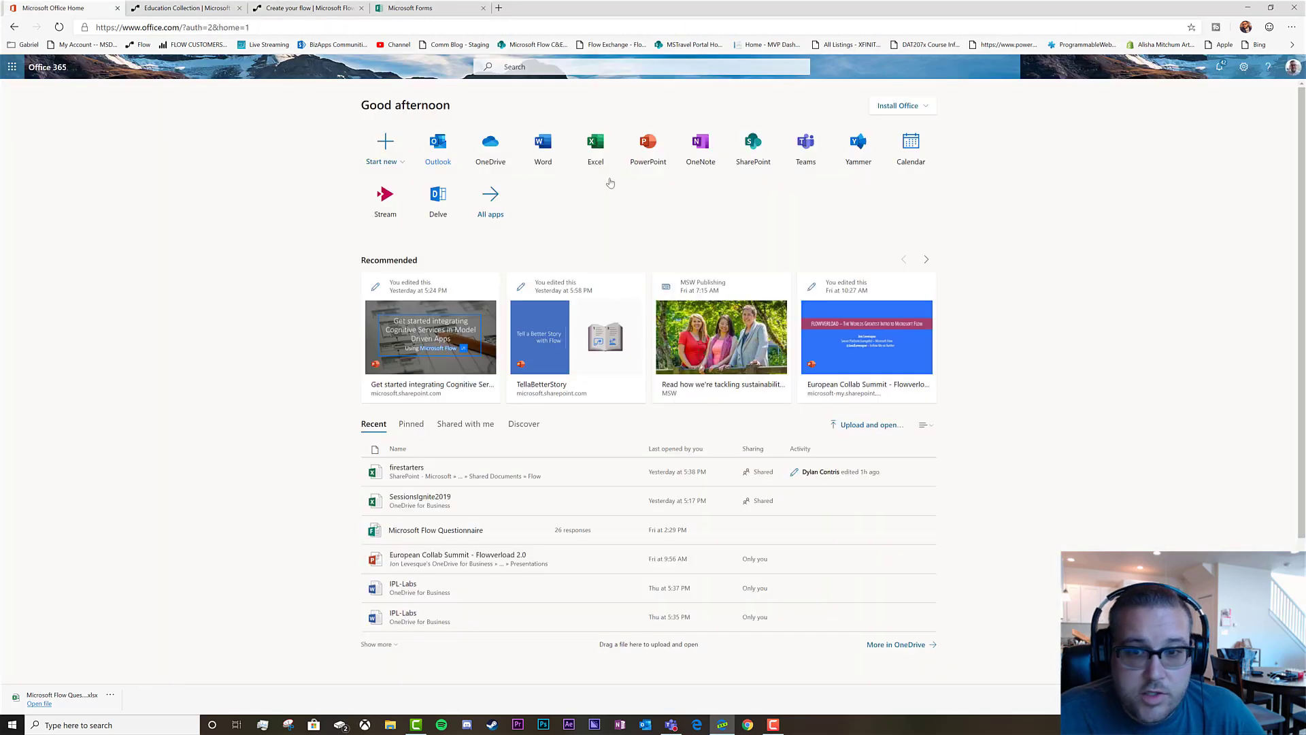
left_click(753, 146)
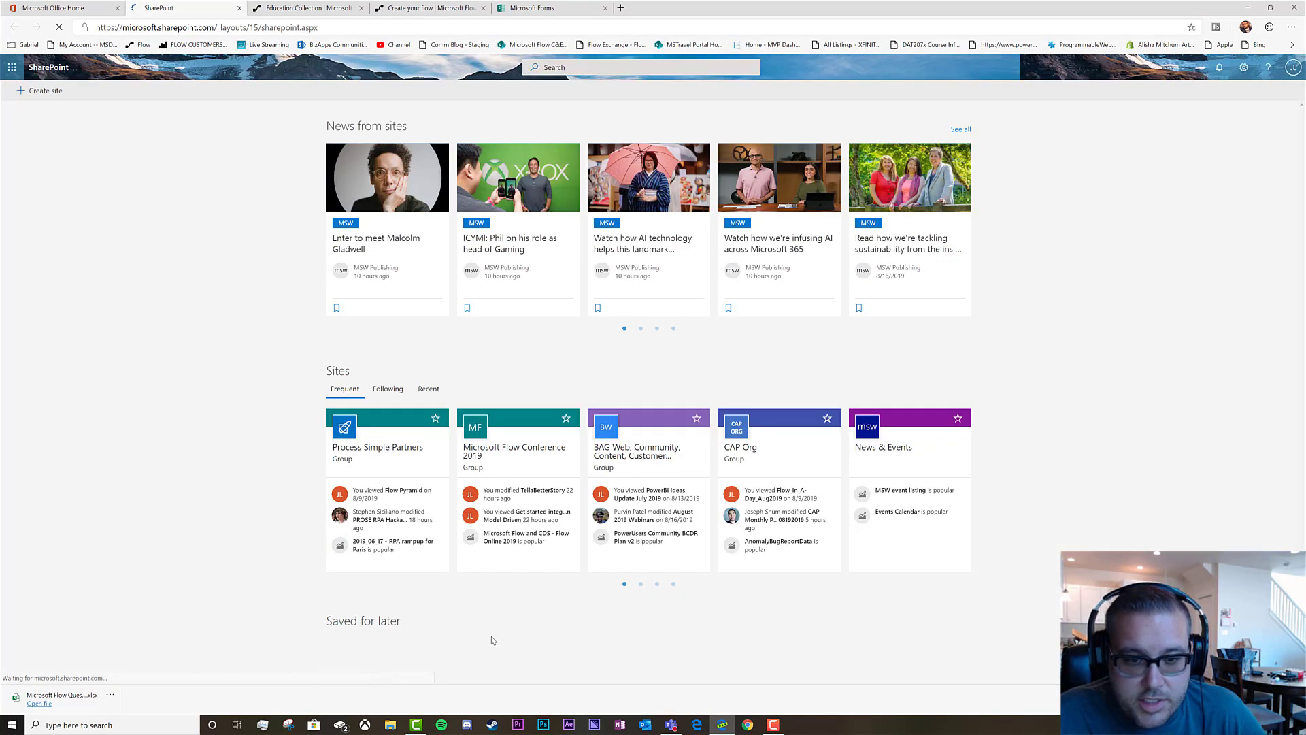
left_click(387, 389)
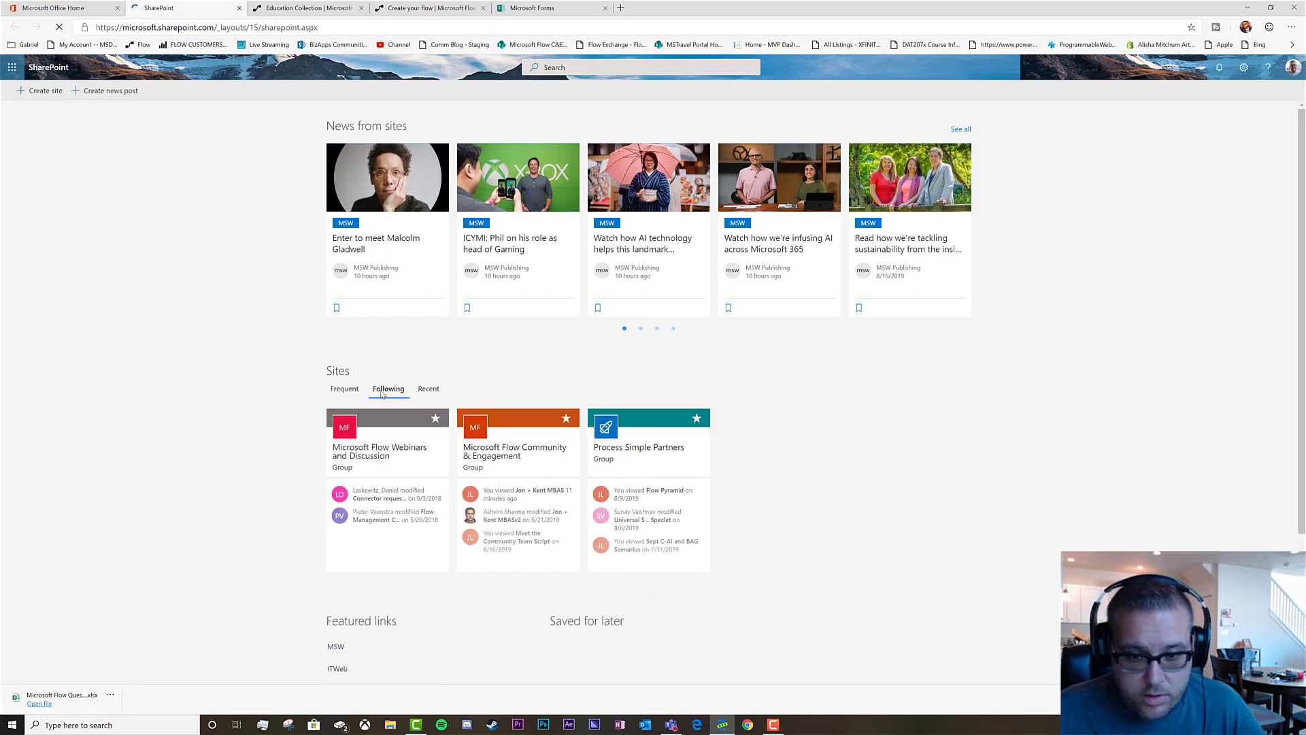
left_click(509, 454)
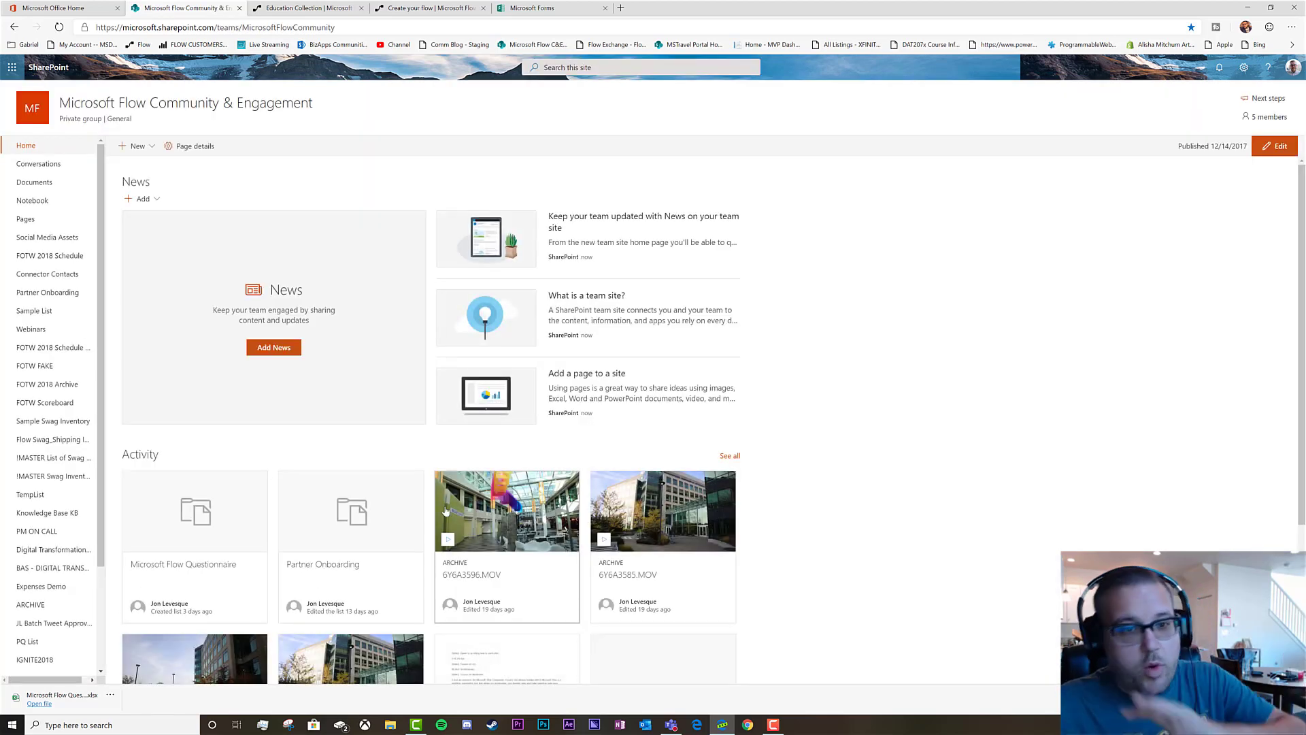
Create a new list named 'Flow Quiz Demo'
left_click(152, 156)
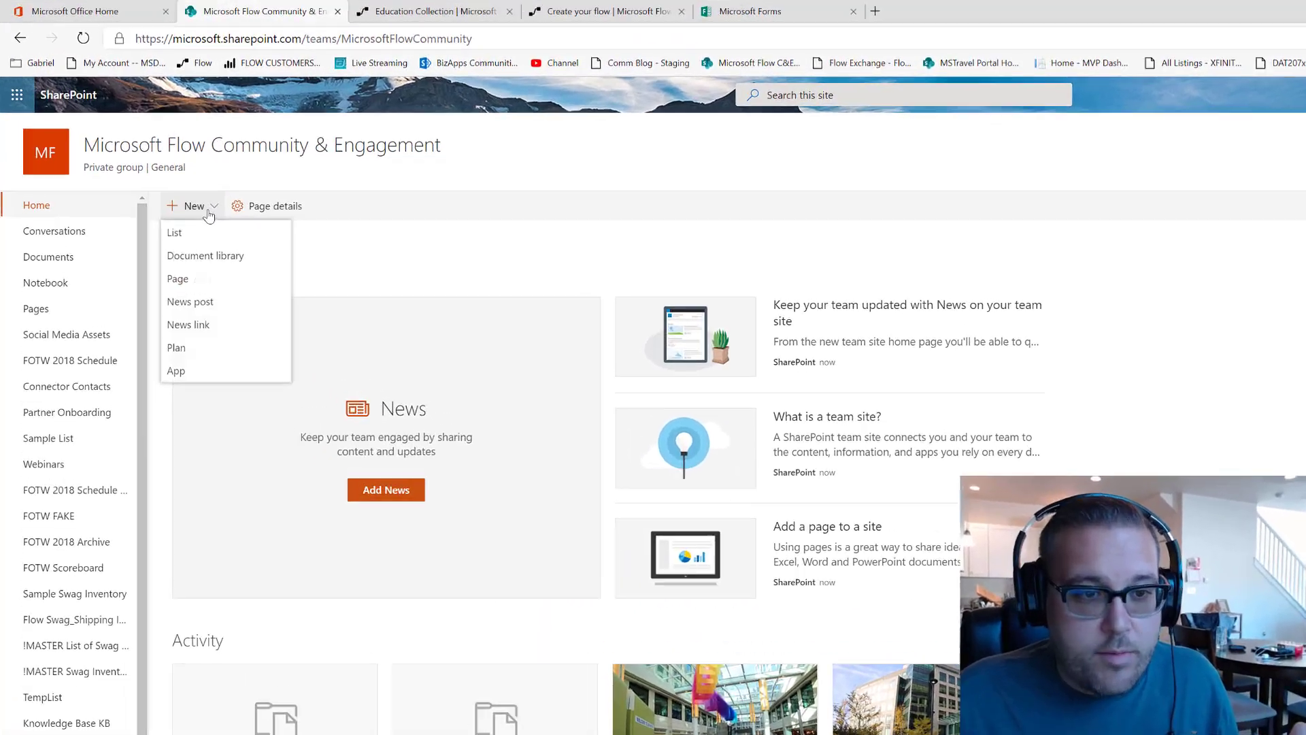
left_click(132, 174)
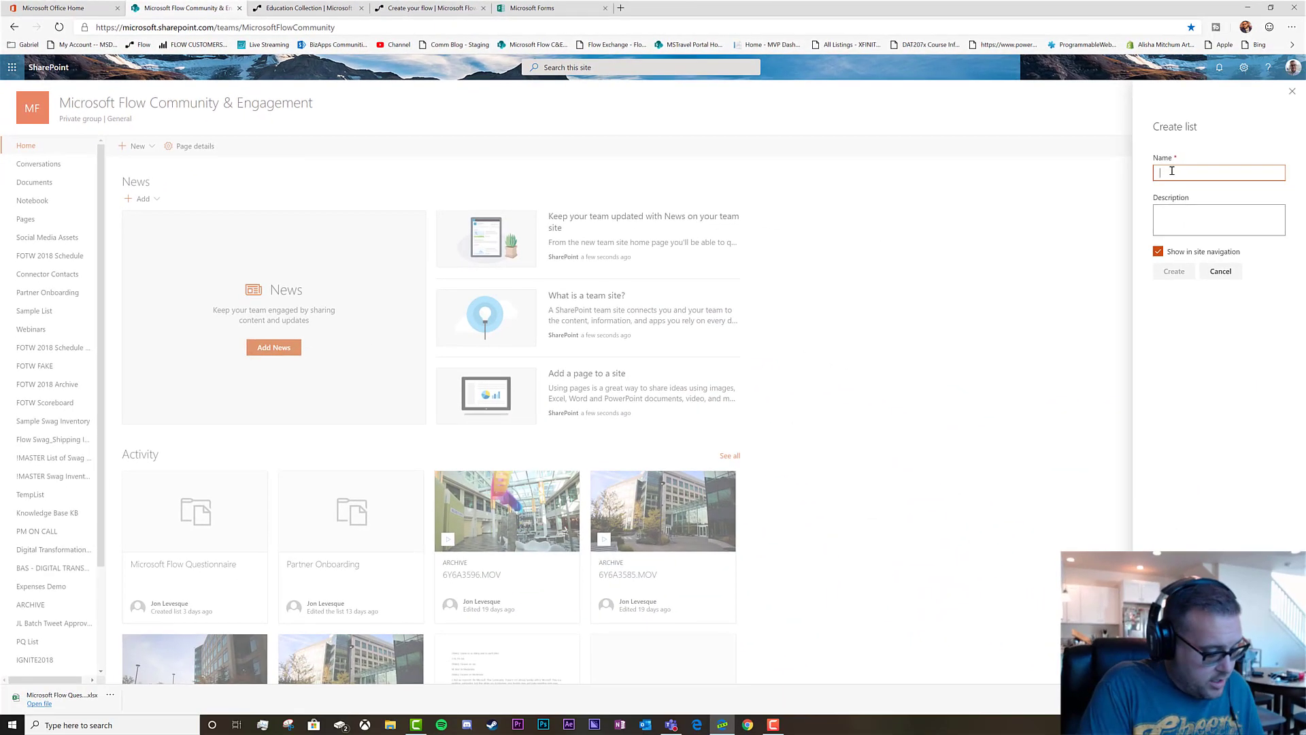
type("Flow Q")
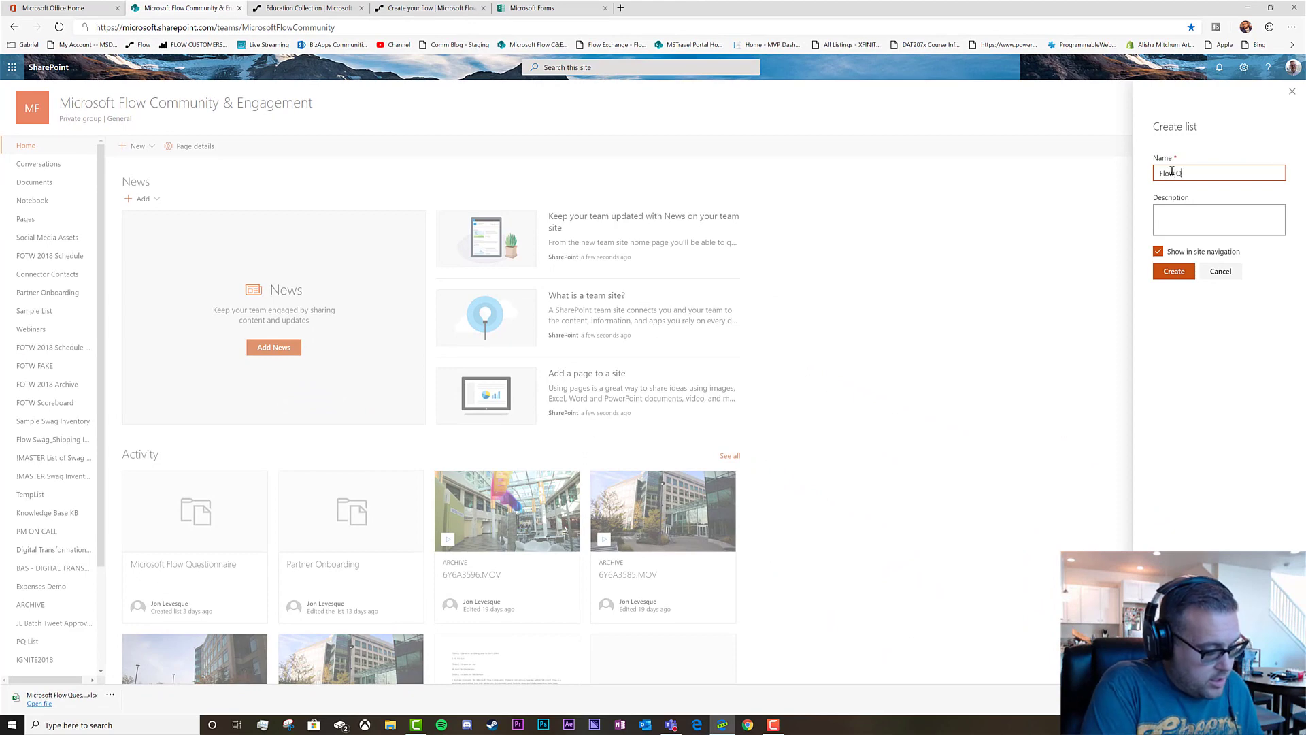
type("uiz Demo")
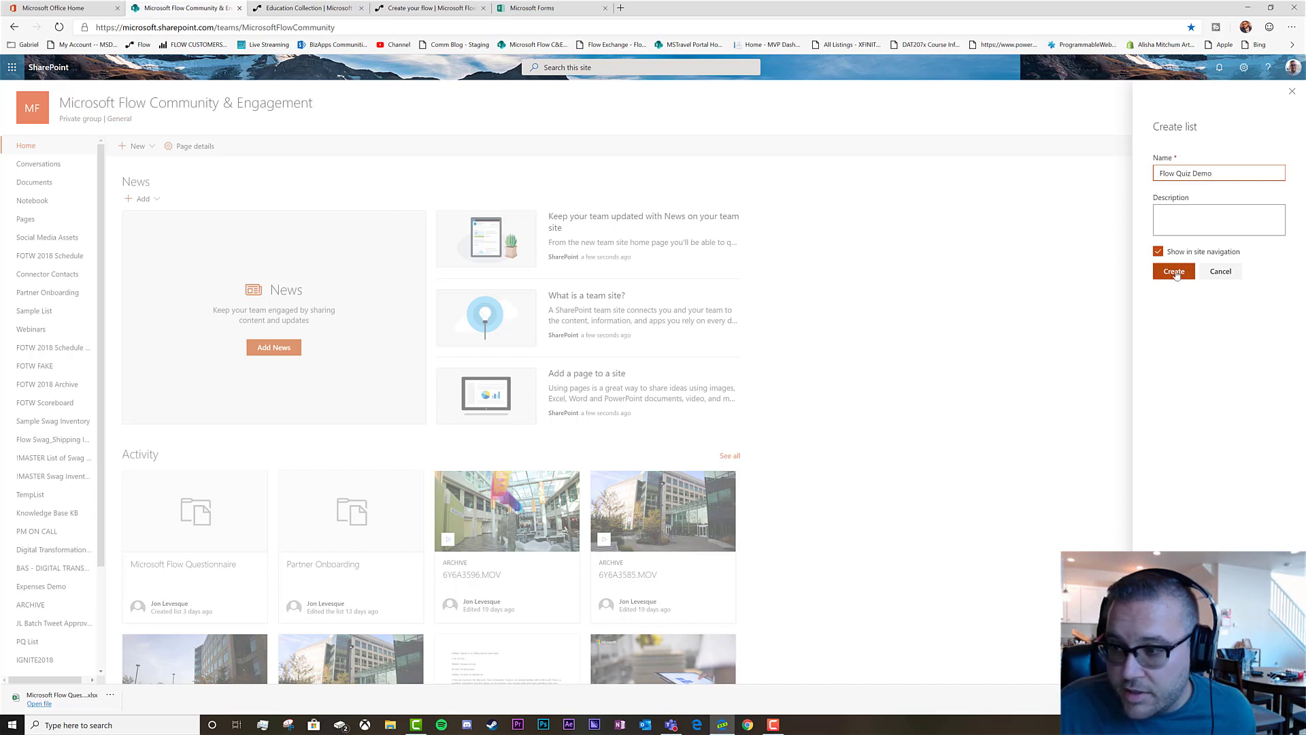
left_click(1177, 272)
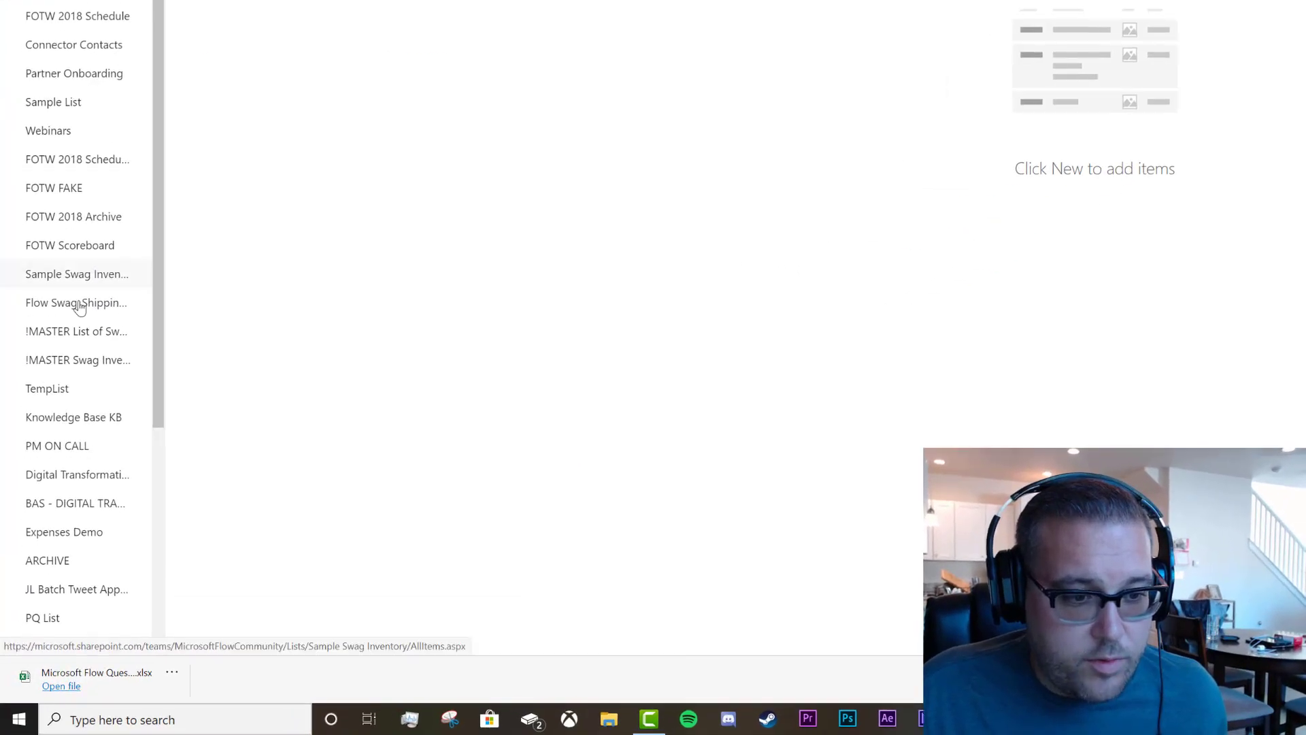
Open the new Flow Quiz Demo list after checking the questionnaire's questions in Forms
scroll(112, 296, "down", 4)
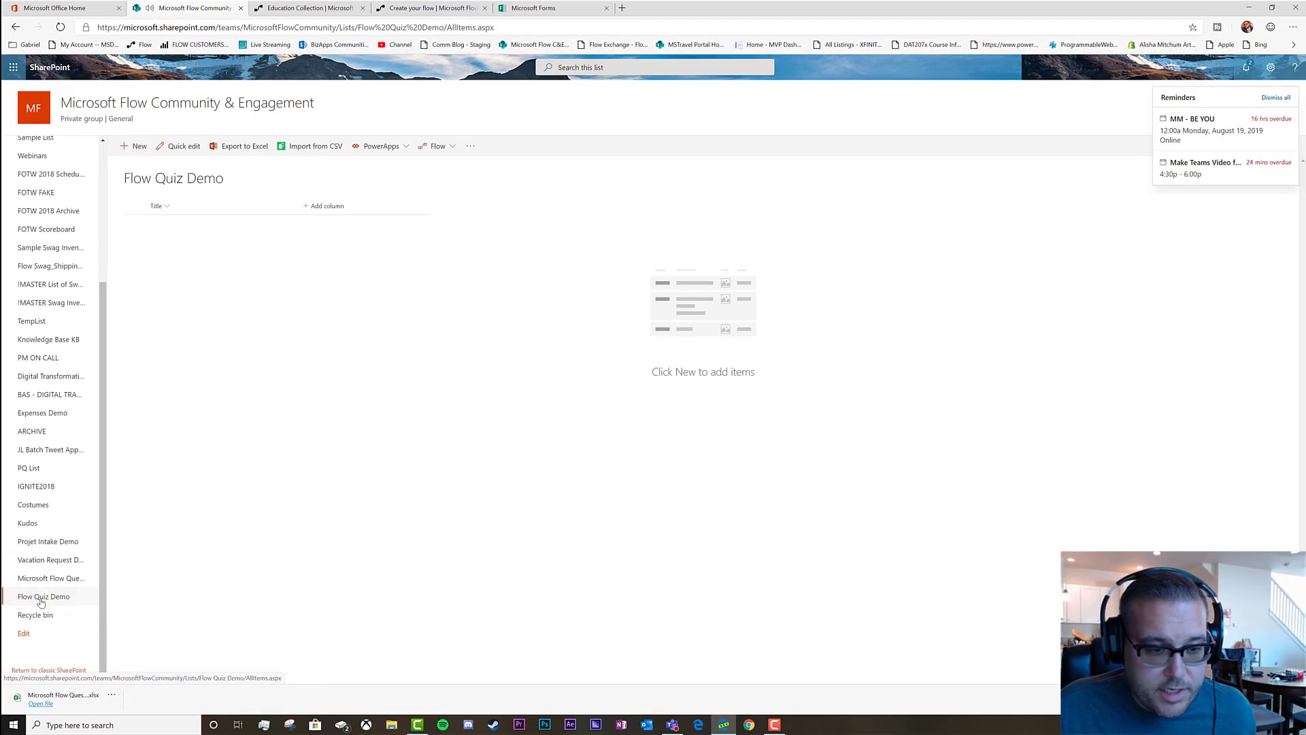
left_click(41, 599)
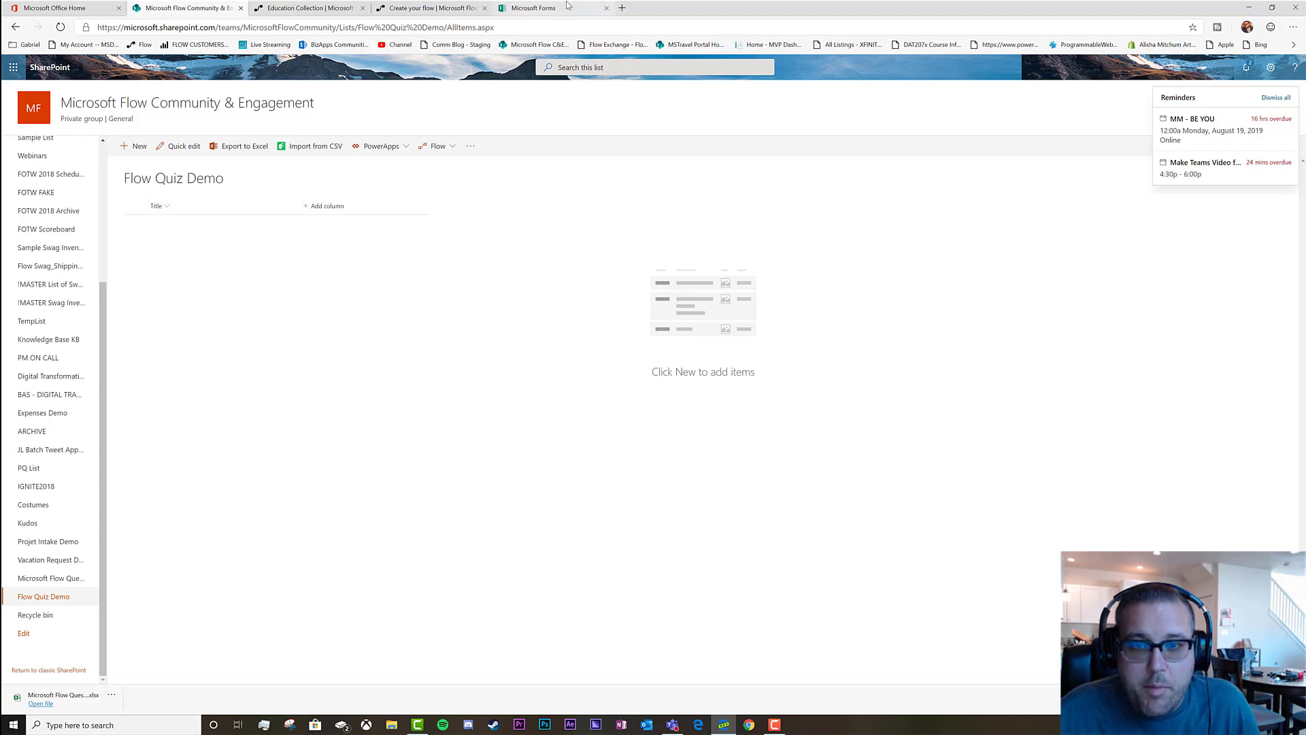
left_click(537, 8)
left_click(564, 127)
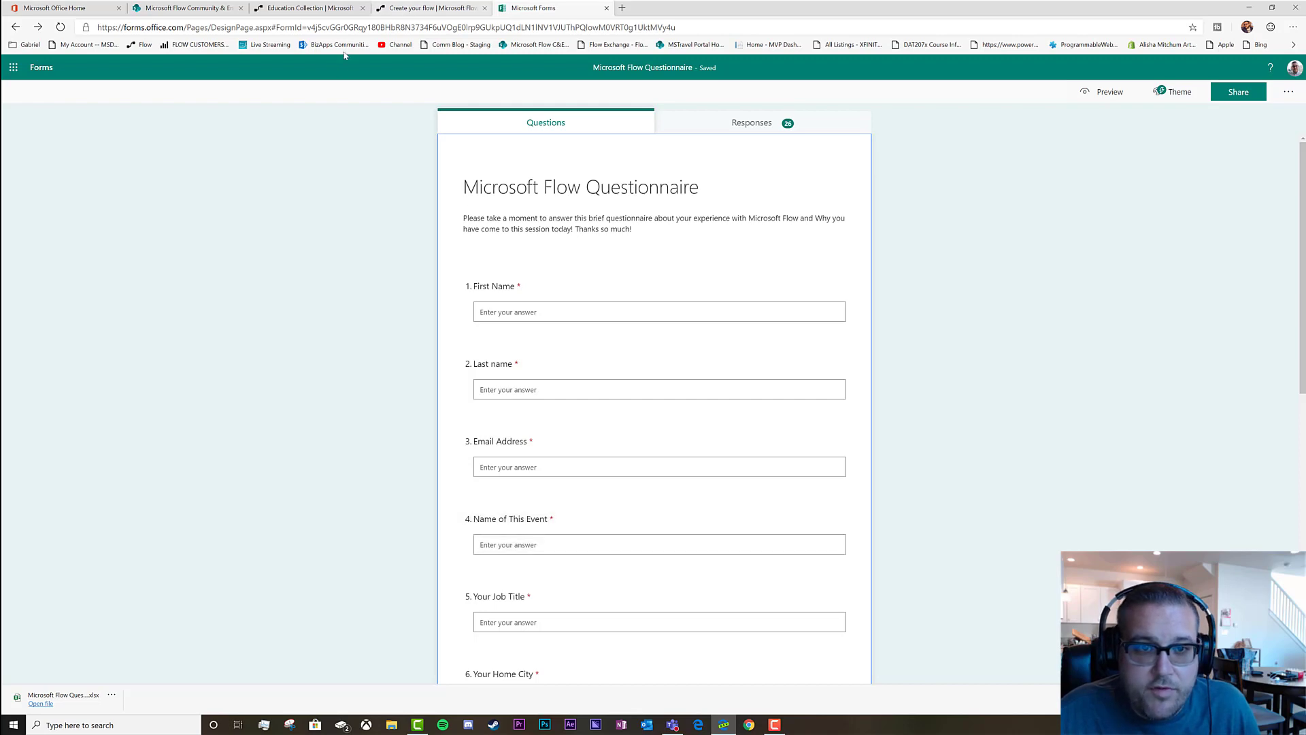
left_click(292, 8)
left_click(428, 8)
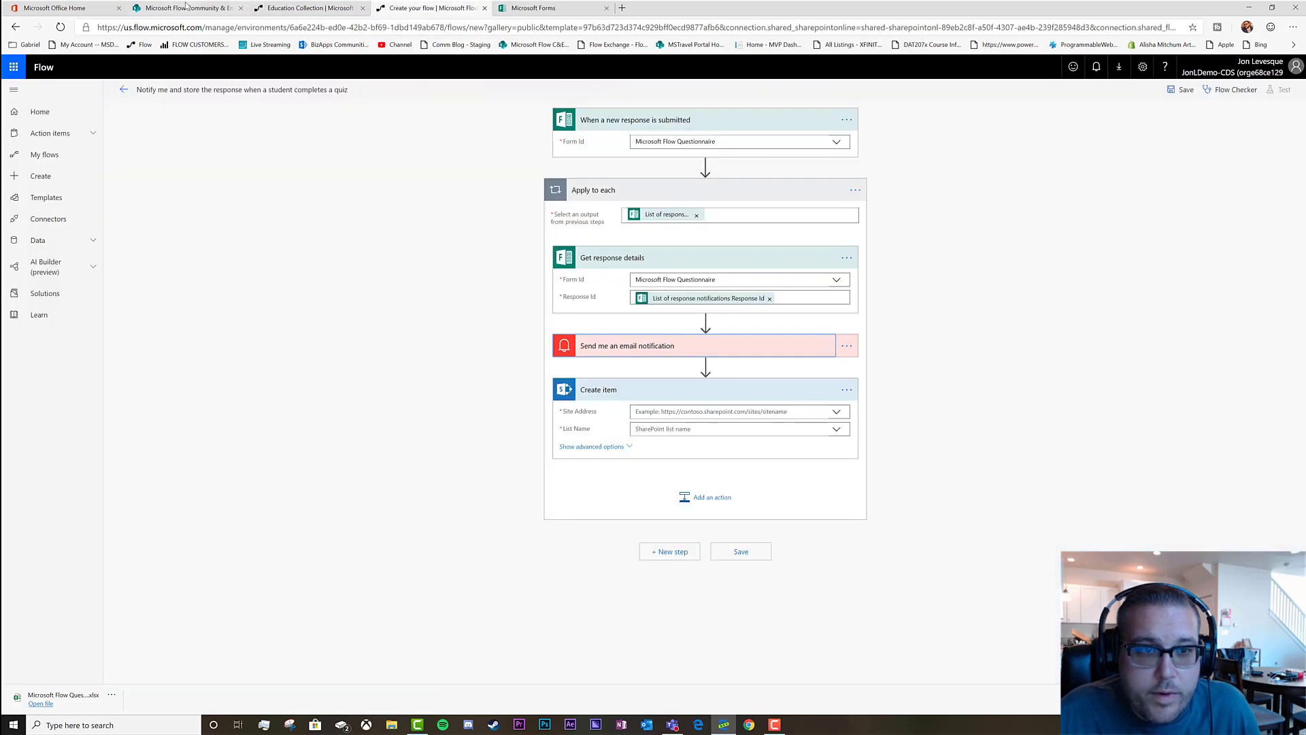
left_click(187, 8)
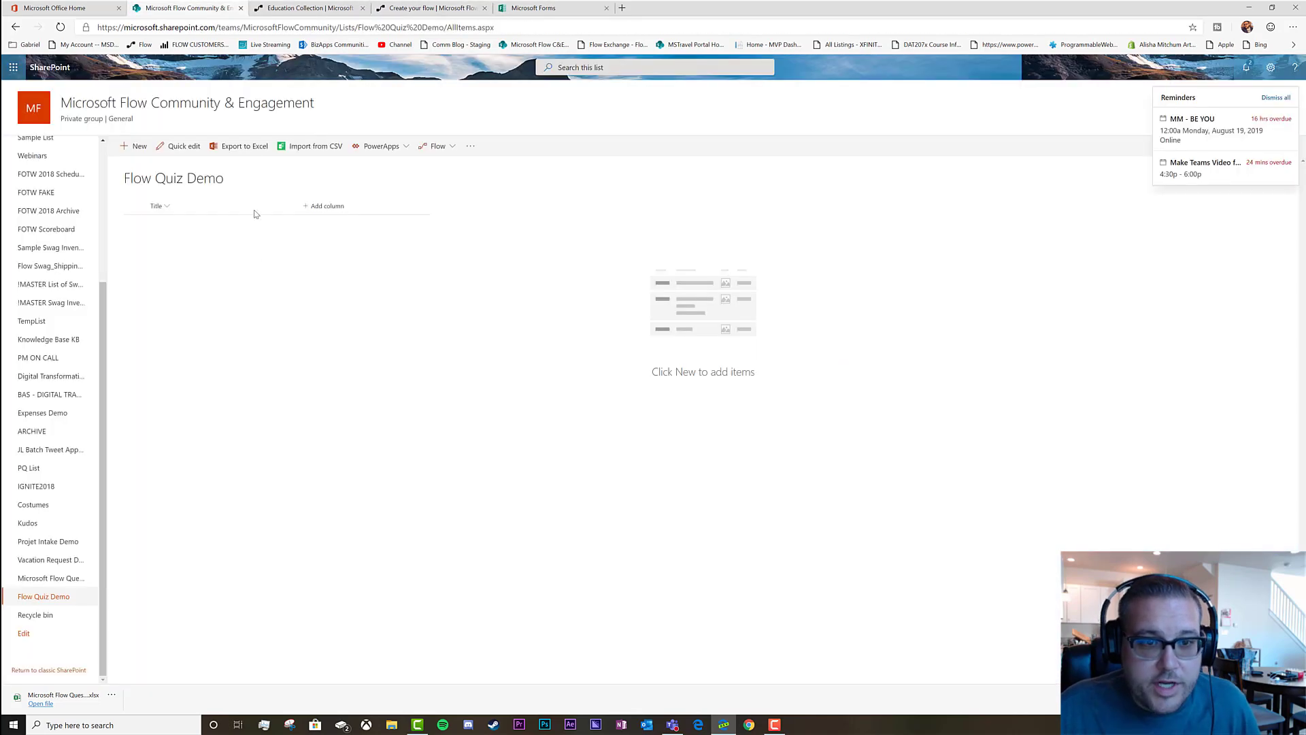
Open the Flow Quiz Demo list's settings page from the gear menu
left_click(169, 208)
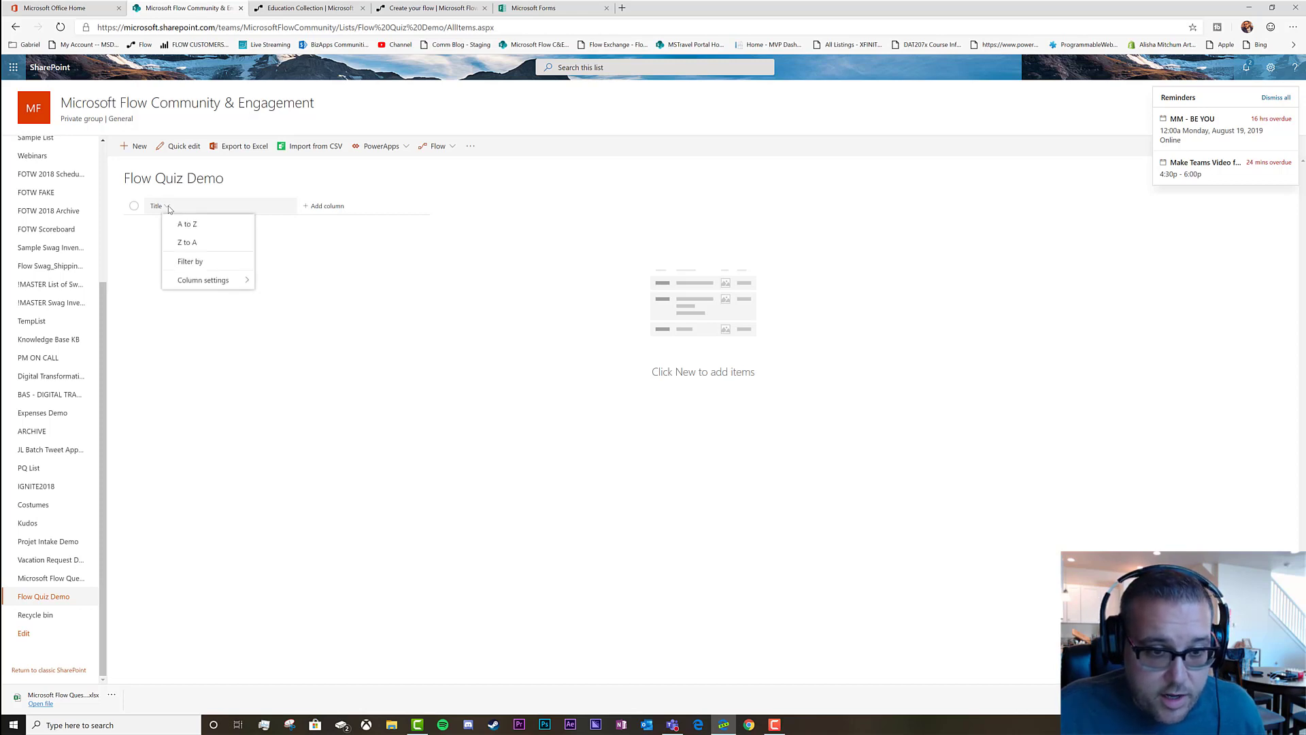
mouse_move(240, 286)
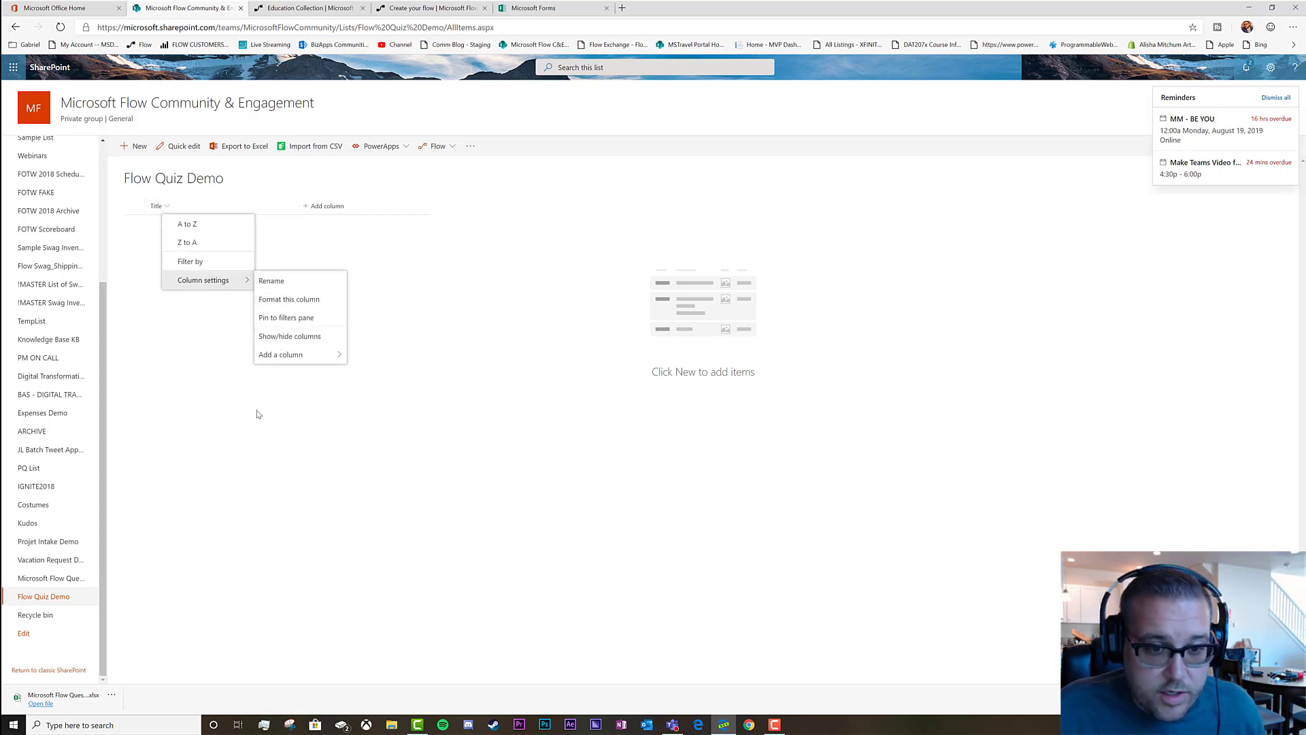
left_click(1276, 99)
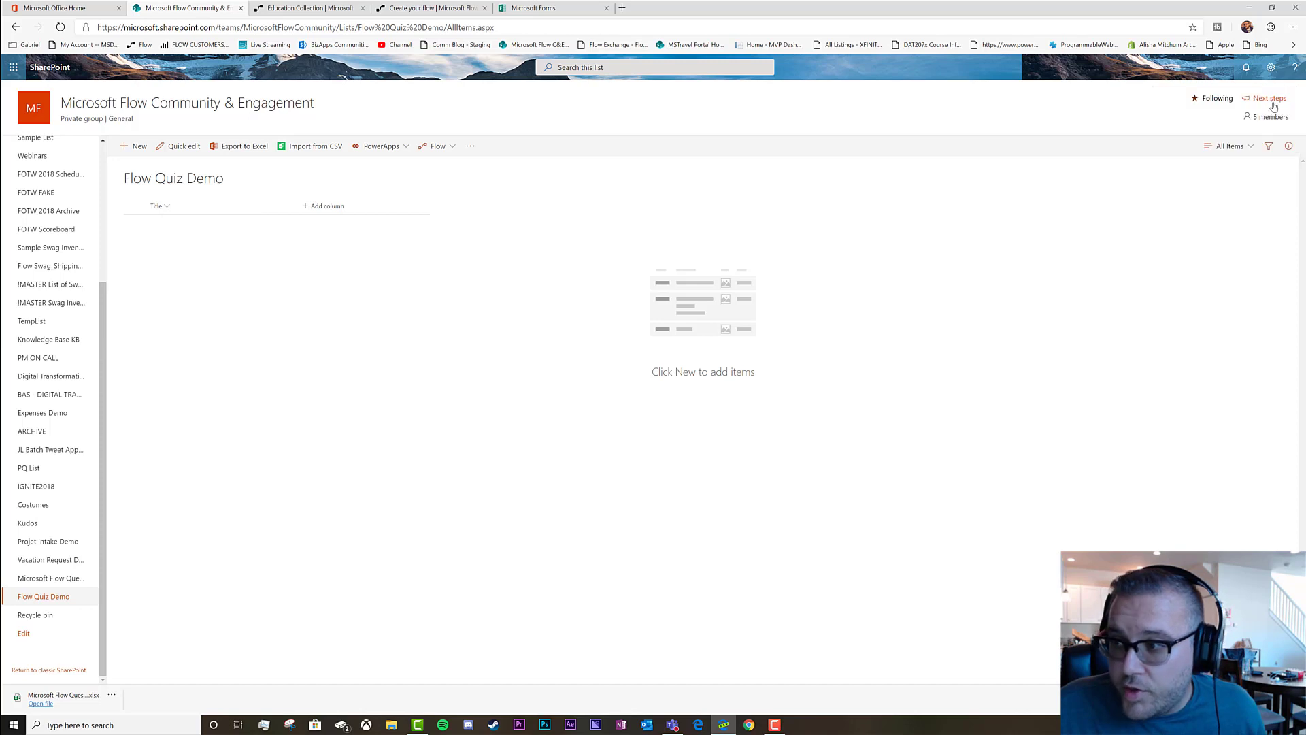
left_click(166, 208)
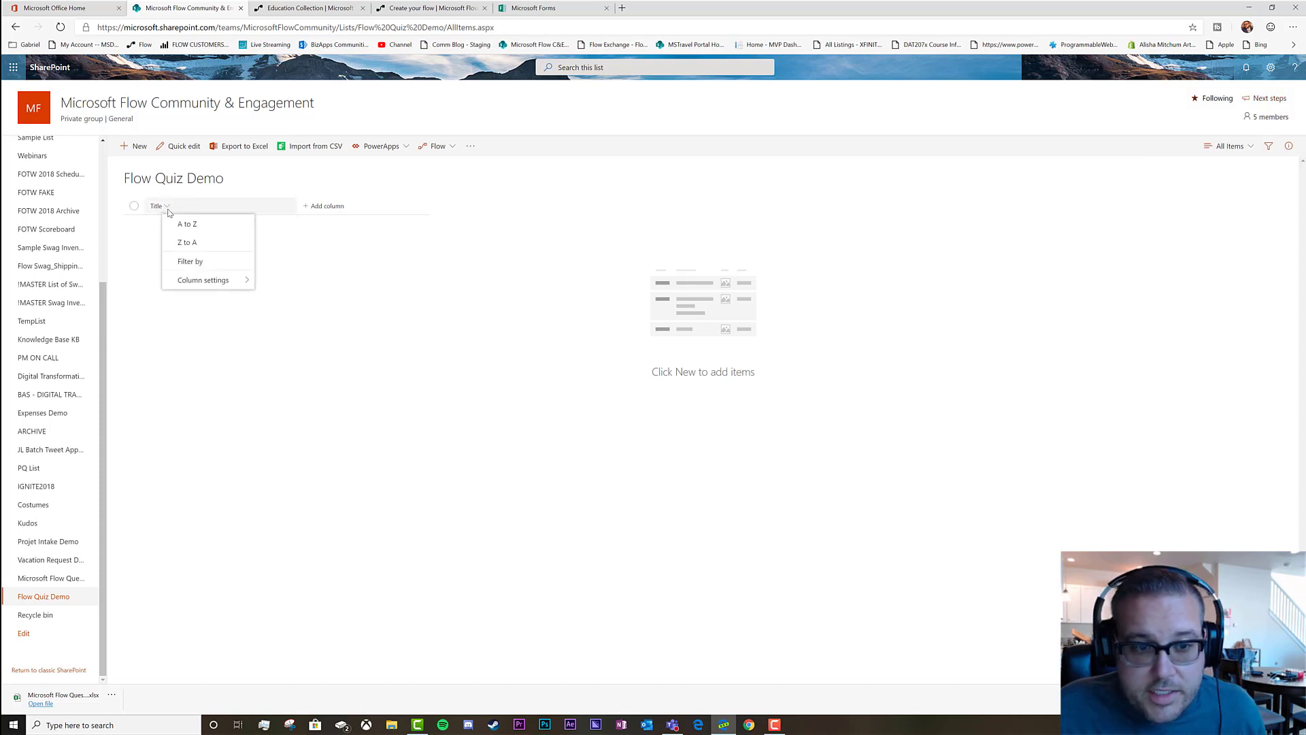
mouse_move(201, 282)
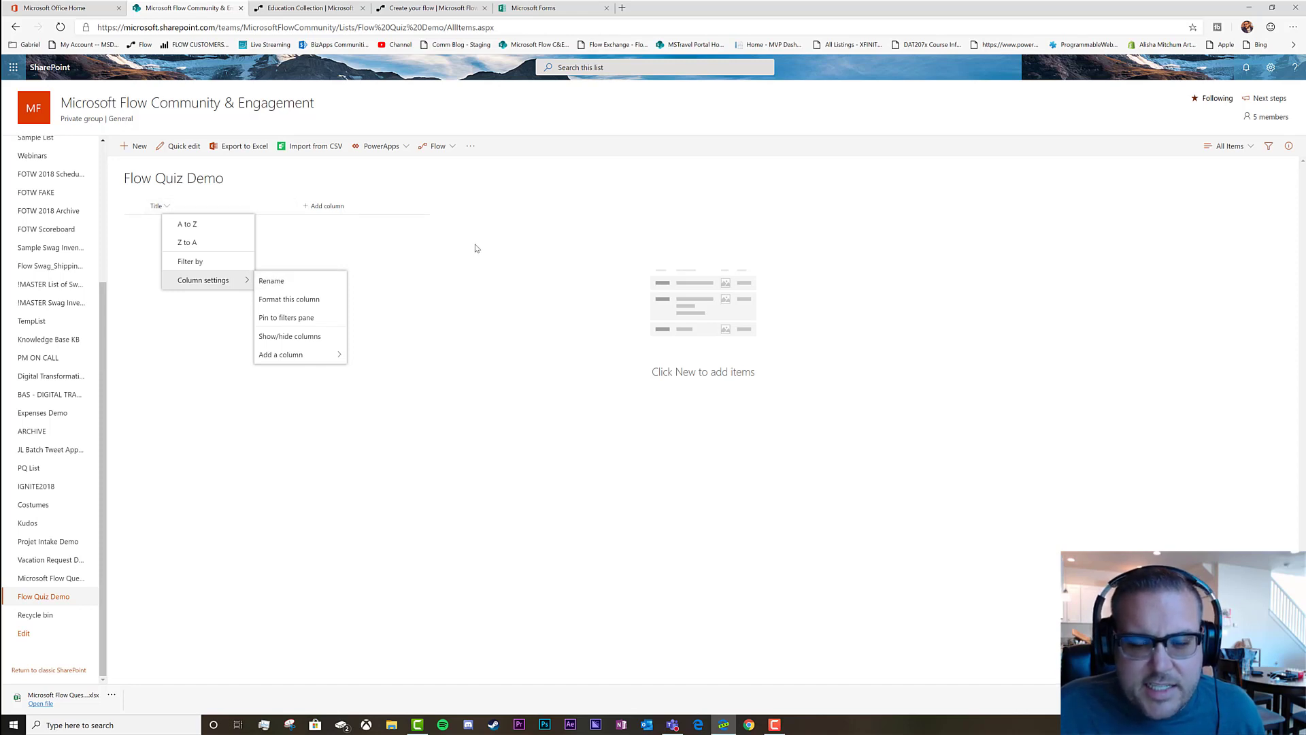
left_click(484, 349)
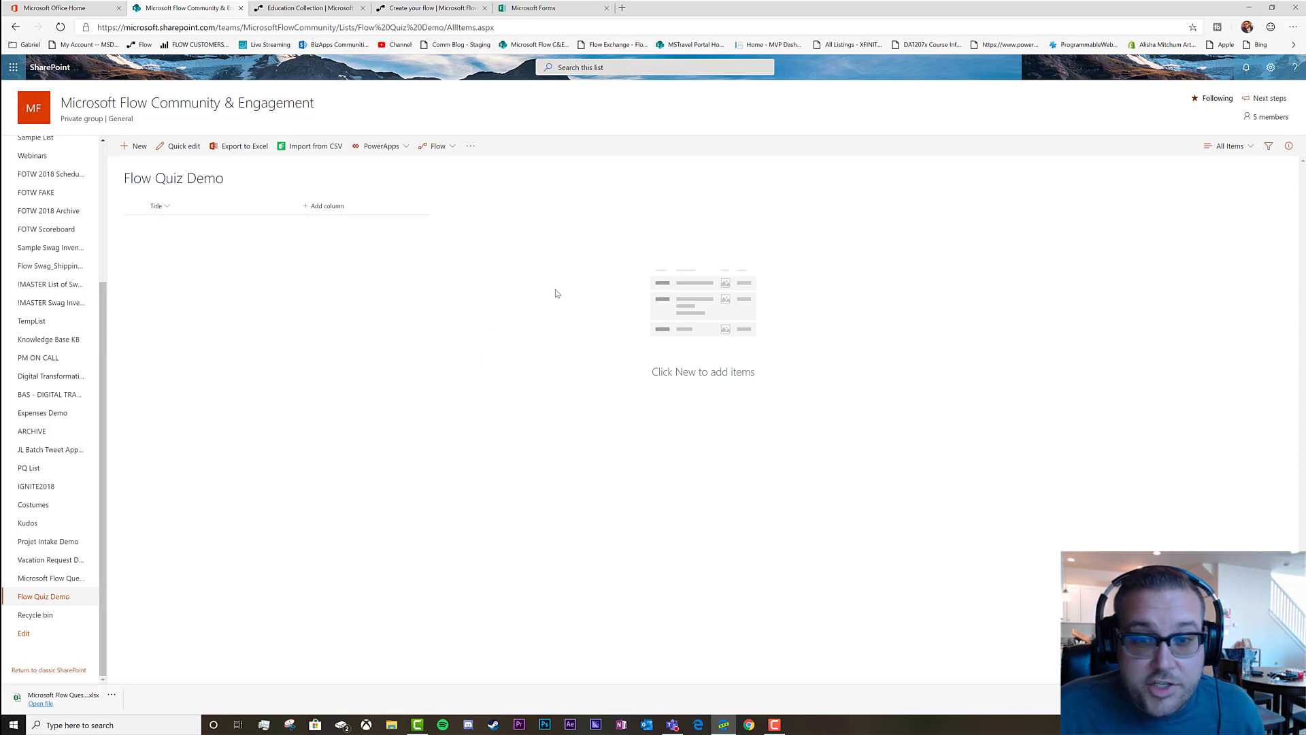
left_click(1270, 69)
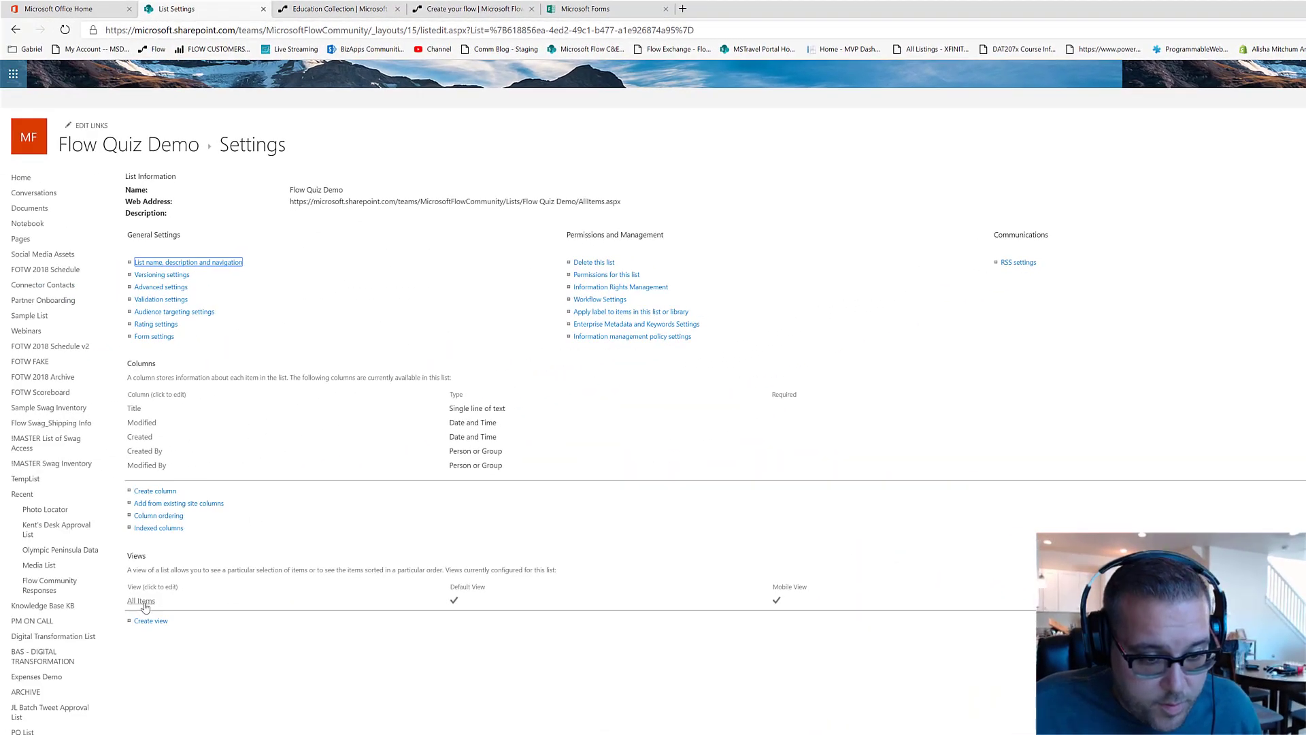
Change the Title column's name to 'First Name', then go back to the Flow Quiz Demo list
left_click(135, 409)
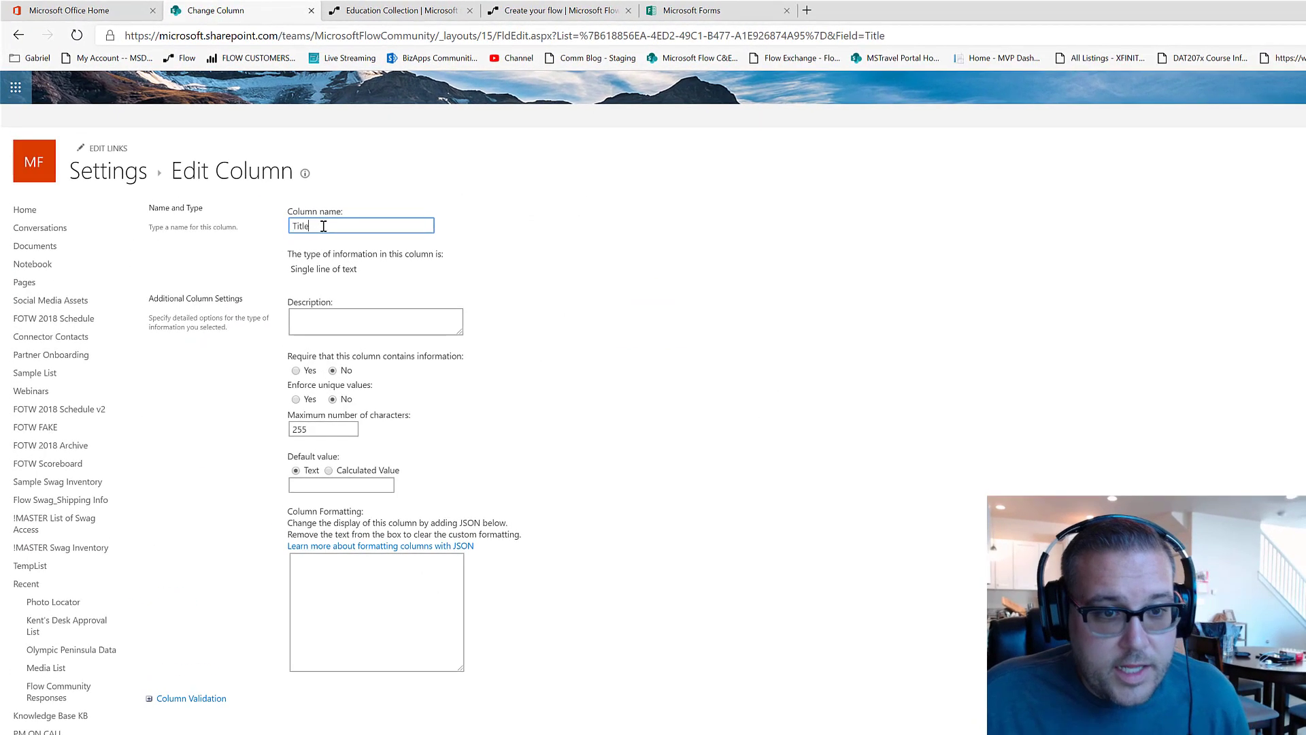
left_click_drag(324, 226, 258, 220)
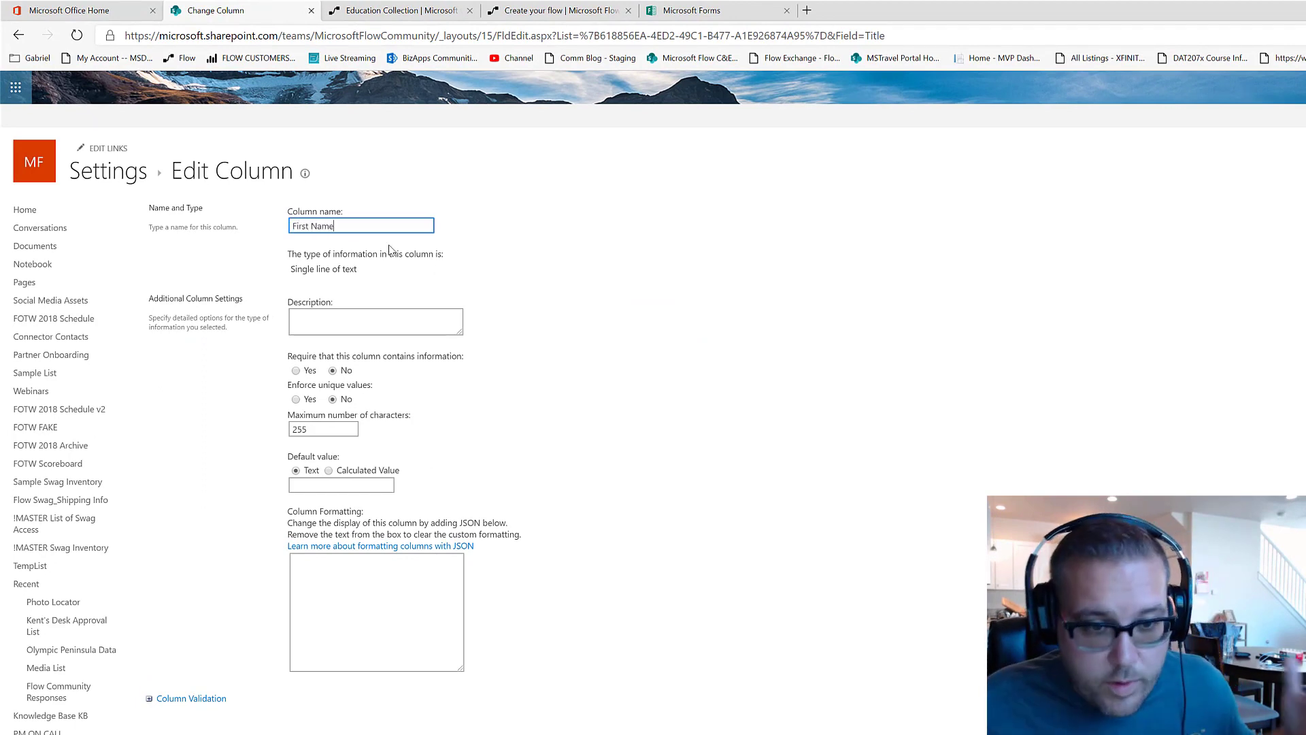
key("Return")
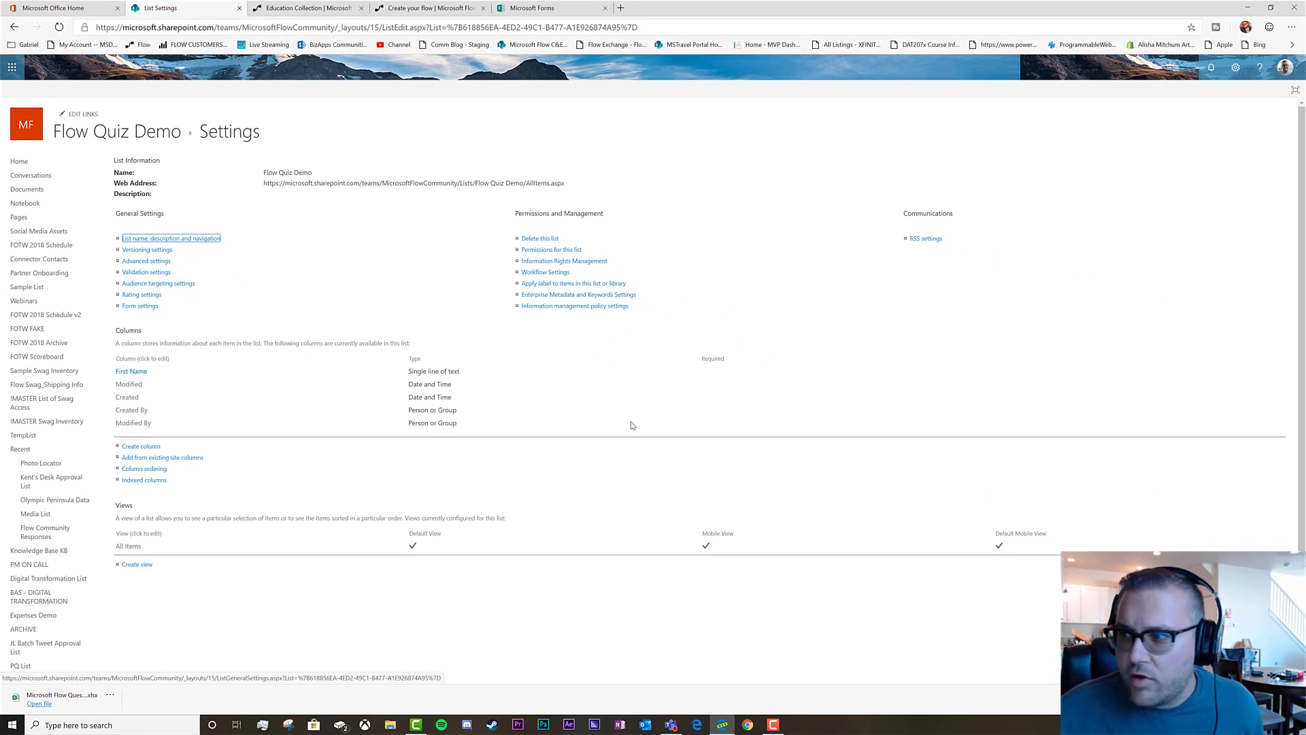
left_click(138, 132)
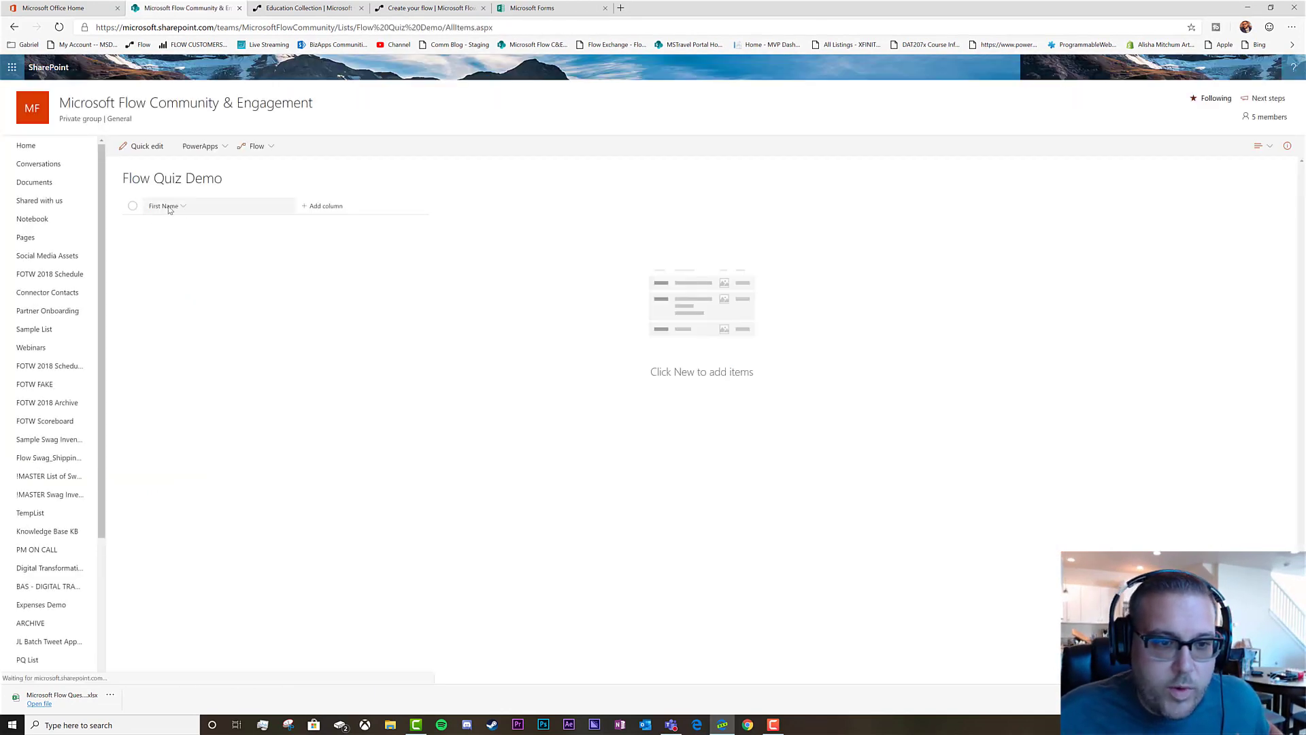
Add 'Last Name' and 'email address' single-line text columns to the Flow Quiz Demo list
left_click(323, 206)
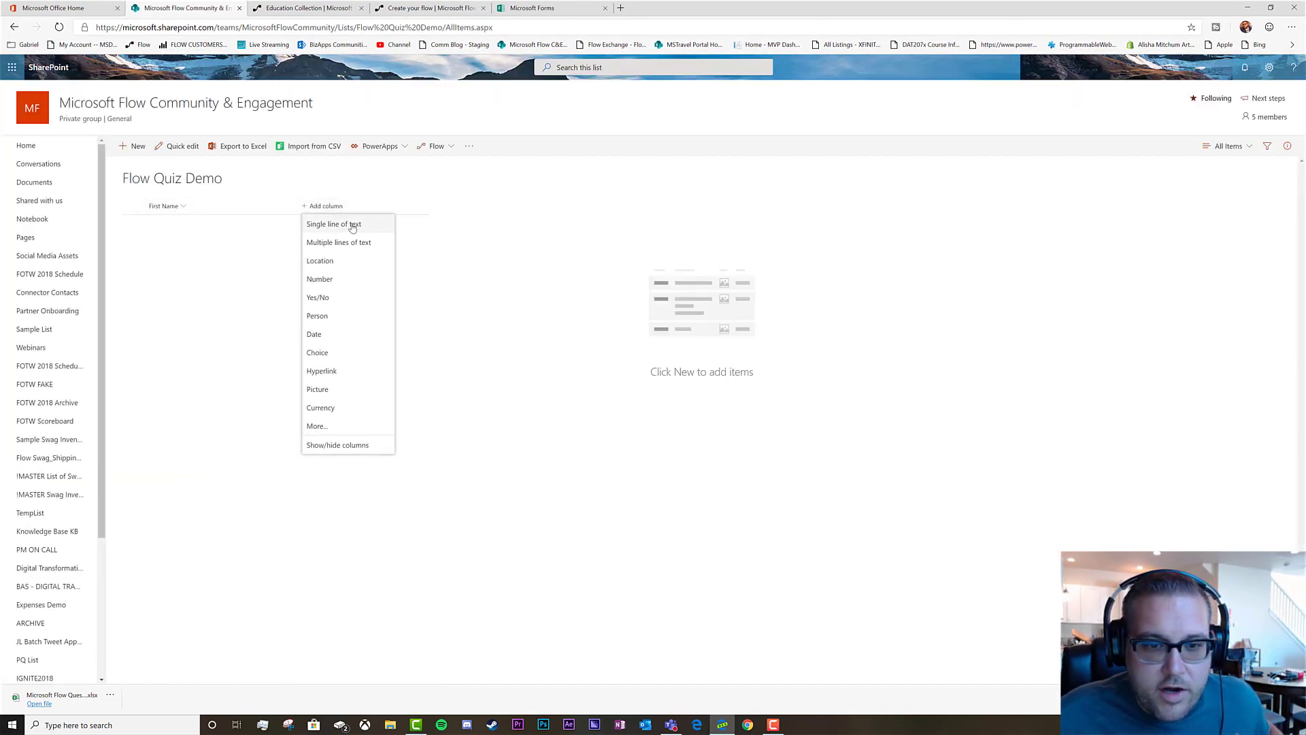
left_click(353, 227)
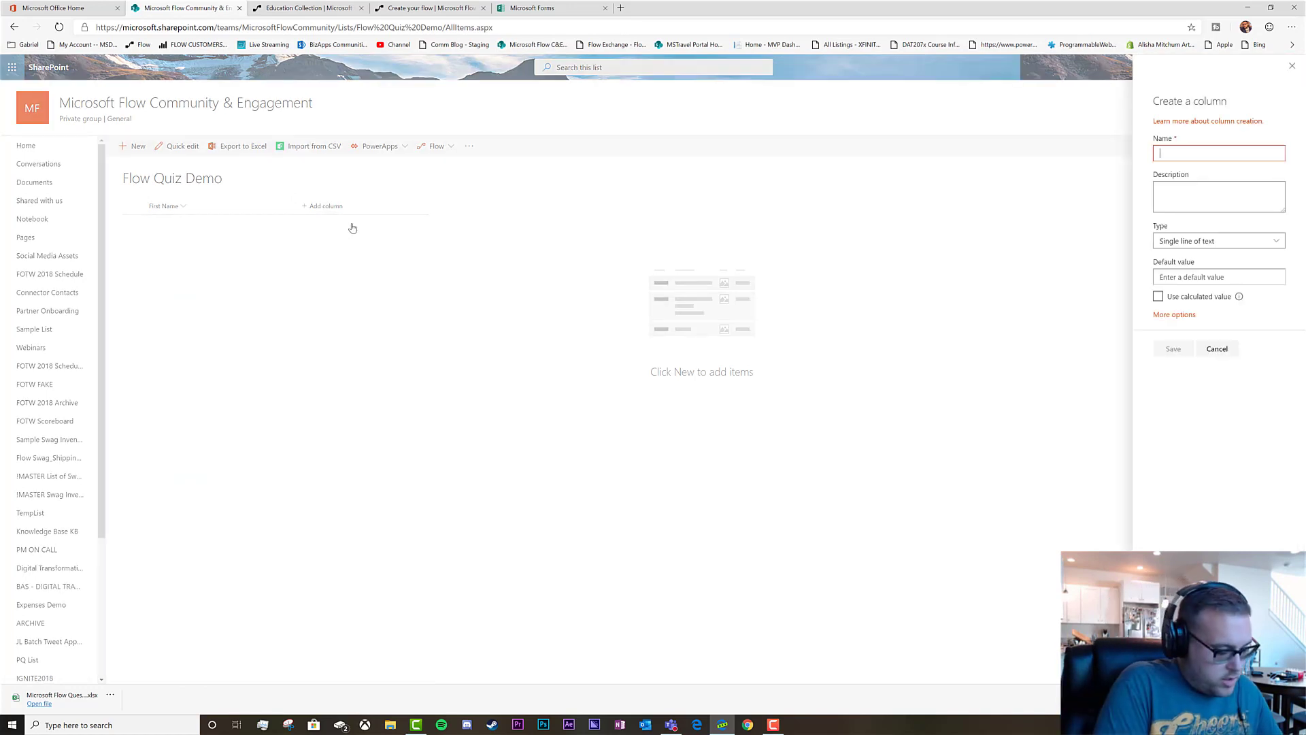
type("Last Name")
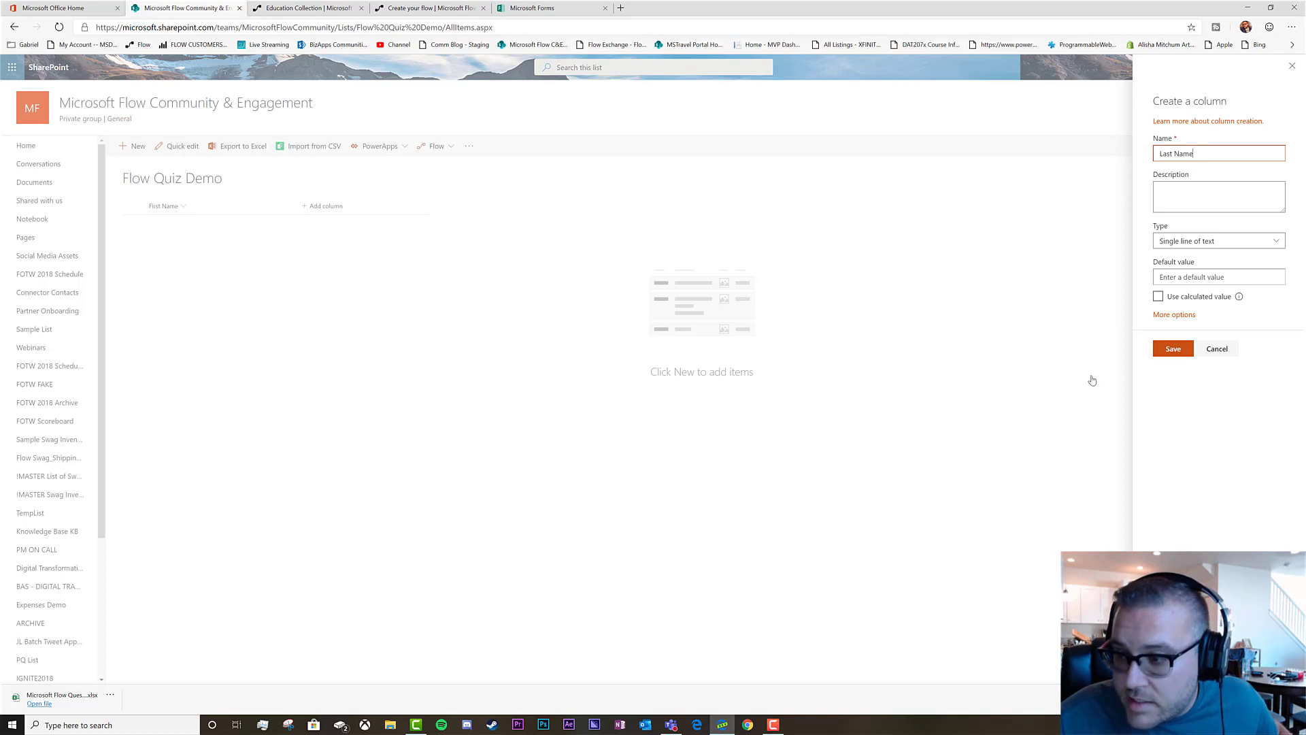
left_click(1172, 349)
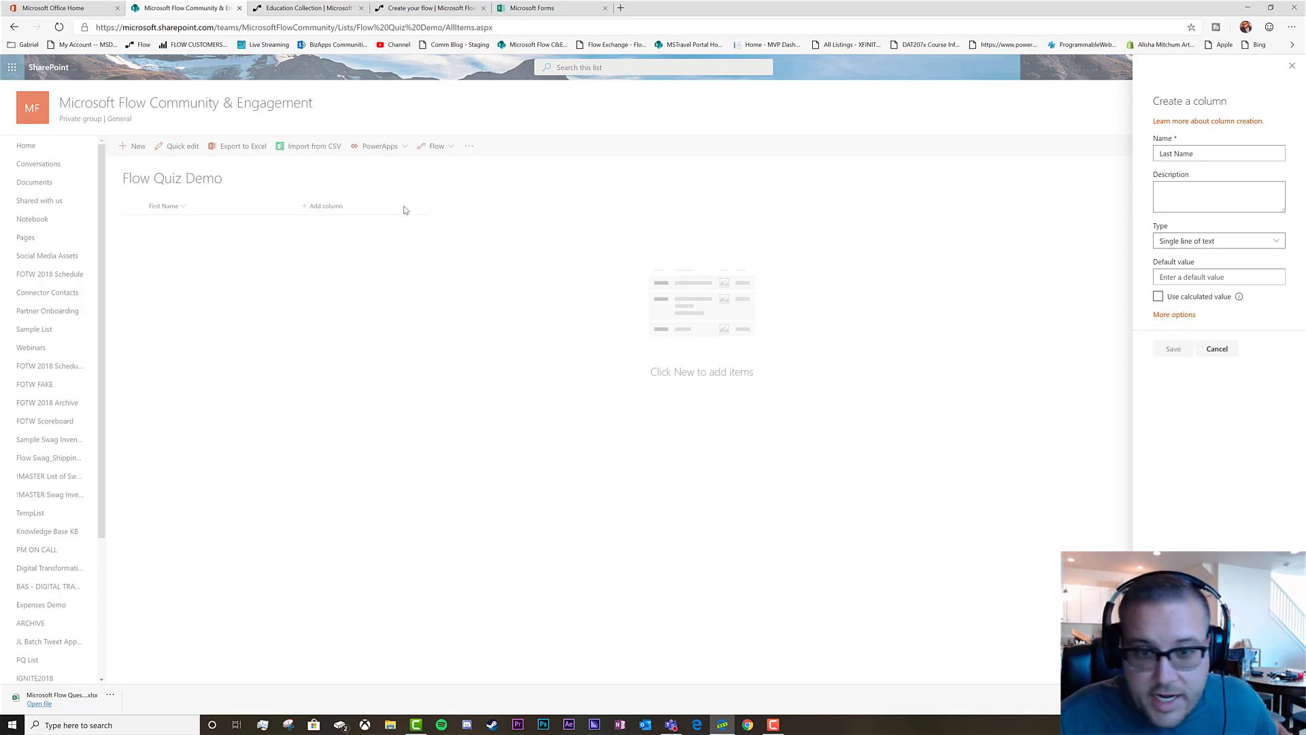
left_click(537, 7)
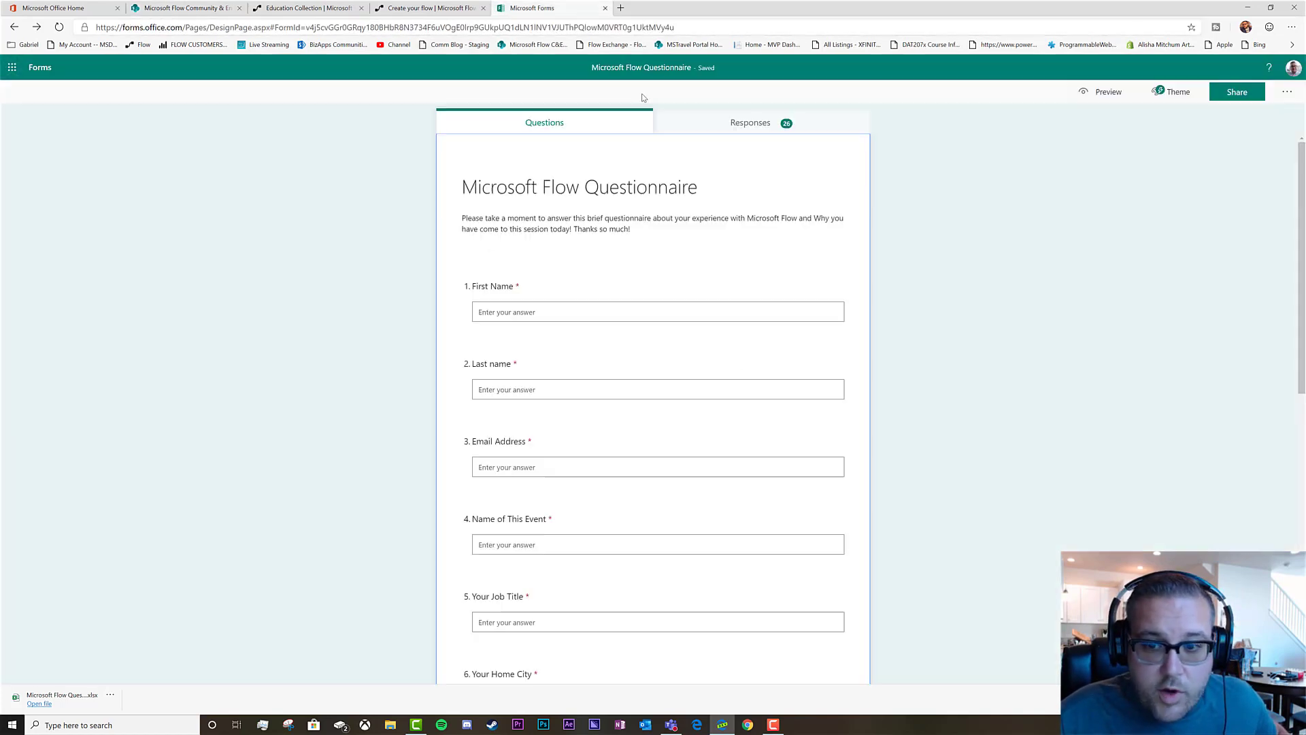
left_click(170, 8)
left_click(402, 206)
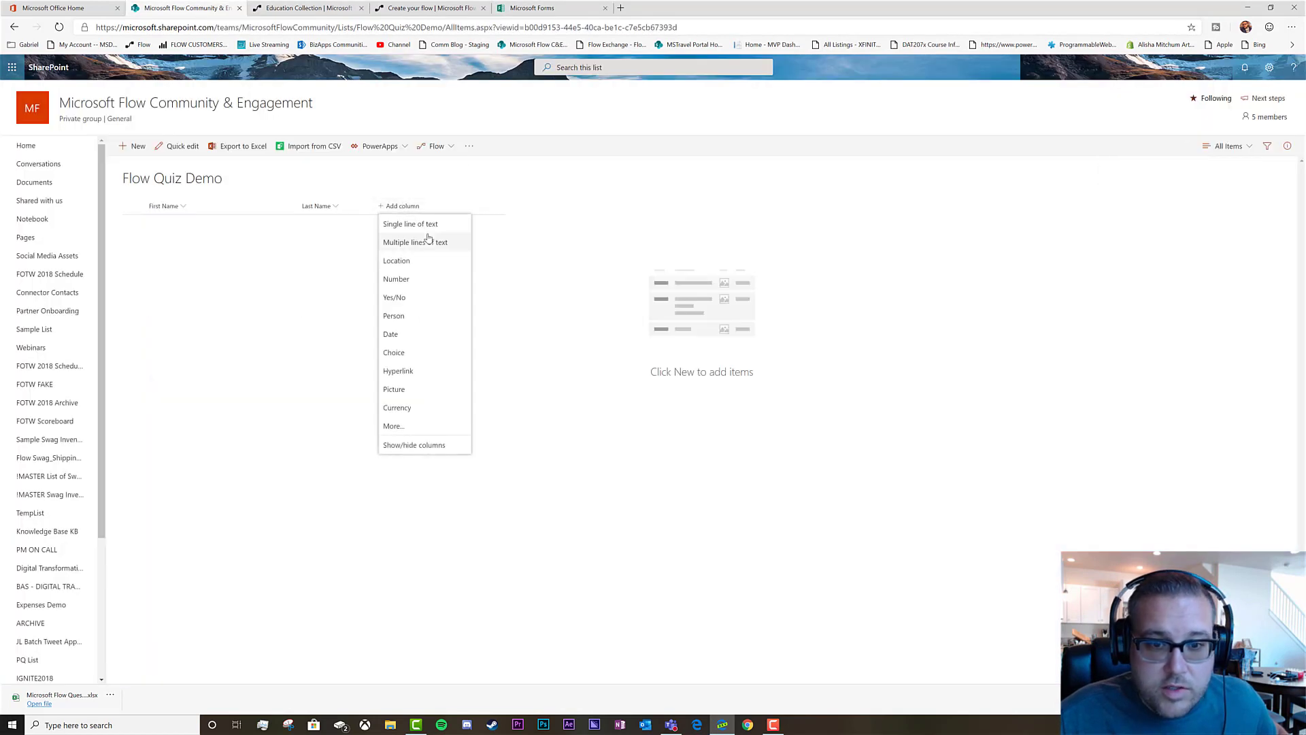
left_click(415, 221)
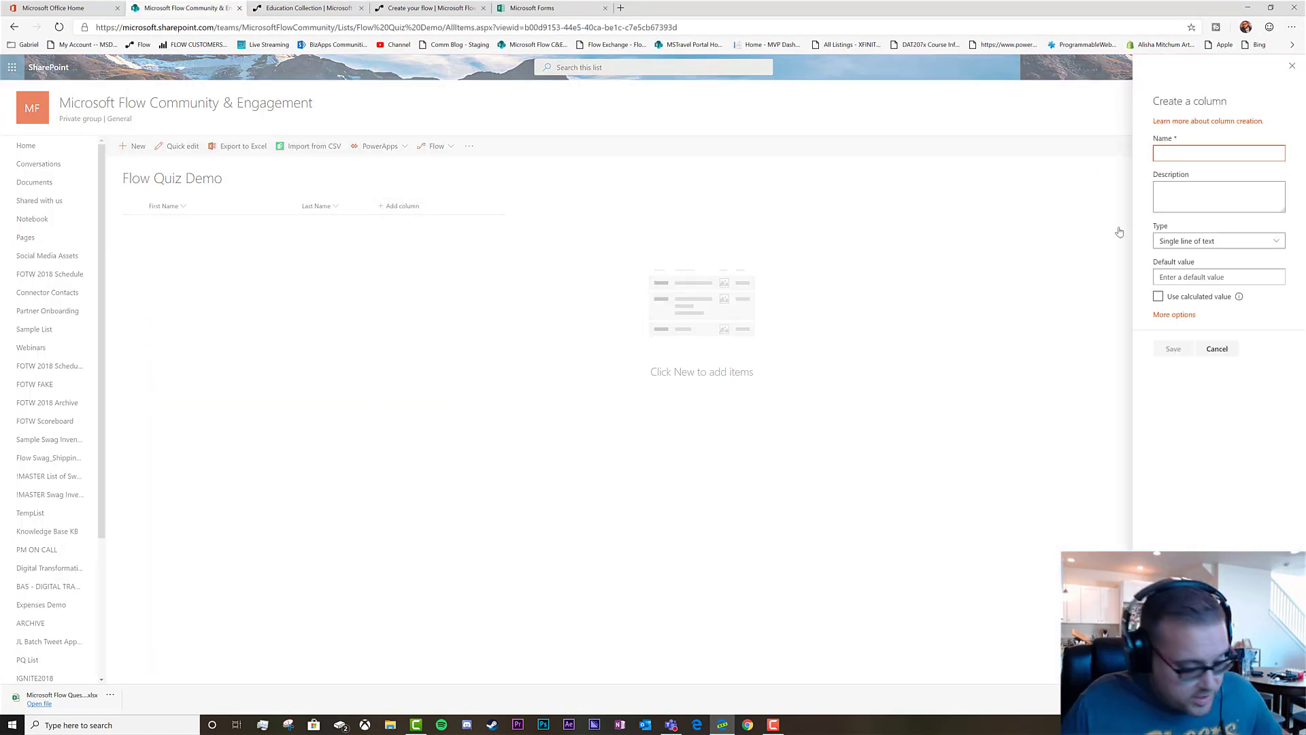
type("email addre")
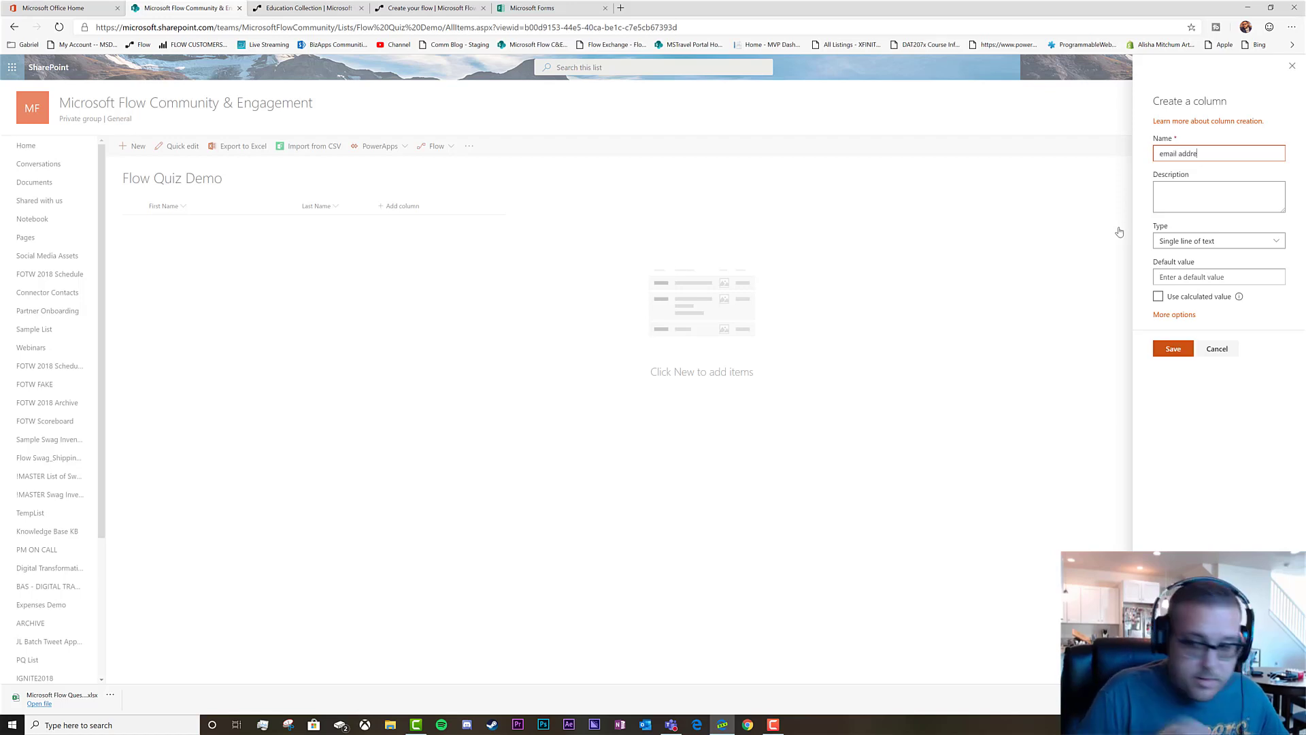
type("ss")
left_click(1164, 352)
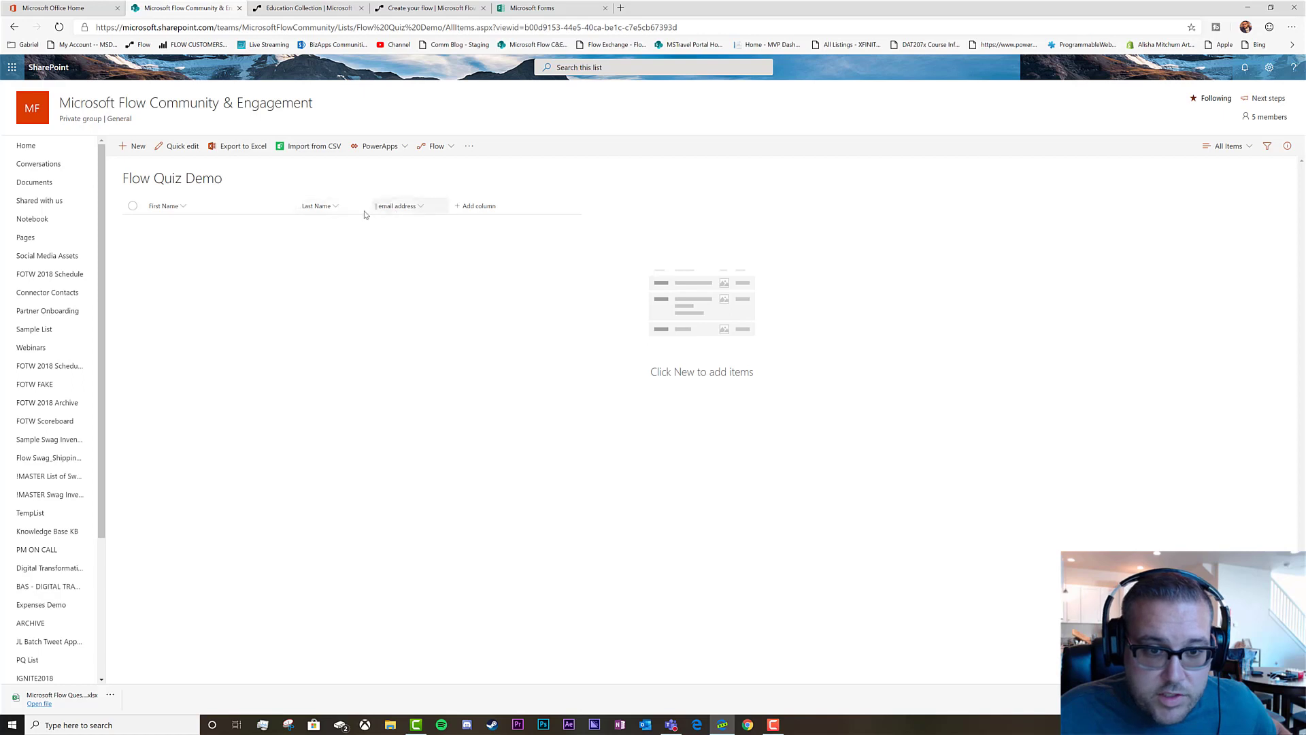
Add a 'name of event' single-line text column
left_click(479, 206)
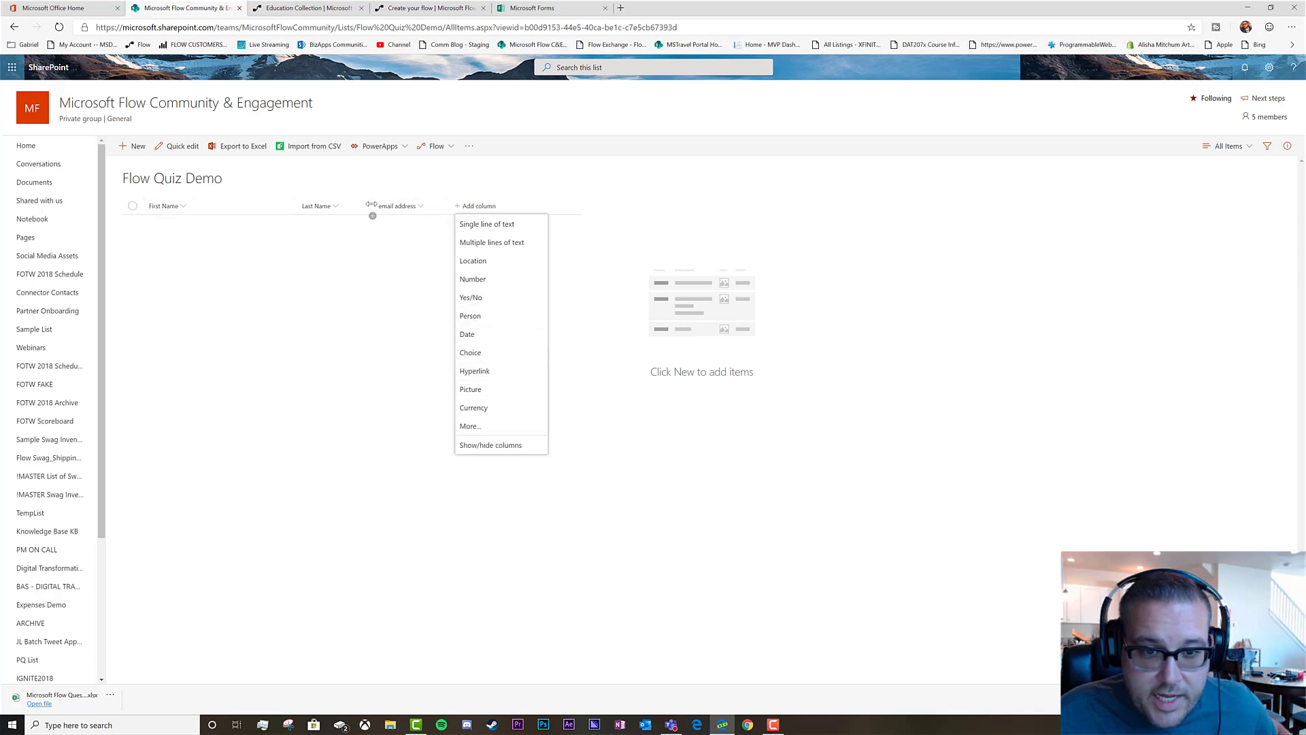
left_click(494, 224)
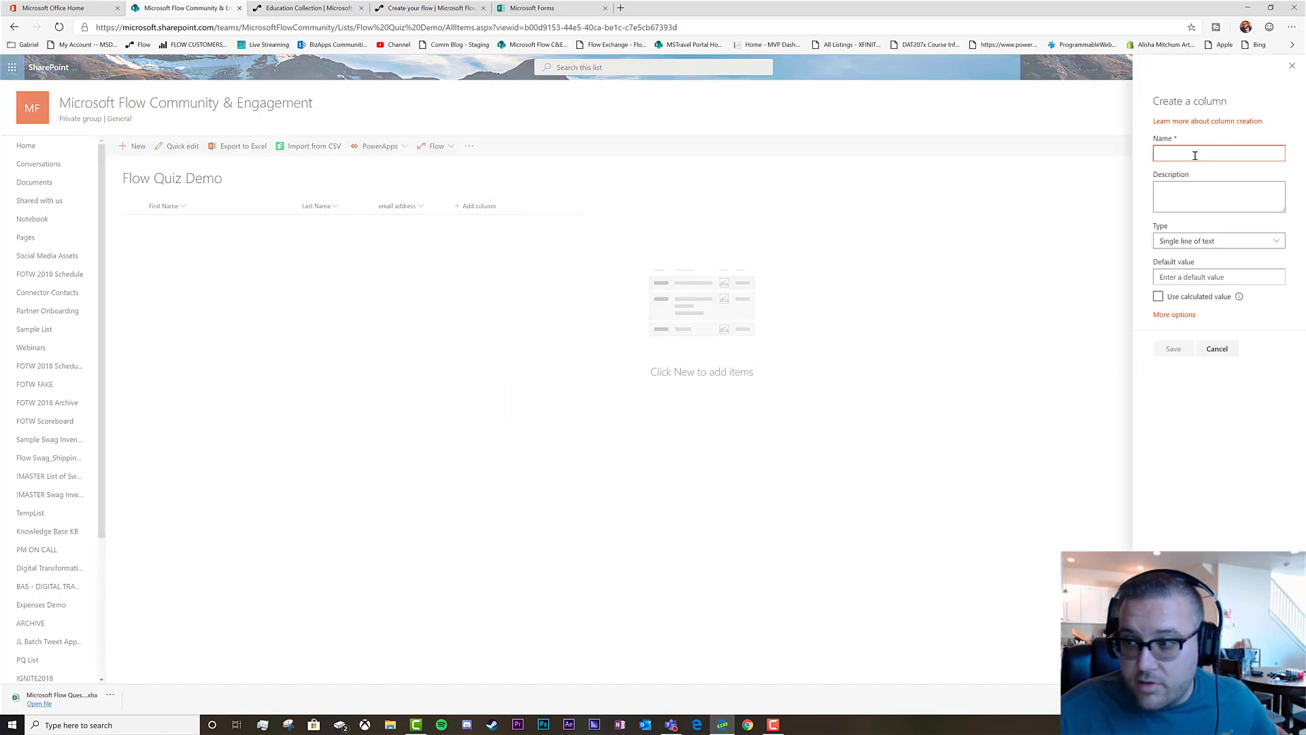
type("name of event")
left_click(1173, 348)
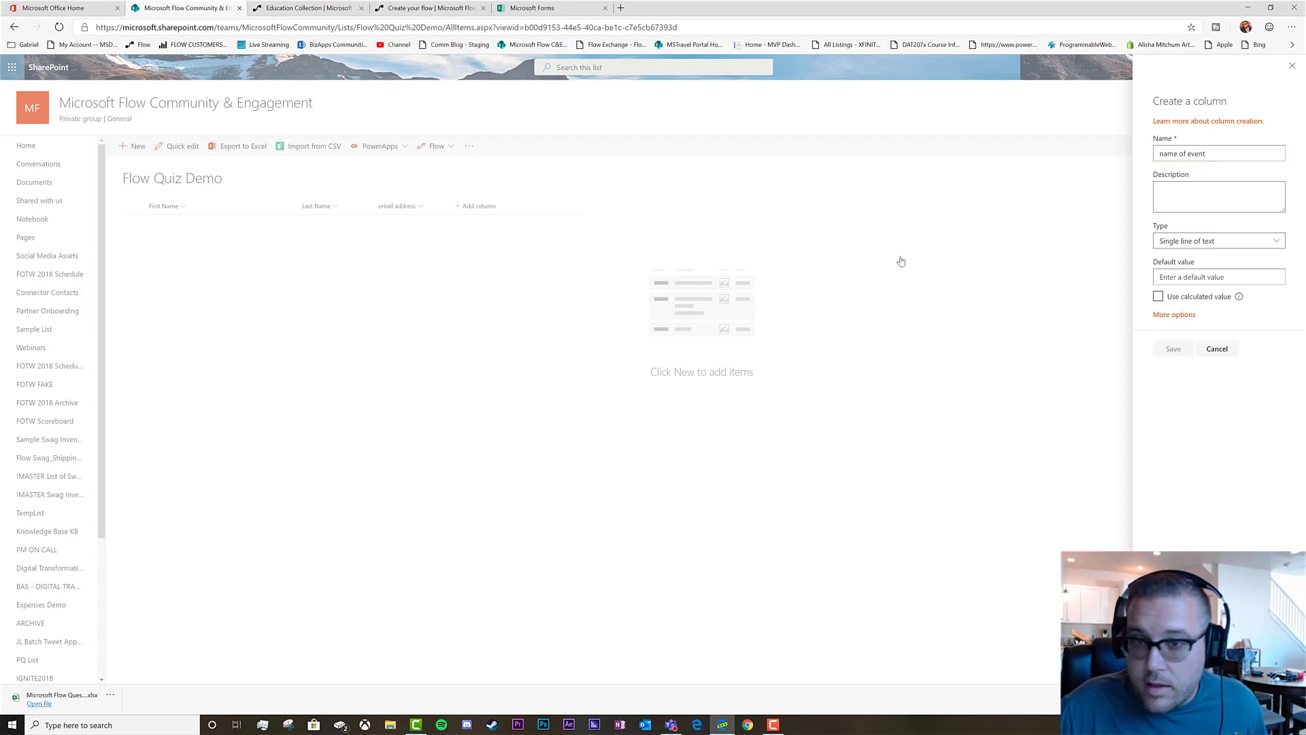
Check the questionnaire's next questions, then add a 'job title' single-line text column
left_click(554, 7)
scroll(640, 438, "down", 3)
scroll(641, 438, "down", 1)
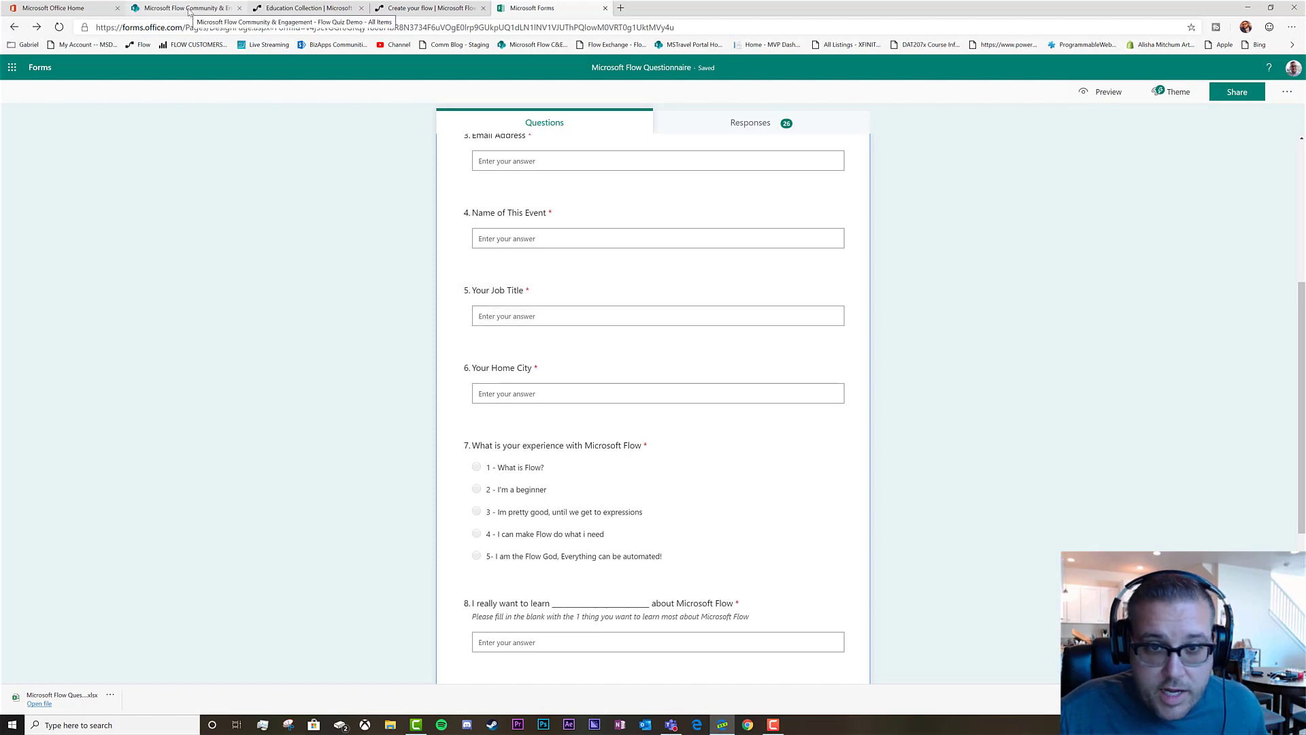
left_click(190, 9)
left_click(532, 9)
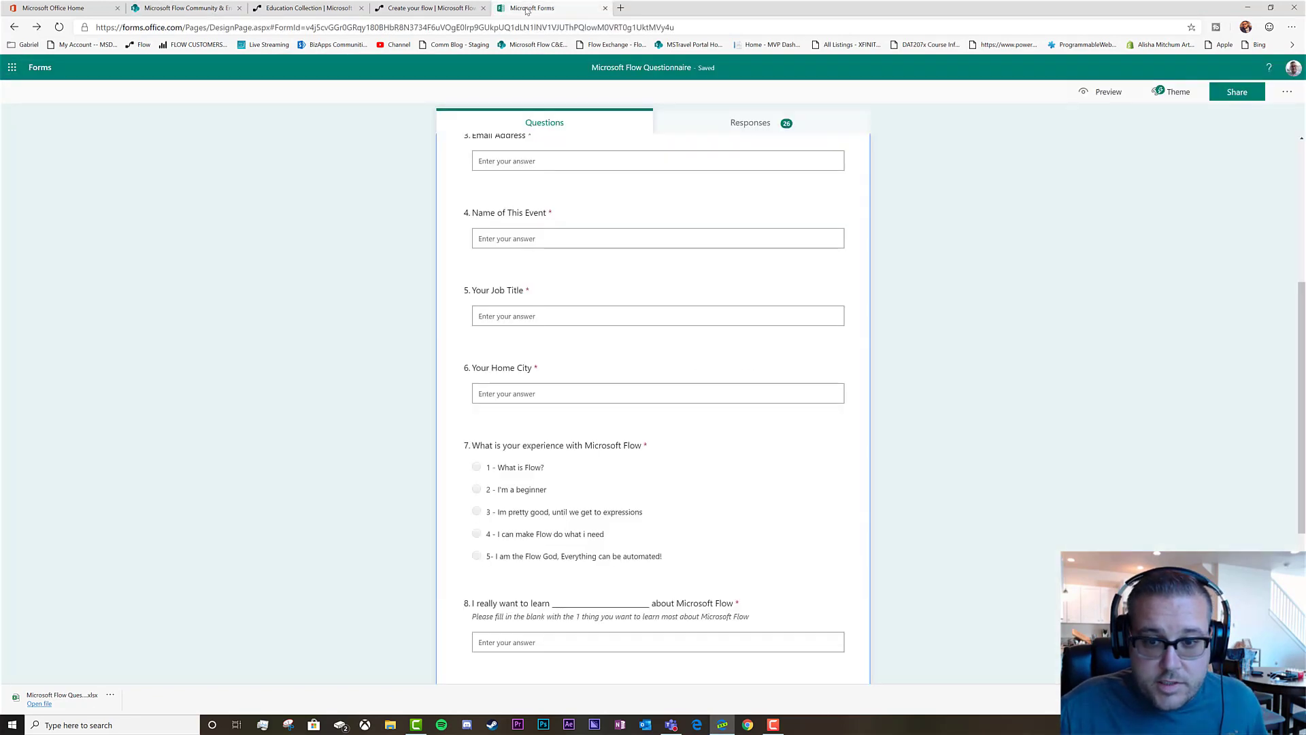
left_click(197, 8)
left_click(541, 207)
left_click(567, 225)
type("jo")
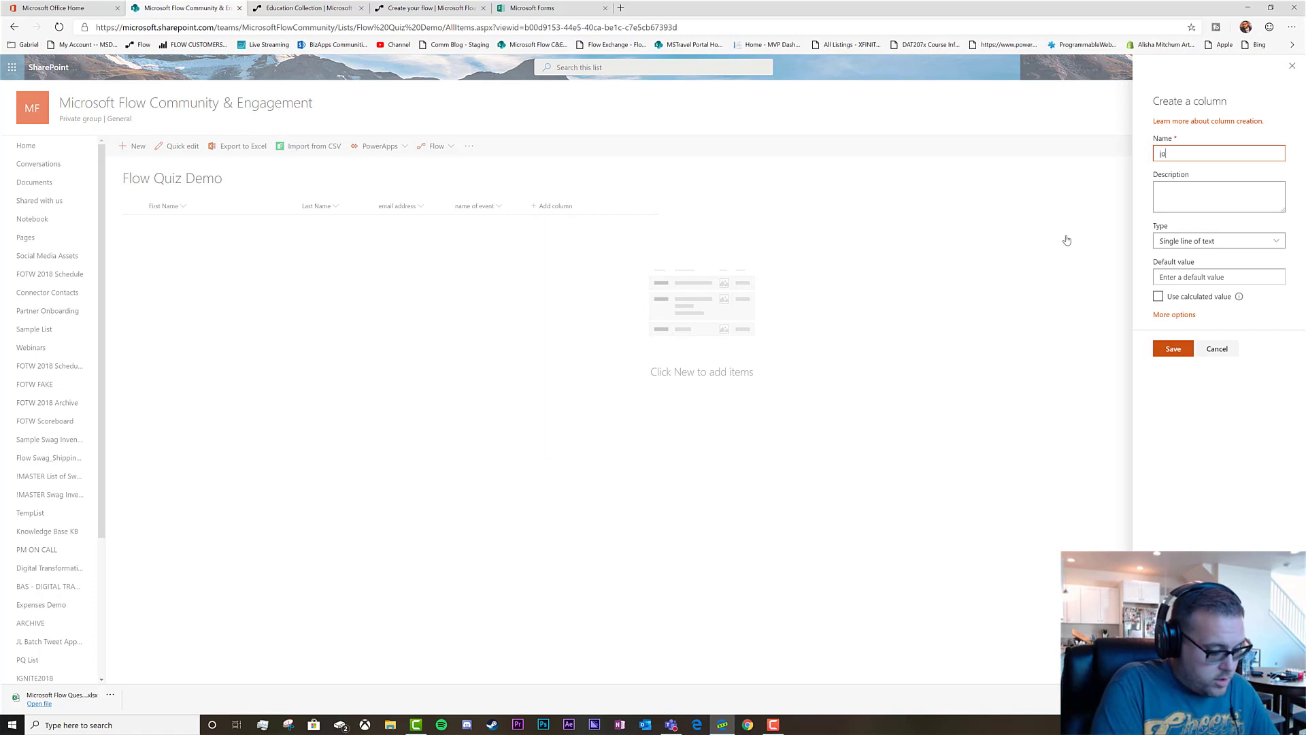
type("b title")
left_click(1173, 349)
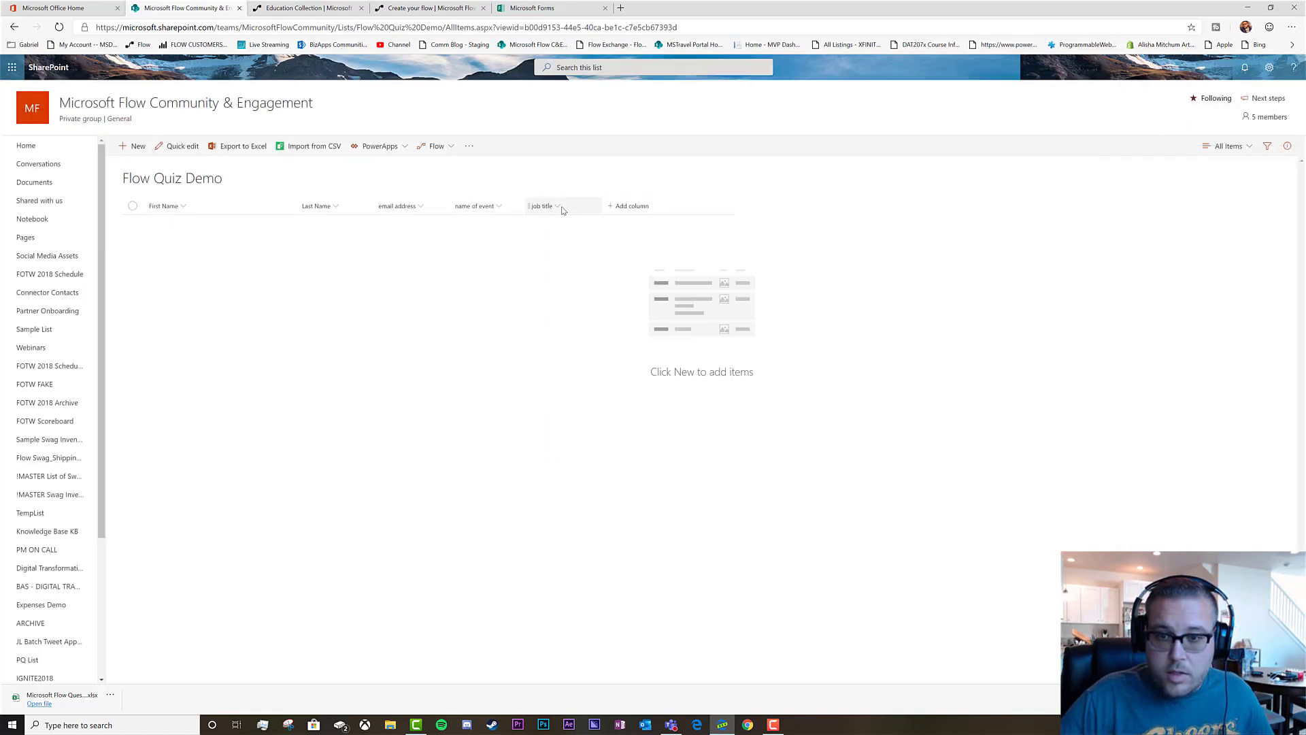
Add a 'Home city' single-line text column
left_click(628, 206)
left_click(659, 233)
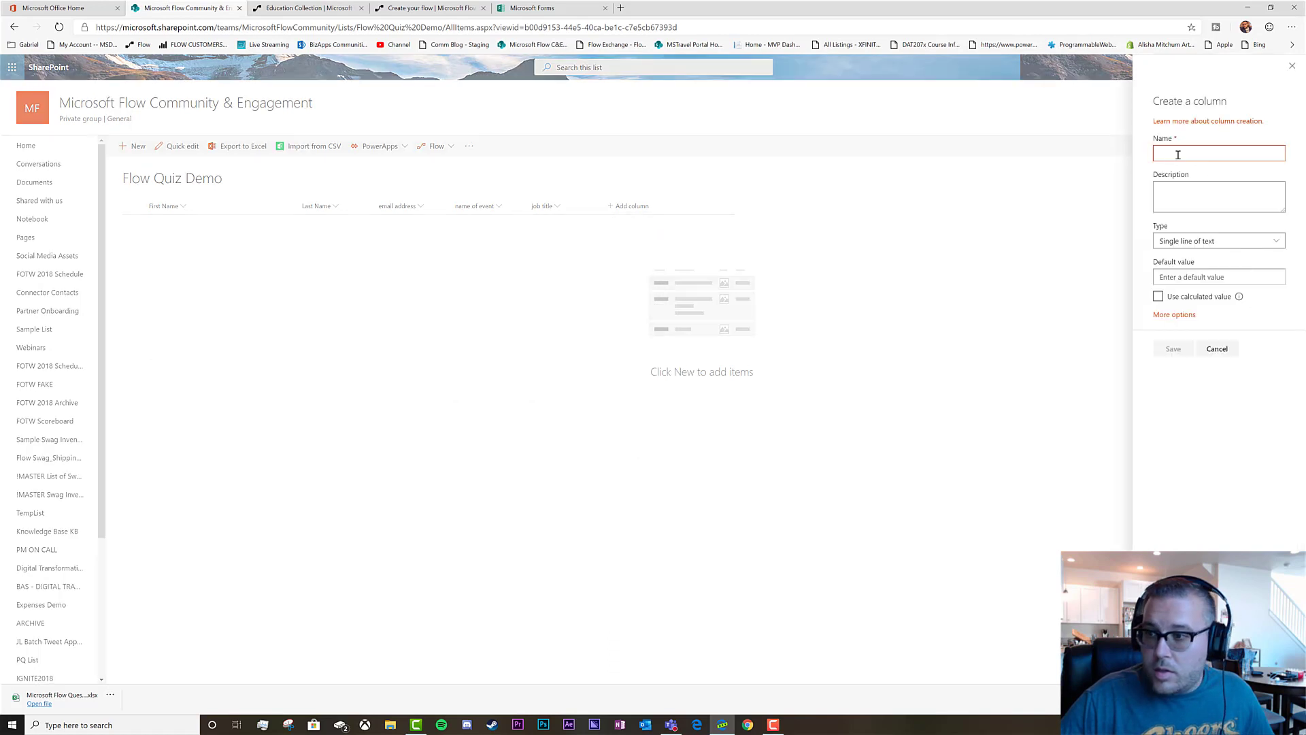
type("Home city")
left_click(1173, 348)
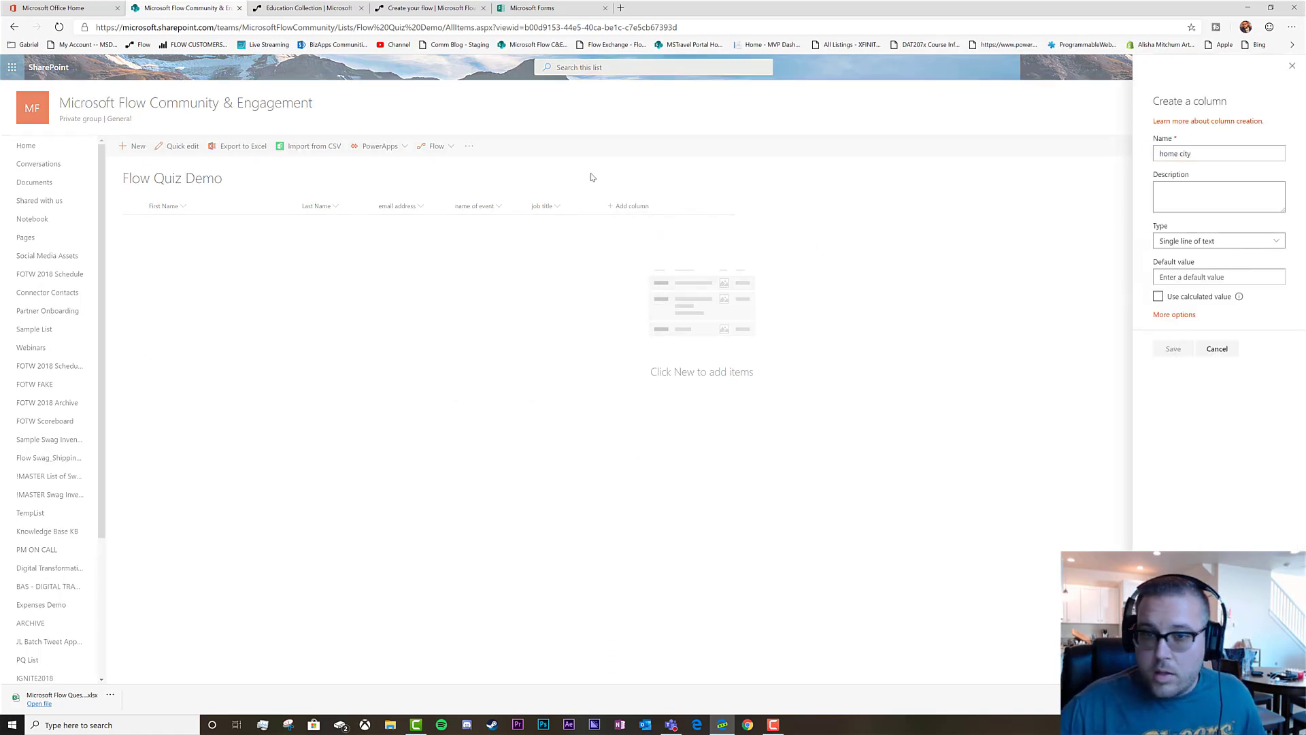
Add an 'experience with flow' single-line text column
left_click(534, 10)
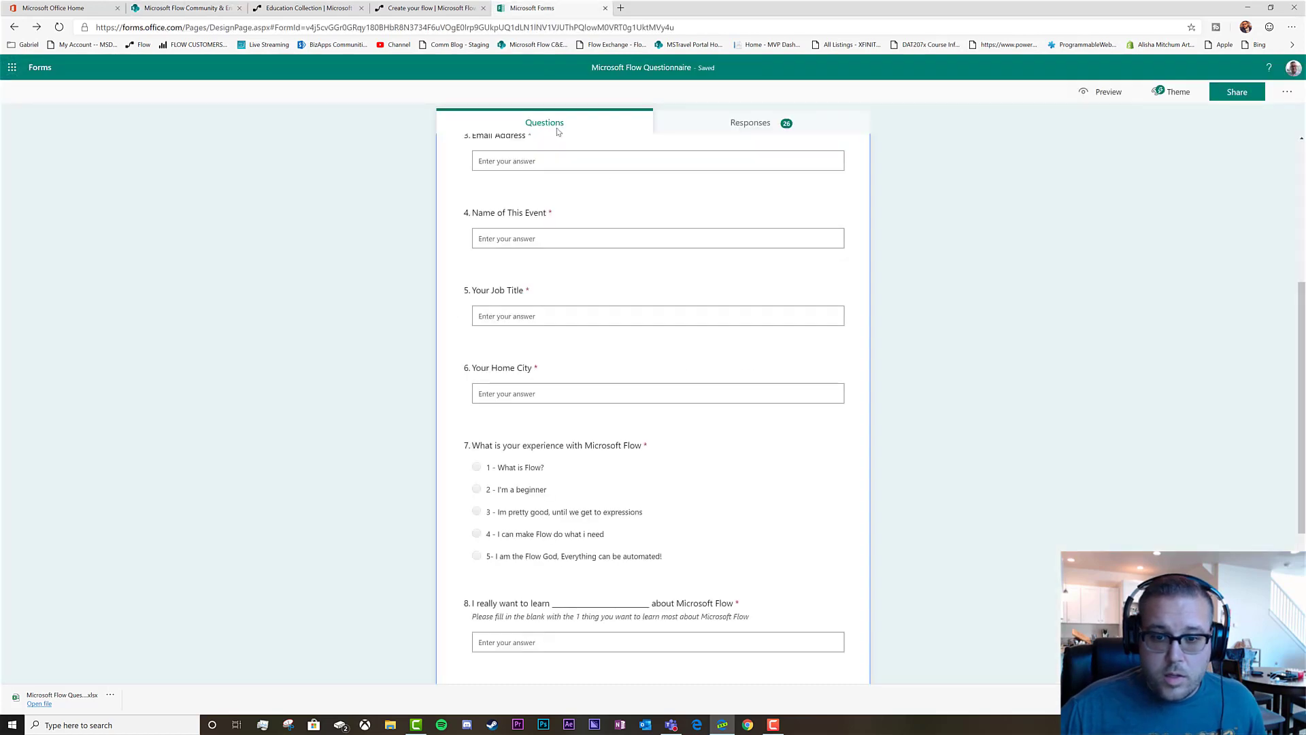
scroll(627, 345, "down", 3)
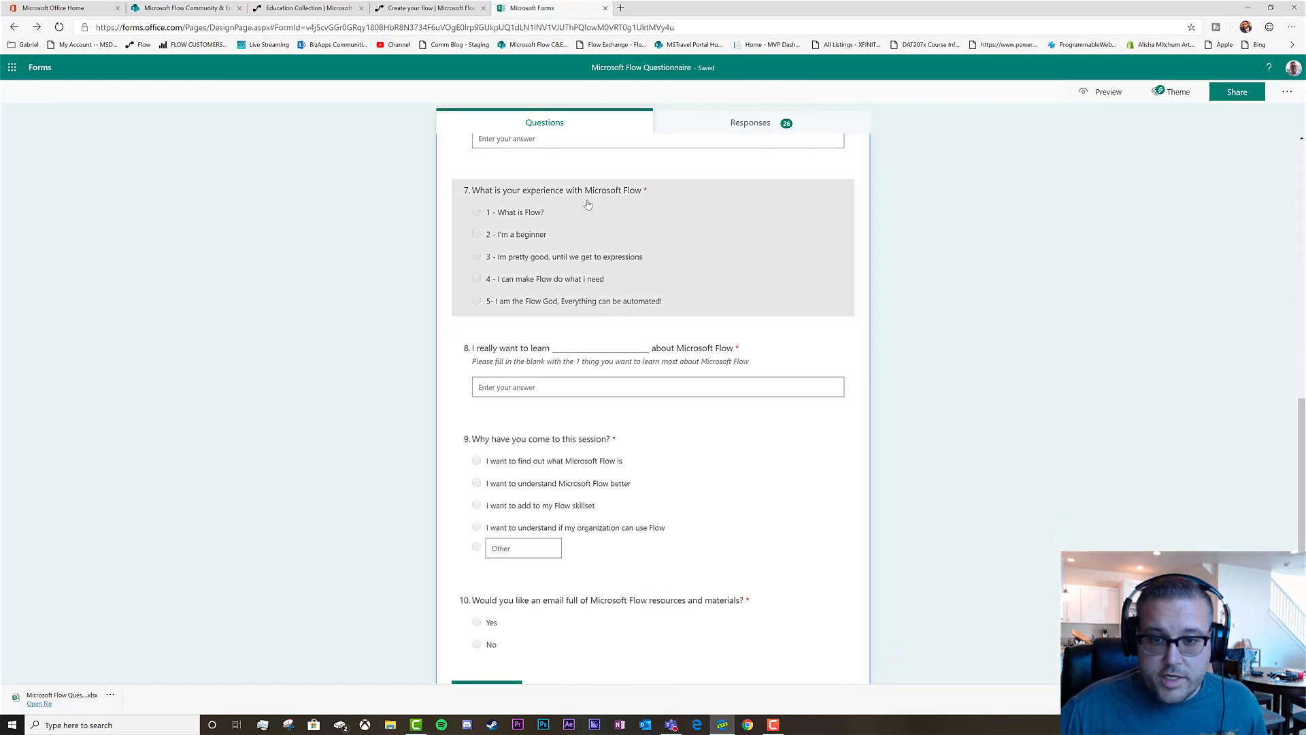
scroll(588, 205, "down", 1)
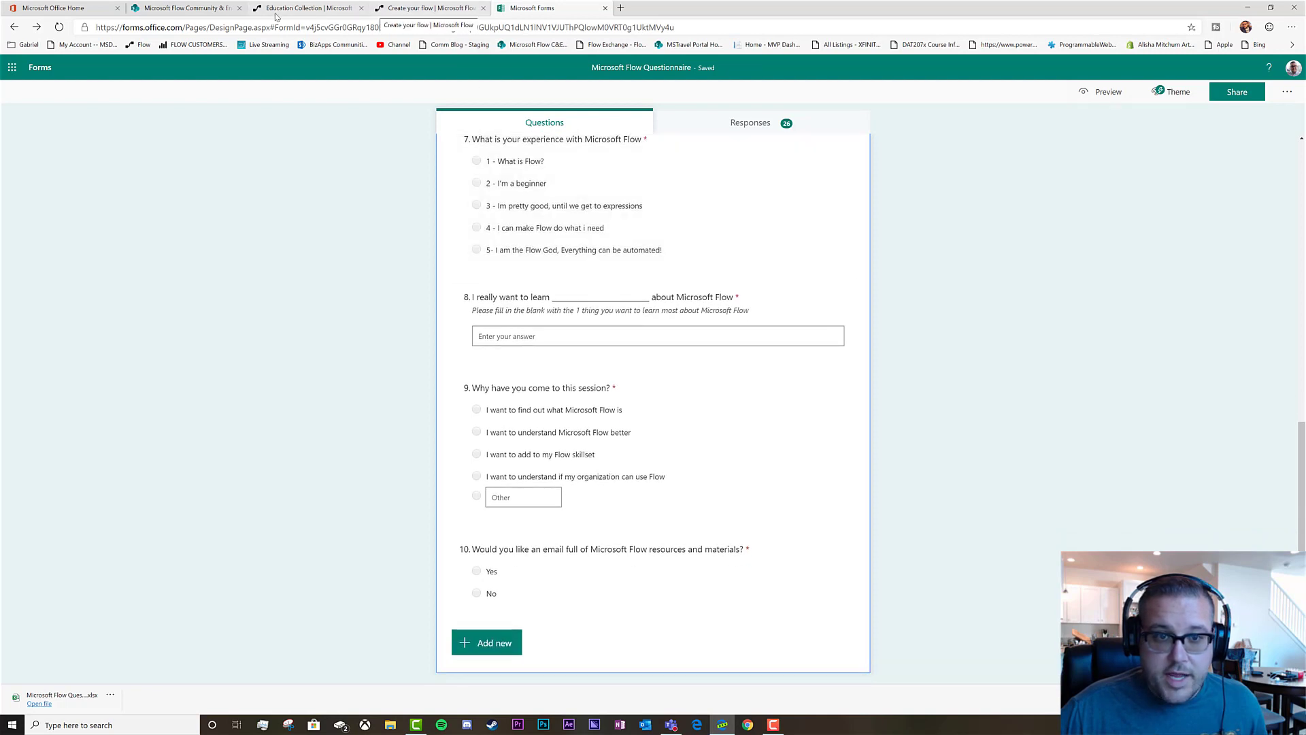
left_click(206, 15)
left_click(706, 206)
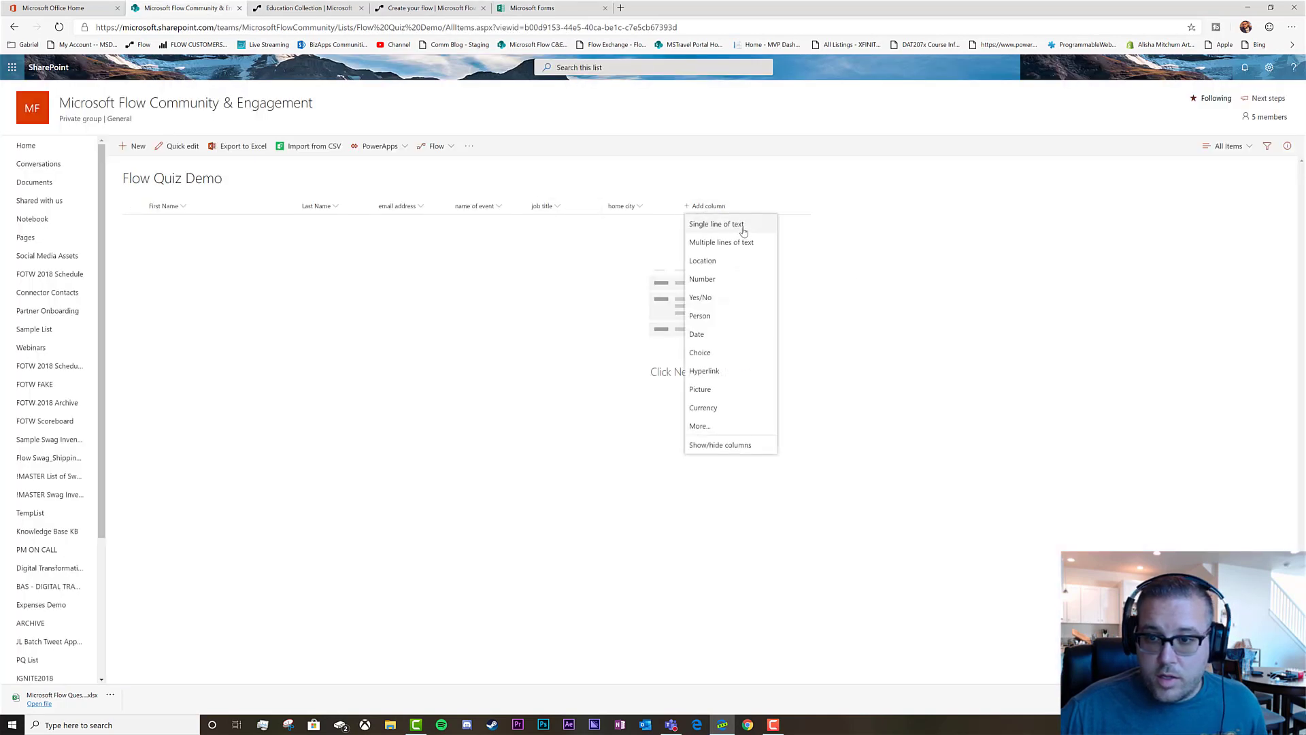
left_click(739, 227)
type("e")
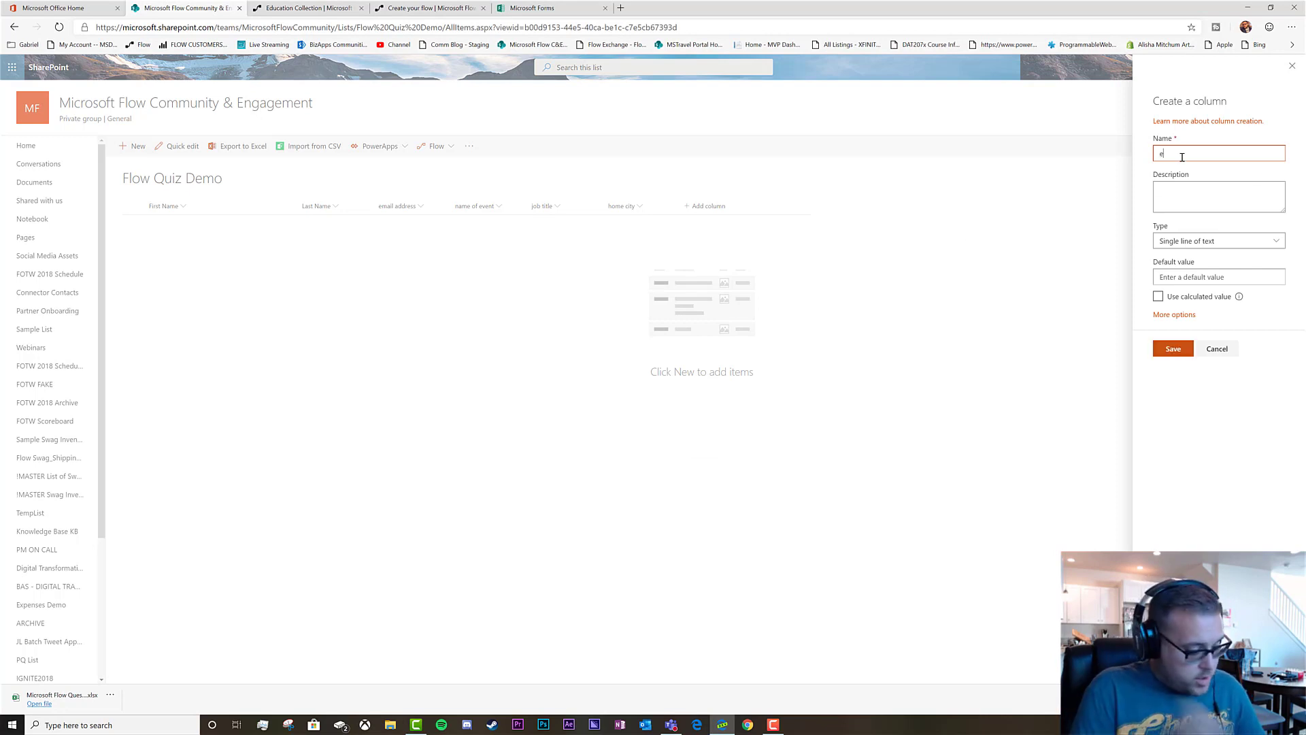
type("xperience with flow")
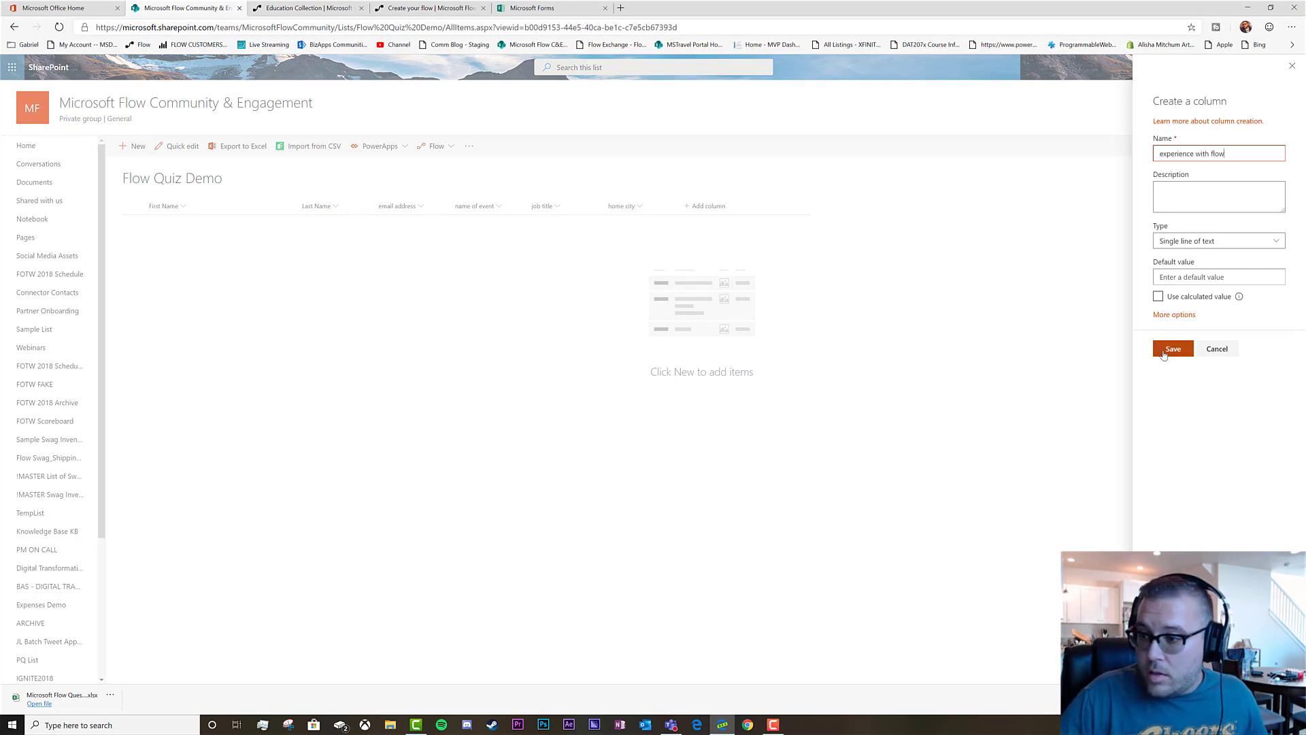
left_click(1173, 348)
Add an 'i want to learn' single-line text column
left_click(783, 206)
left_click(813, 223)
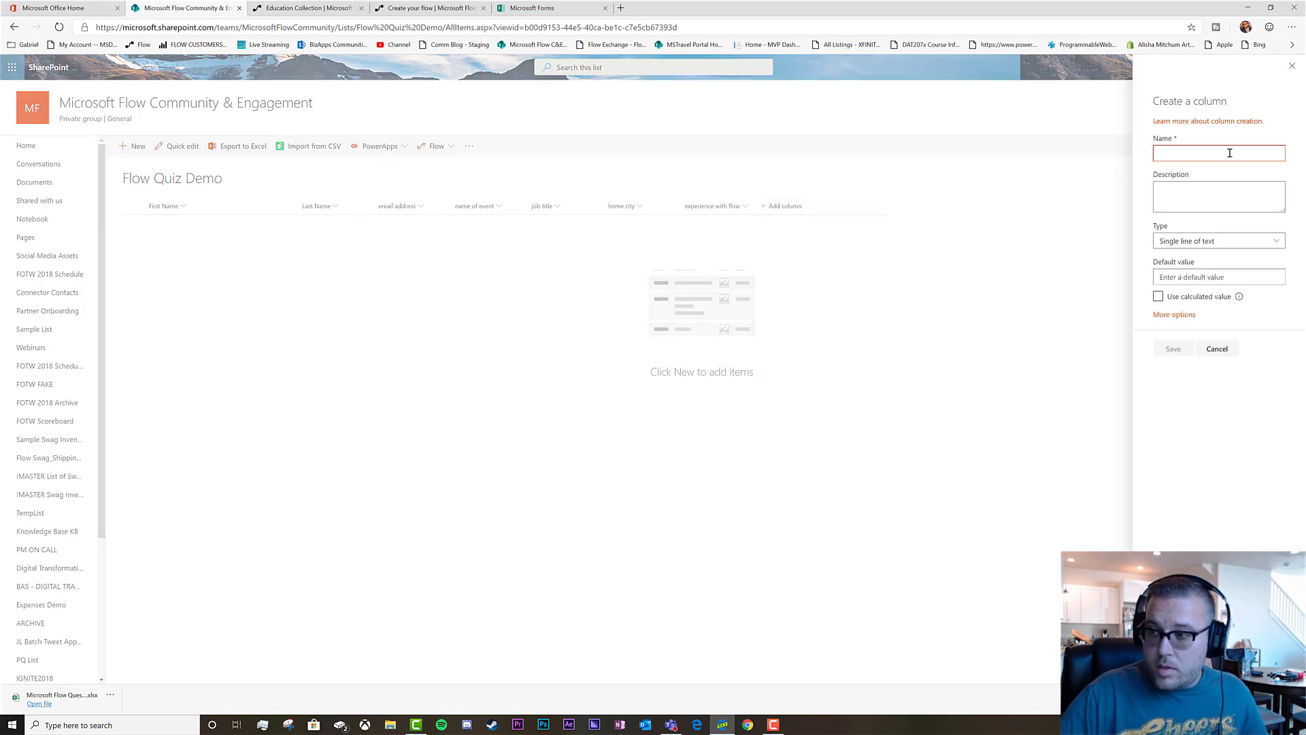
type("f")
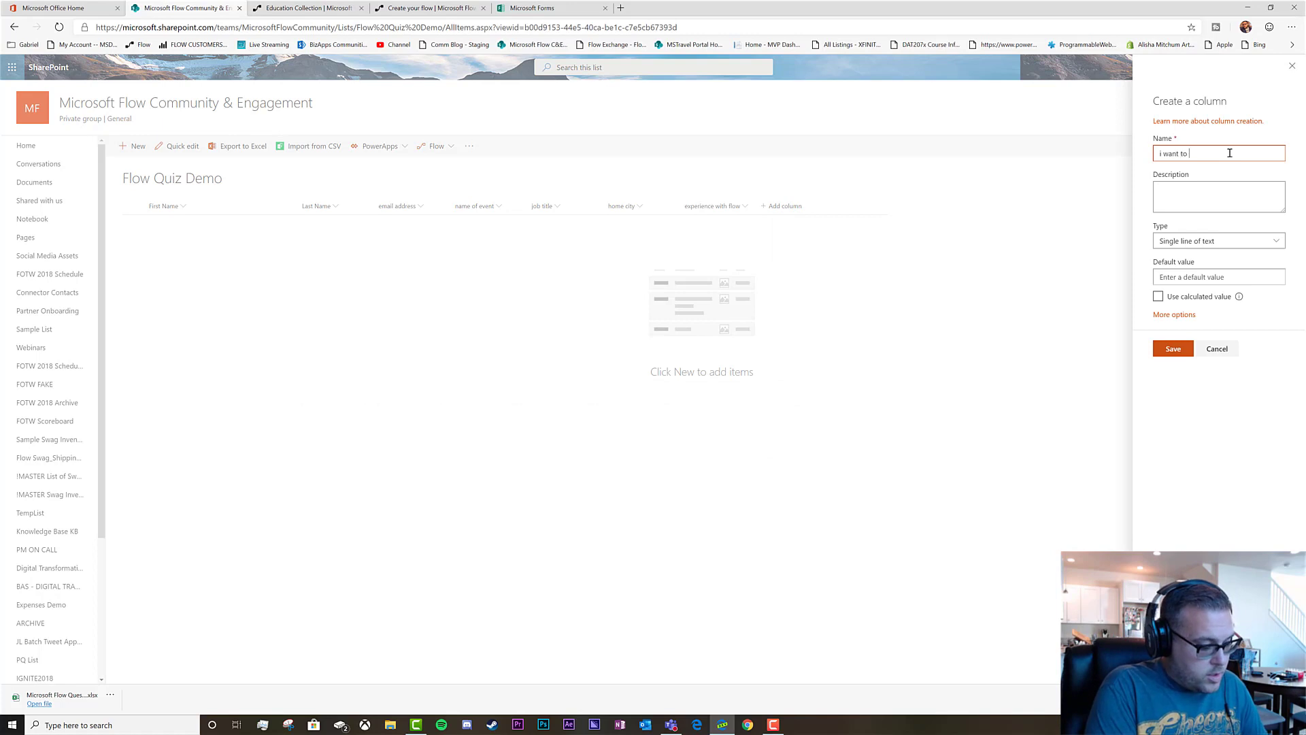
left_click(1173, 348)
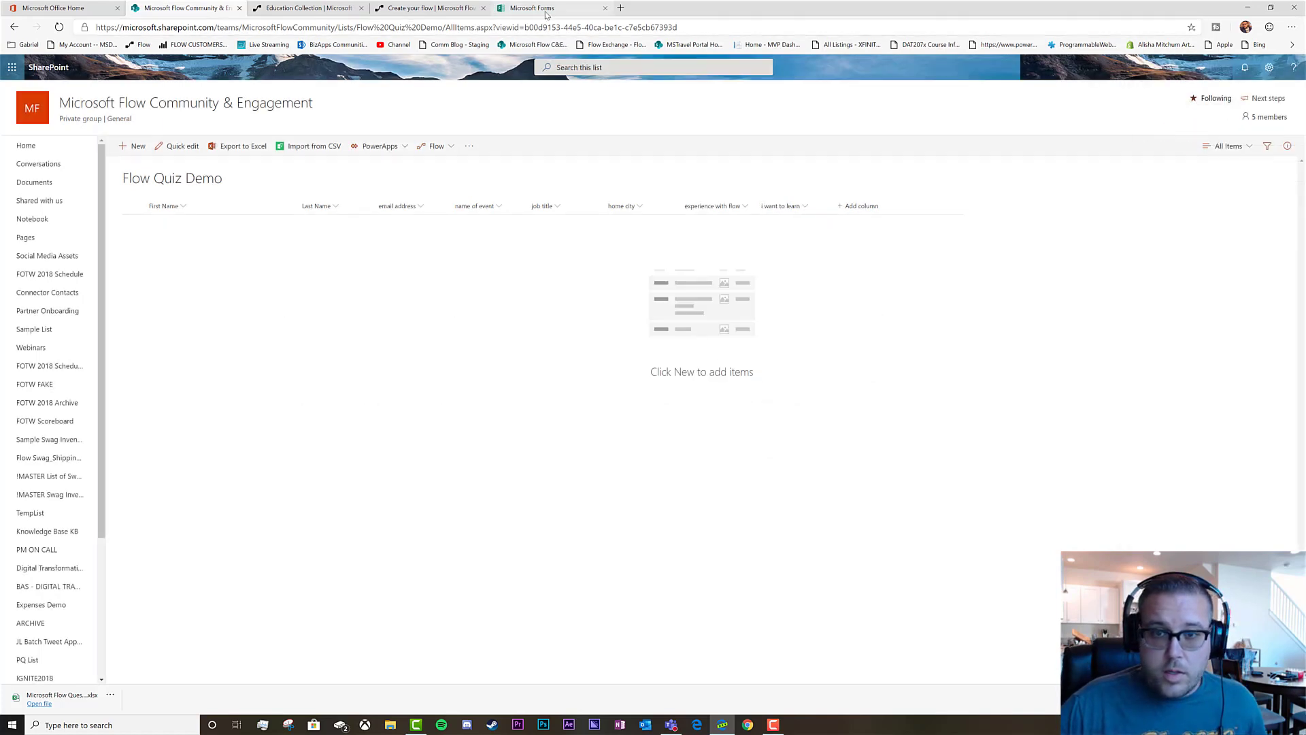
Add a 'why have you come?' single-line text column
left_click(547, 10)
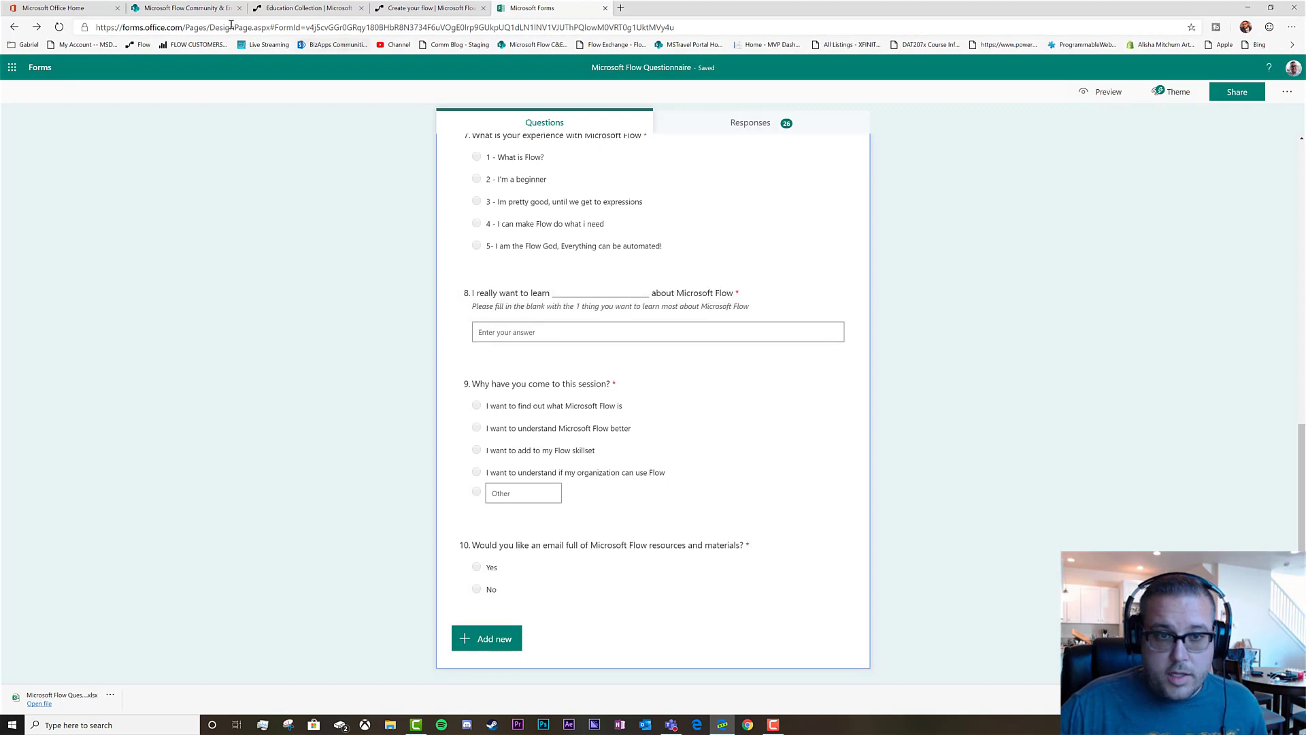
left_click(181, 9)
left_click(861, 205)
left_click(878, 224)
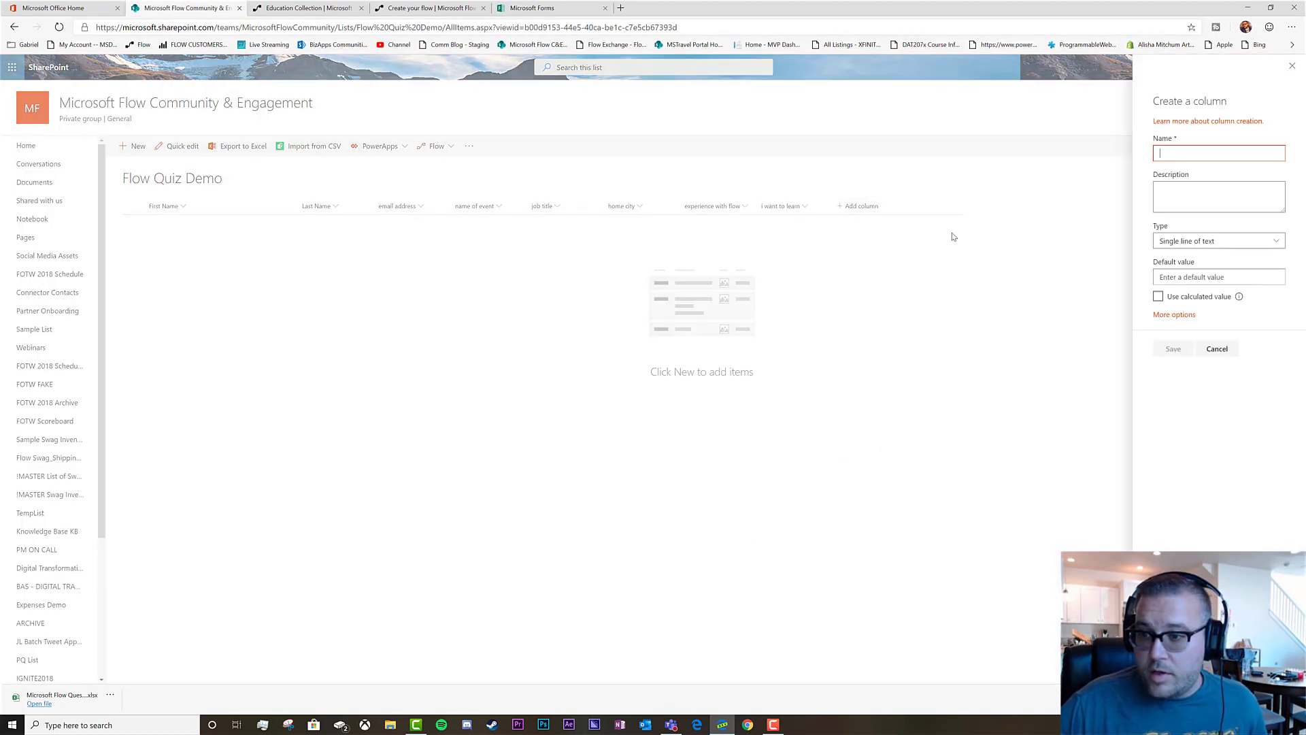
left_click(1171, 156)
type("why have yo")
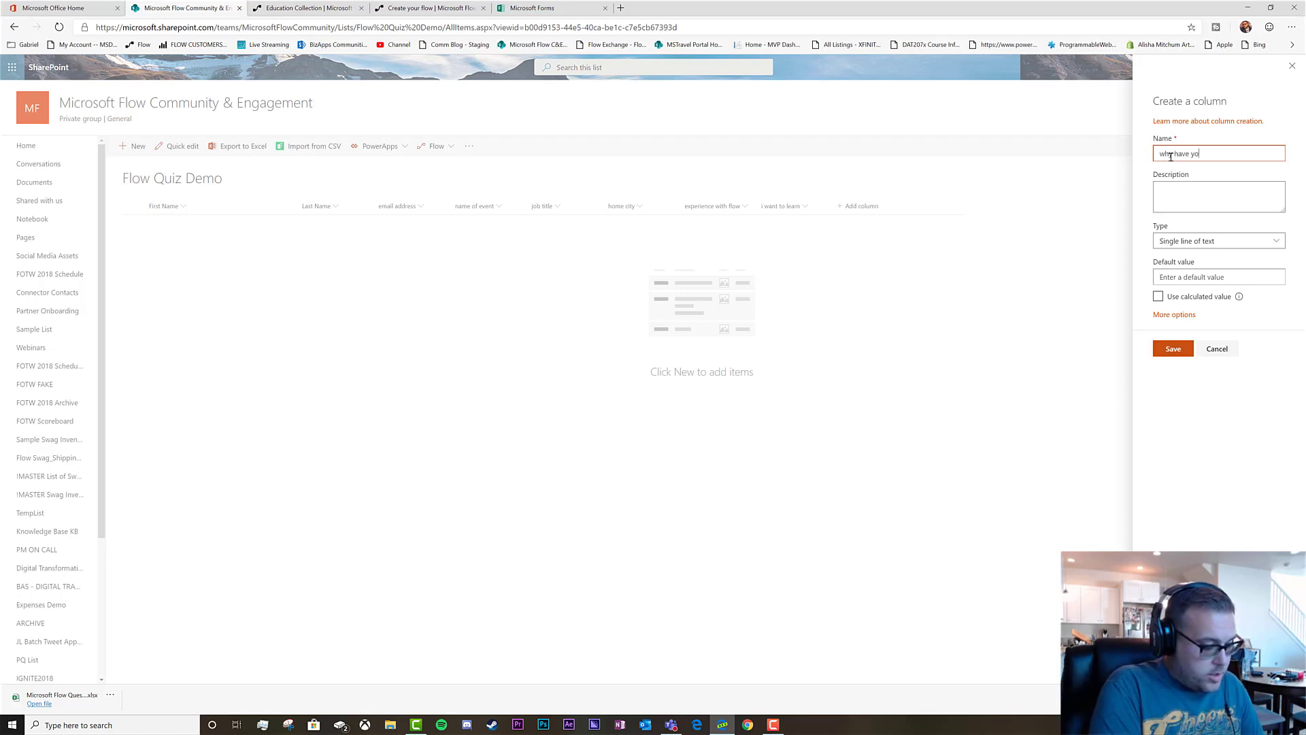
type("u come?")
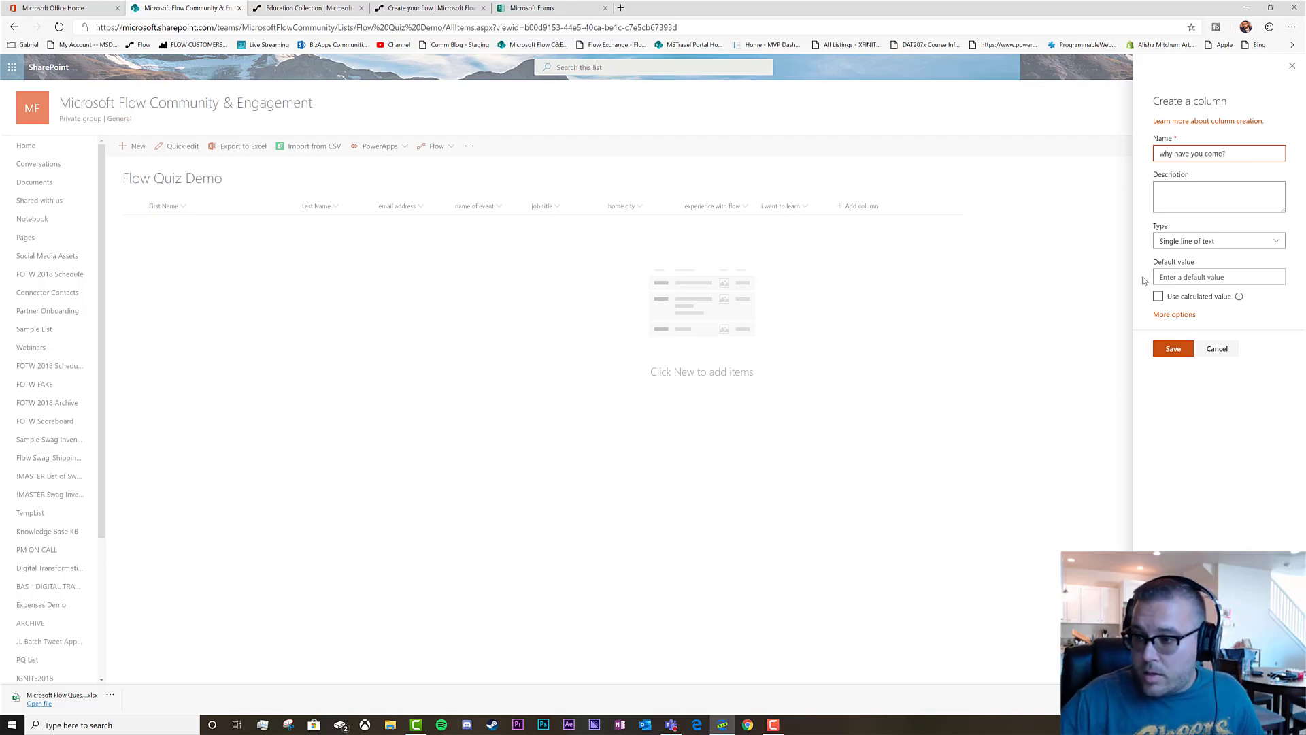
left_click(1173, 349)
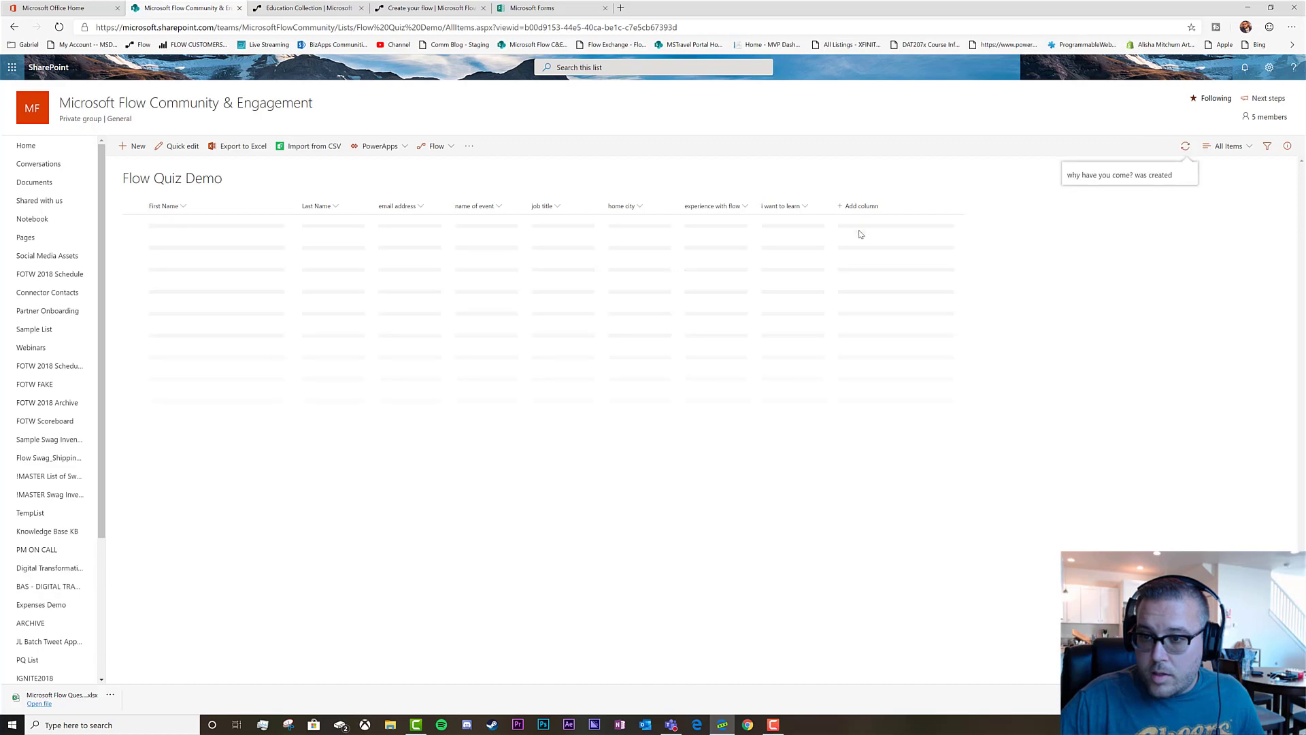
Add a 'can i email you?' column and compare the list columns with the quiz questions
left_click(936, 205)
left_click(955, 223)
left_click(1173, 156)
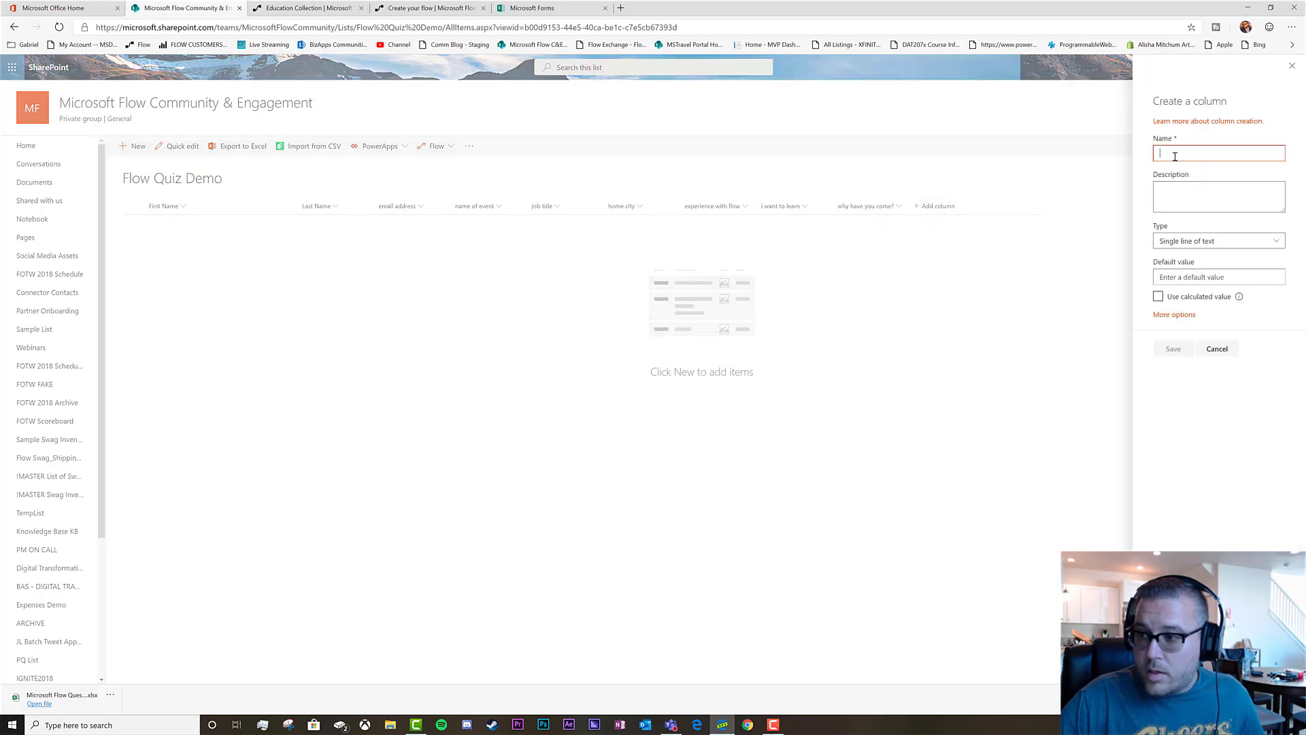
type("c")
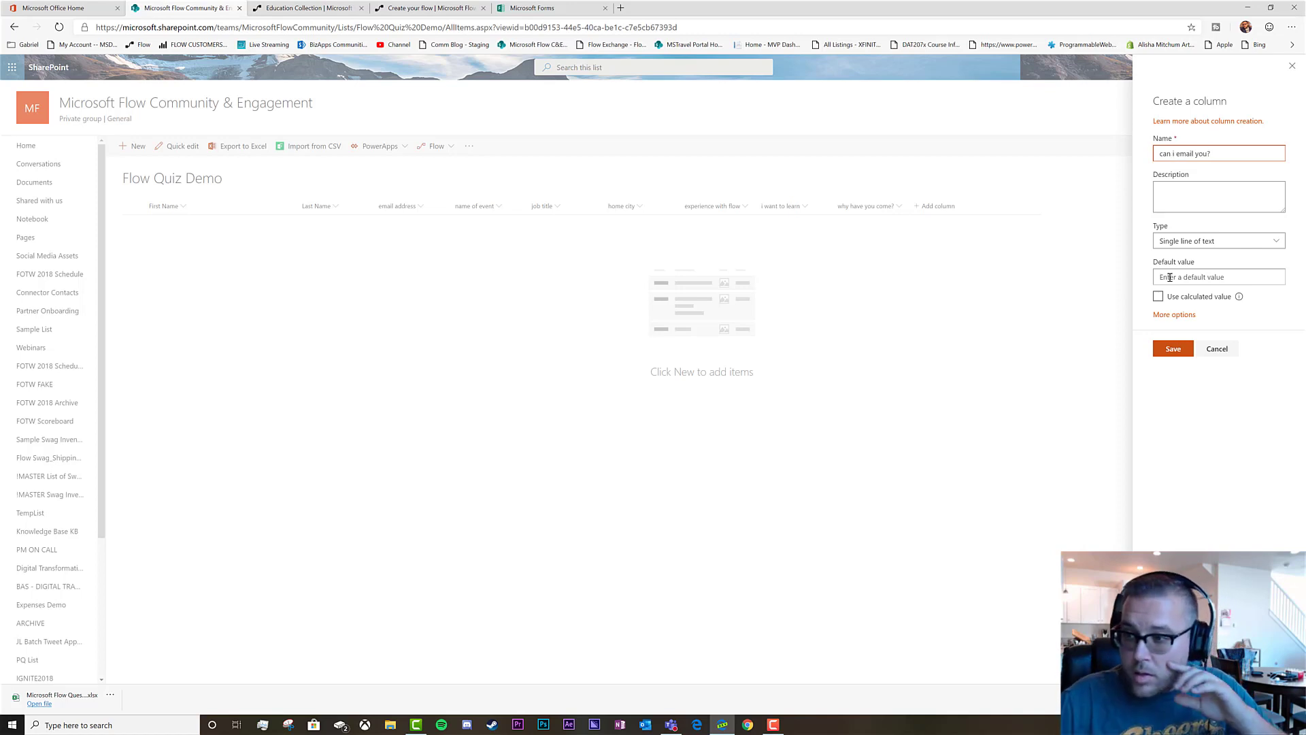
left_click(1173, 349)
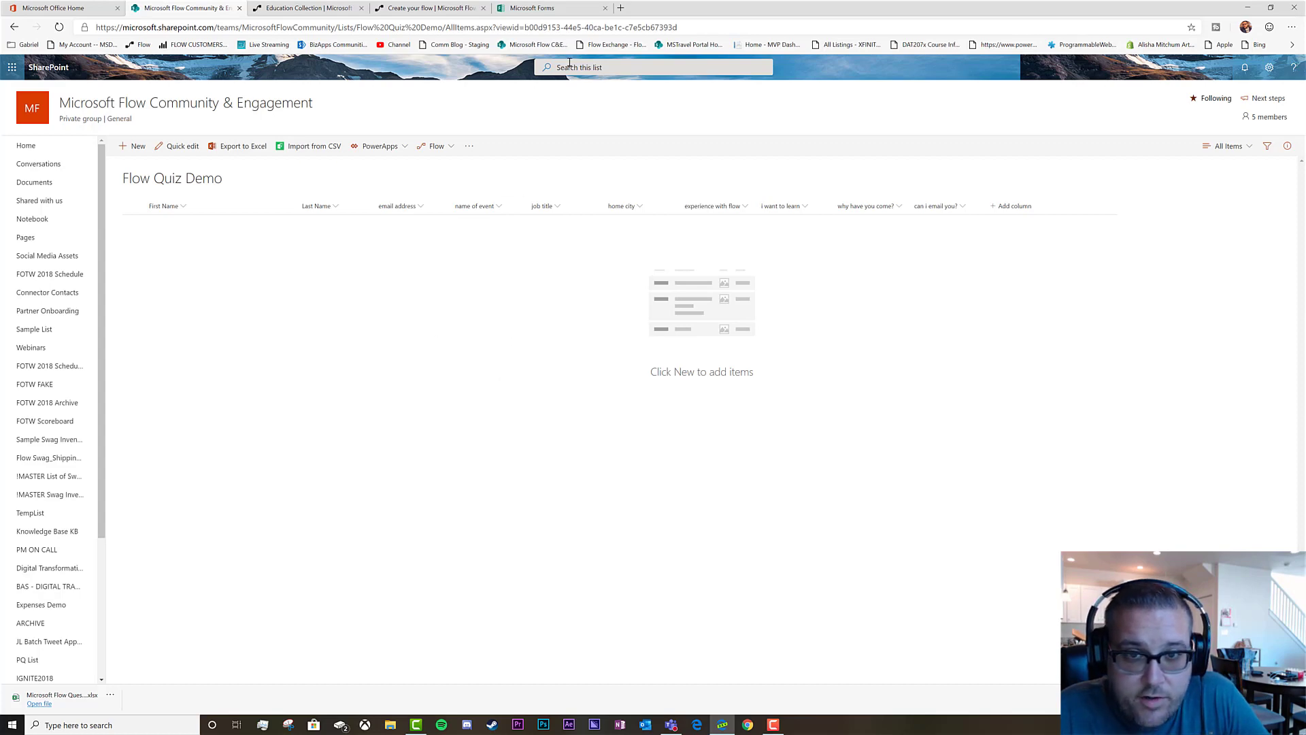
left_click(556, 9)
scroll(566, 326, "up", 10)
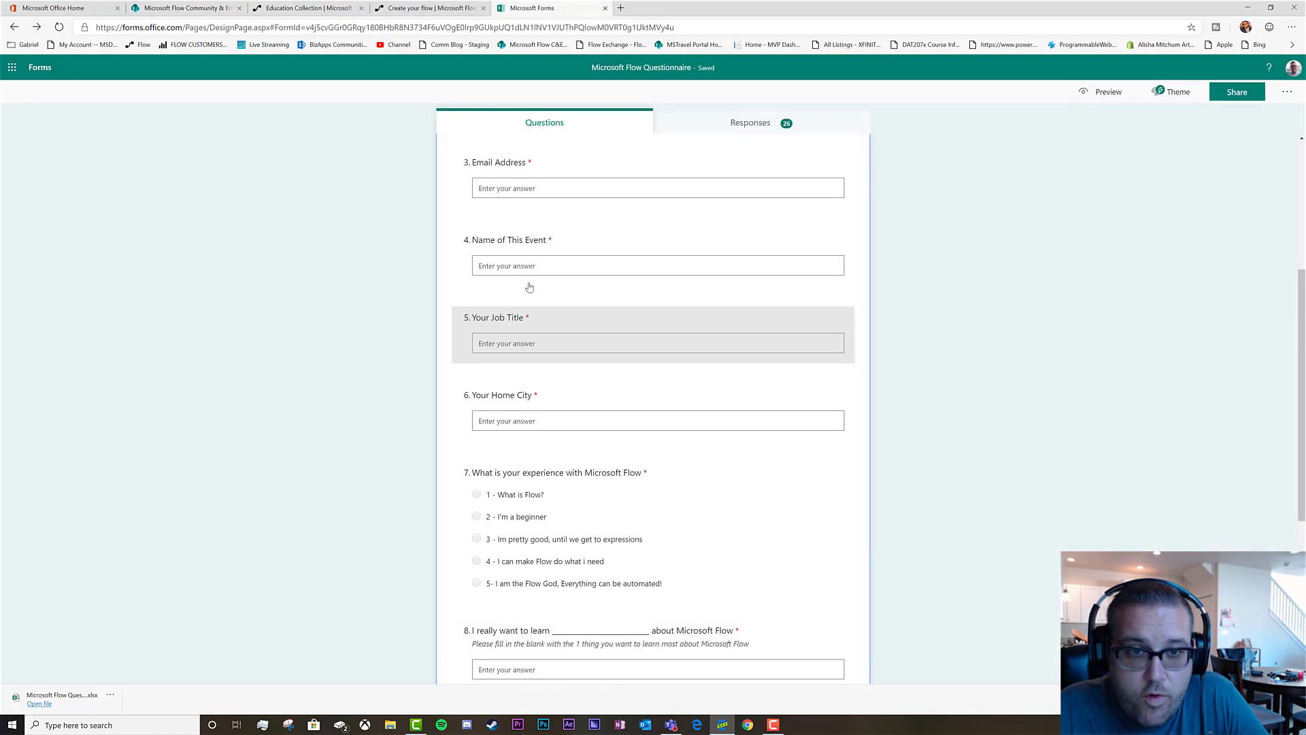
left_click(159, 9)
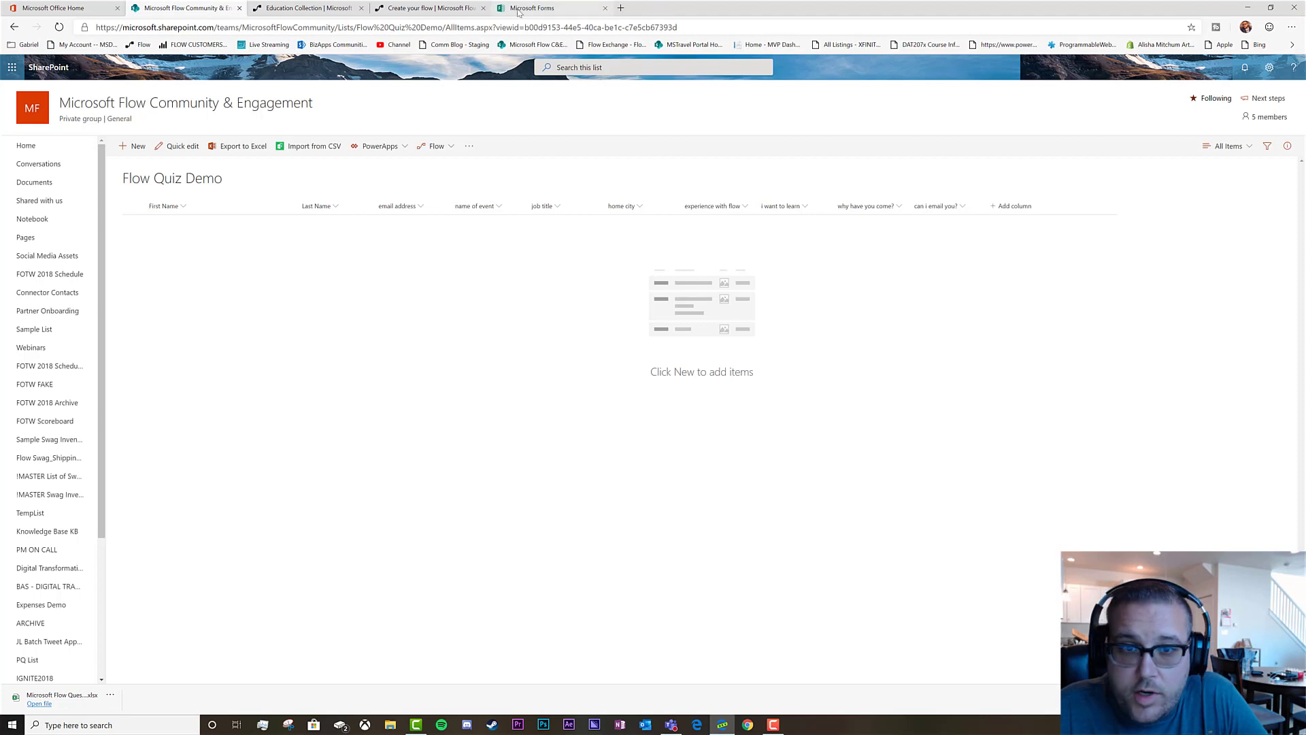
Return to the flow editor, close the Education Collection page, and dismiss the flow save errors
left_click(283, 8)
left_click(425, 9)
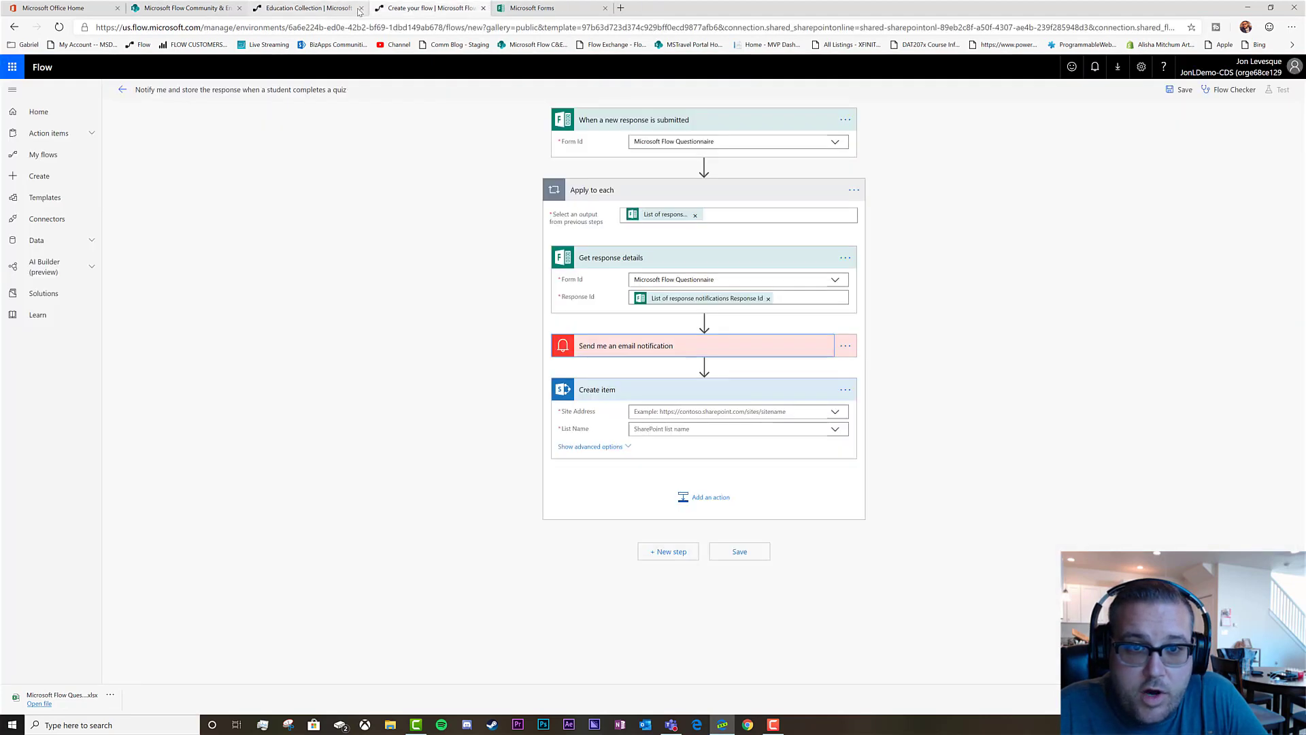
left_click(361, 8)
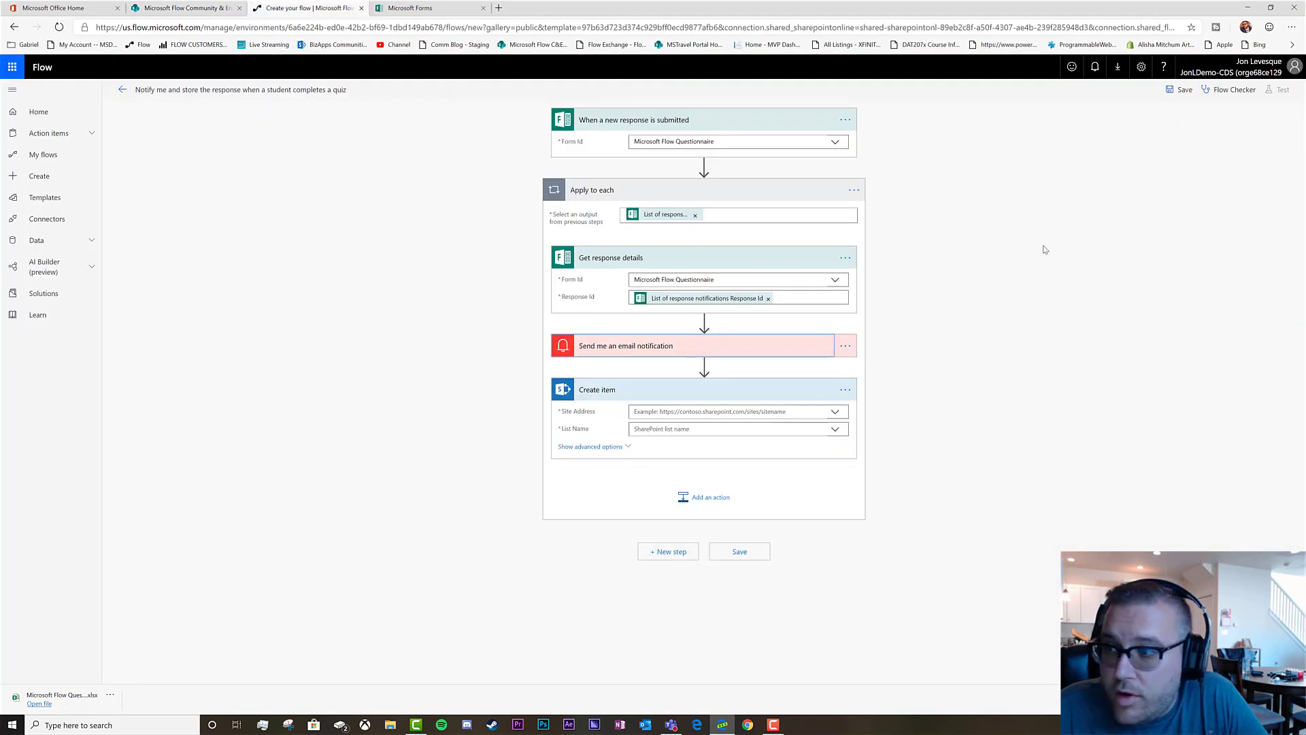
left_click(1181, 91)
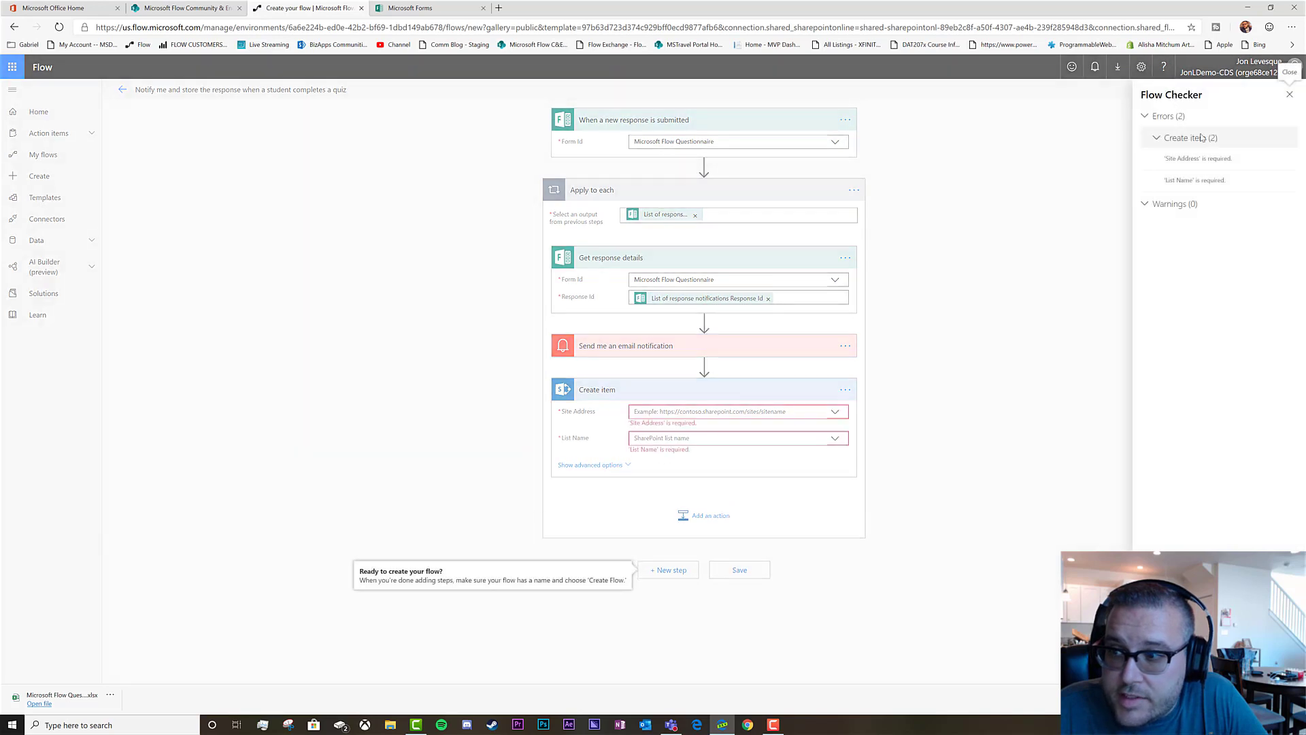
left_click(1296, 97)
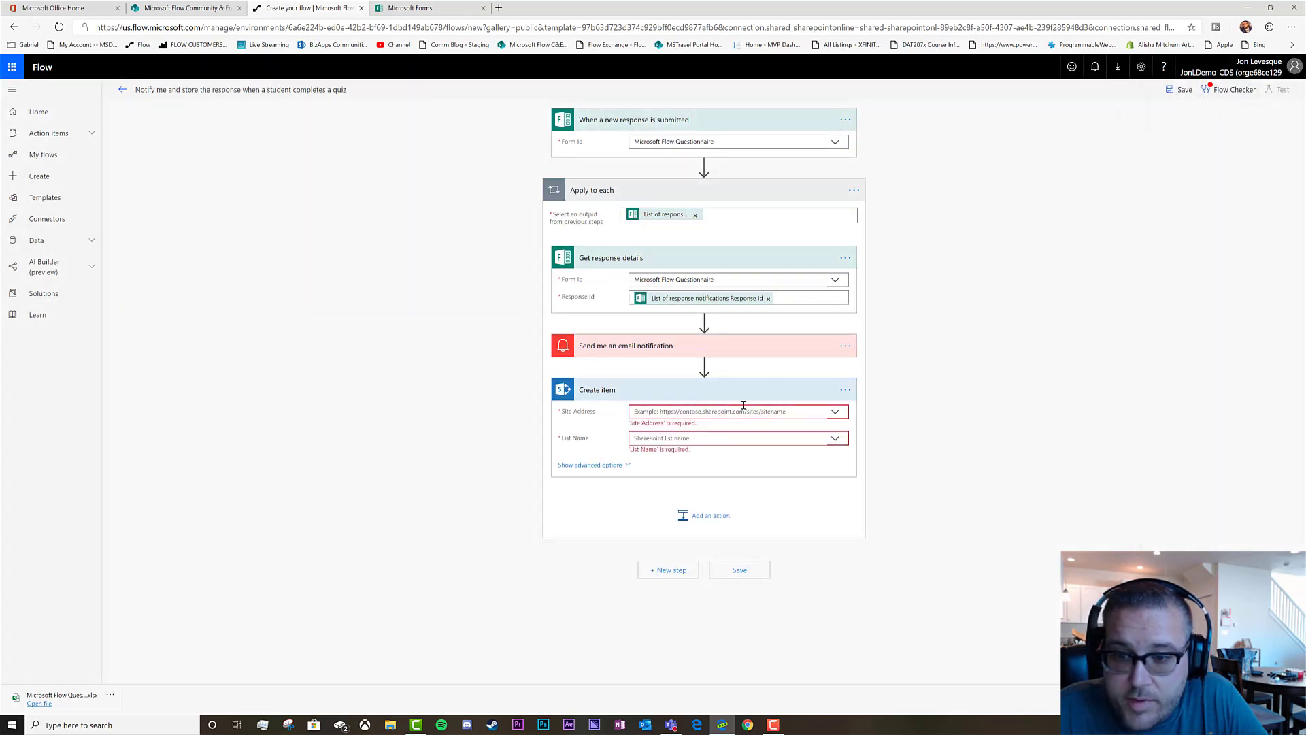
Set Create item to the Microsoft Flow Community & Engagement site and the Flow Quiz Demo list
left_click(836, 413)
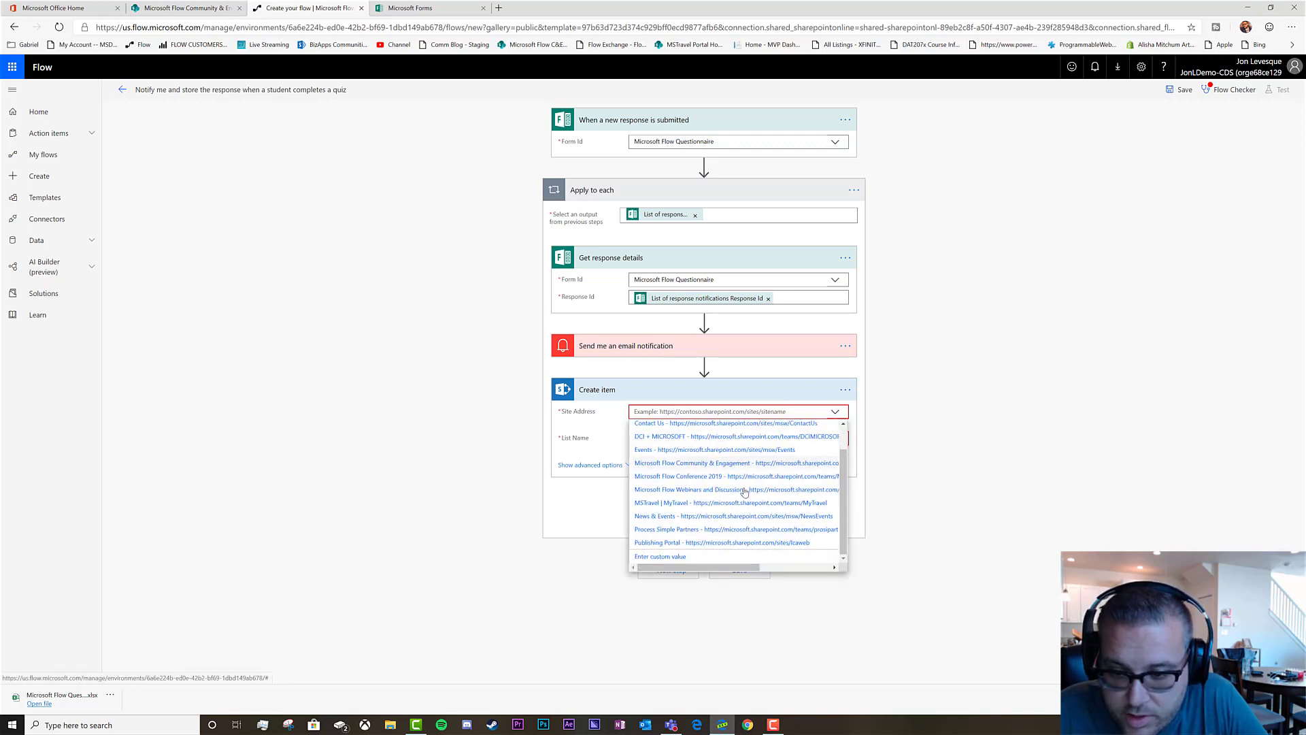
left_click(698, 466)
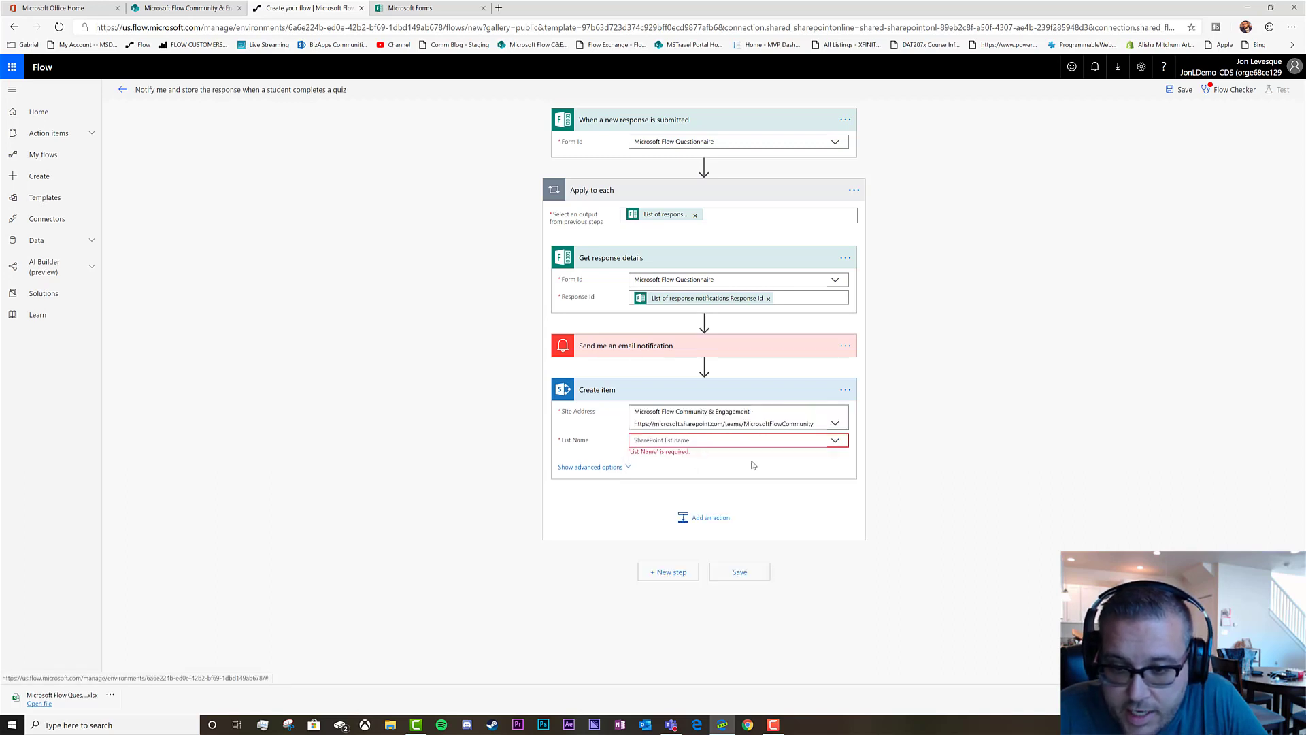
left_click(834, 441)
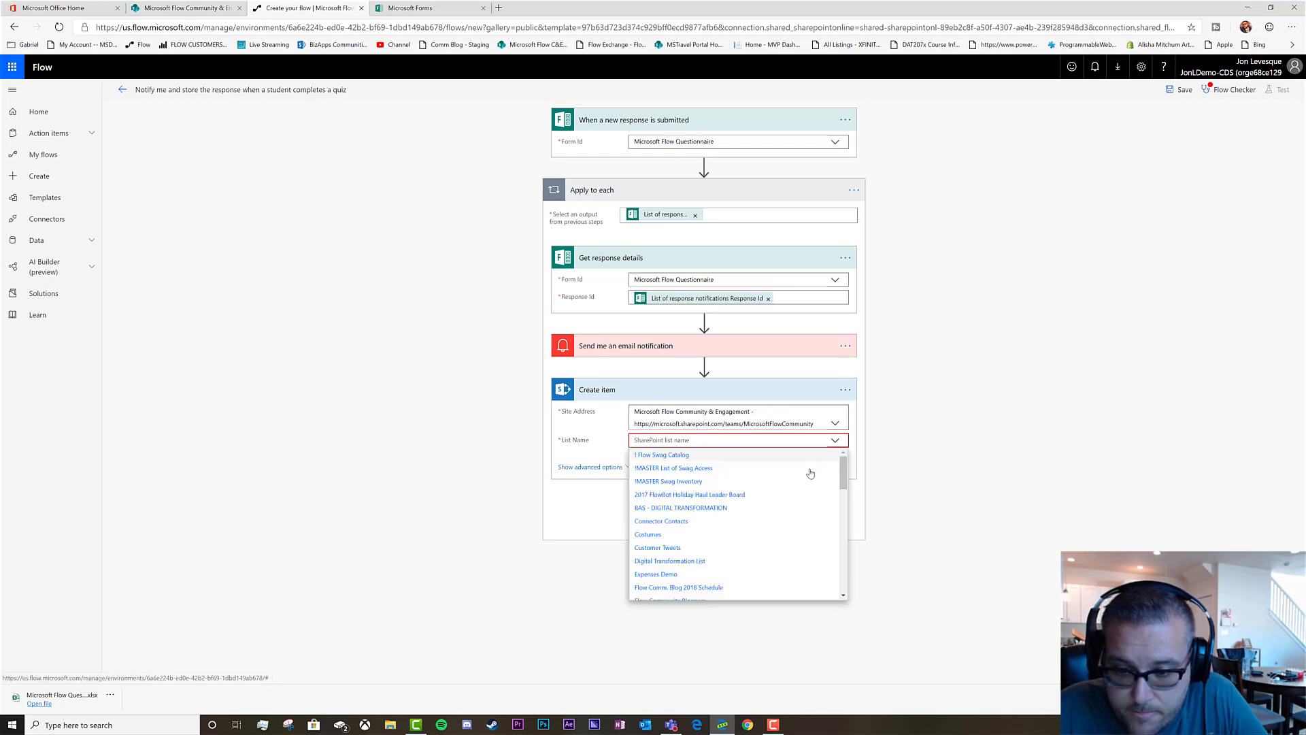
scroll(763, 480, "down", 5)
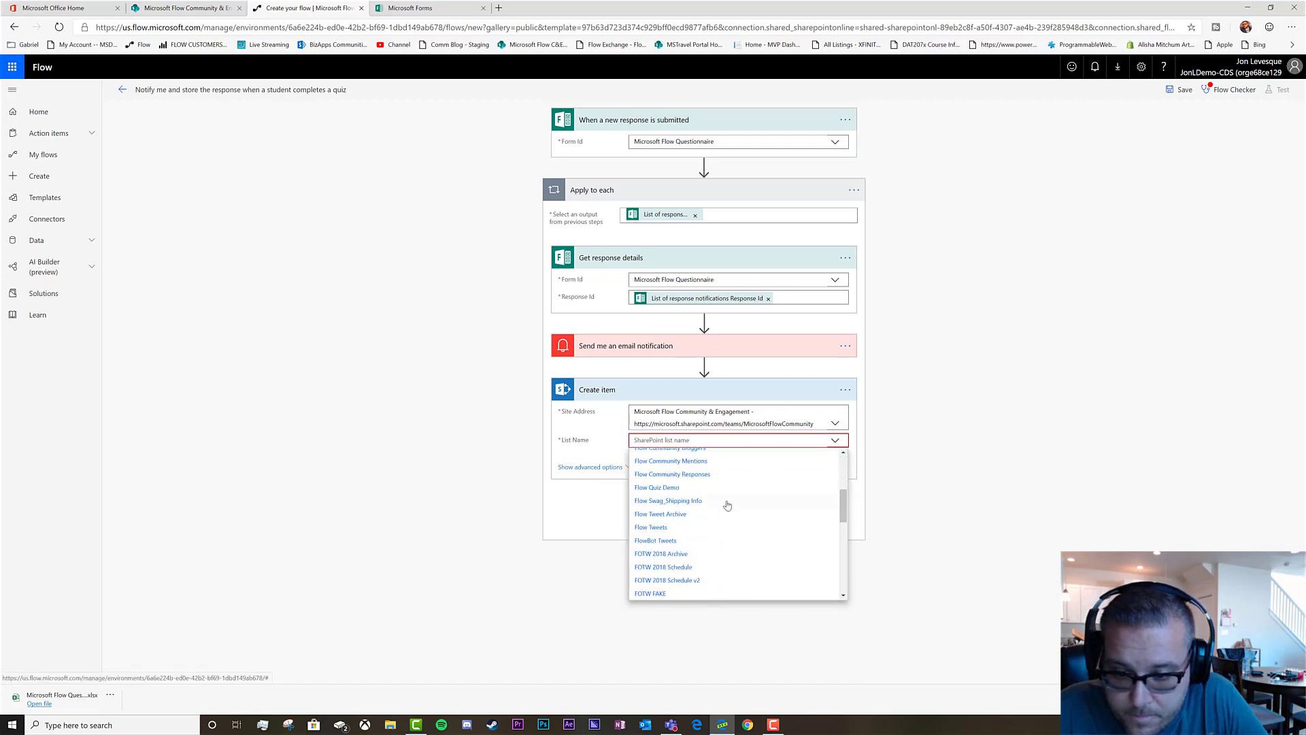
left_click(653, 488)
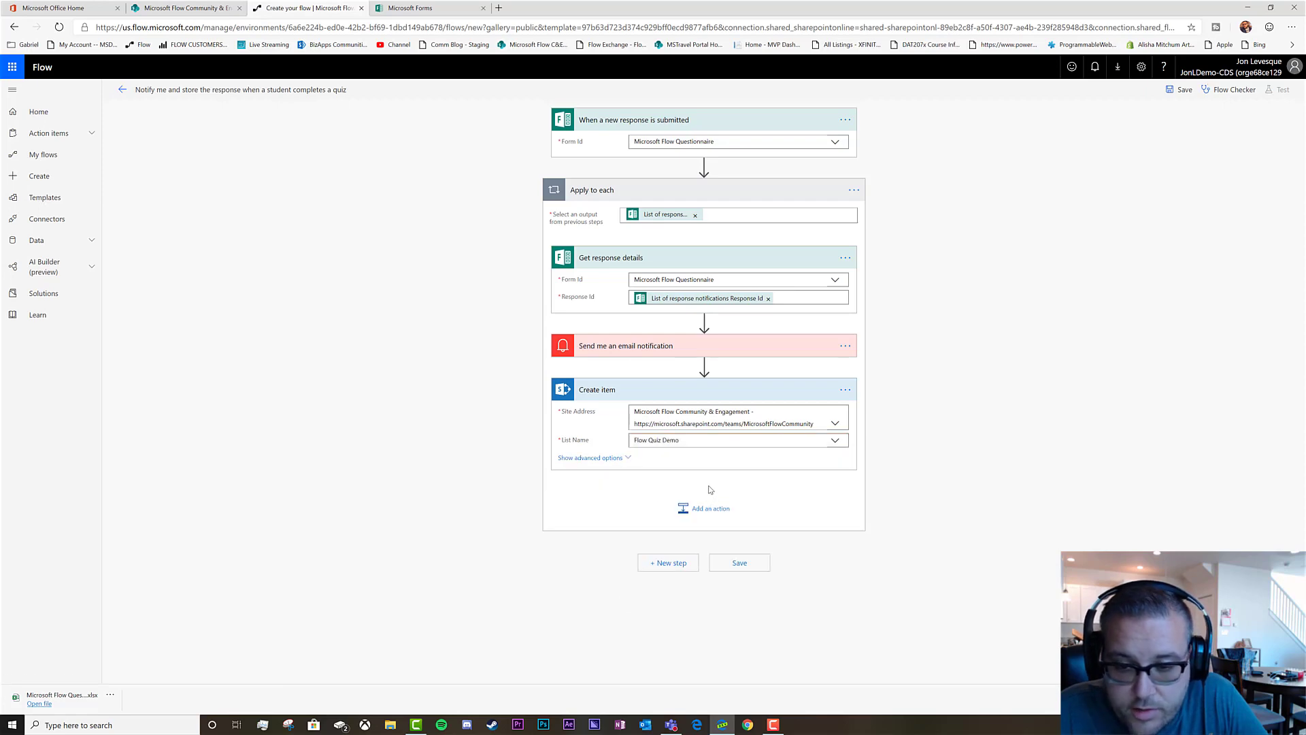
left_click(637, 460)
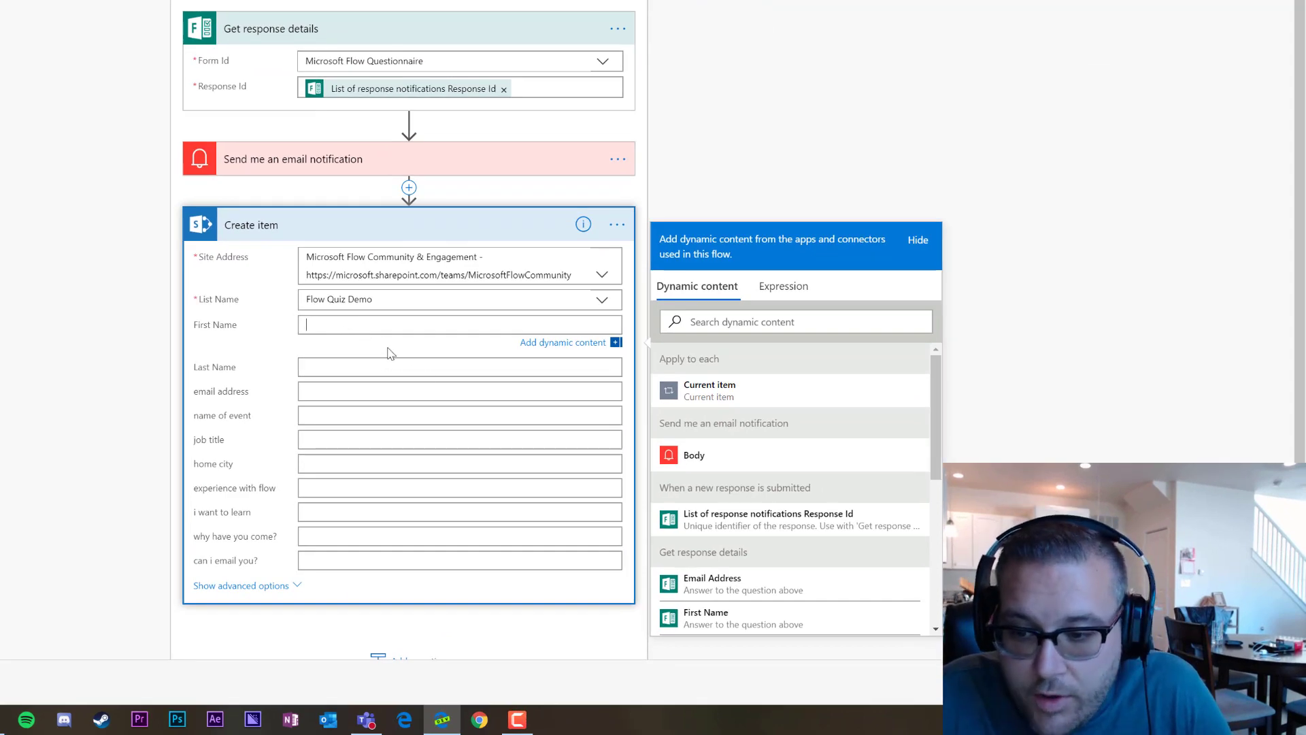
Map the First Name and Last name quiz answers into the First Name and Last Name fields
scroll(847, 437, "down", 2)
scroll(847, 437, "down", 1)
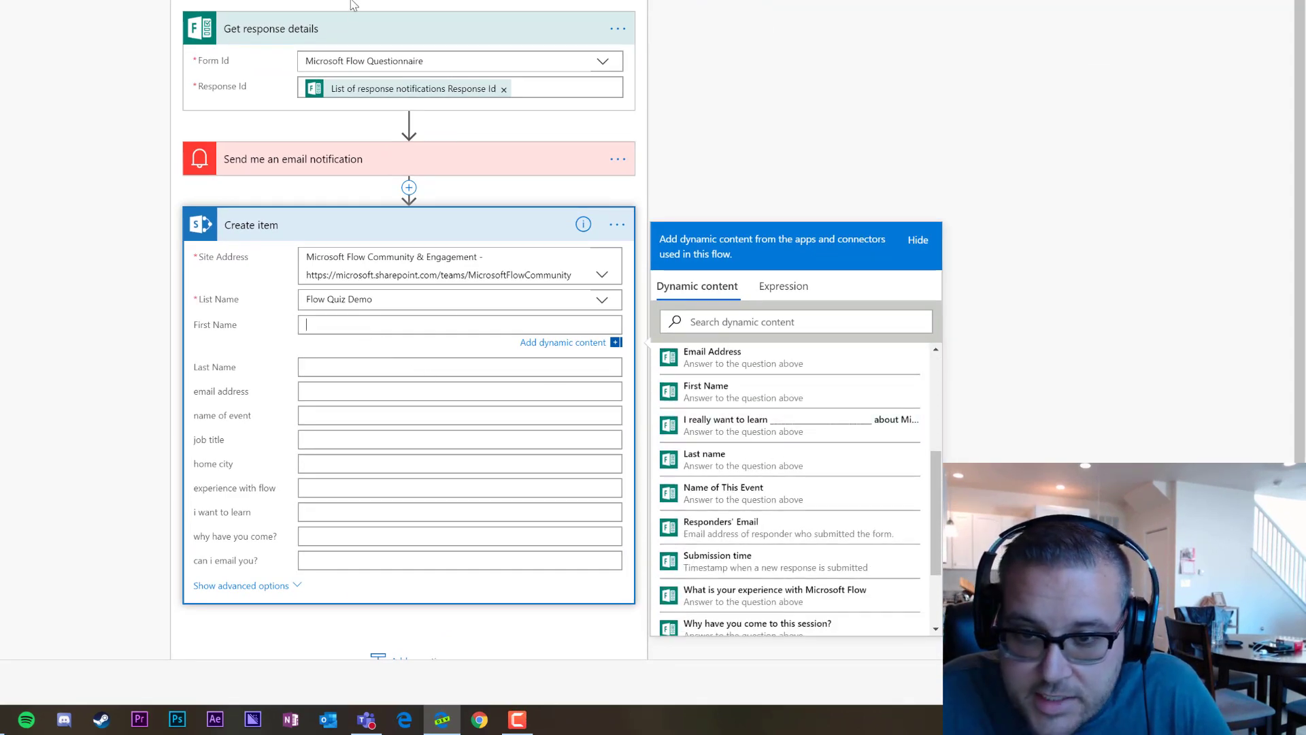
left_click(313, 168)
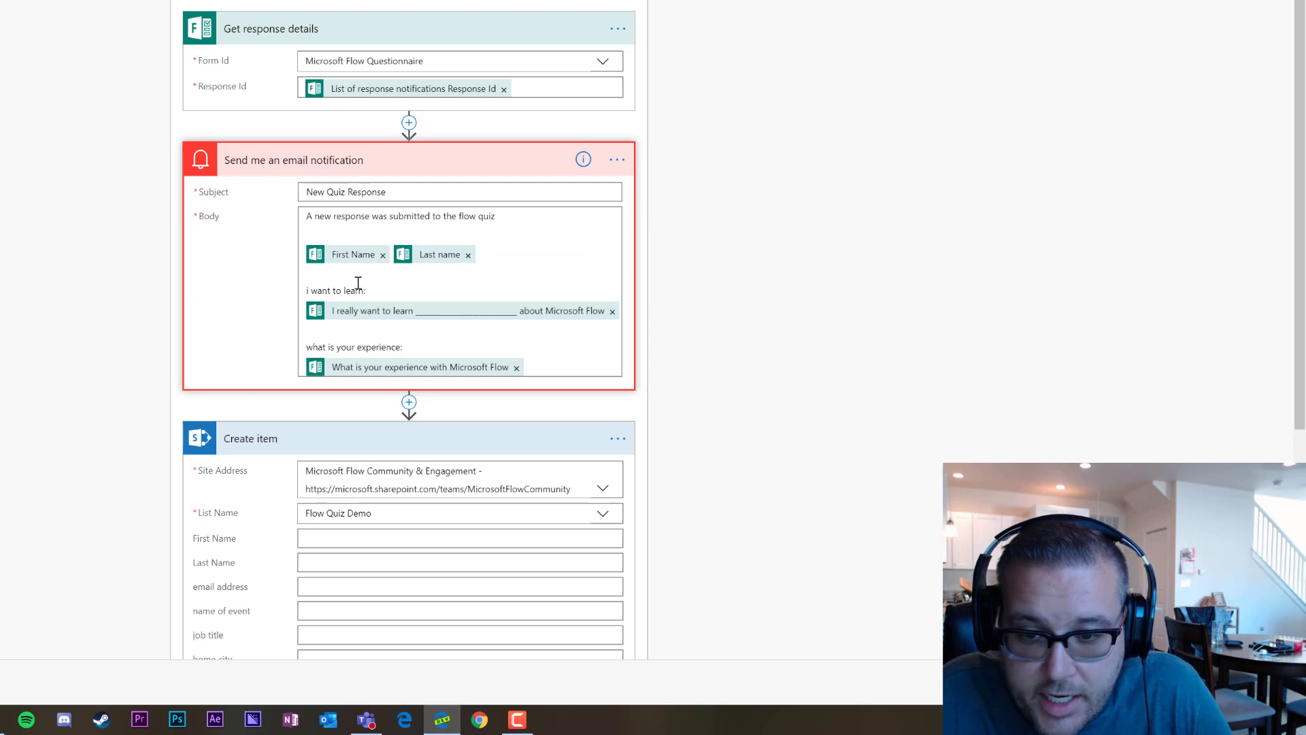
left_click(354, 170)
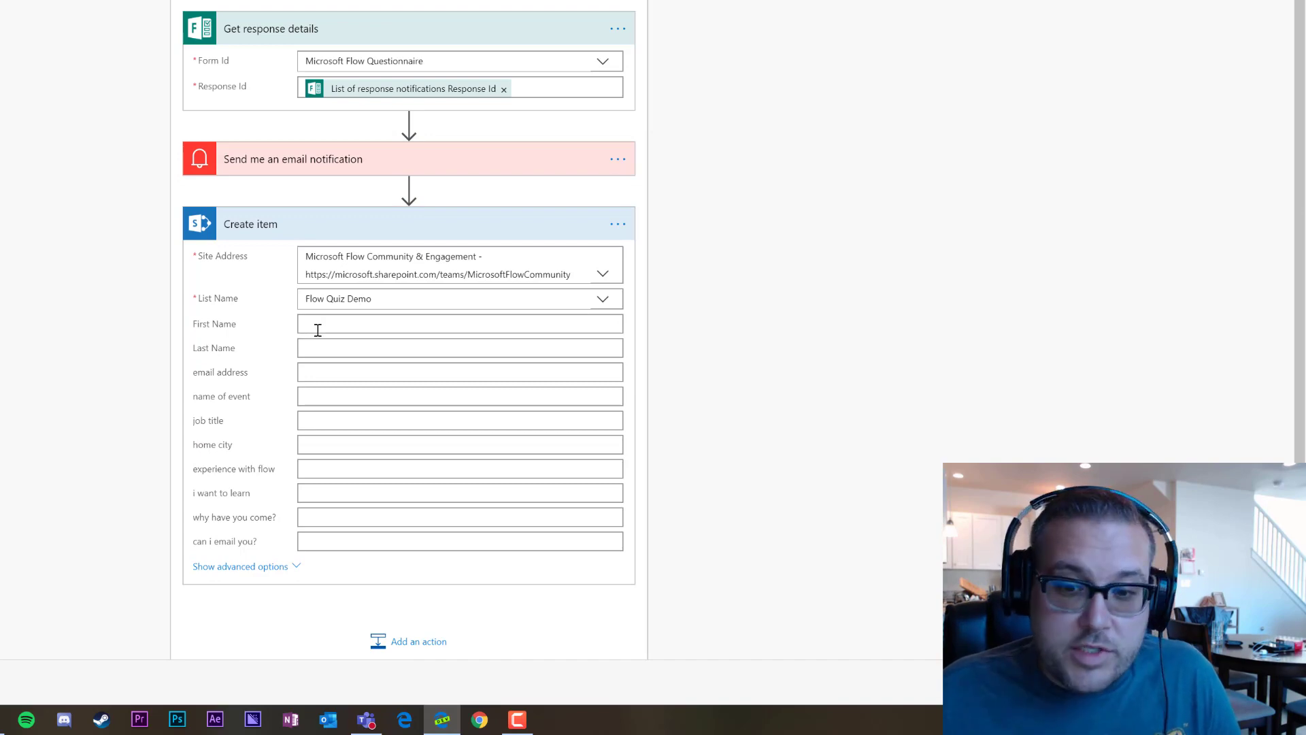
scroll(794, 417, "down", 5)
scroll(793, 417, "up", 2)
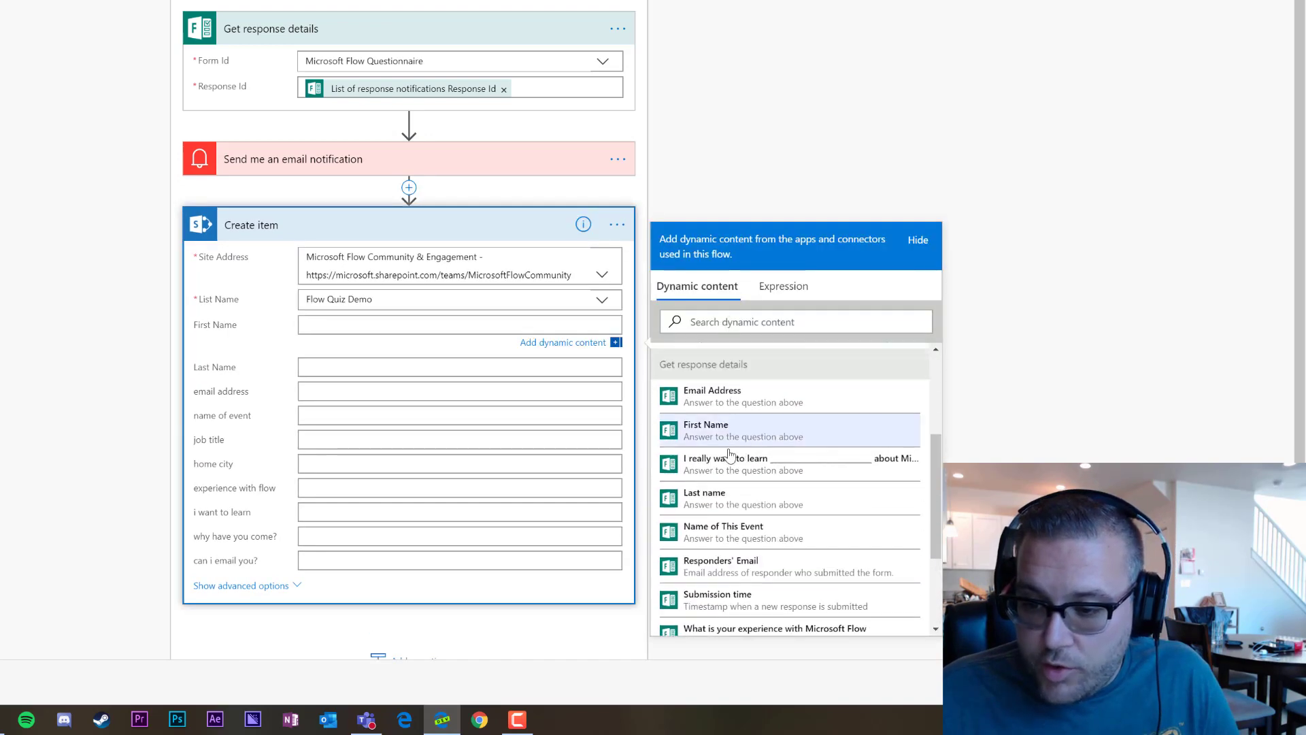
left_click(711, 432)
left_click(322, 369)
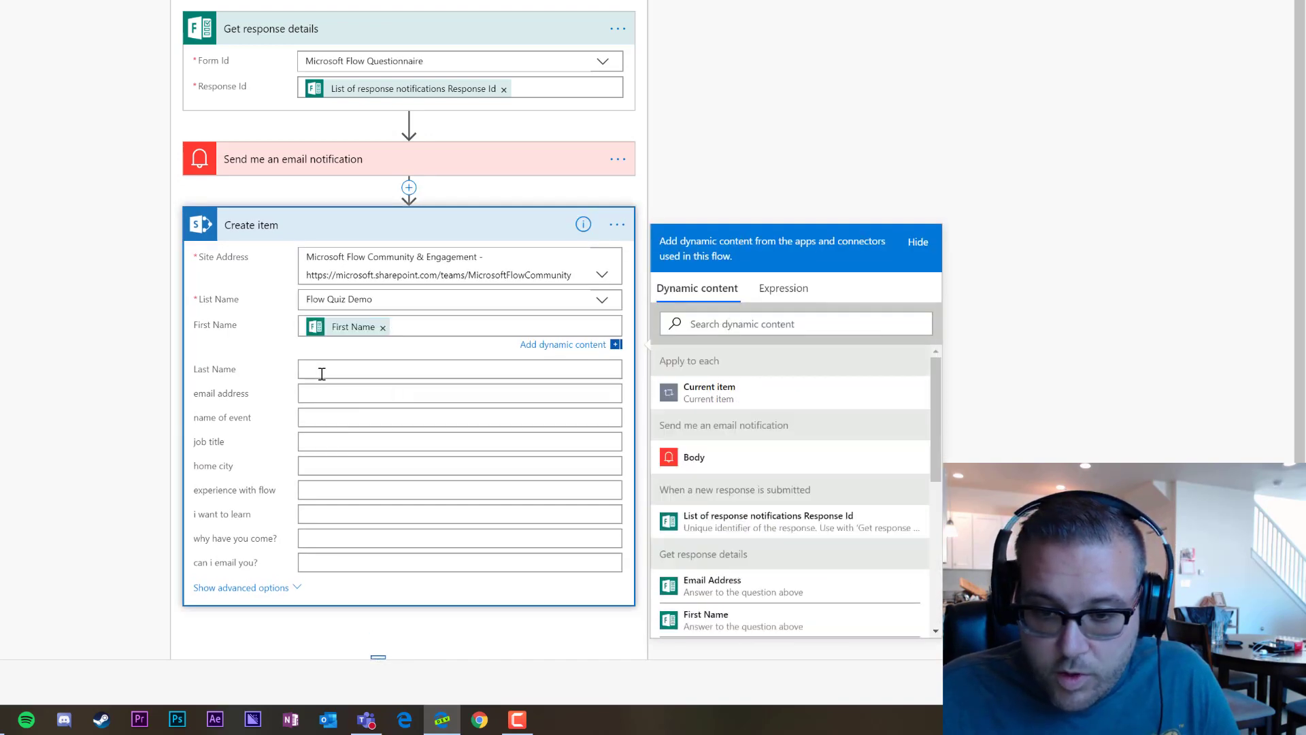
scroll(755, 612, "down", 2)
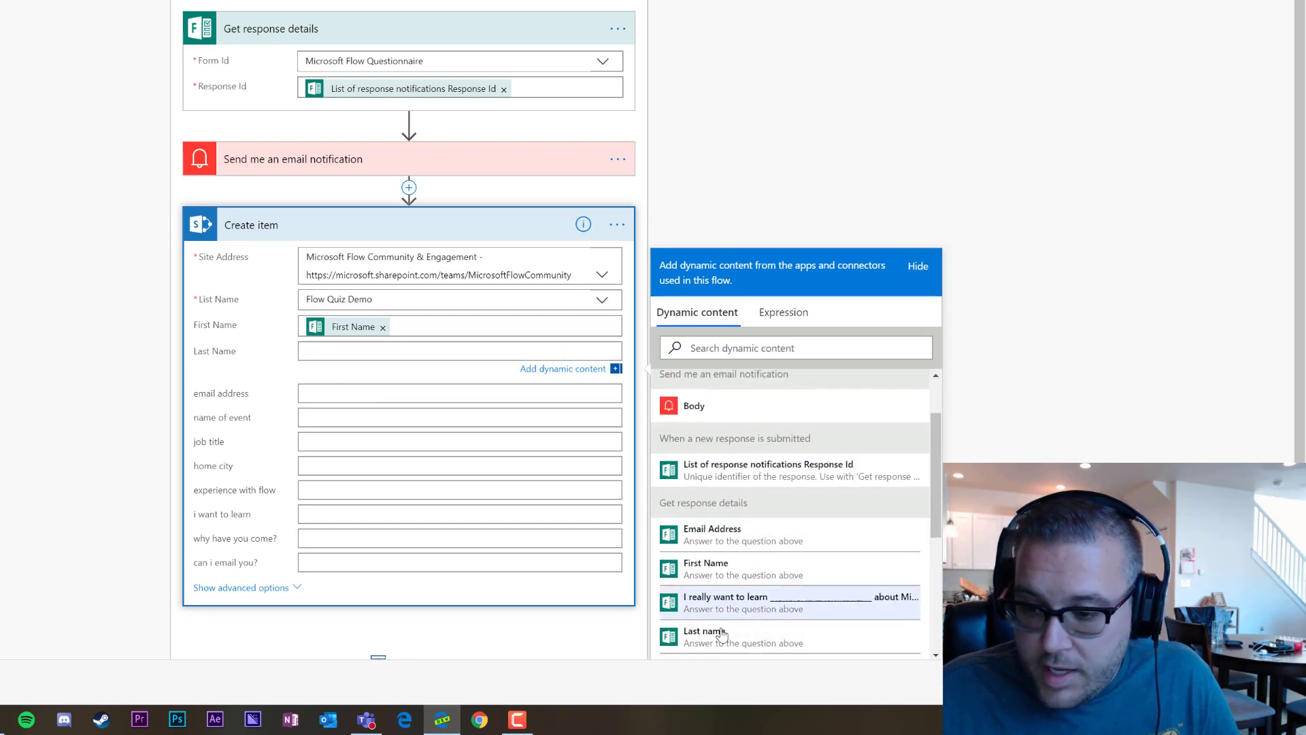
left_click(707, 630)
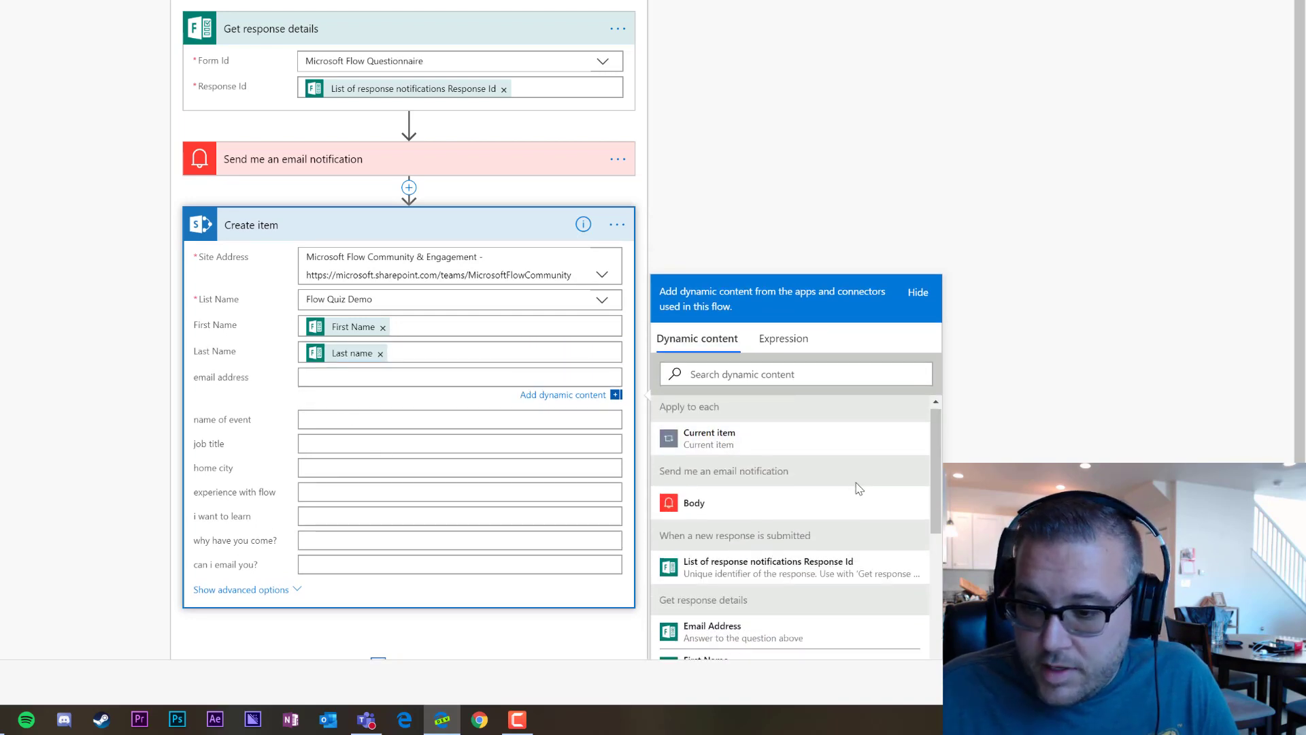
Map the Email Address, Name of This Event, Job Title and Home City answers to their fields
scroll(835, 487, "down", 3)
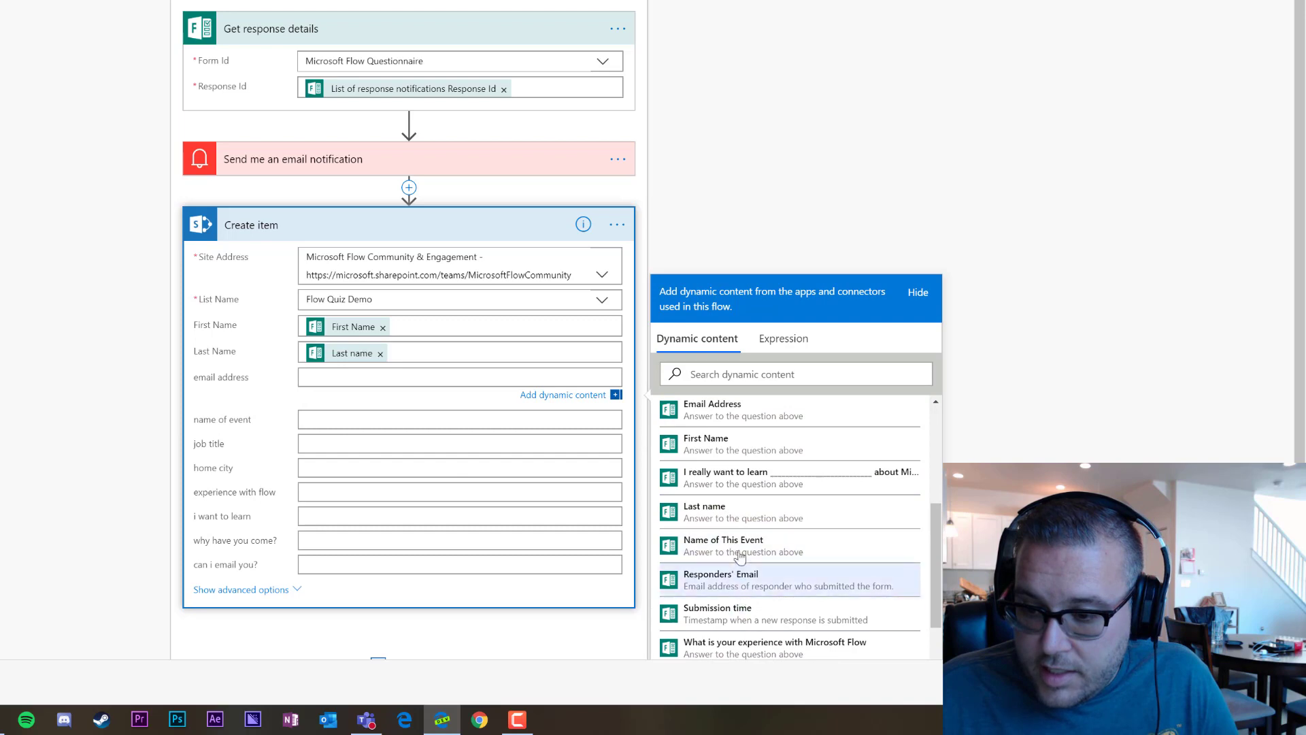
left_click(748, 410)
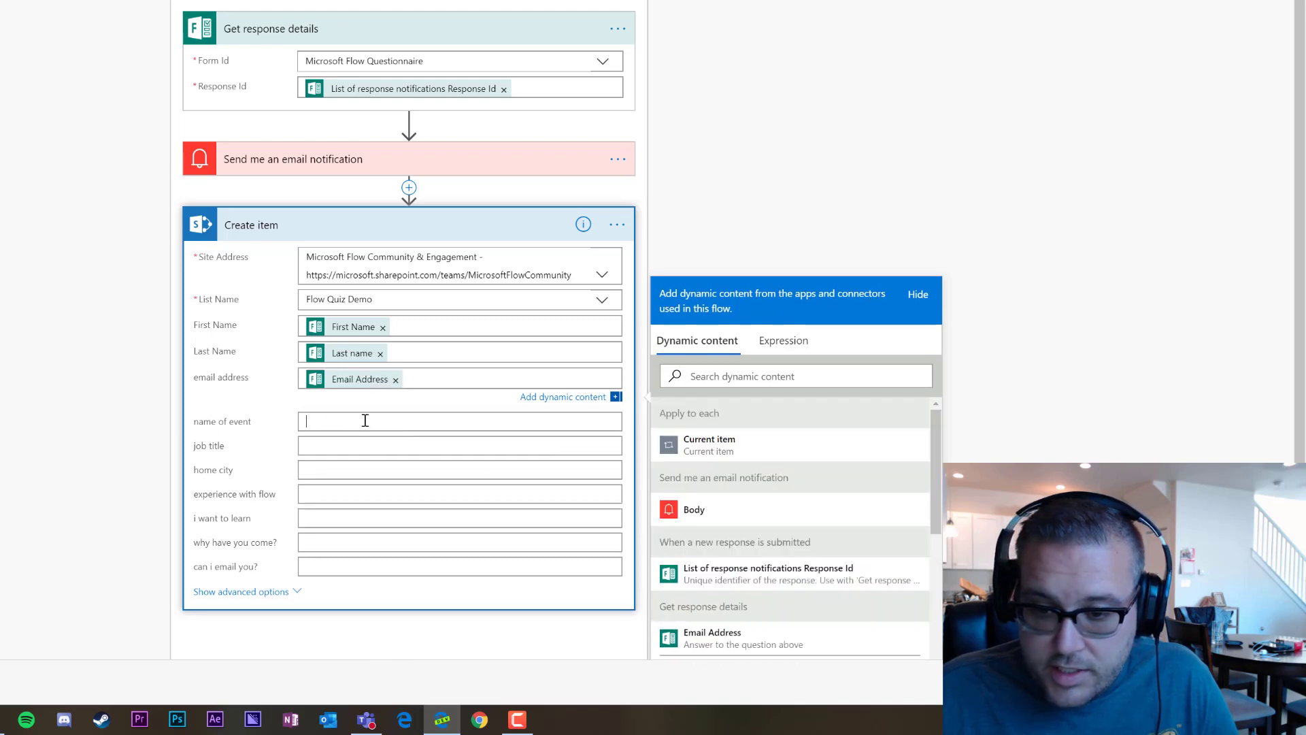
scroll(789, 511, "down", 5)
left_click(748, 373)
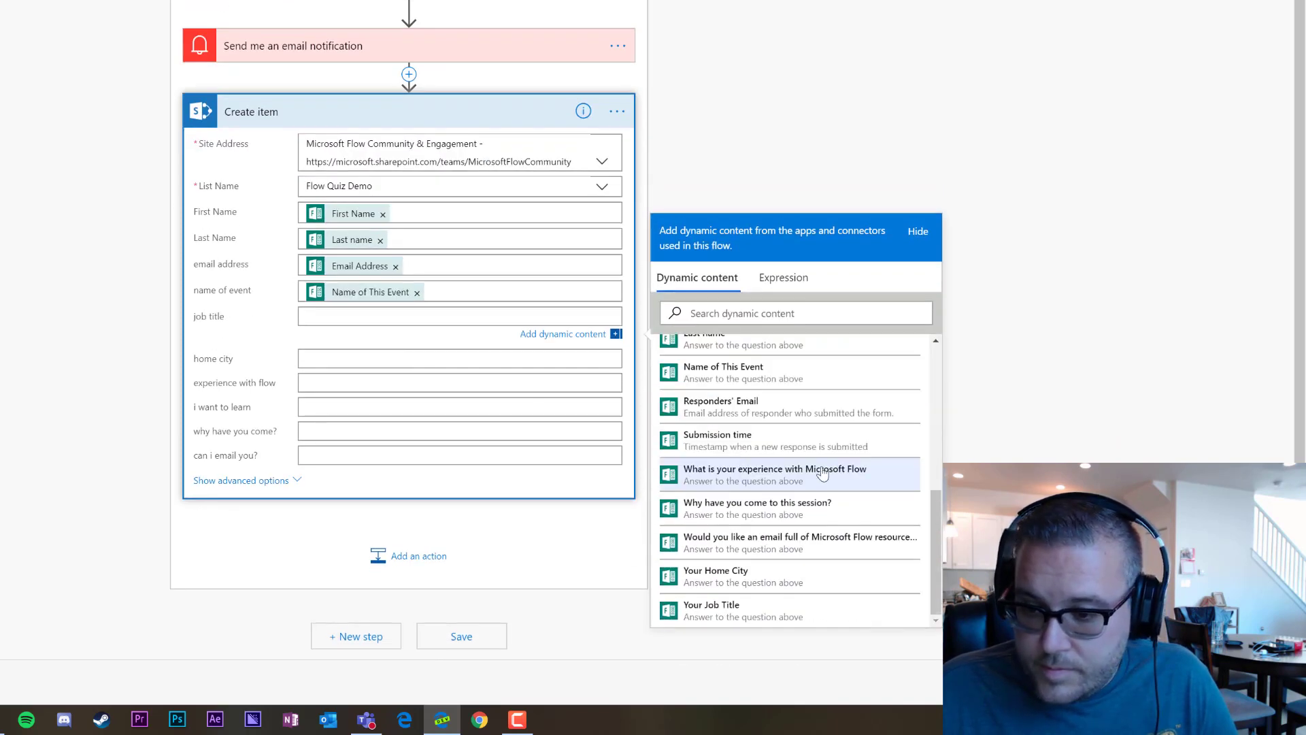
scroll(756, 510, "up", 3)
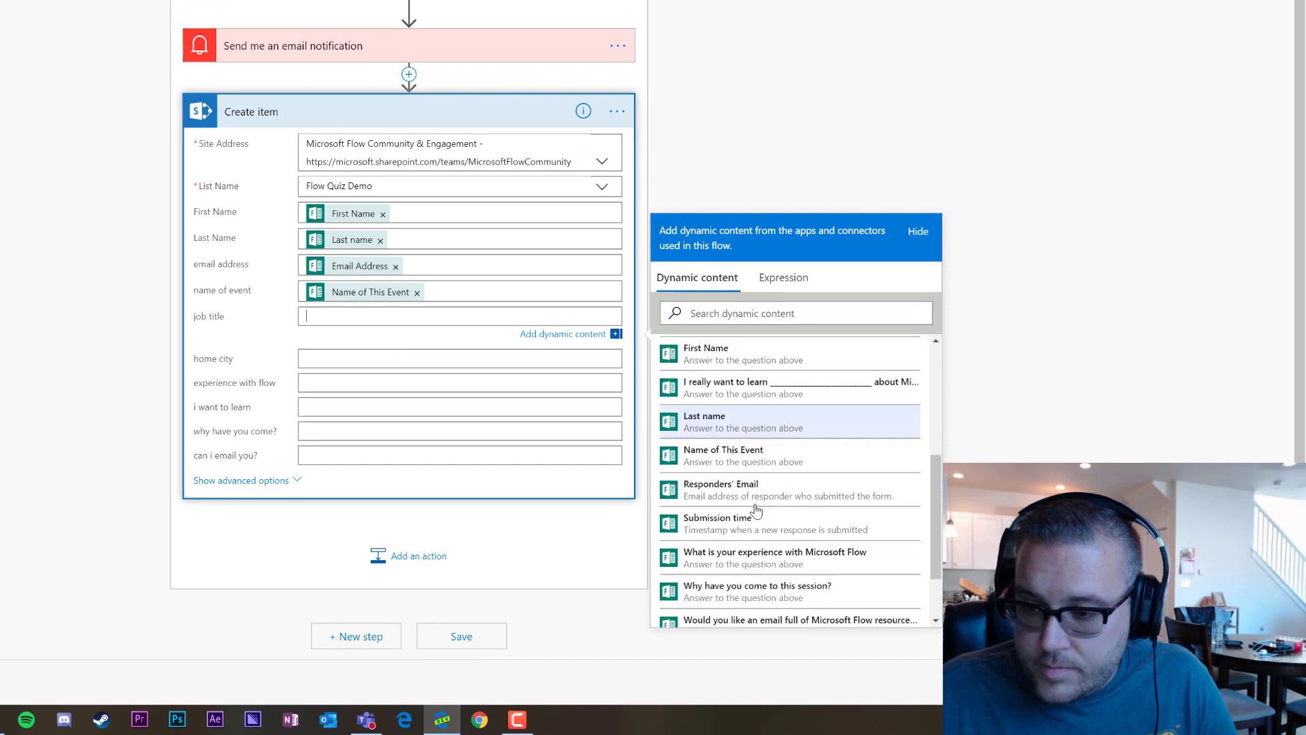
scroll(789, 490, "down", 3)
left_click(711, 611)
left_click(402, 360)
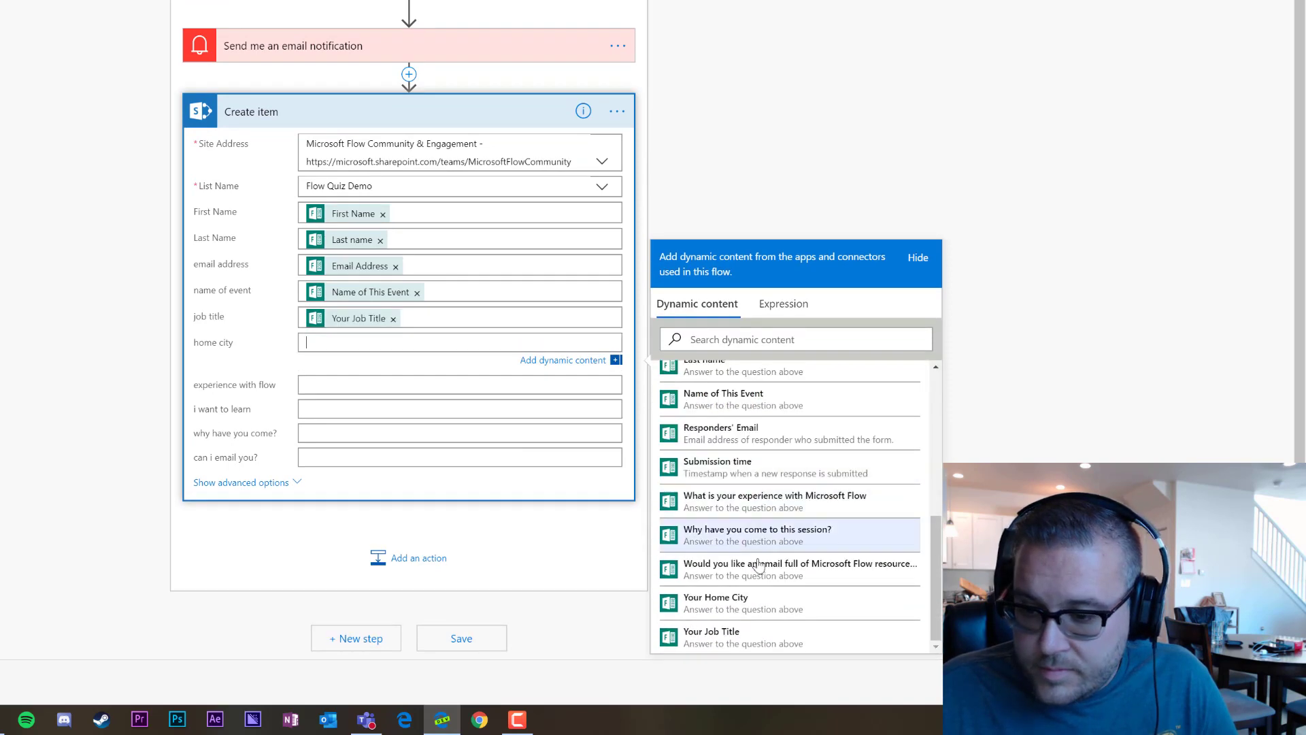
left_click(715, 600)
Map the Flow experience, I really want to learn and Why have you come answers
left_click(353, 388)
scroll(811, 521, "down", 5)
left_click(809, 523)
left_click(544, 412)
scroll(820, 568, "down", 5)
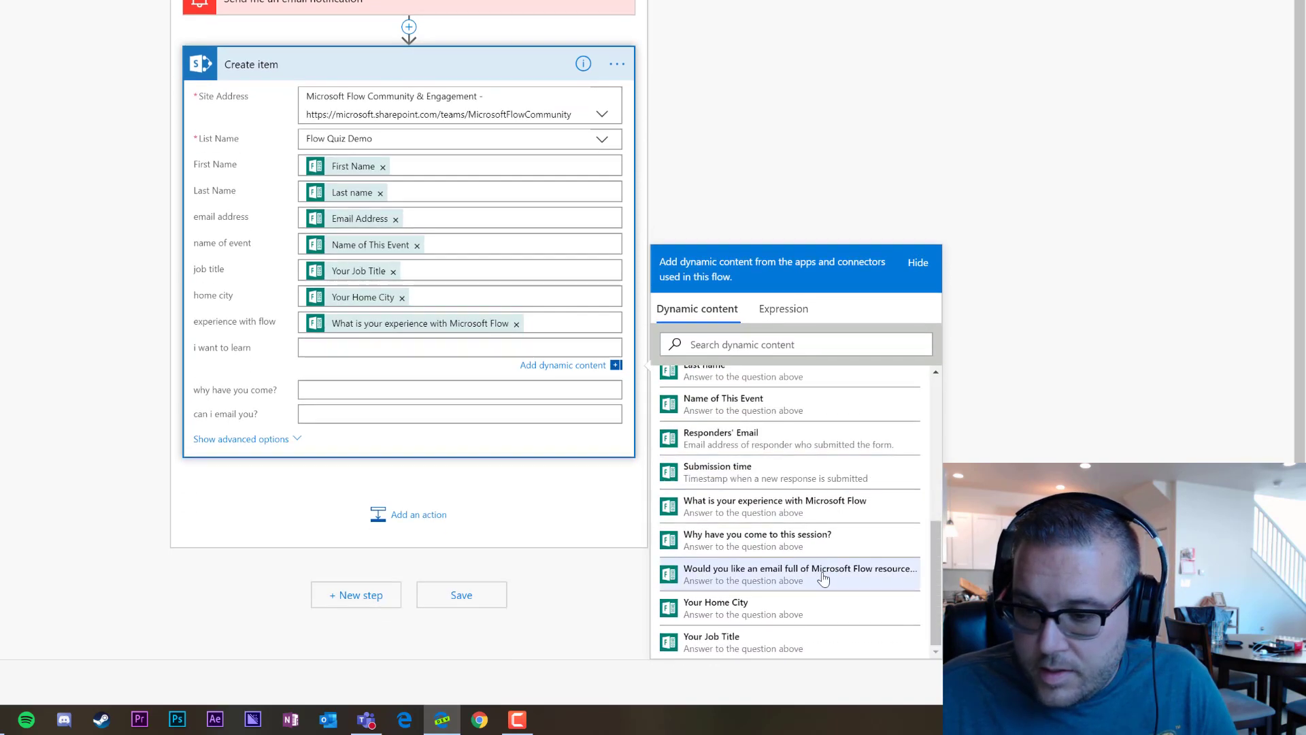
scroll(784, 507, "up", 2)
left_click(784, 497)
left_click(363, 416)
scroll(749, 558, "down", 5)
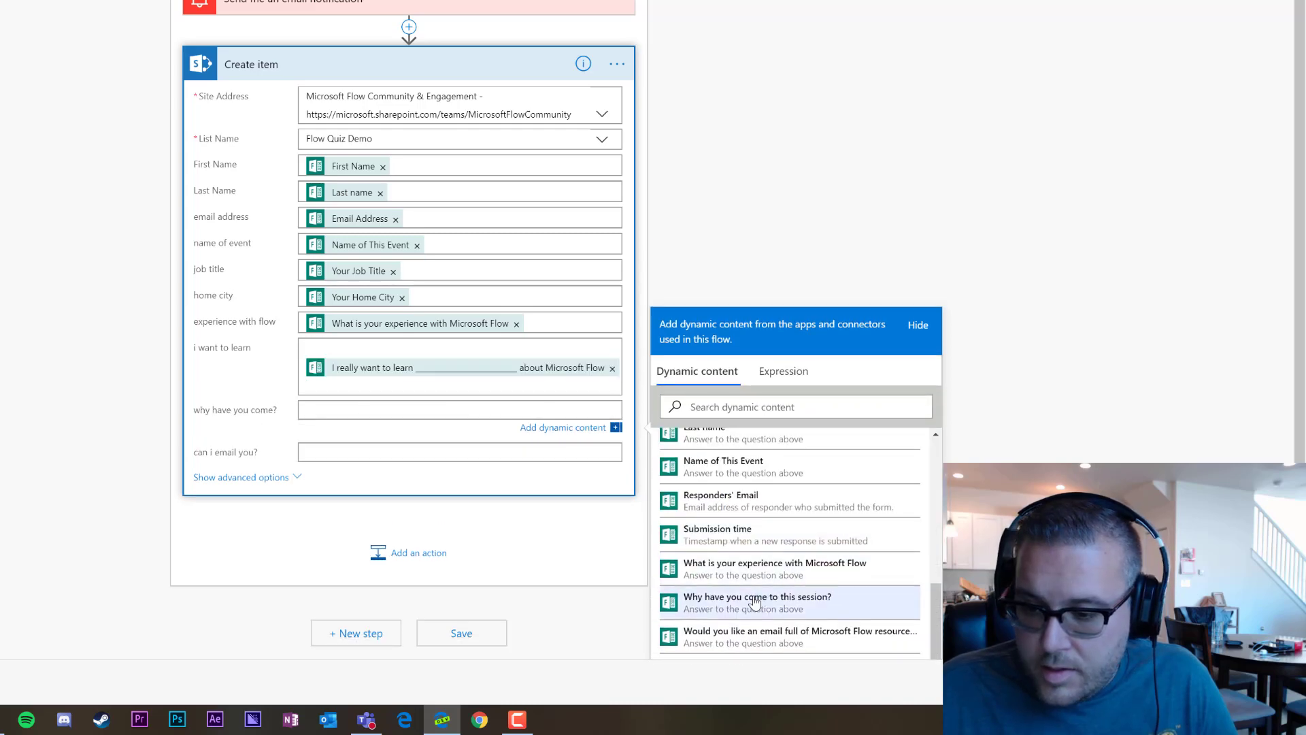
left_click(721, 589)
Map the resources-email answer into 'can i email you?' and save the flow
left_click(412, 436)
scroll(816, 551, "down", 5)
scroll(816, 549, "up", 2)
scroll(818, 549, "down", 3)
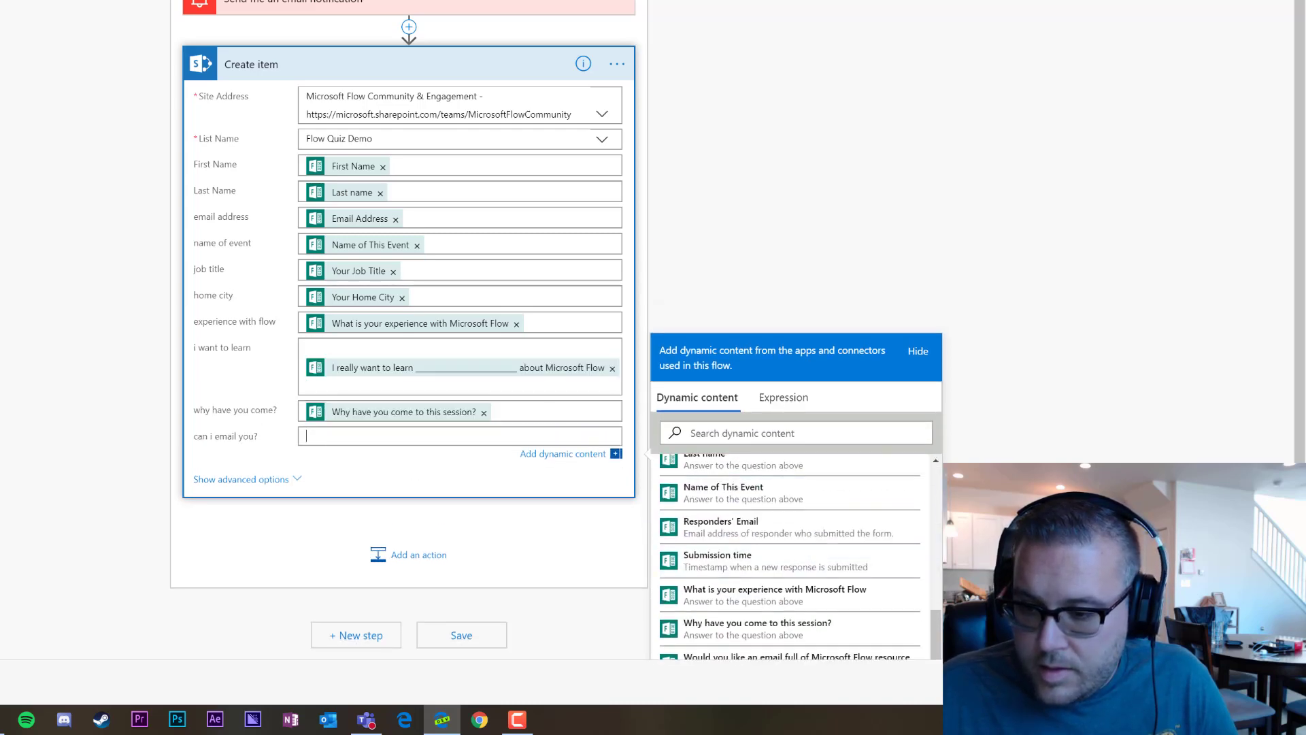
scroll(920, 547, "down", 2)
left_click(834, 561)
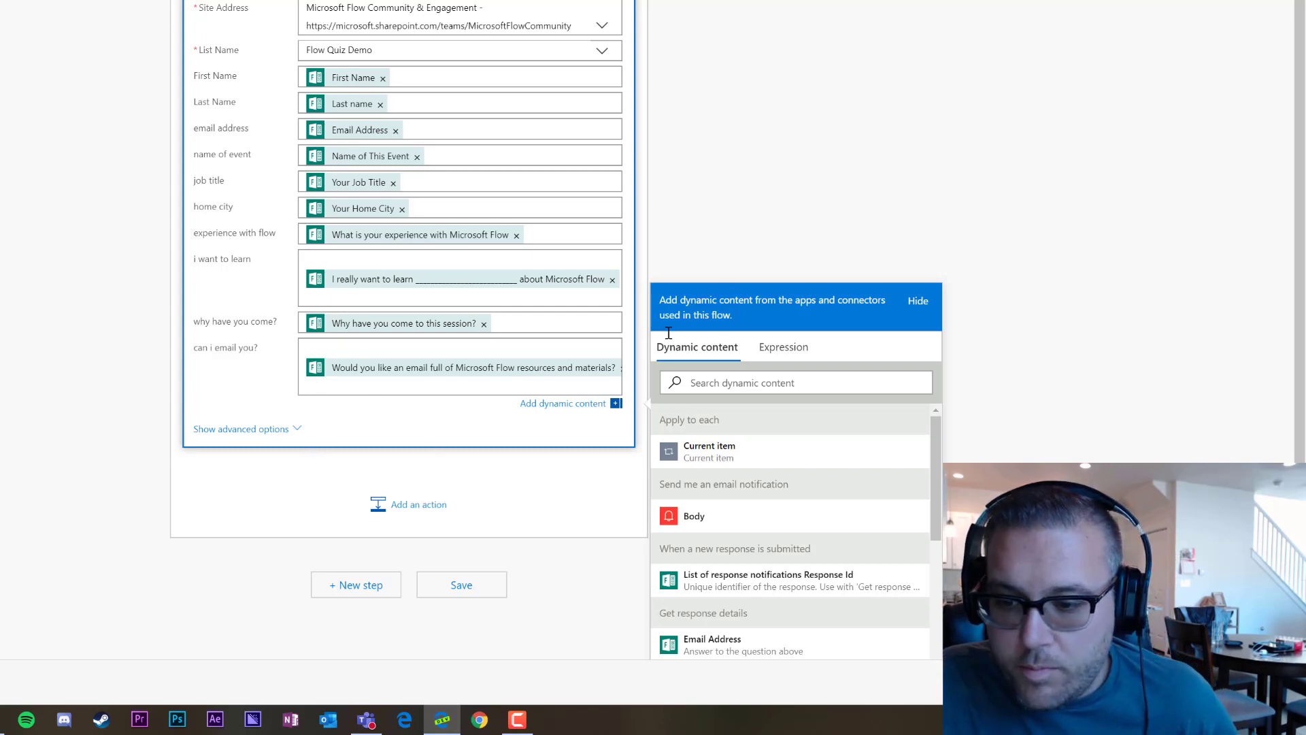
left_click(389, 418)
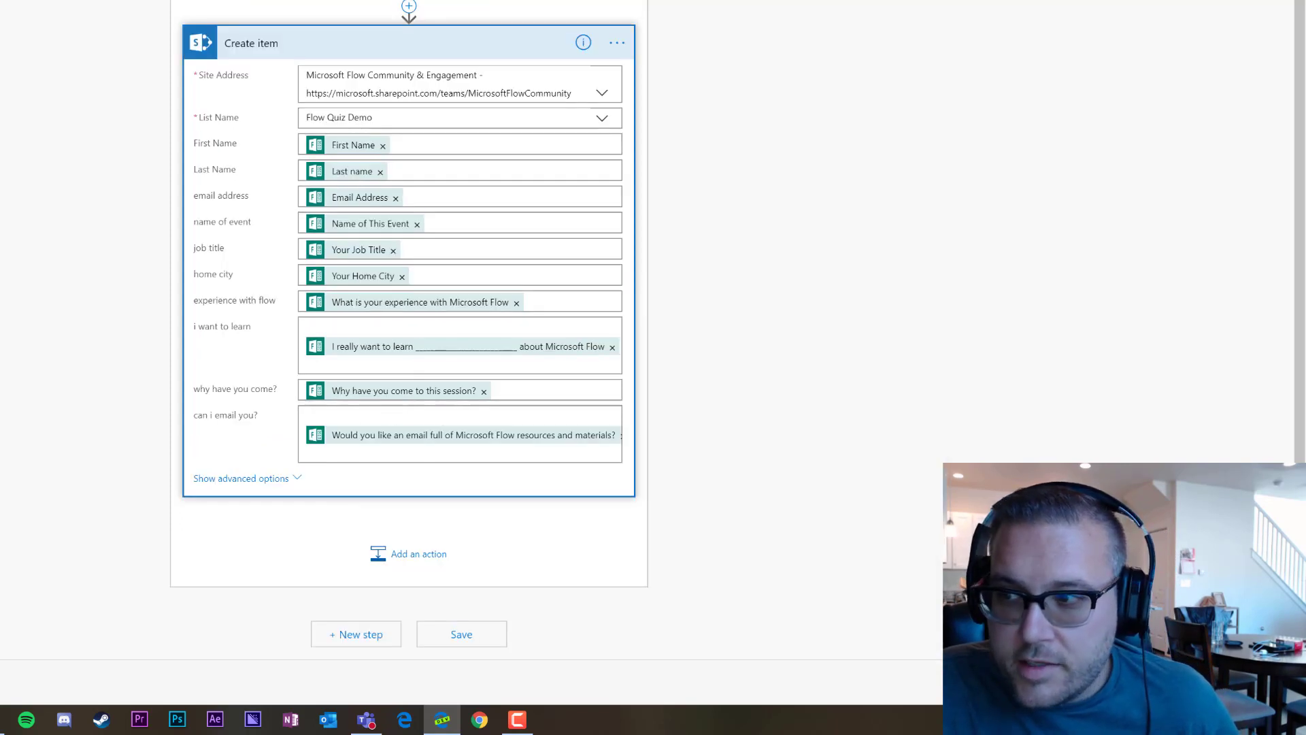
left_click(1180, 90)
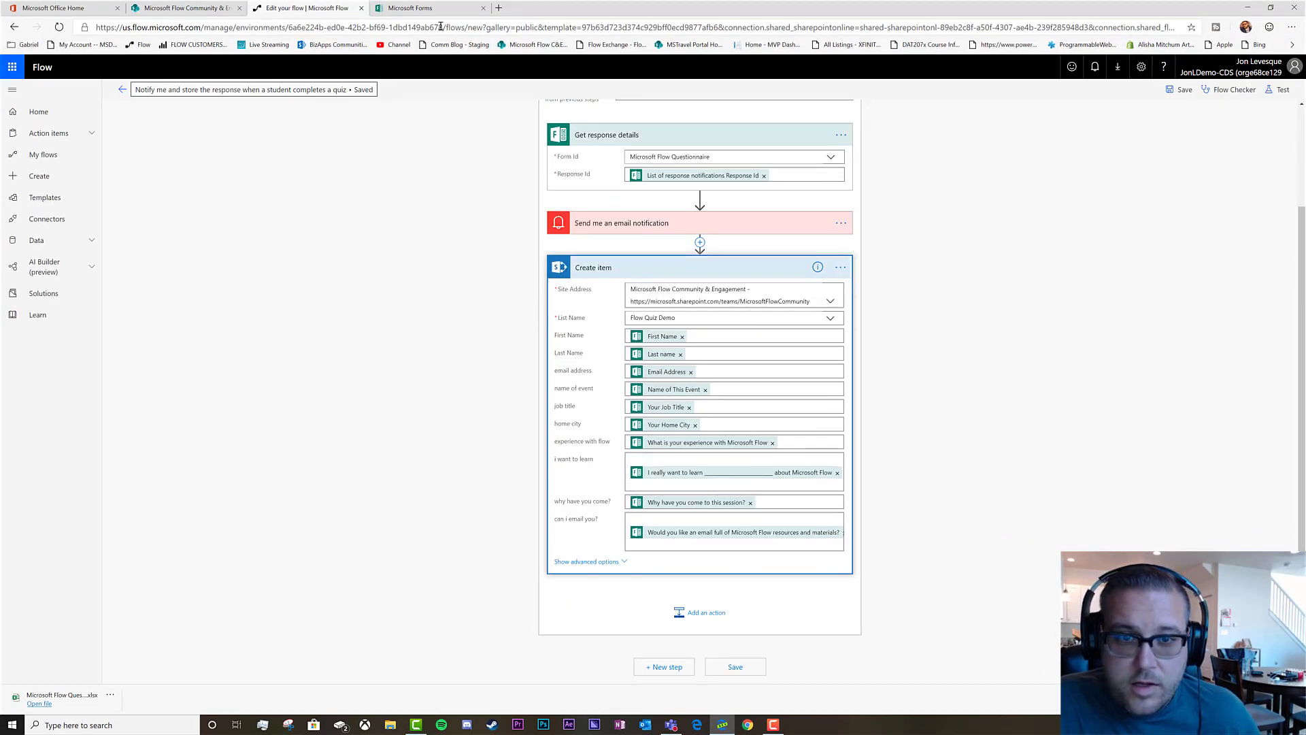
Open Outlook from Office home and preview the Microsoft Flow Questionnaire as a respondent
left_click(77, 8)
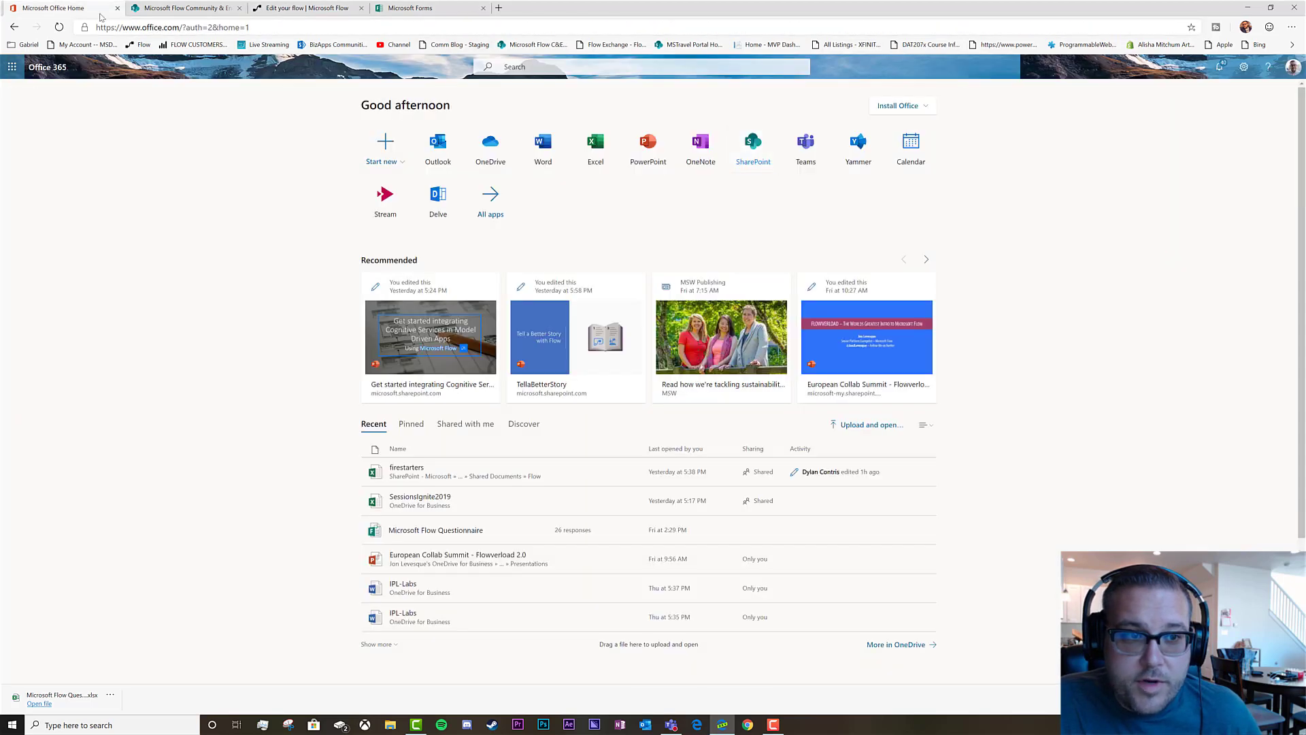
left_click(436, 153)
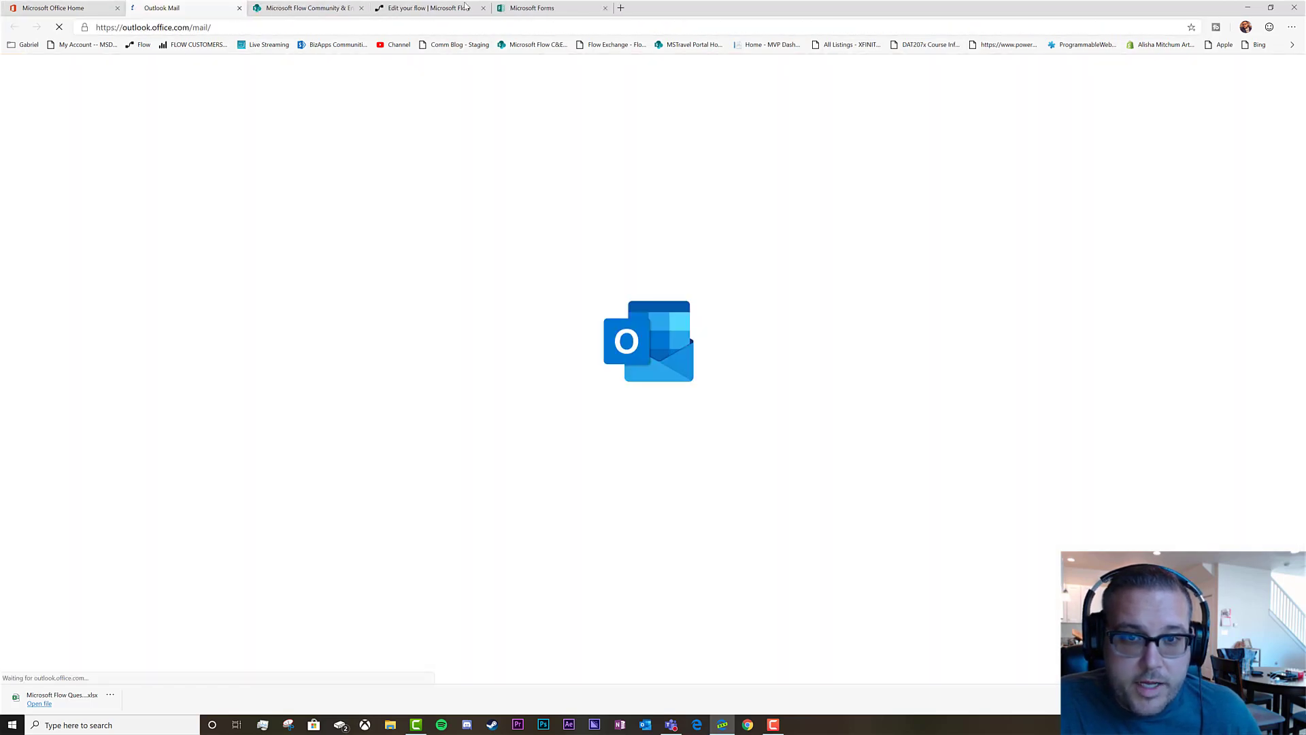
left_click(532, 8)
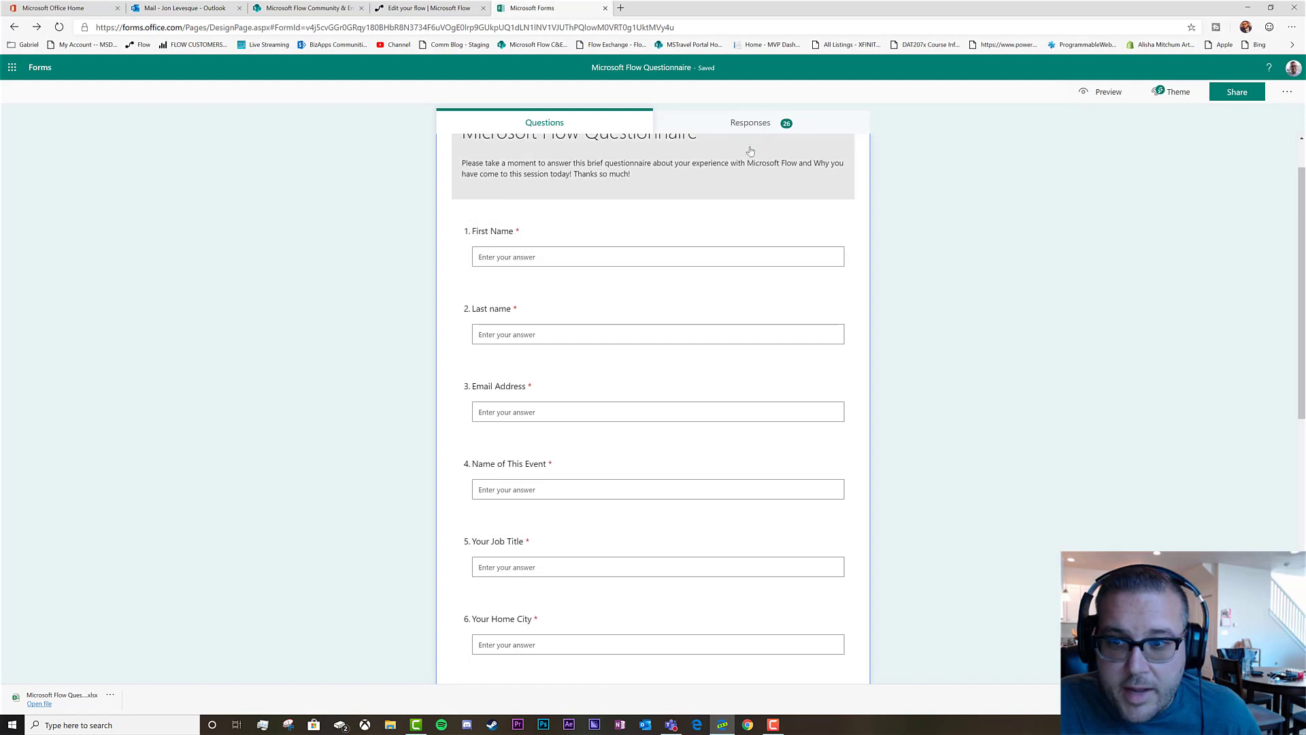
left_click(1107, 93)
Enter a sample first and last name, an e-mail, event 'Teams + EDU' and job 'Program Manager'
left_click(561, 269)
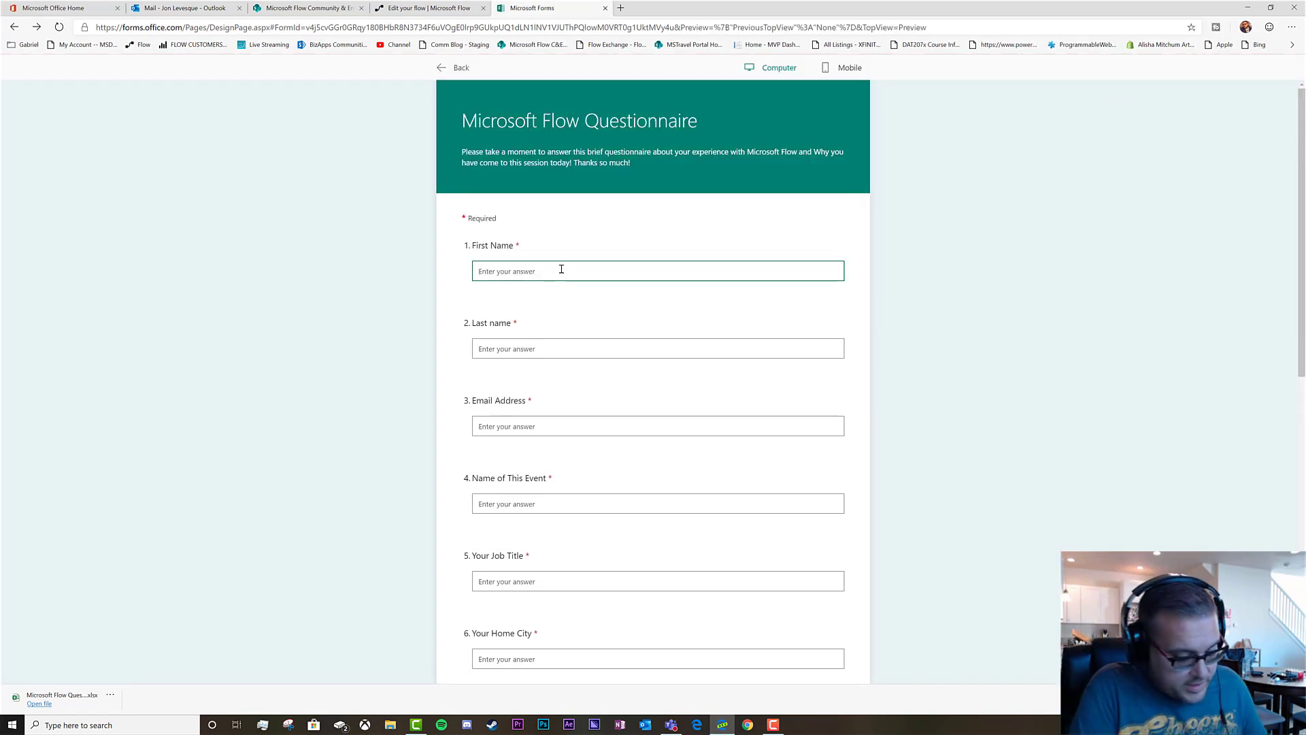
type("Jon")
key("Tab")
type("Doe")
key("Tab")
key("Tab")
type("Teams + EDU")
key("Tab")
type("Program Manager")
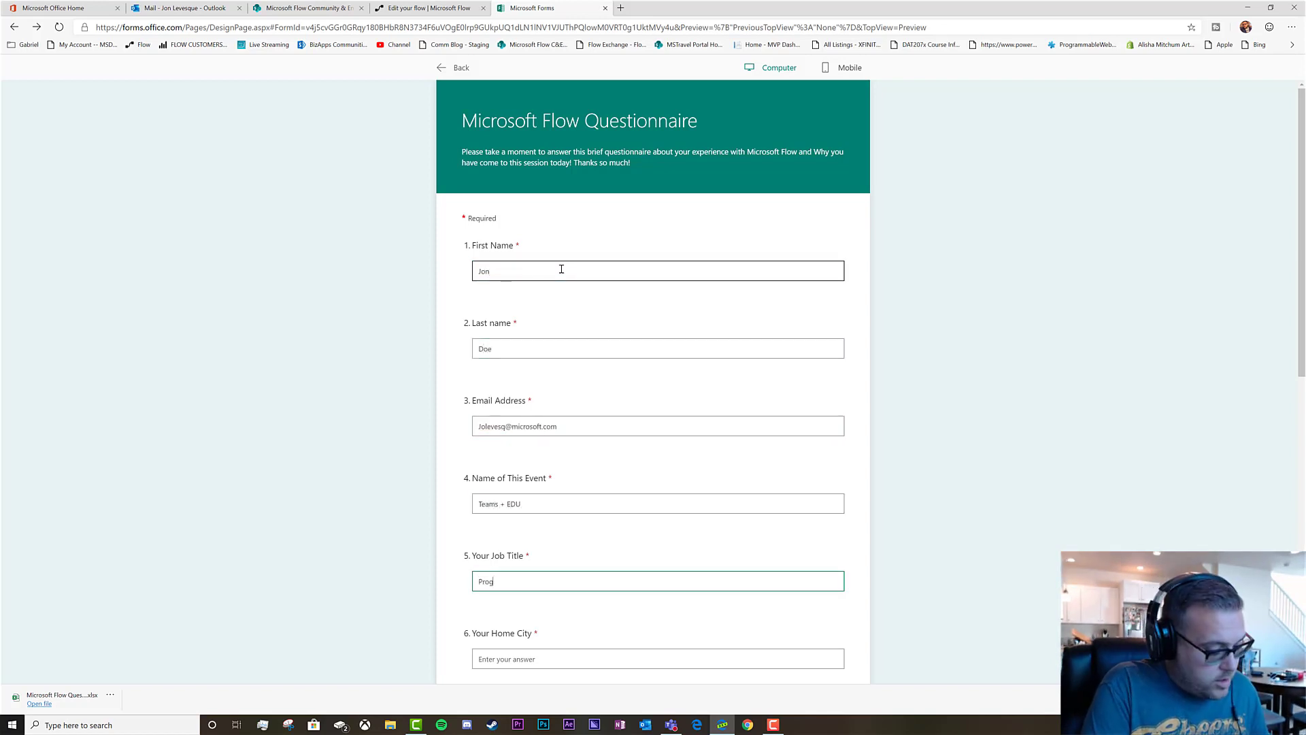
Answer Seattle, experience 4, 'expressions', 'I want to add to my Flow skillset', Yes, and submit
scroll(558, 322, "down", 5)
left_click(554, 301)
type("Seattle")
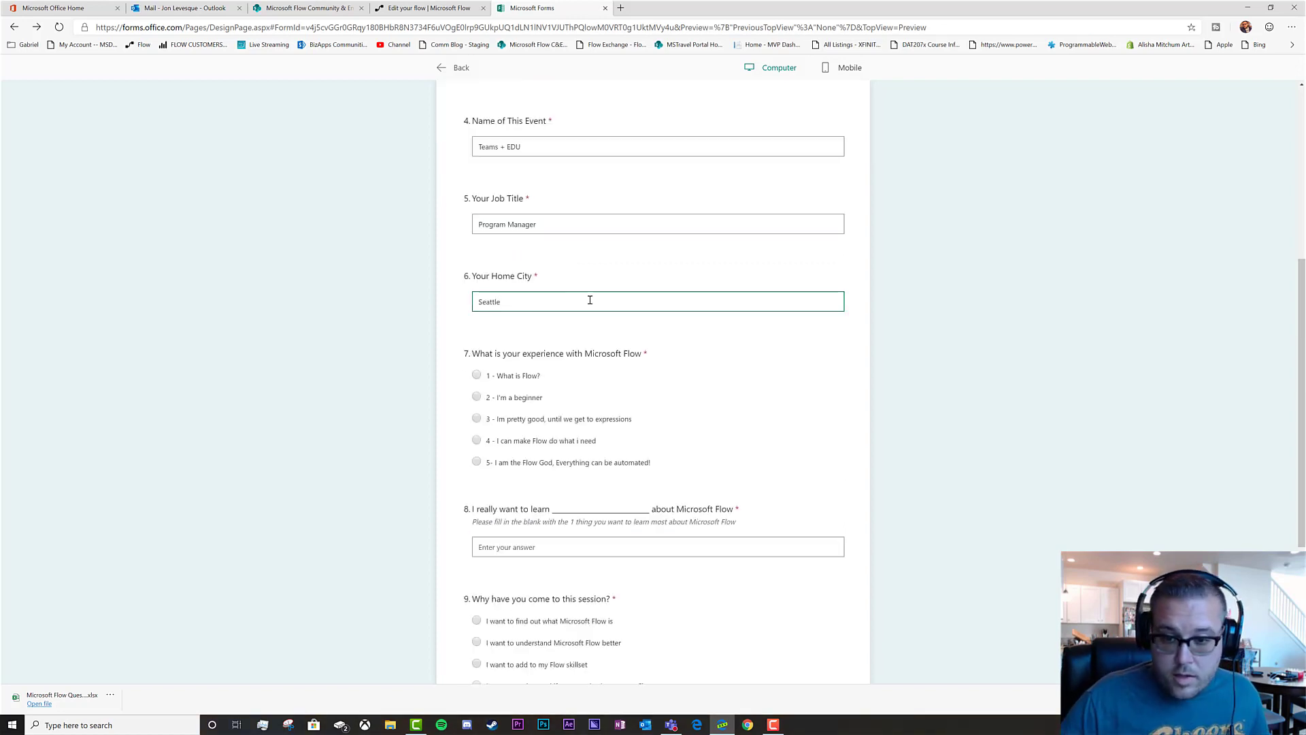
scroll(589, 300, "down", 3)
left_click(477, 236)
left_click(575, 343)
type("expressions")
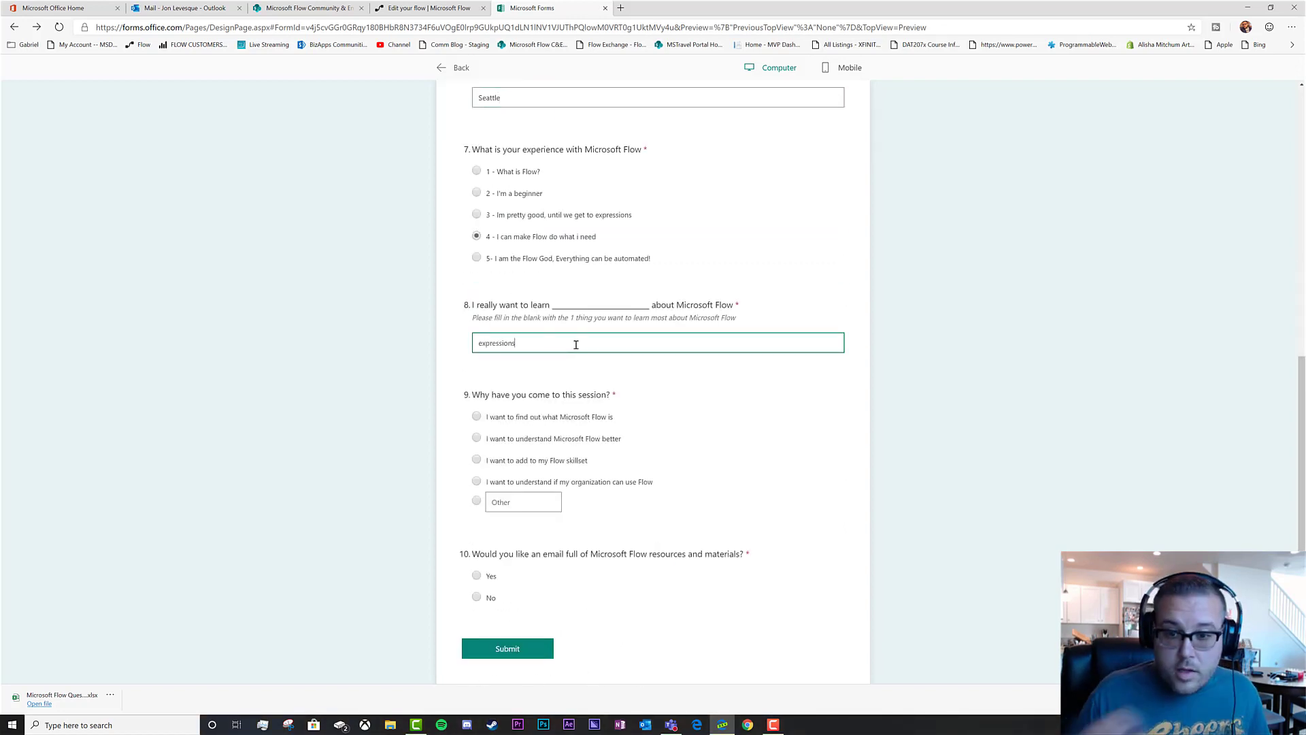
scroll(565, 367, "down", 1)
left_click(552, 397)
left_click(477, 510)
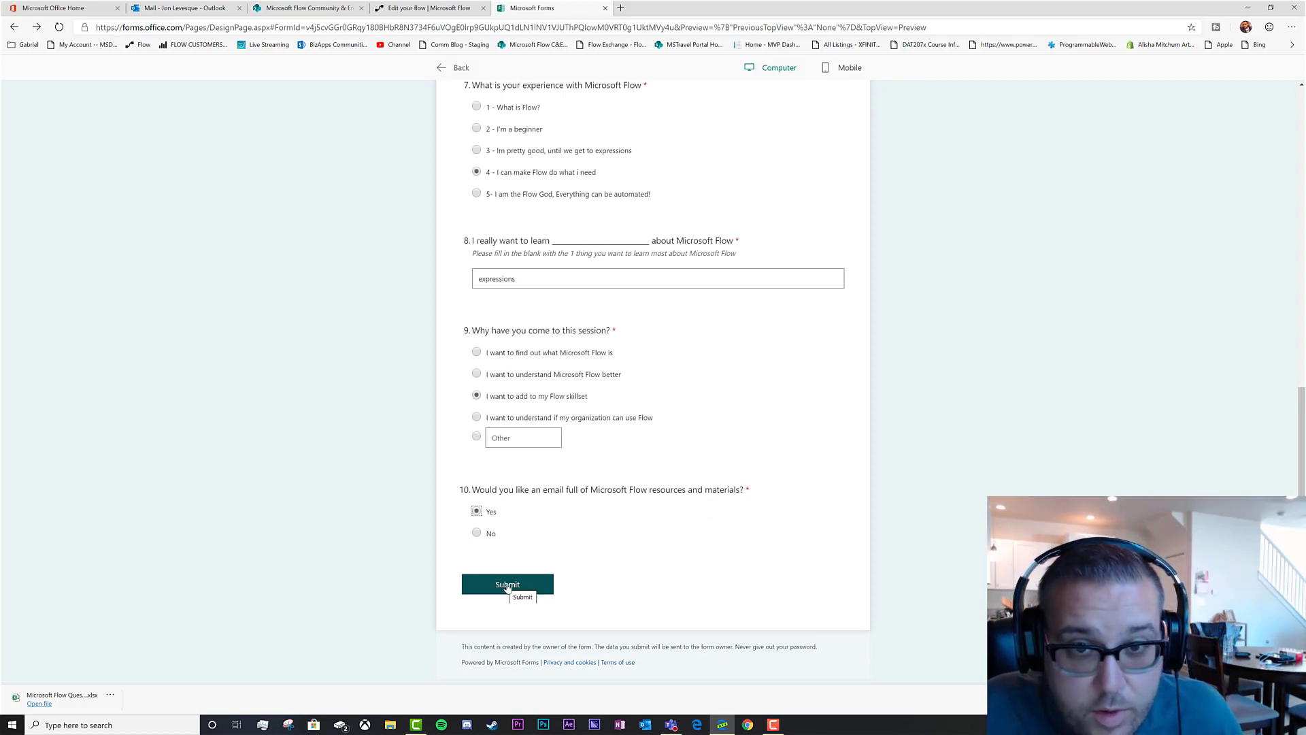
left_click(508, 586)
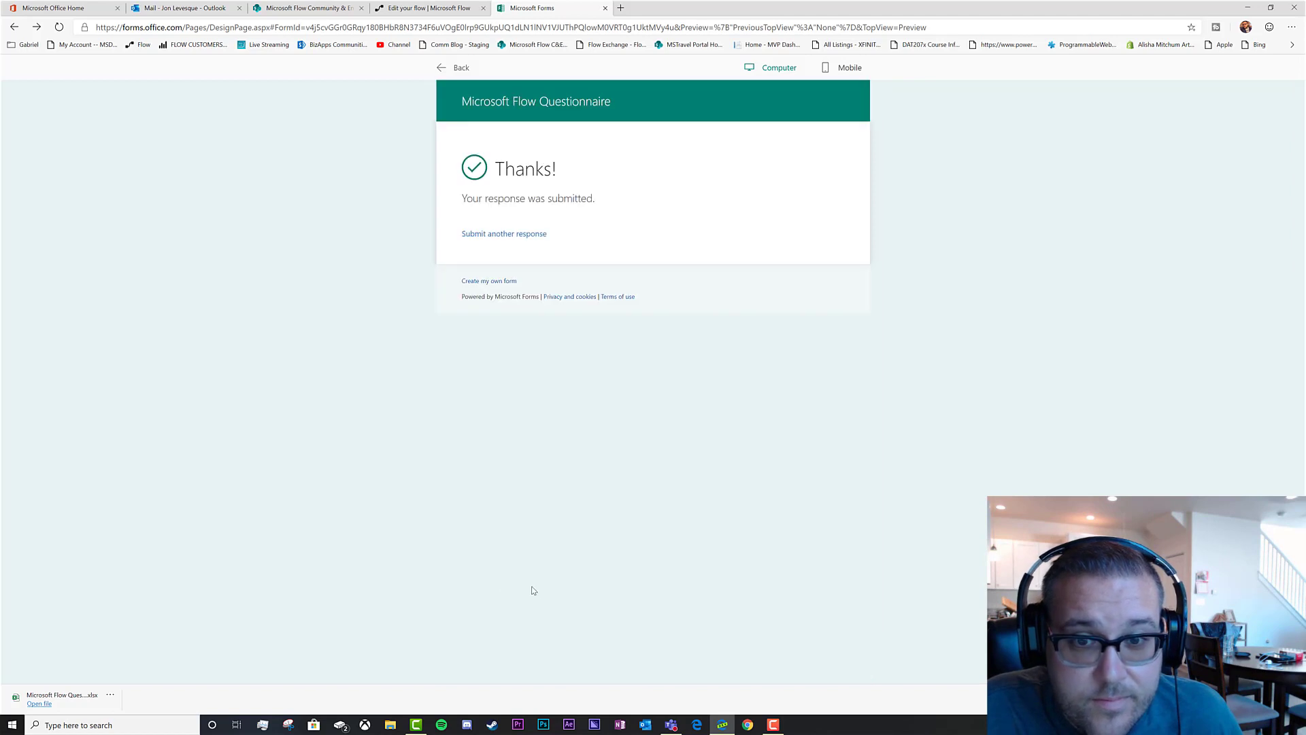
left_click(440, 9)
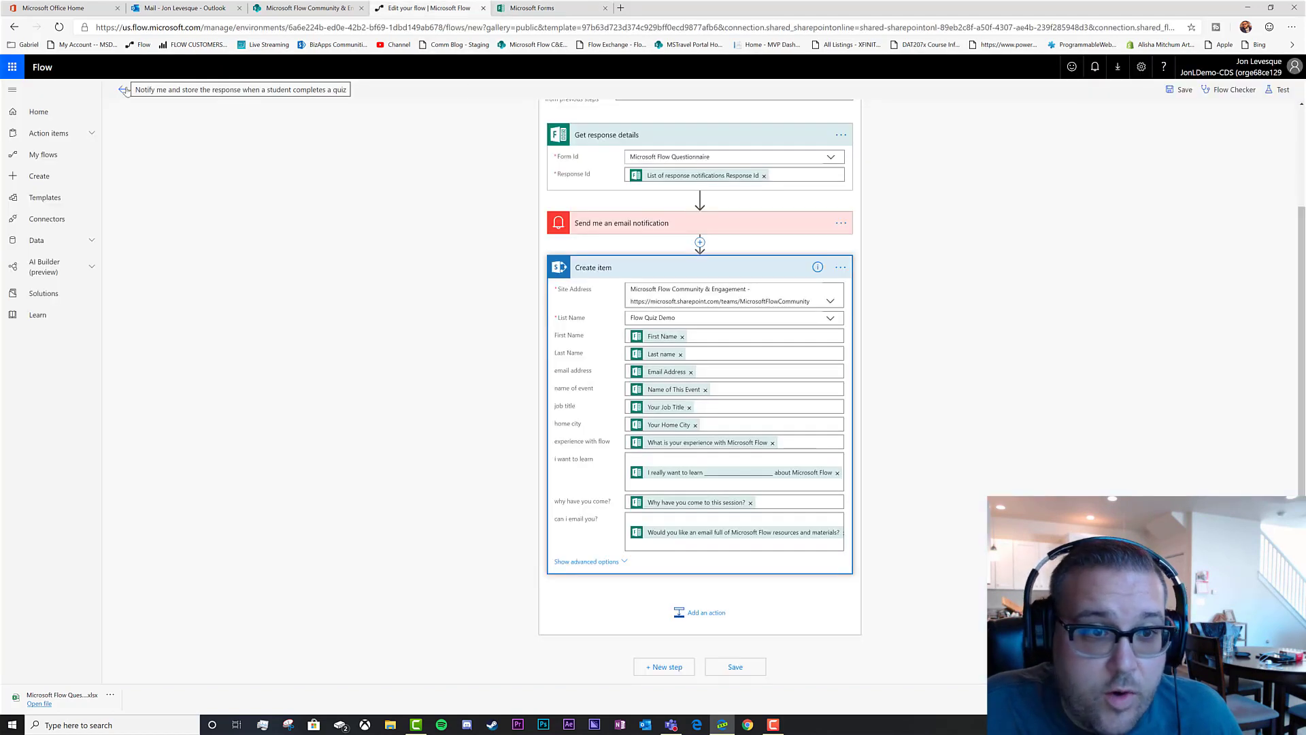
Leave the flow editor and open the newest run in the flow's run history
left_click(124, 90)
left_click(703, 112)
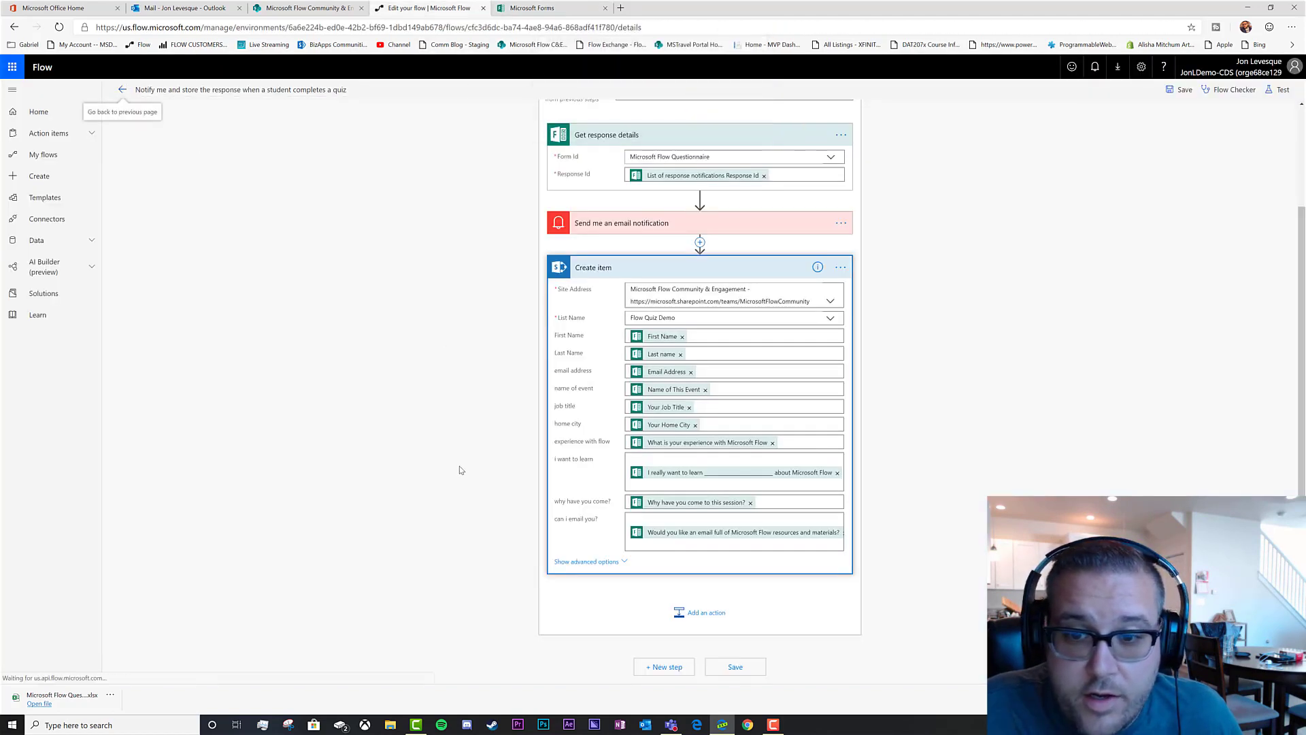
left_click(59, 28)
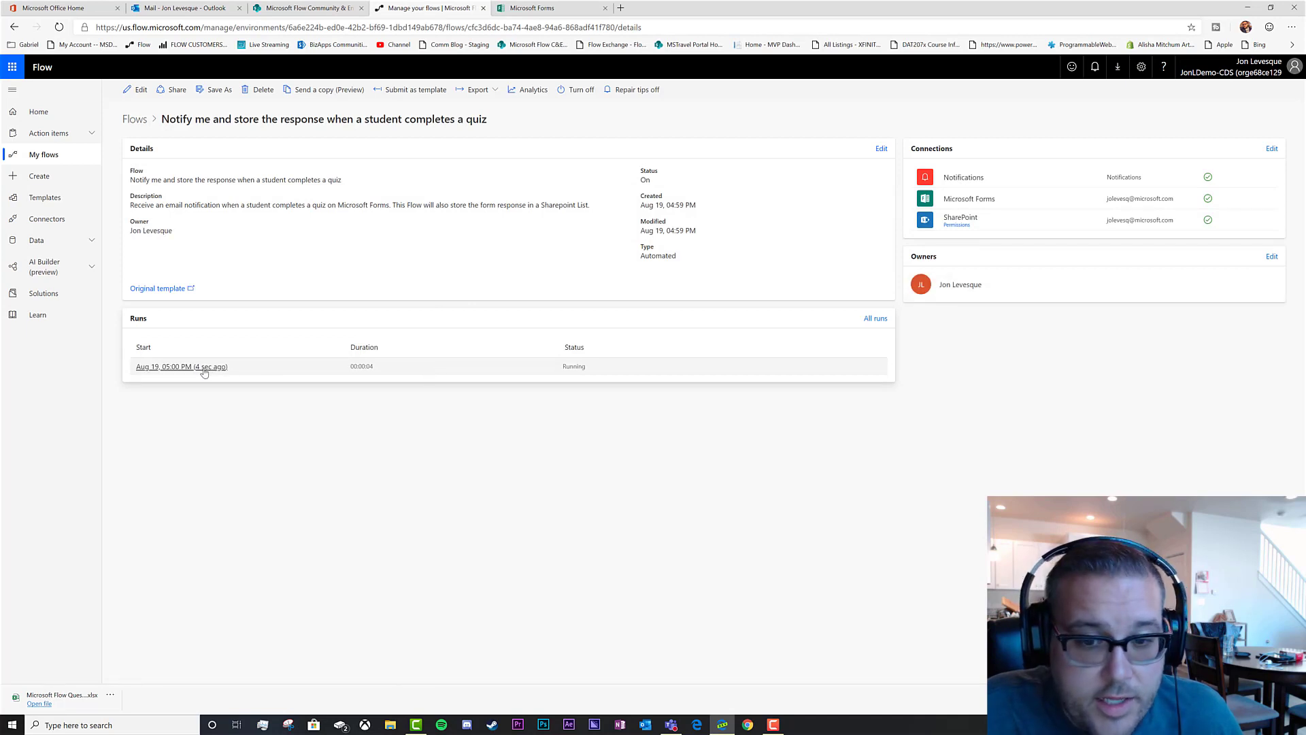
left_click(204, 368)
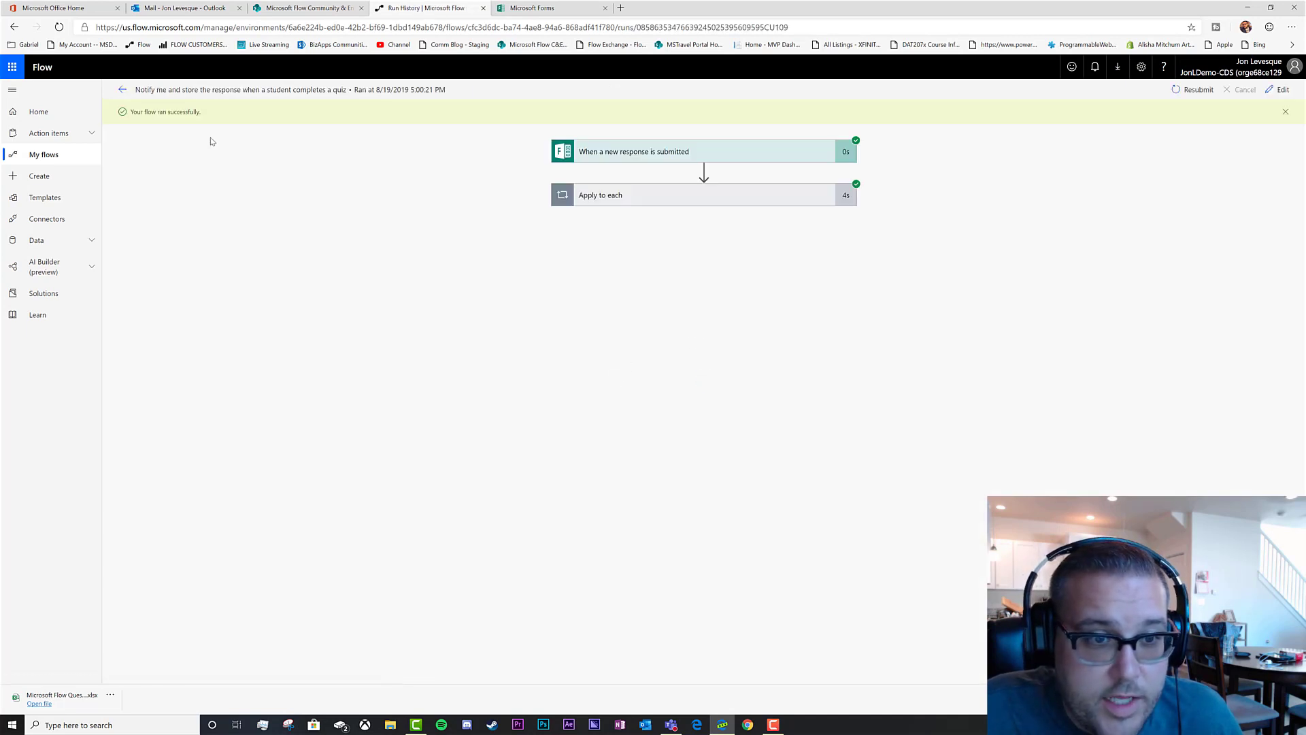
Inspect the run's trigger, email and Create item steps to check the saved quiz answers
left_click(704, 154)
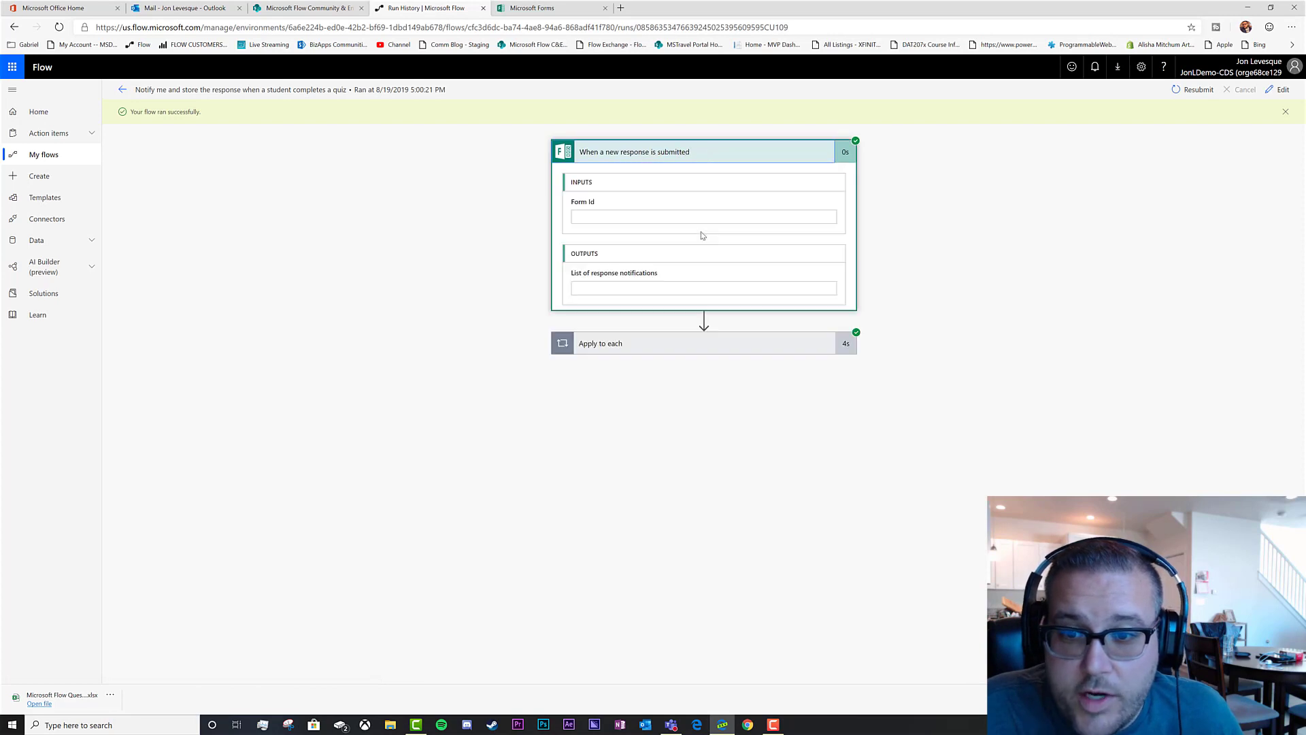
left_click(651, 409)
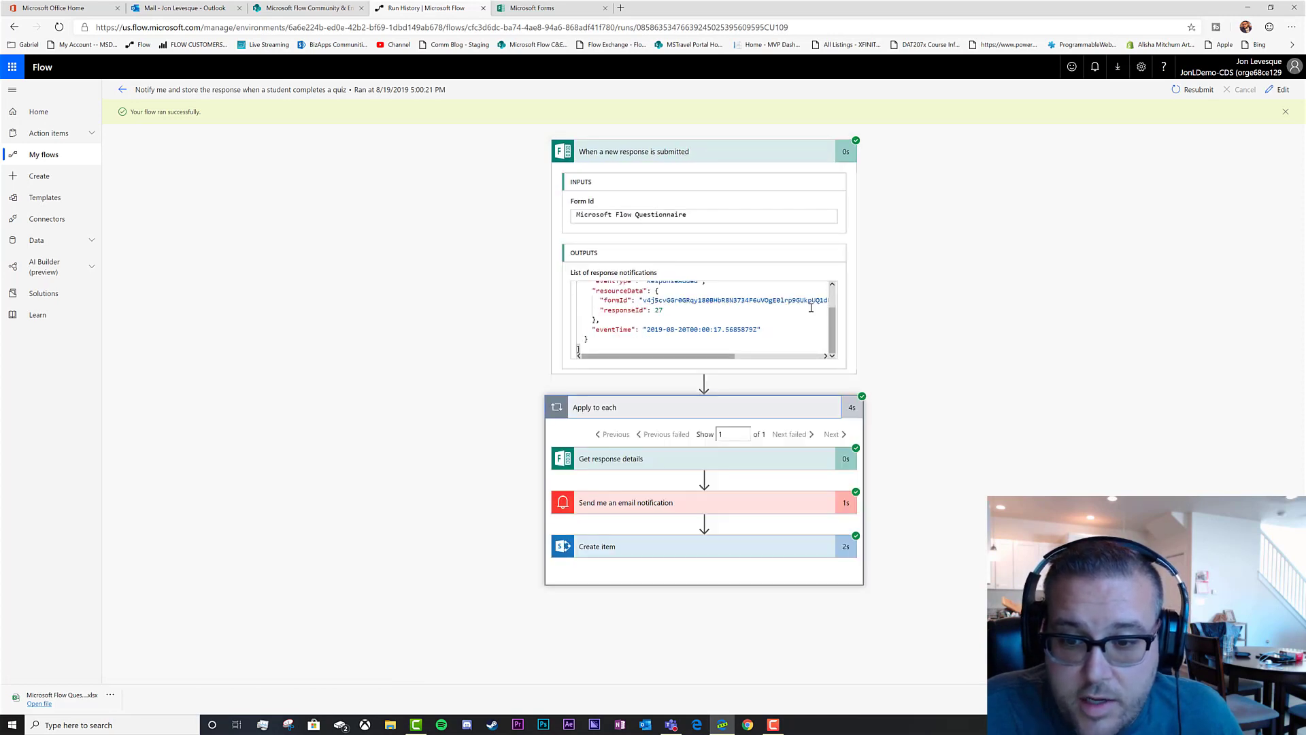
left_click(676, 503)
scroll(729, 511, "down", 3)
left_click(650, 633)
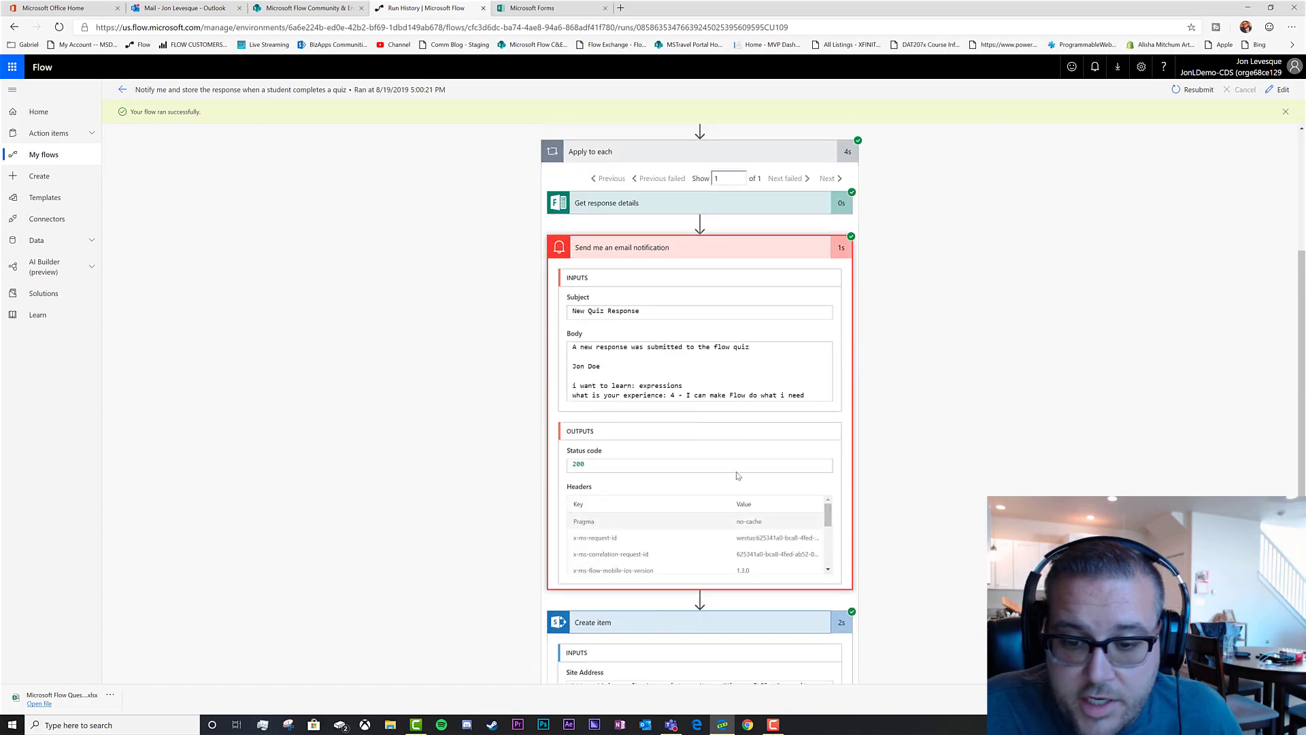
scroll(730, 491, "down", 5)
scroll(775, 466, "down", 2)
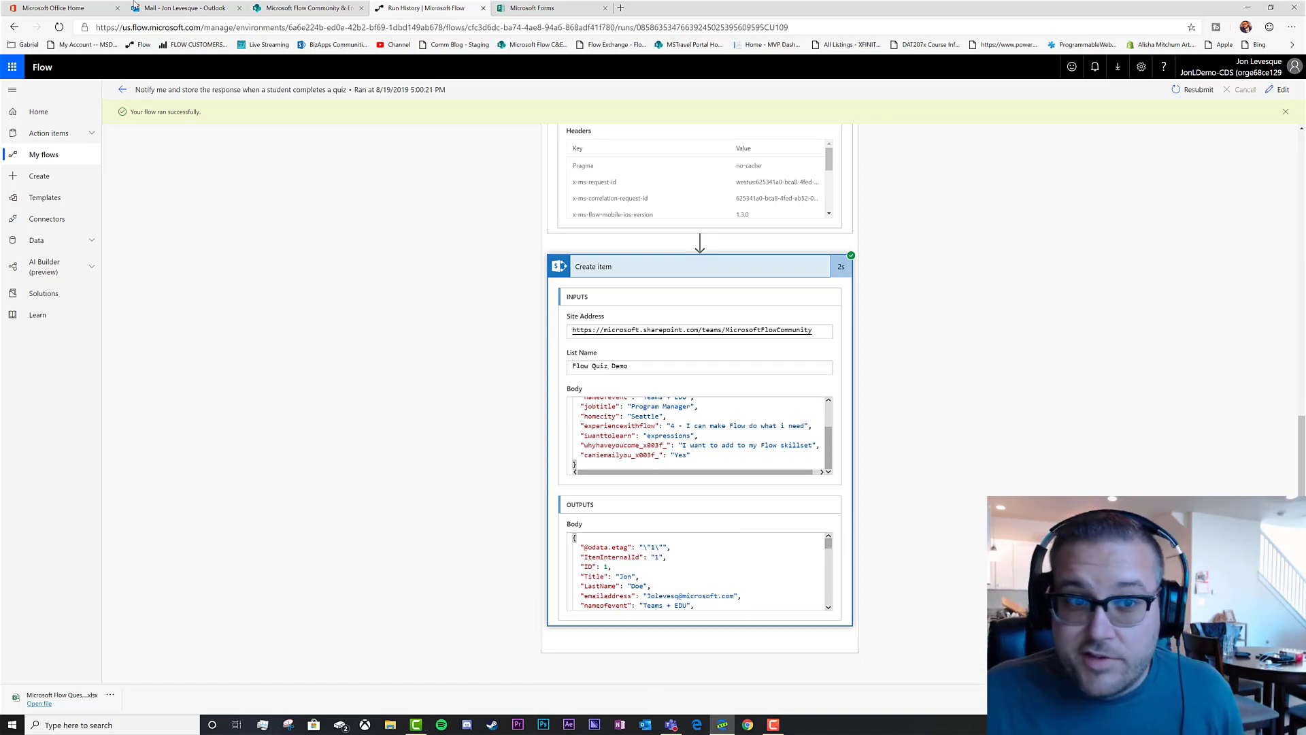
left_click(166, 8)
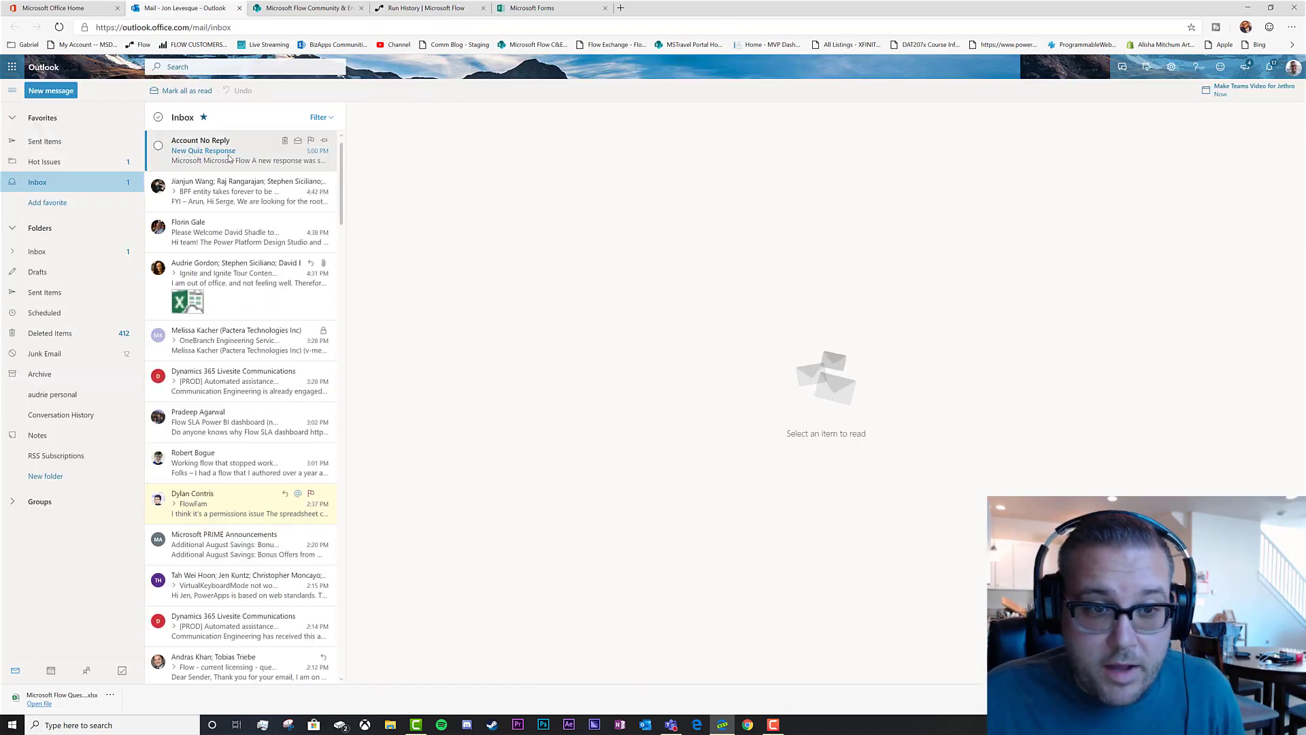
Read the New Quiz Response email showing the learning-goal and experience answers
left_click(230, 158)
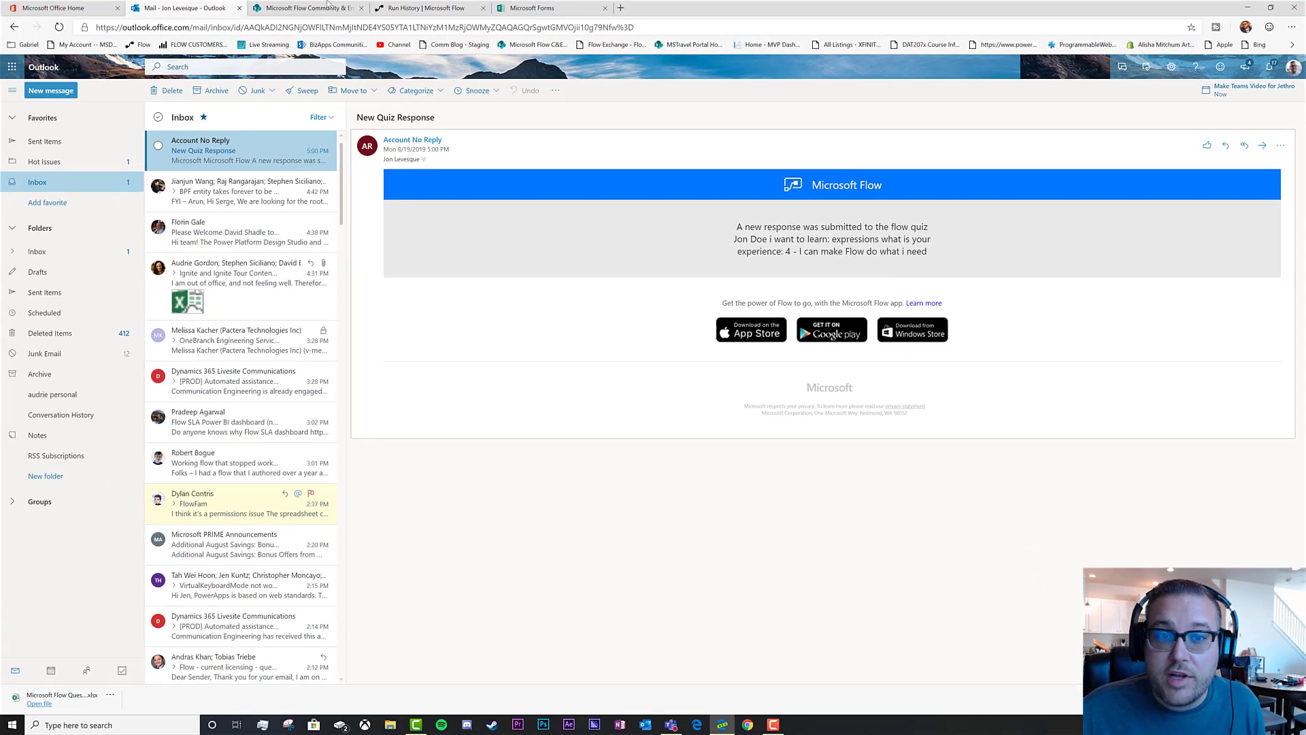
left_click(327, 7)
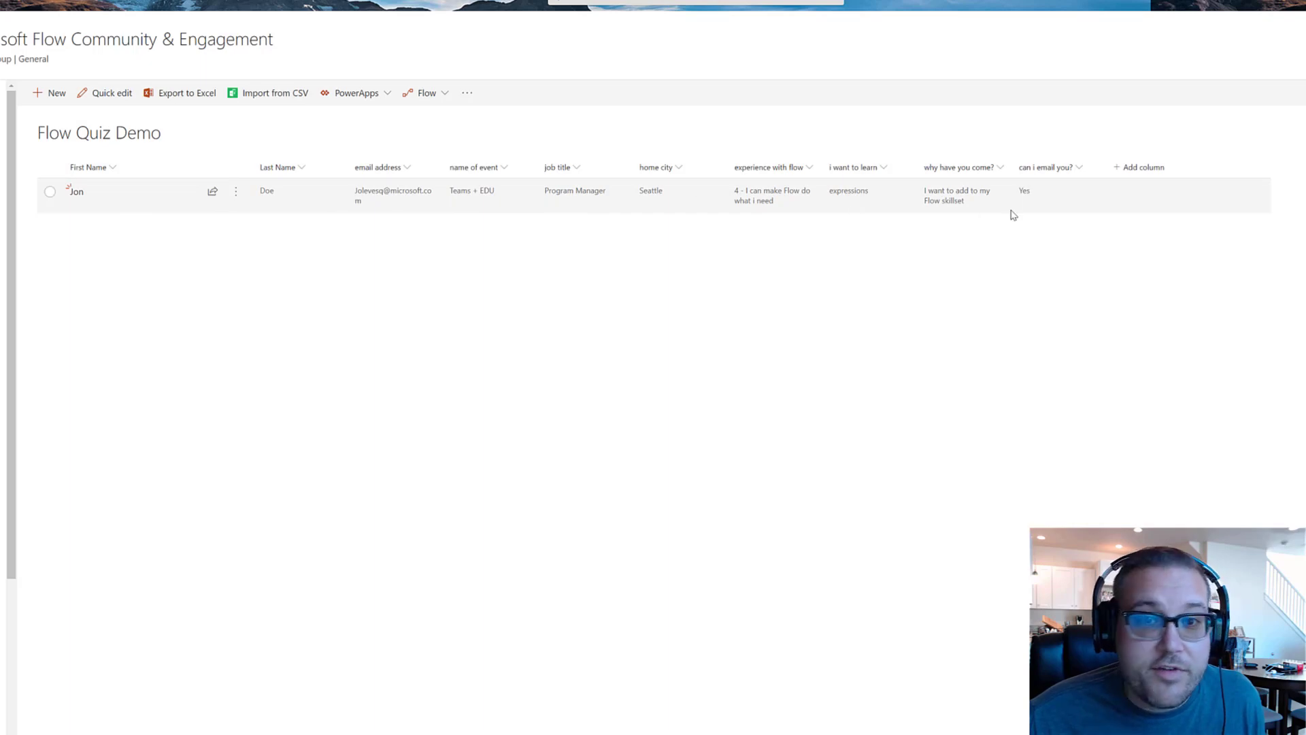
Compare the new response across the Flow Quiz Demo list, the email and the run history
left_click(427, 9)
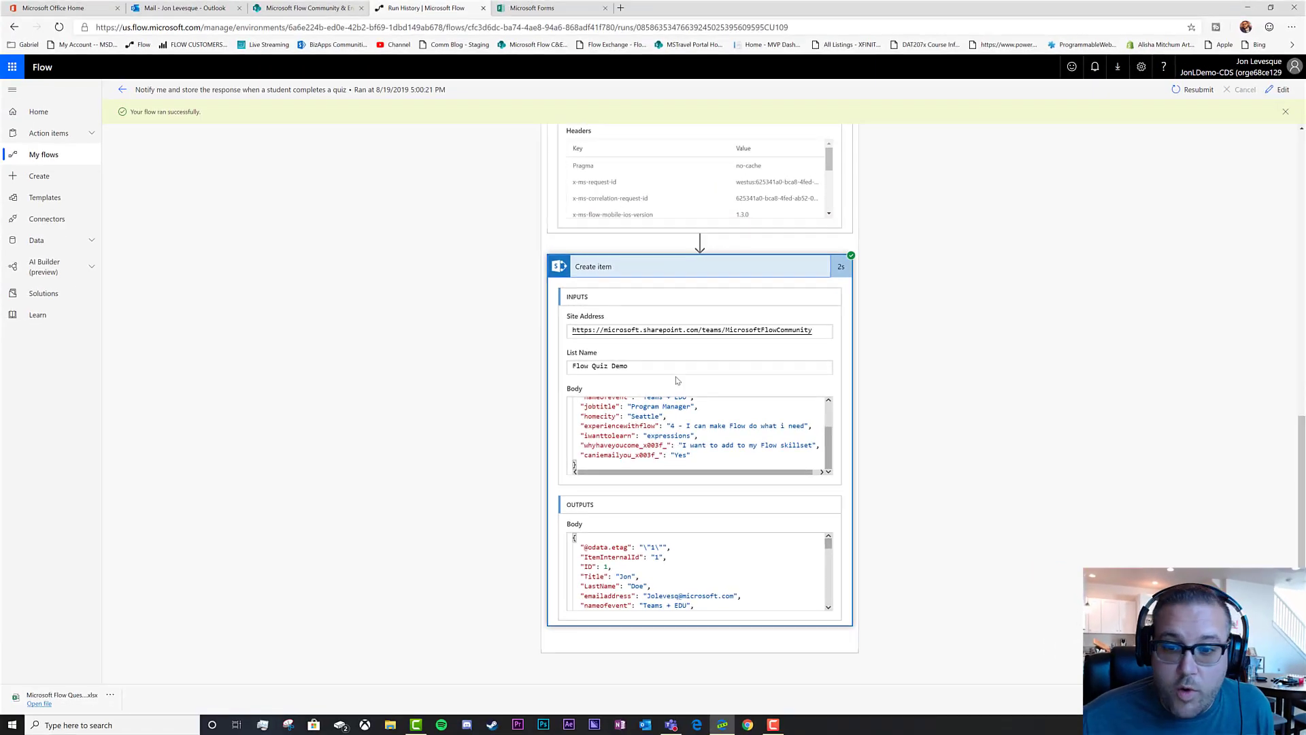
left_click(185, 9)
left_click(310, 8)
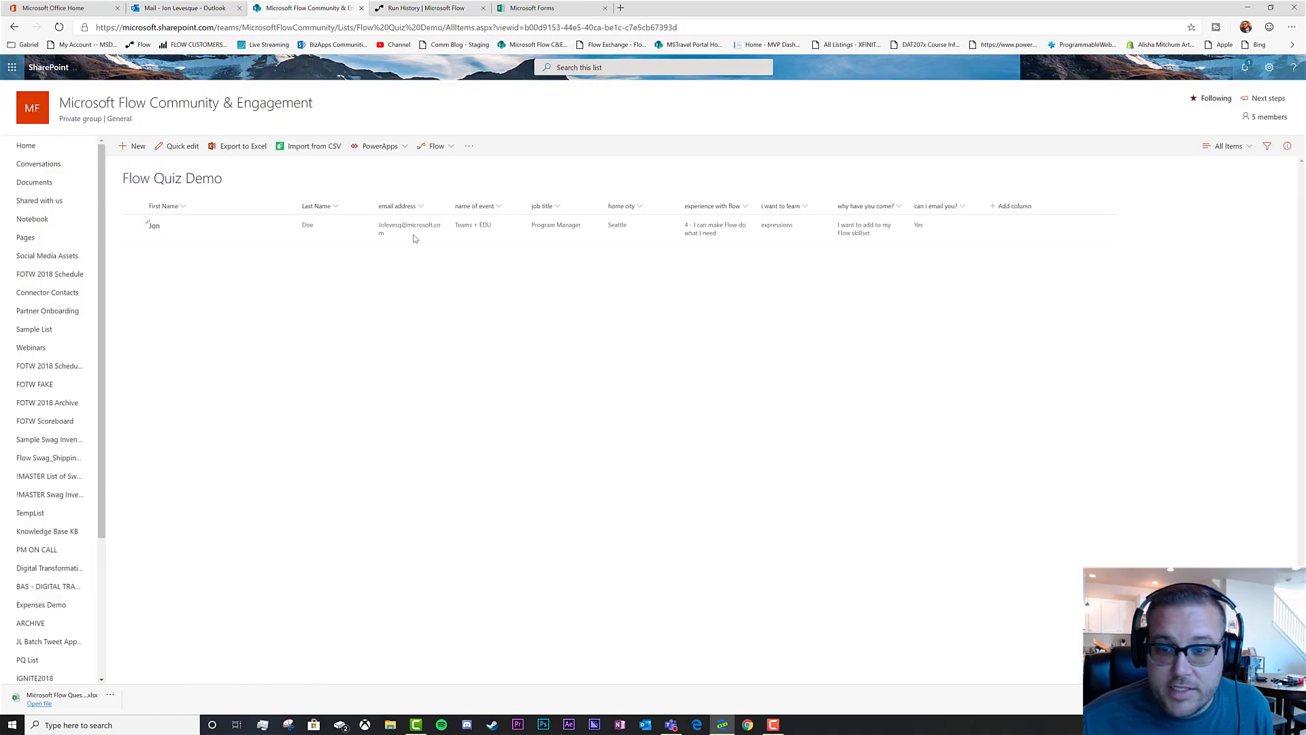
left_click(185, 8)
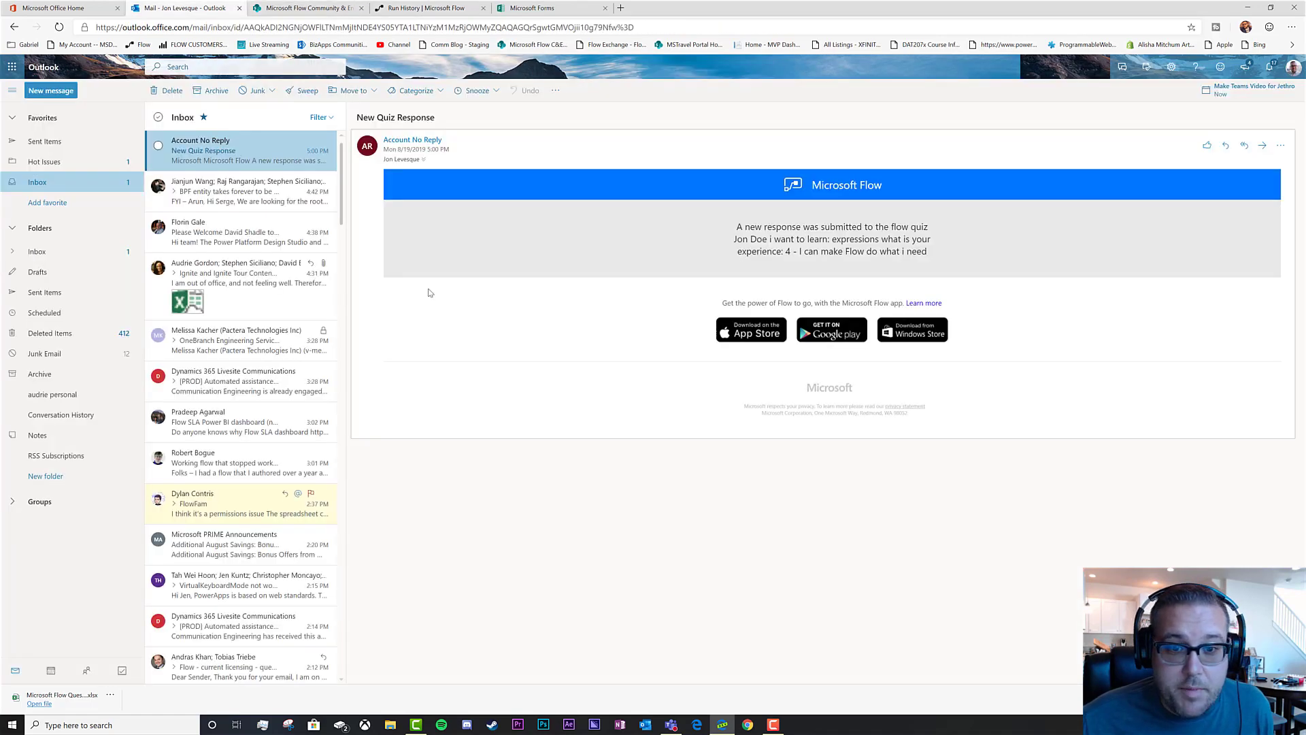
left_click(304, 8)
left_click(426, 9)
scroll(689, 325, "up", 5)
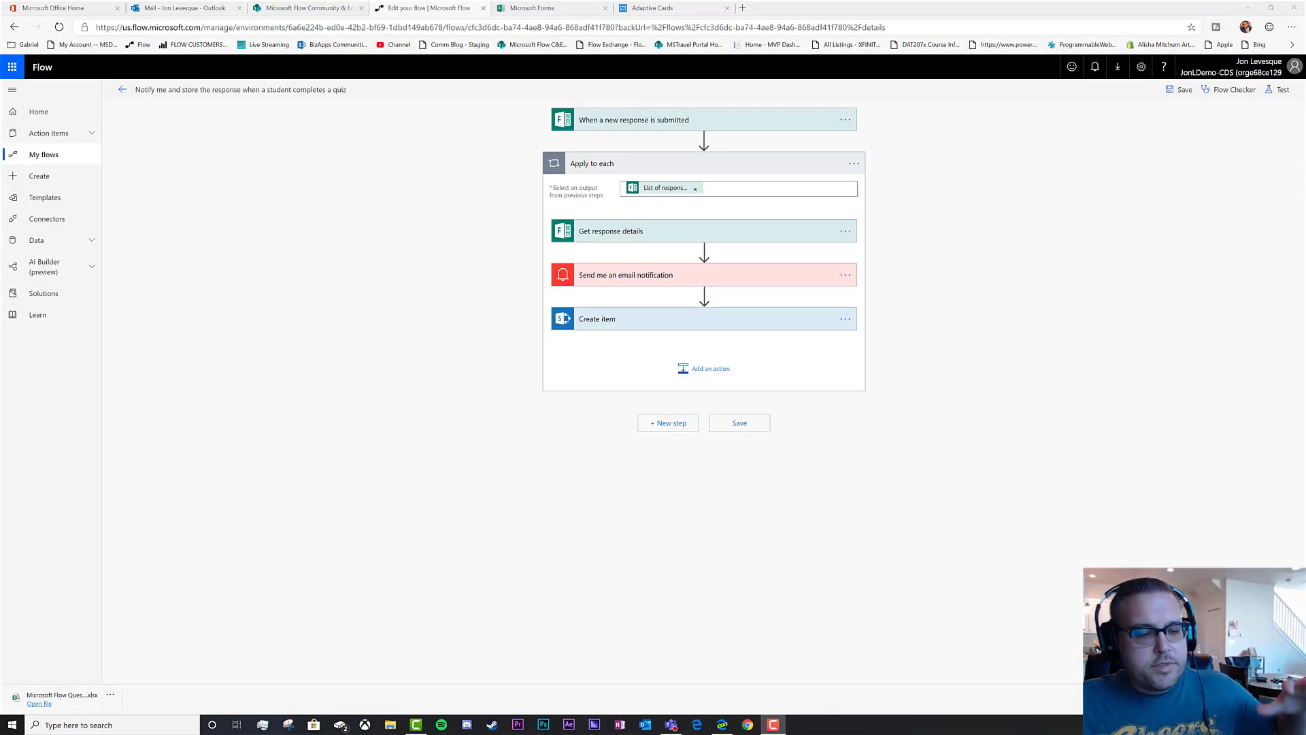
Add the Teams action 'Post your own adaptive card as the Flow bot to a user' after Create item
left_click(709, 376)
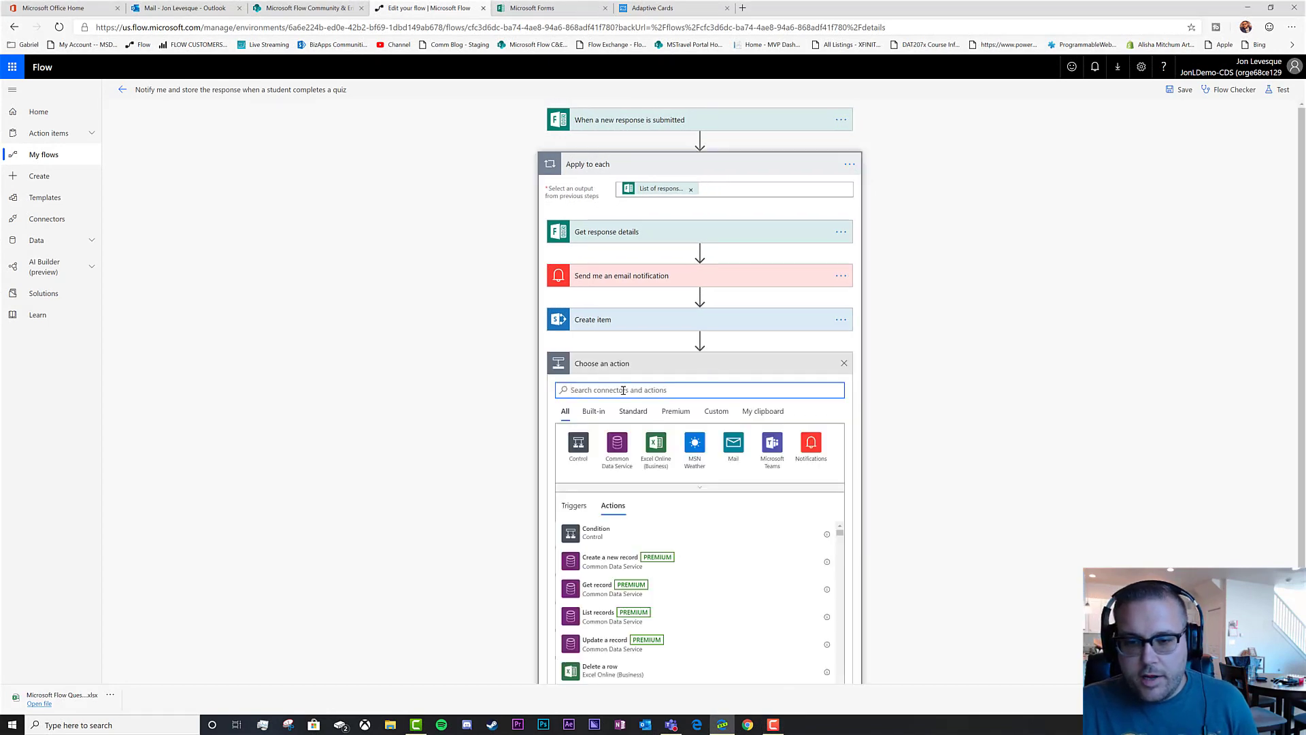
type("Teams")
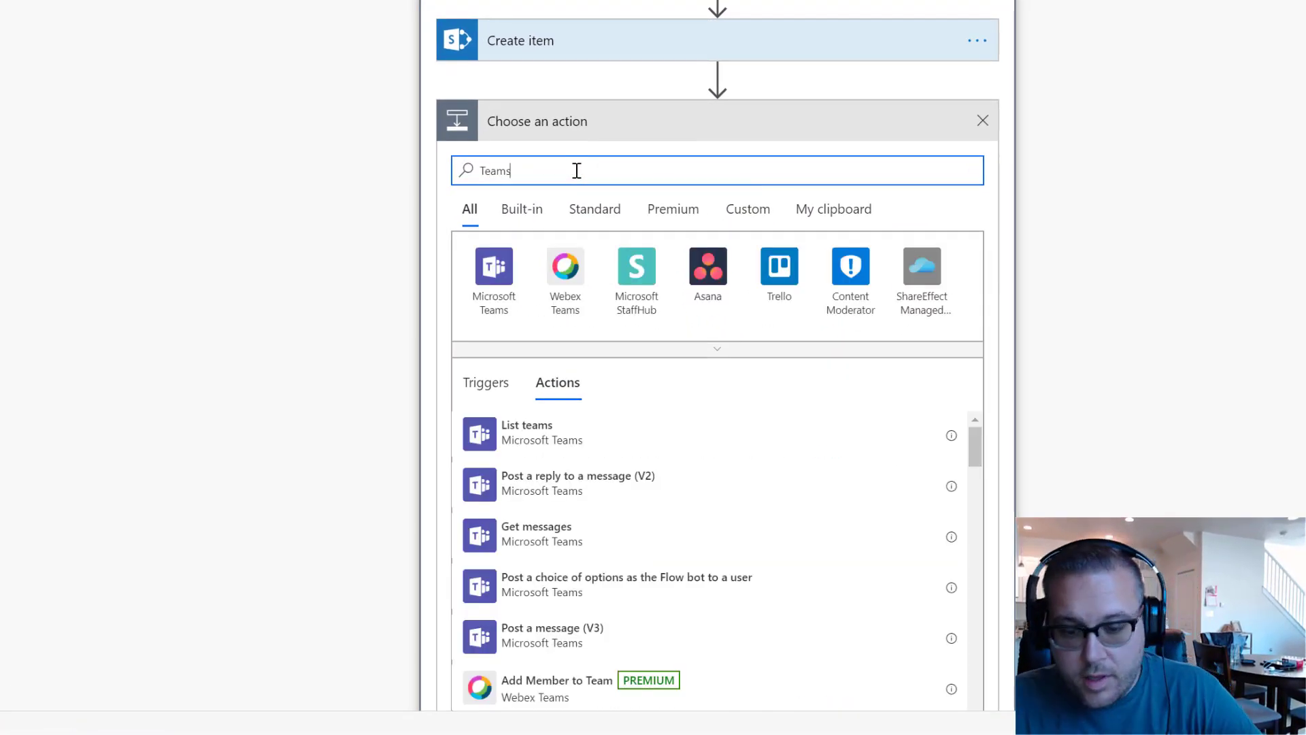
left_click(500, 271)
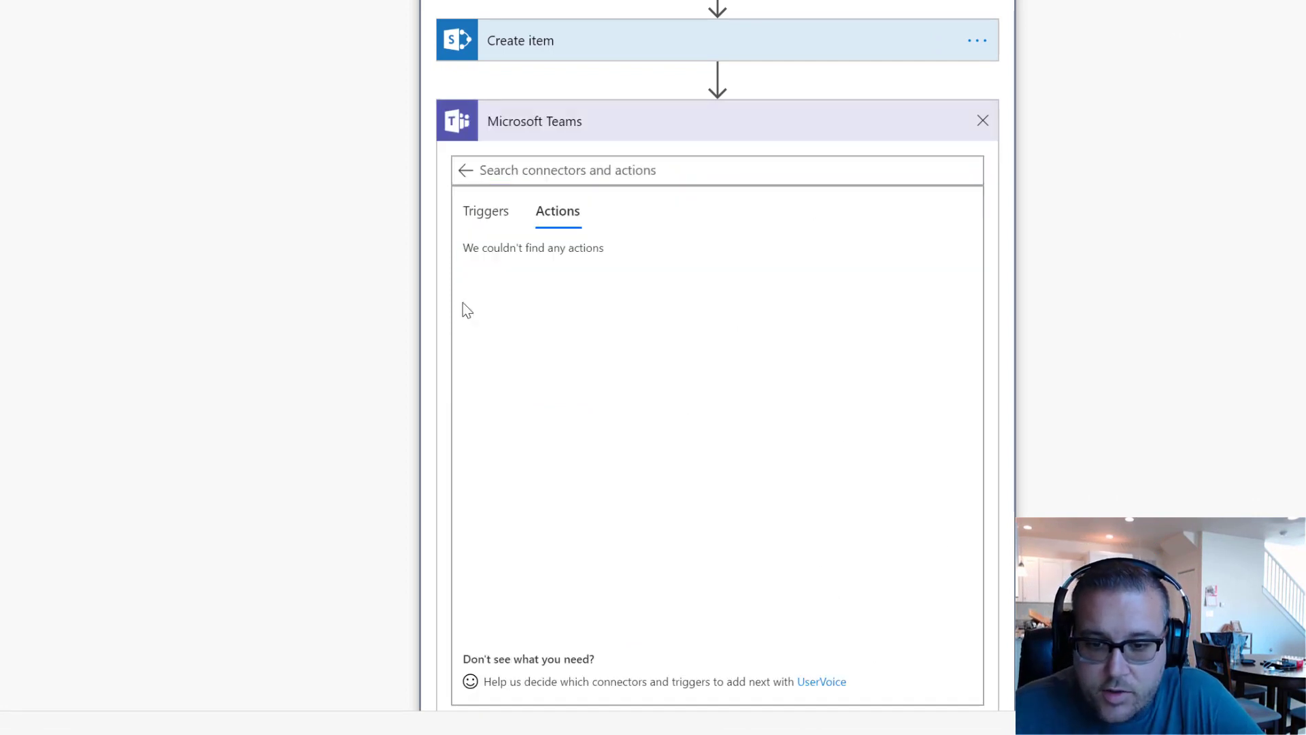
scroll(702, 391, "down", 3)
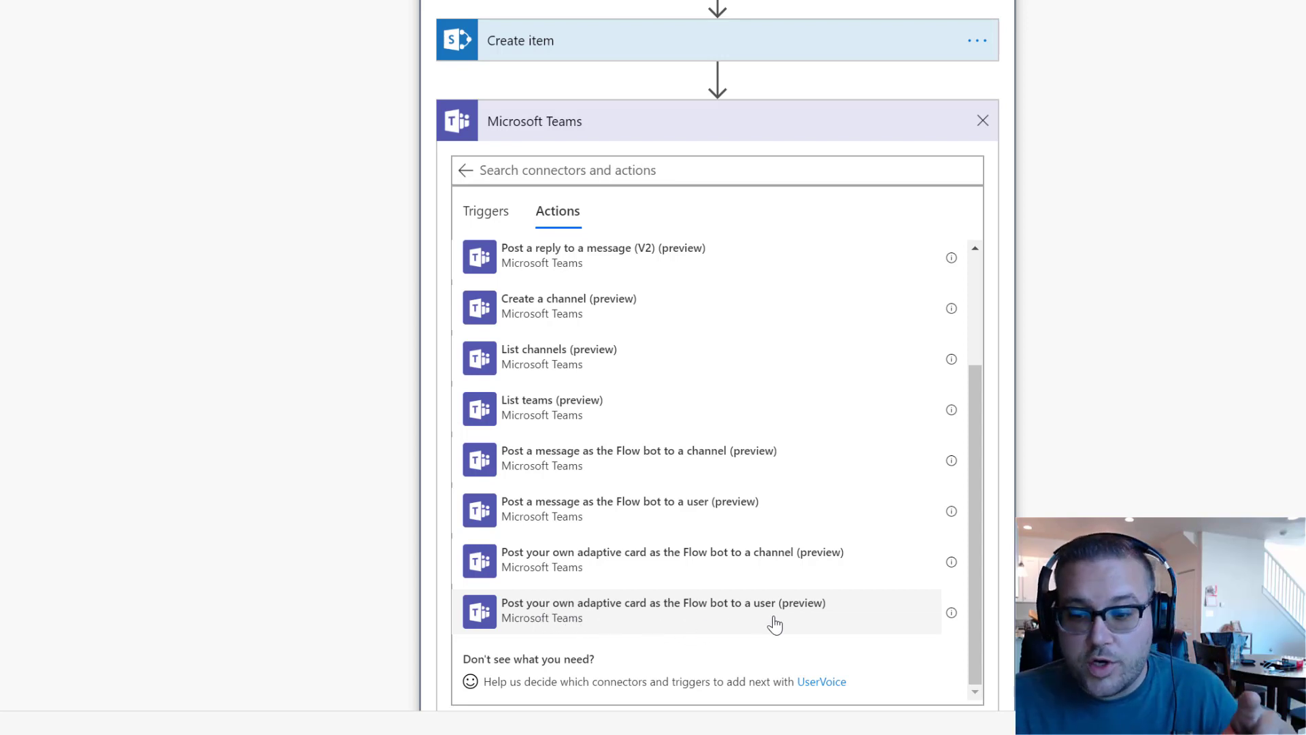
left_click(775, 623)
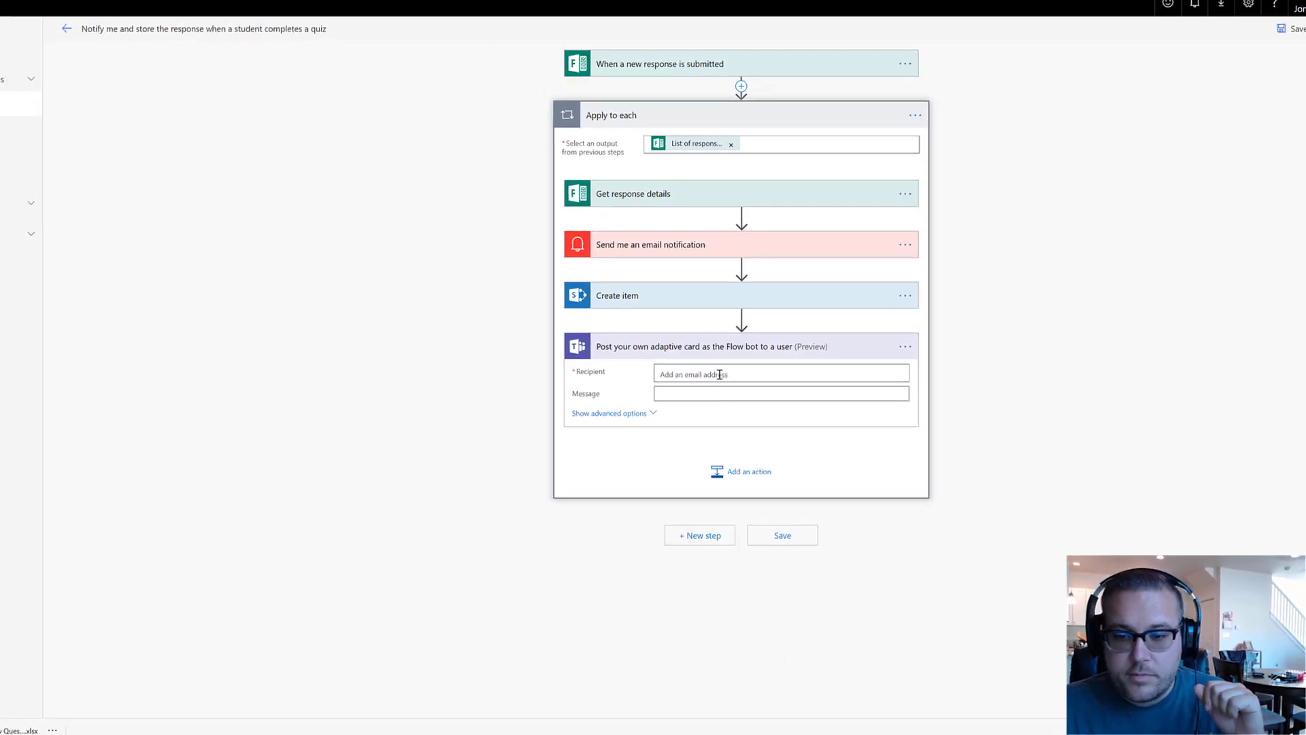
Set the adaptive card's recipient to your own account by entering your e-mail address
left_click(720, 374)
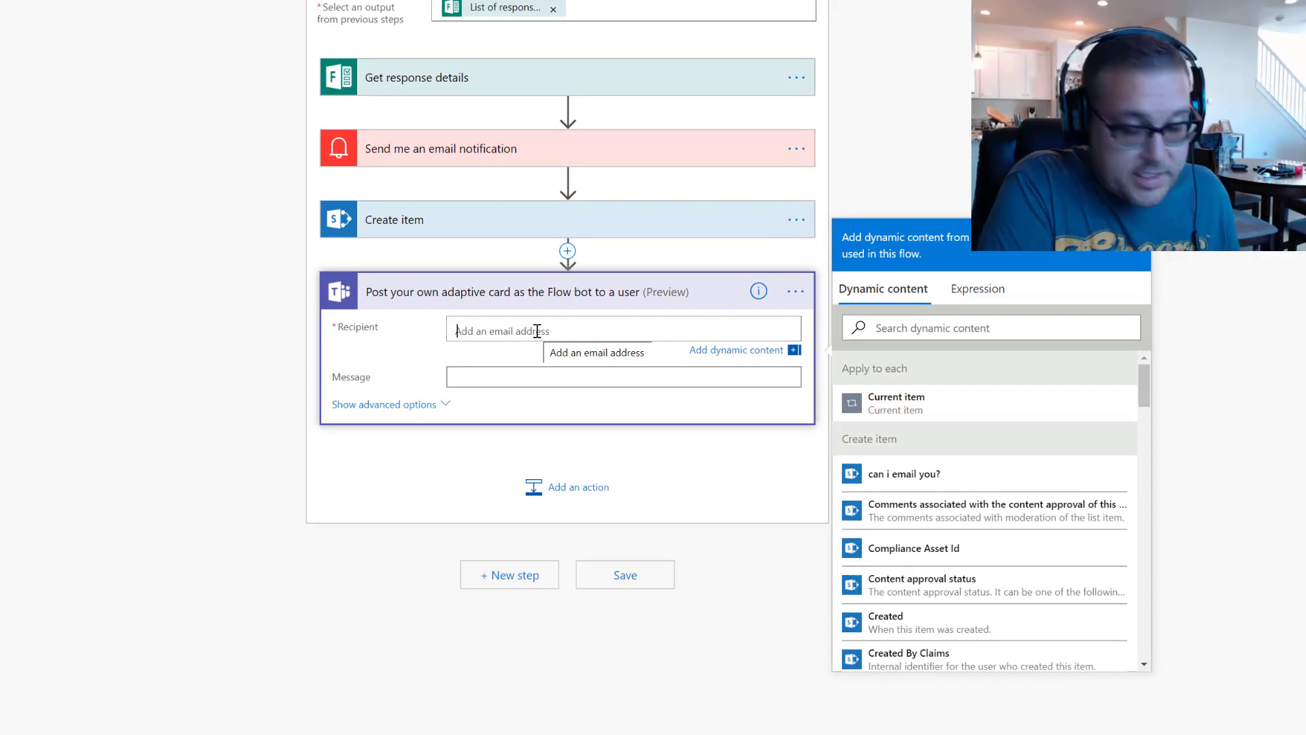
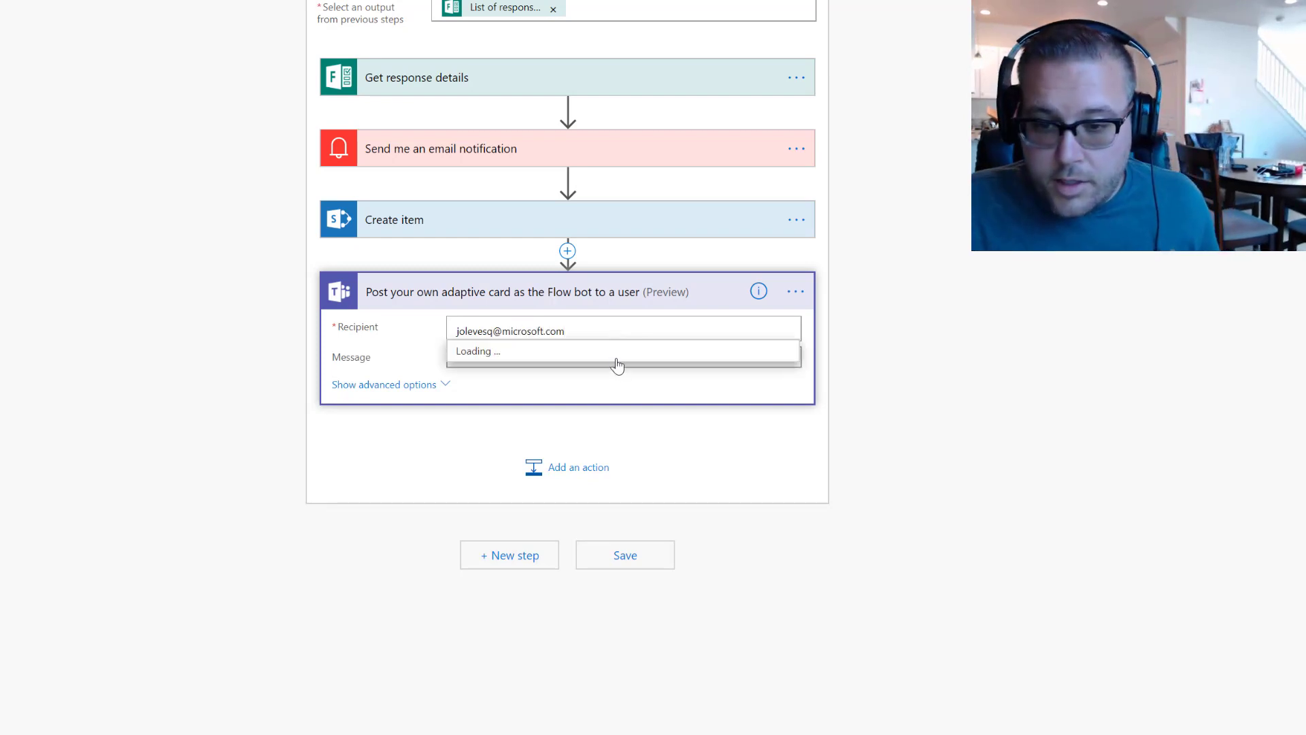
left_click(694, 372)
left_click(532, 365)
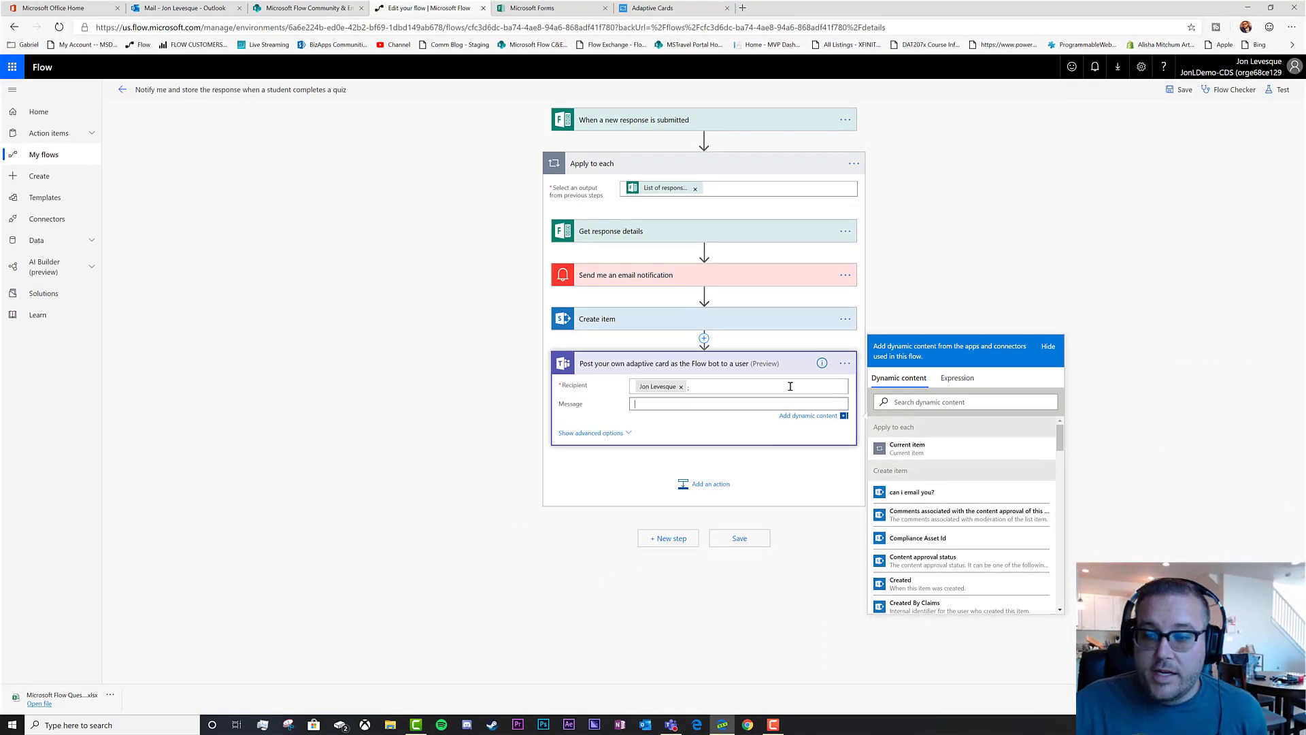
left_click(661, 10)
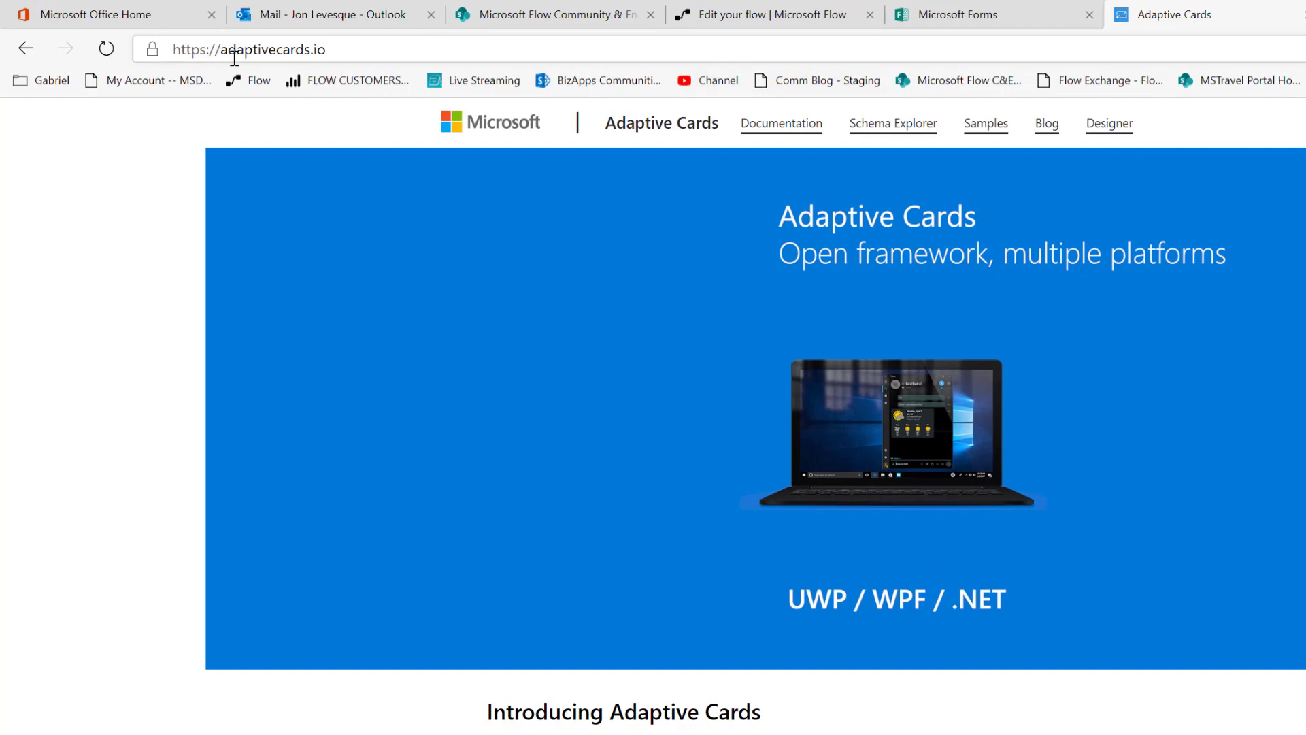
Open the Adaptive Cards Designer and retitle the sample card 'New Quiz Response'
left_click_drag(327, 49, 151, 47)
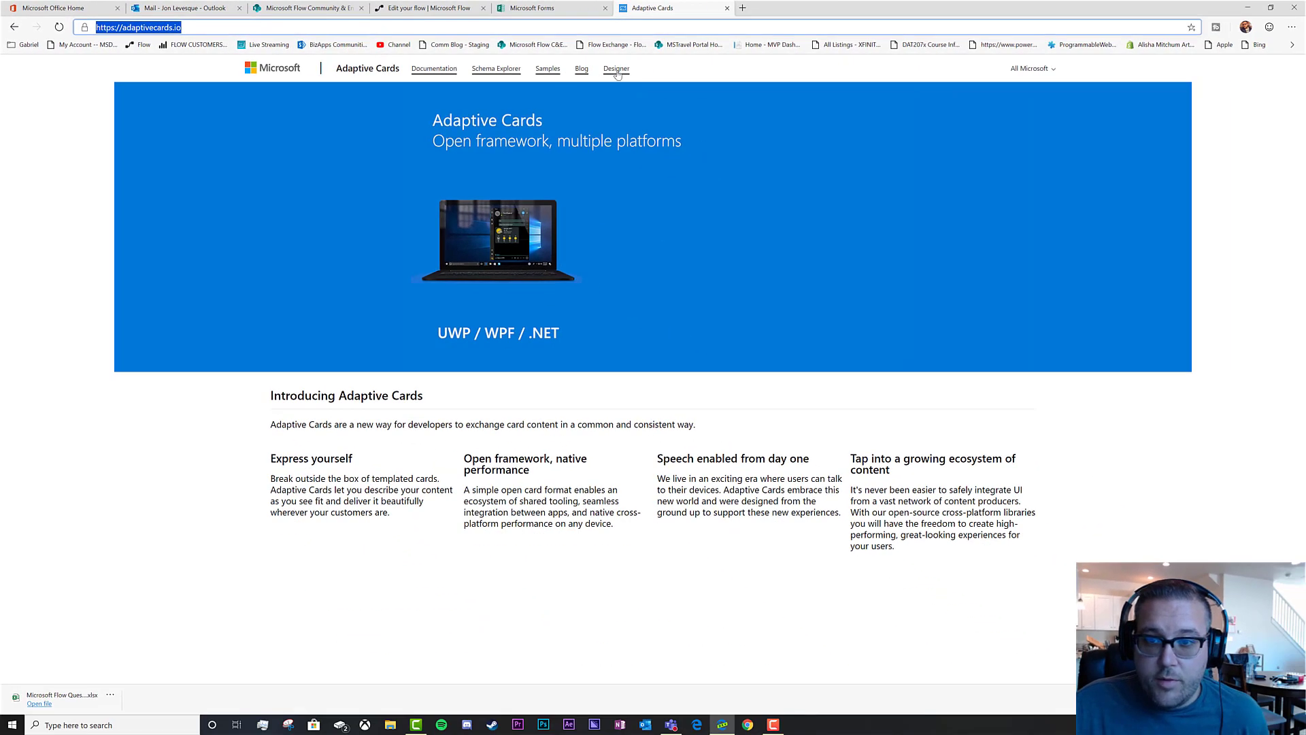
left_click(617, 71)
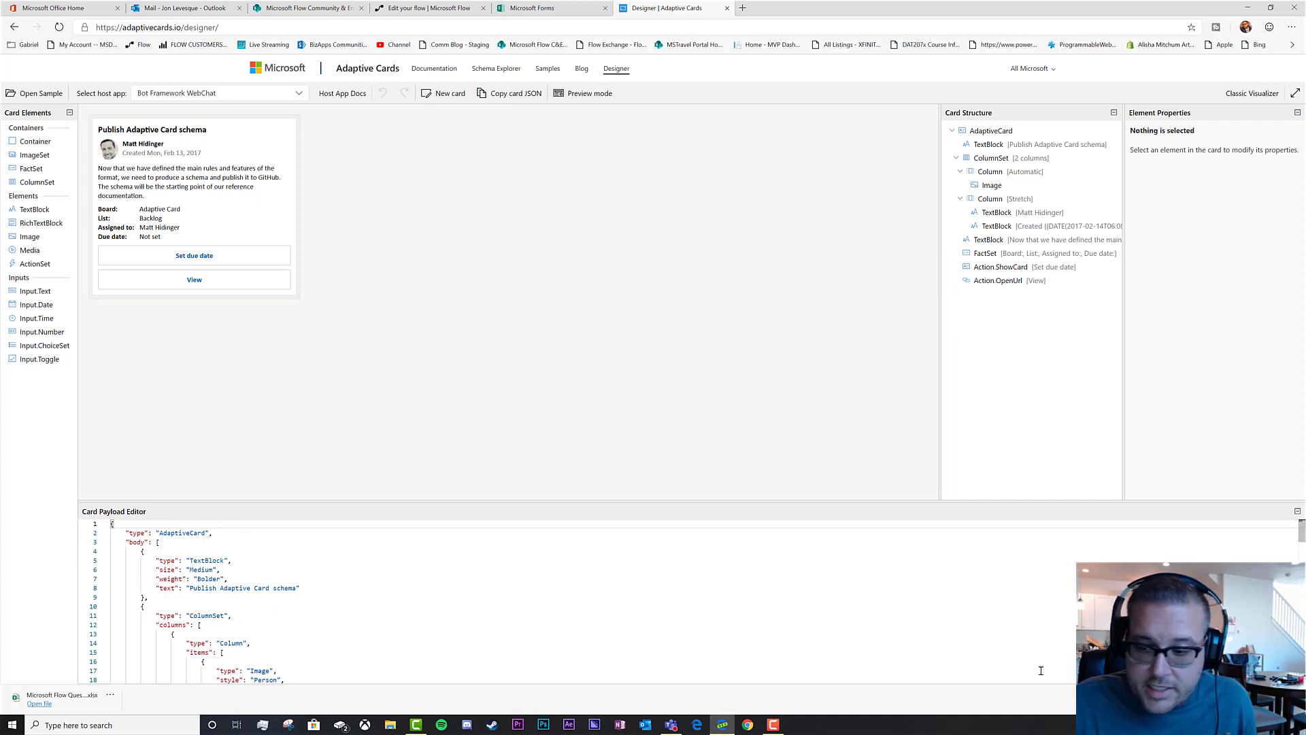
left_click(1293, 698)
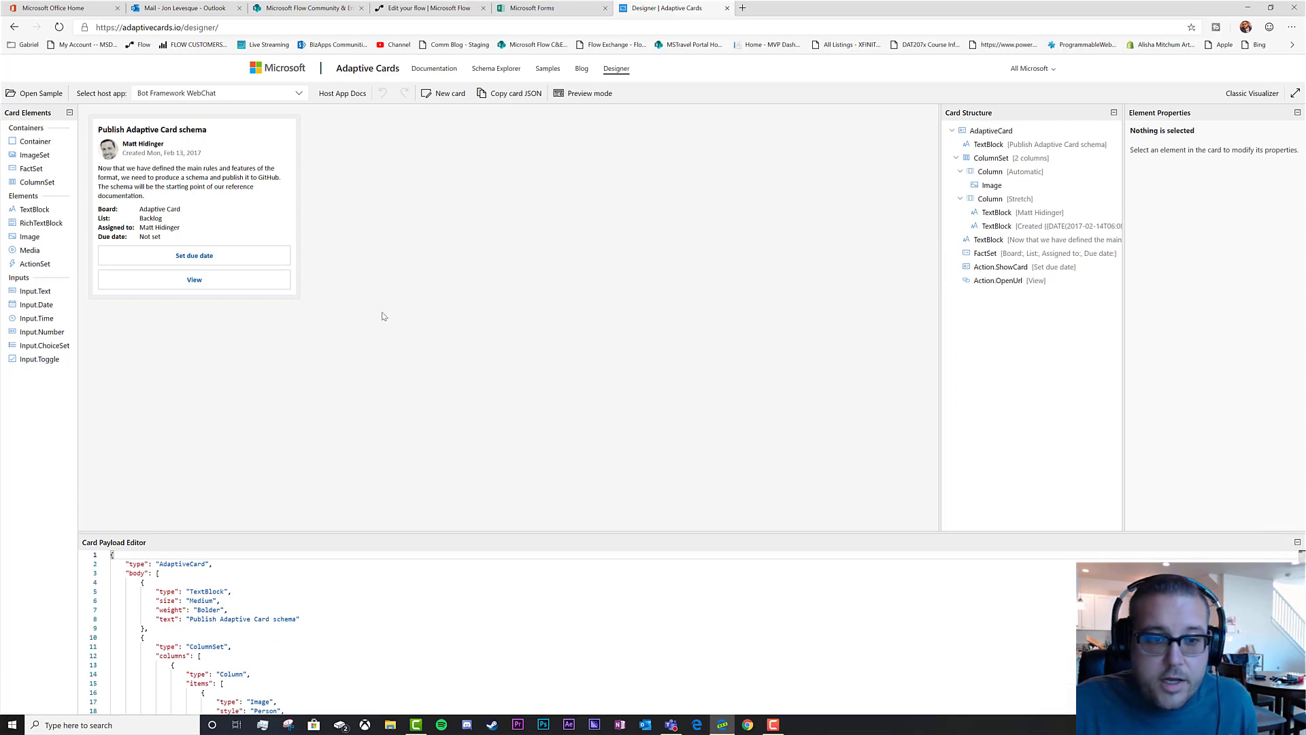
left_click(153, 132)
double_click(215, 132)
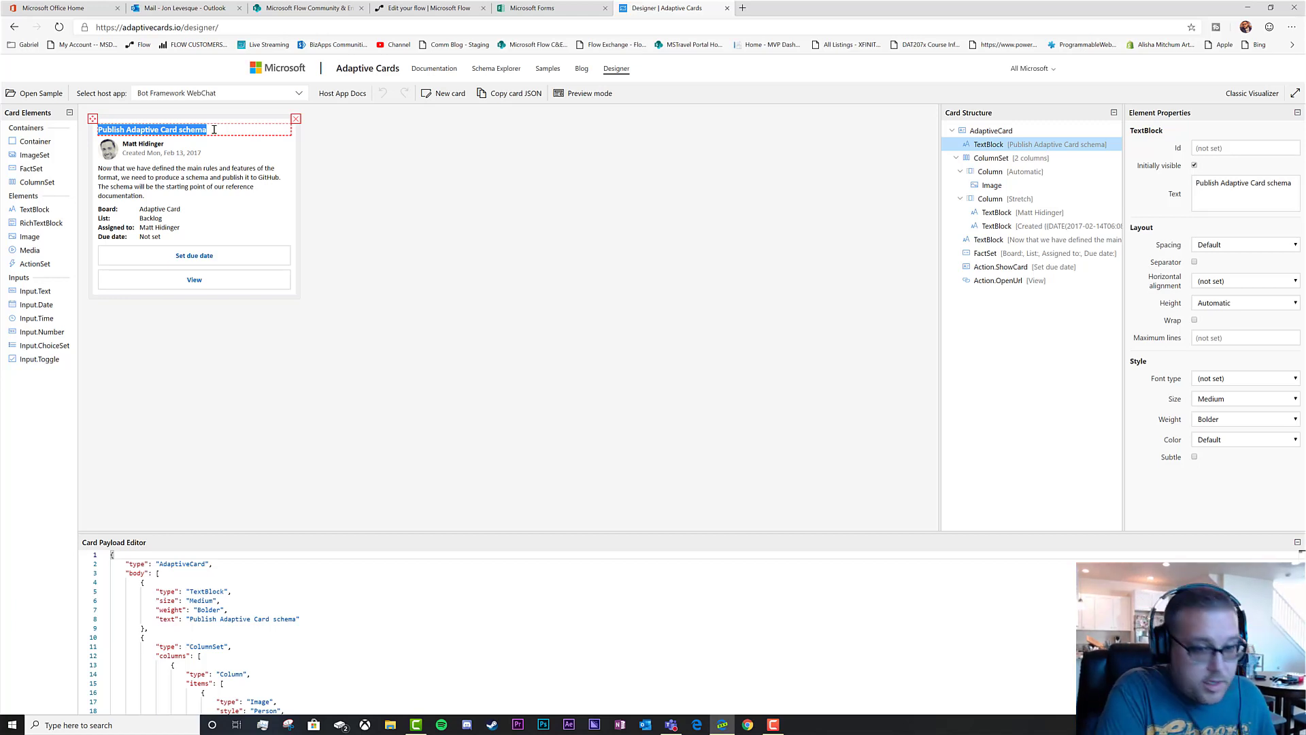
type("New Quiz Response")
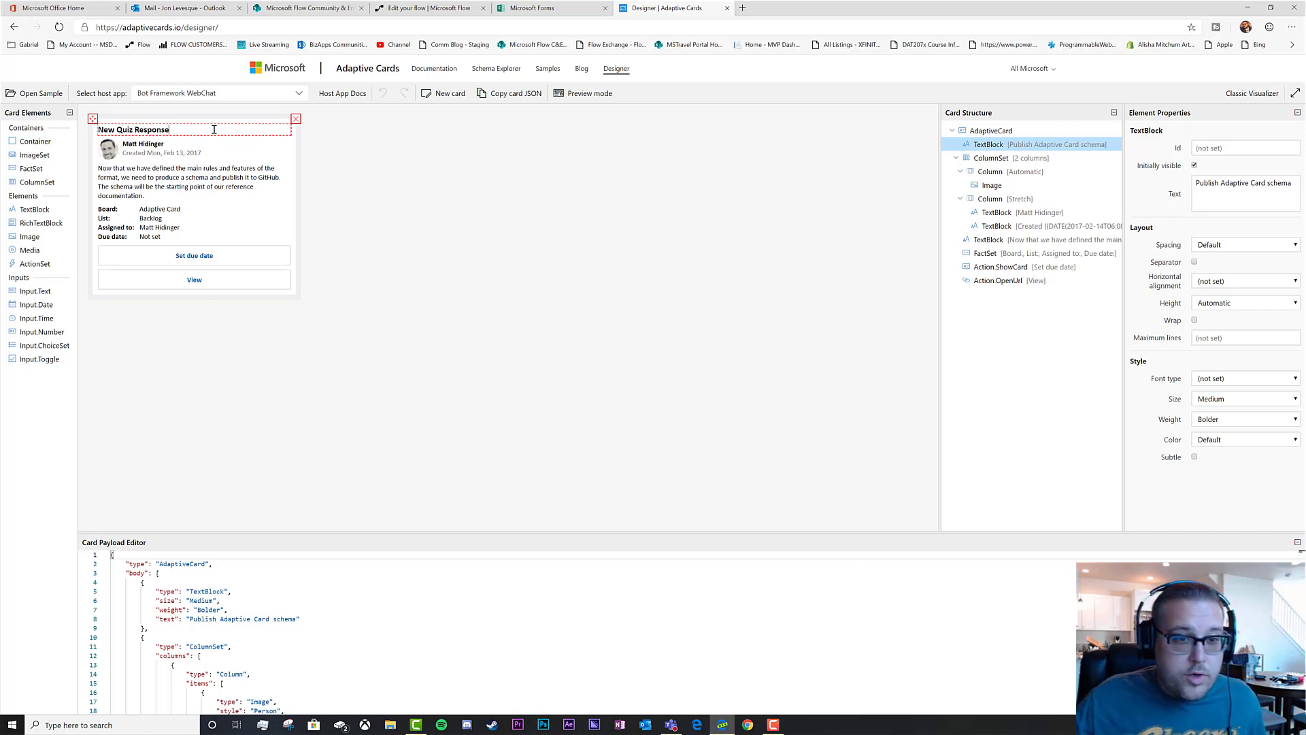
left_click(107, 151)
Change the author line to 'Name' and delete the Created date line
left_click(210, 155)
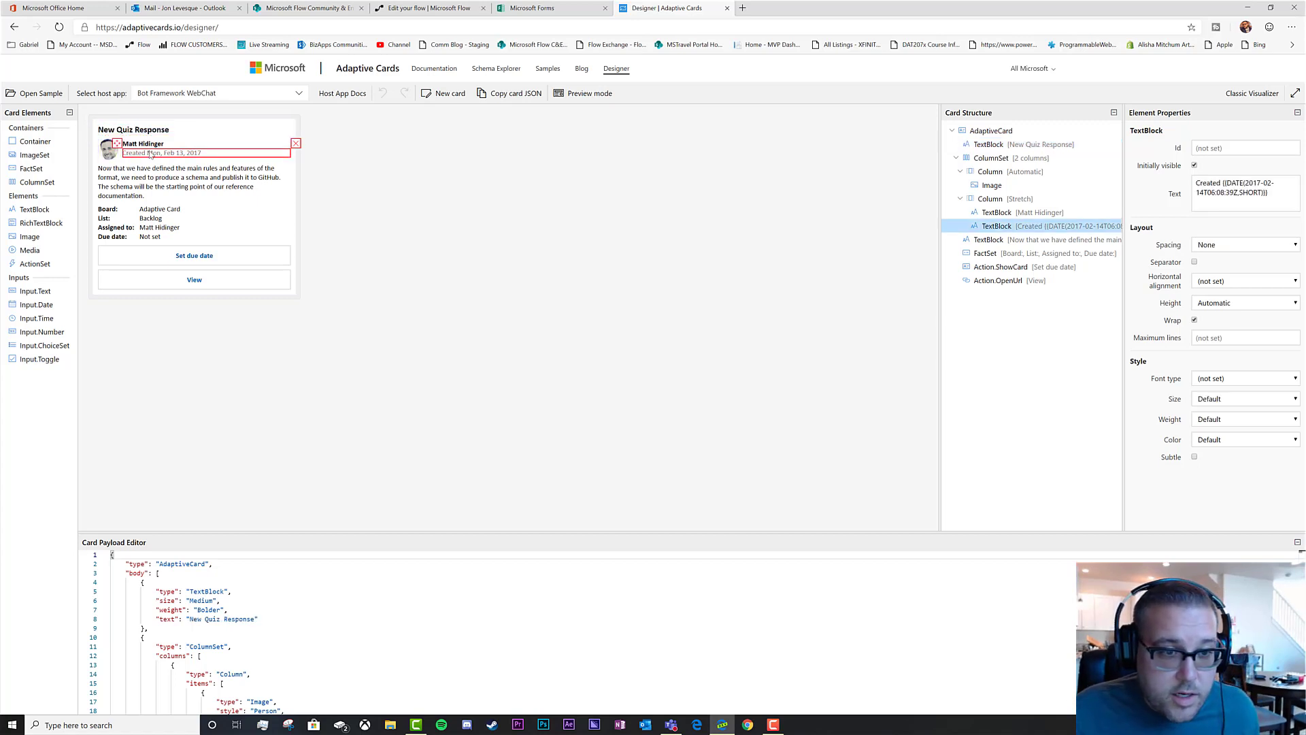
left_click(154, 147)
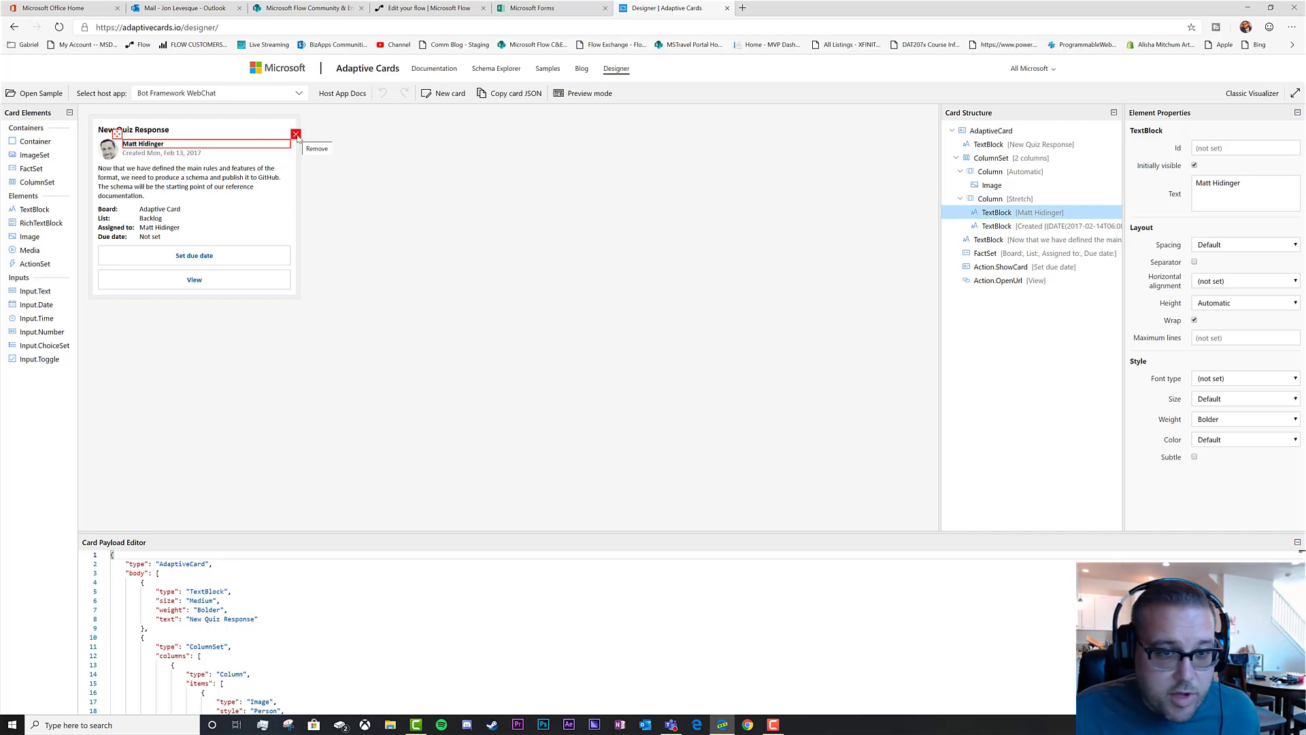
double_click(161, 144)
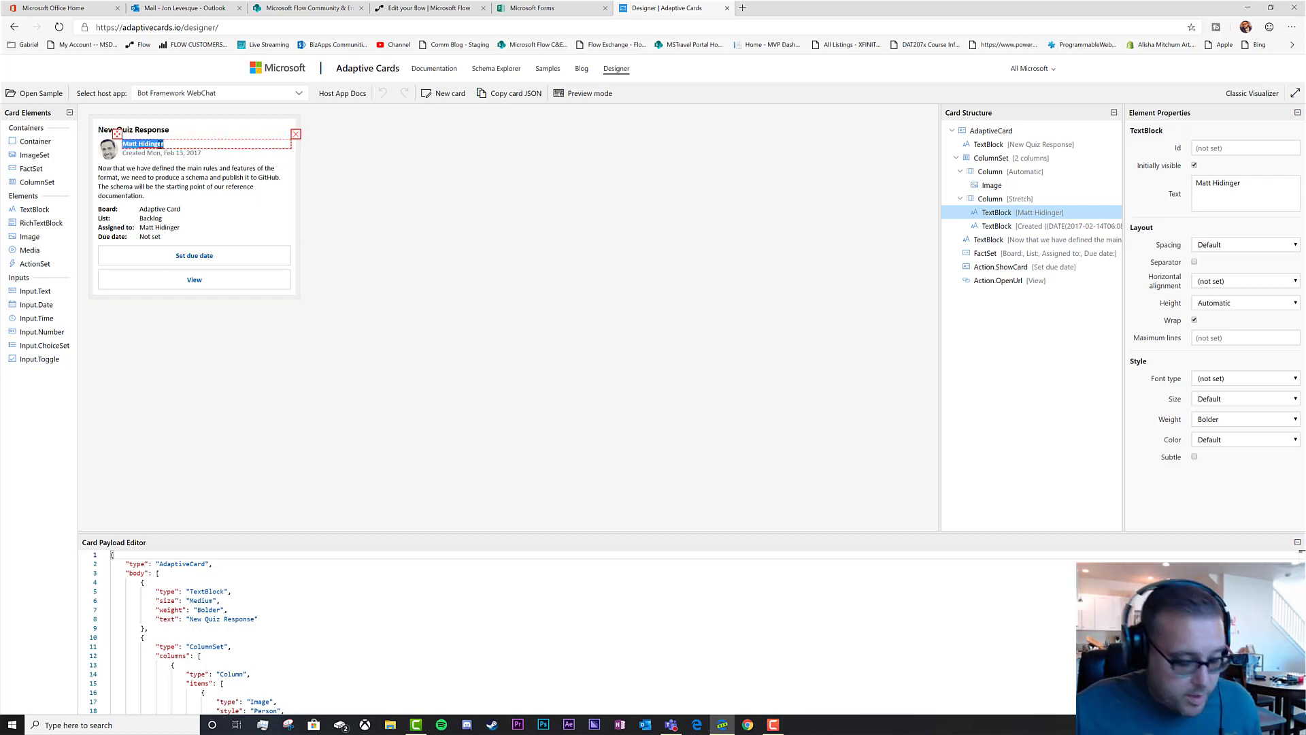
type("Name:")
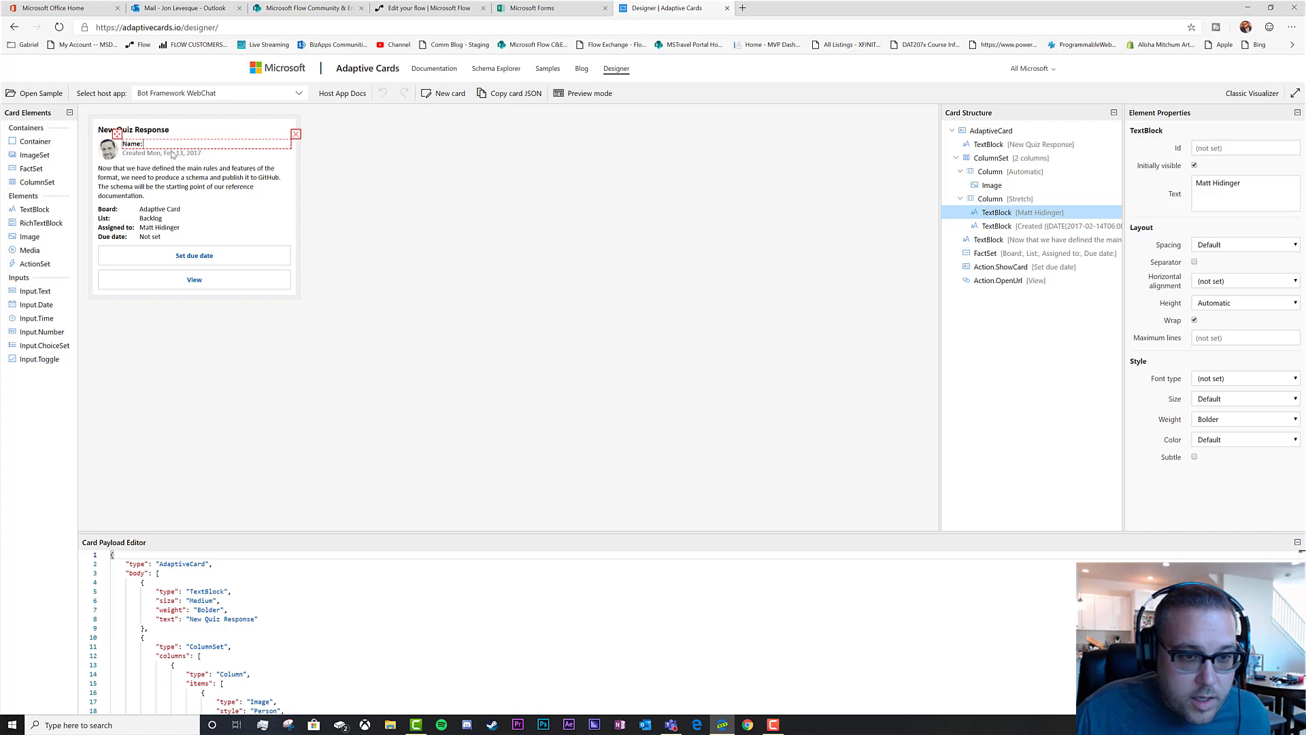
double_click(233, 152)
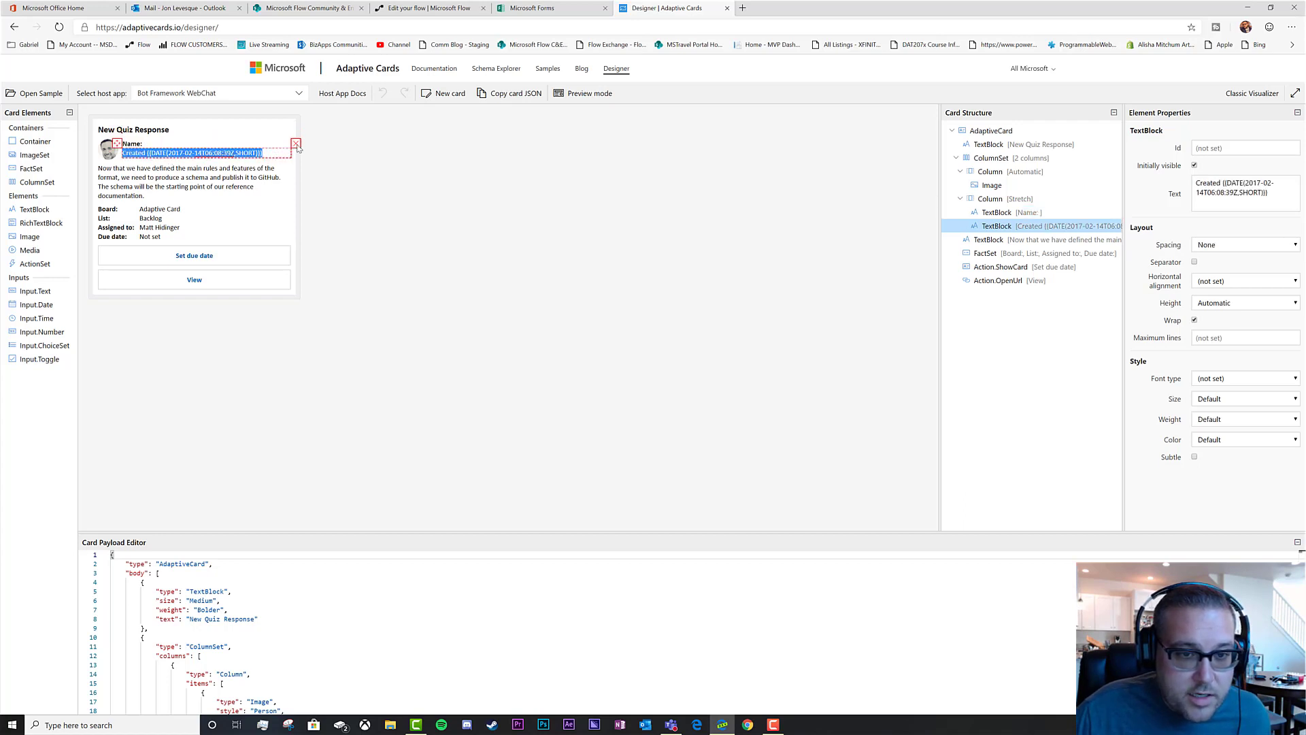
left_click(297, 144)
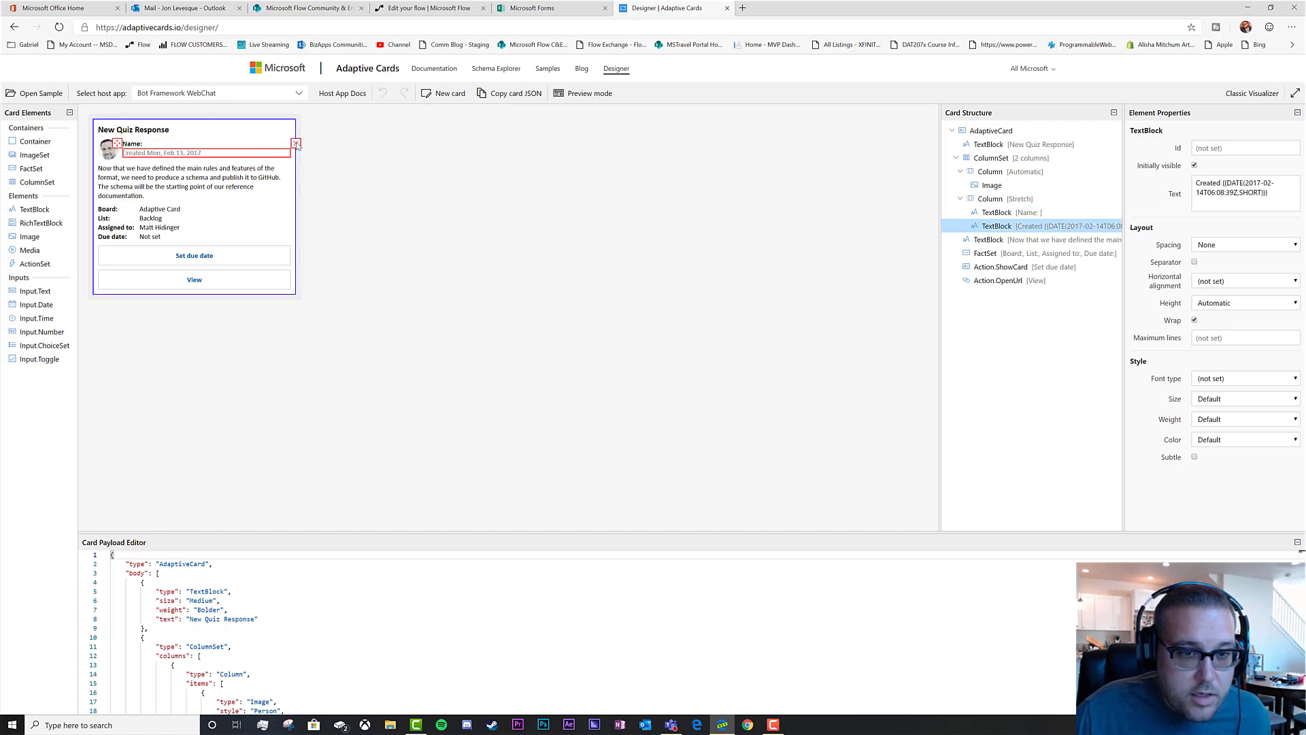
left_click(296, 144)
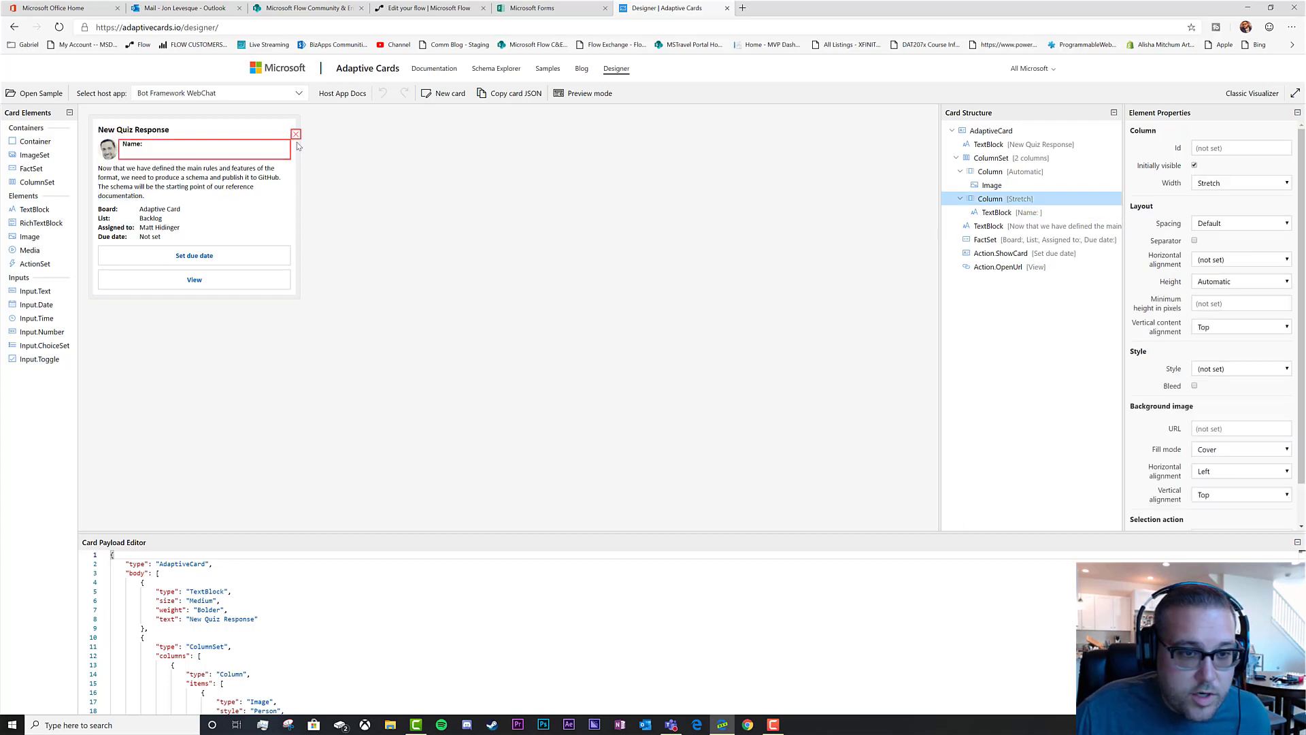
Reword the description to 'The Responses can be seen at the following link' and delete the facts block
left_click(156, 179)
double_click(146, 195)
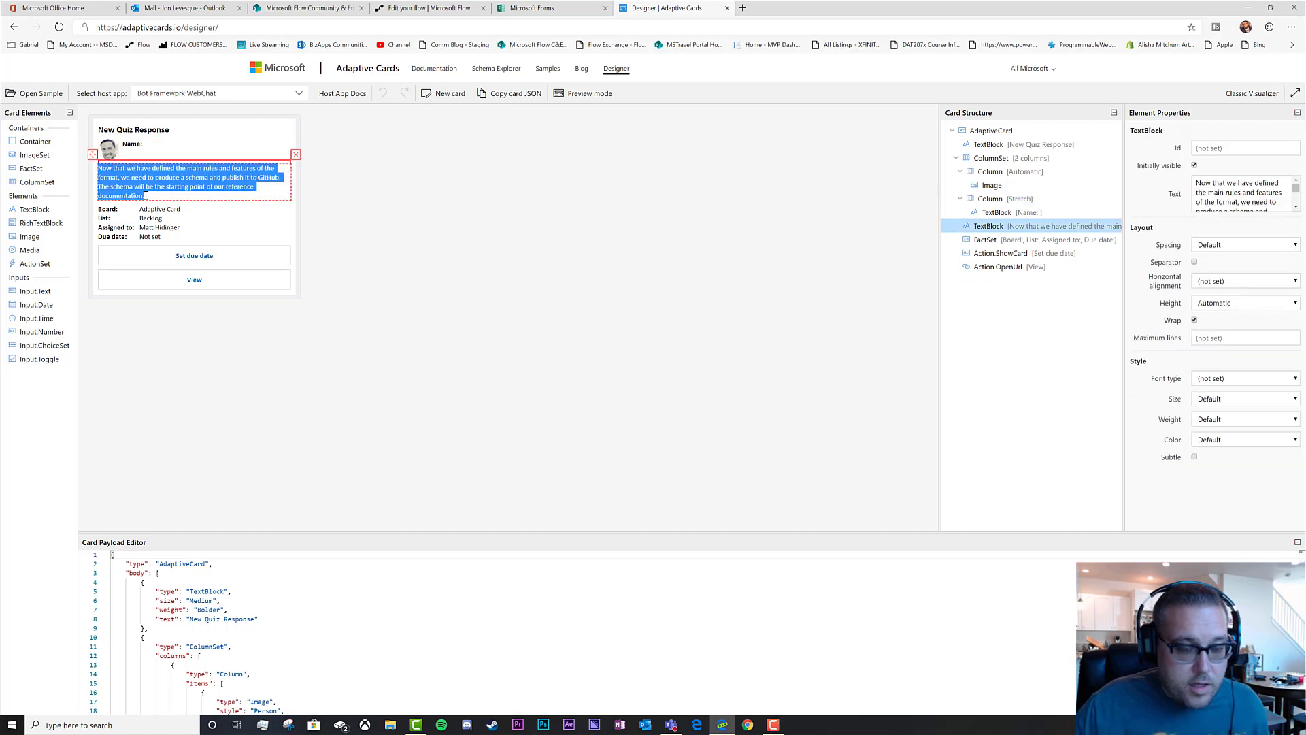
type("T")
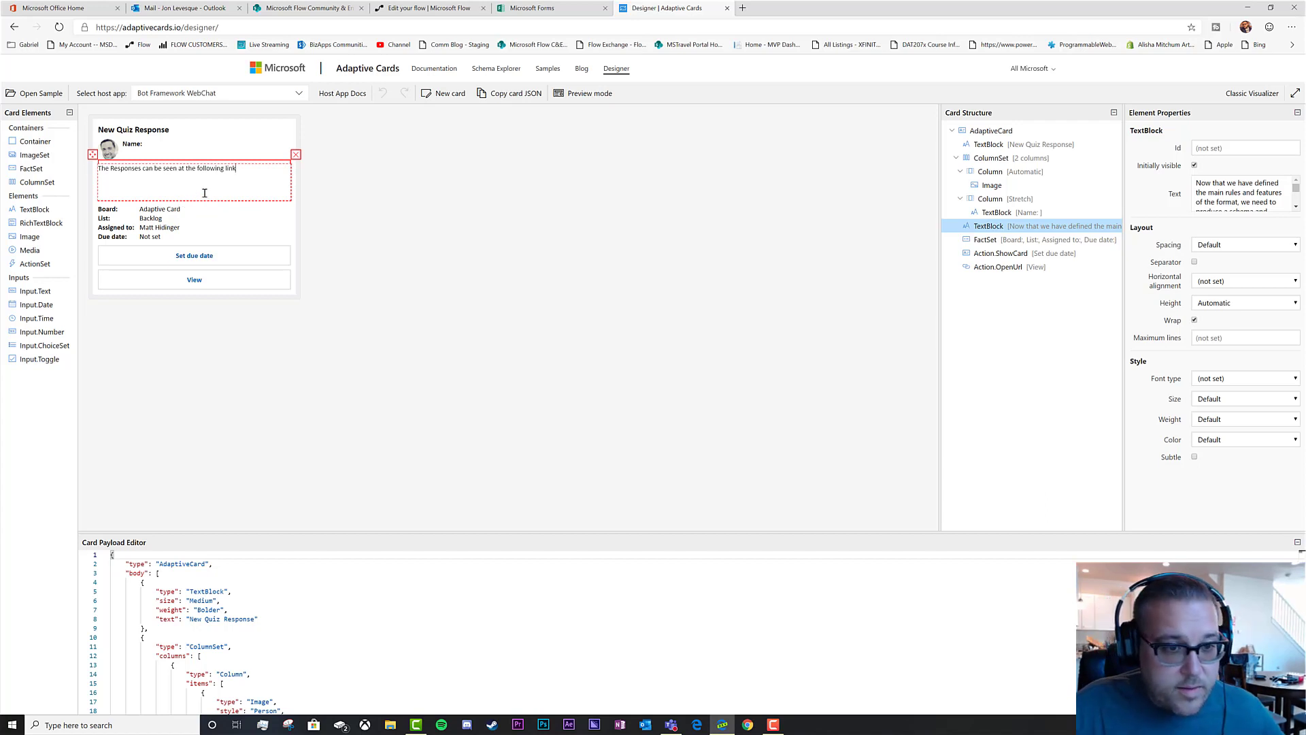
left_click(242, 190)
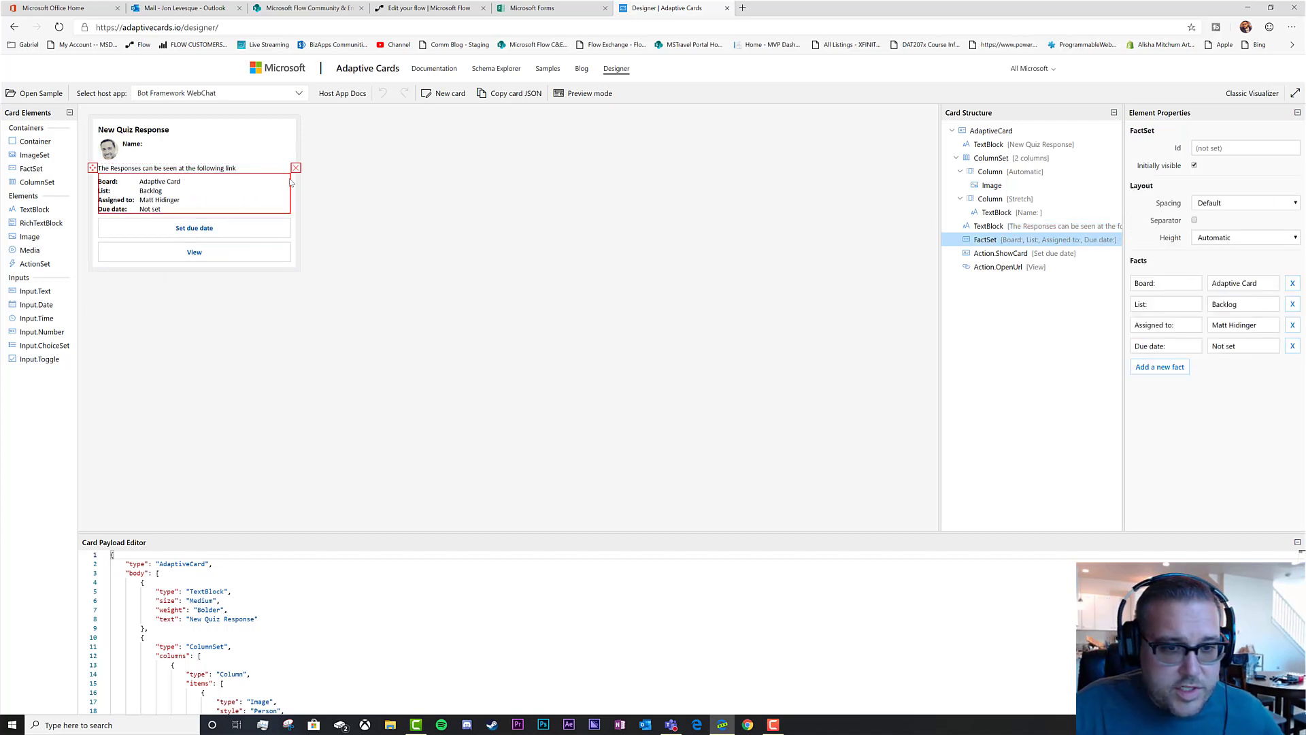
left_click(296, 168)
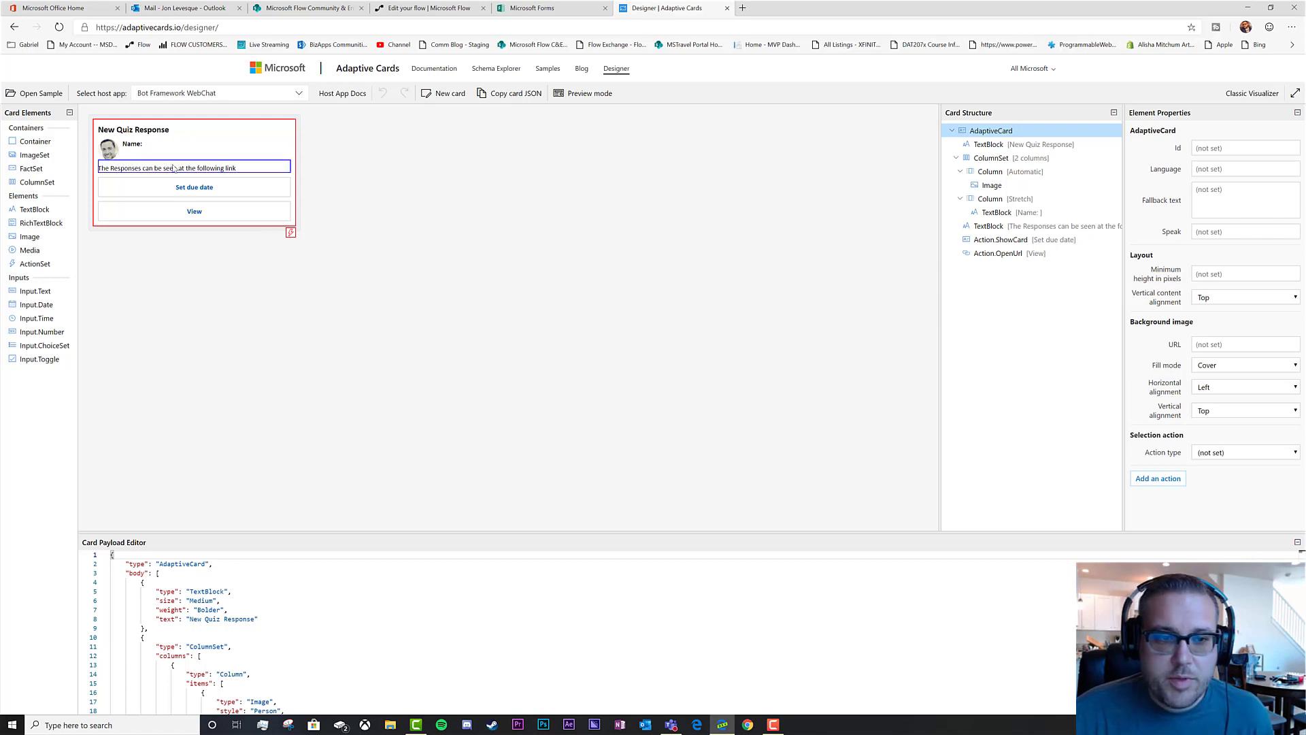
Rename the card's View button to 'View Answers'
left_click(174, 169)
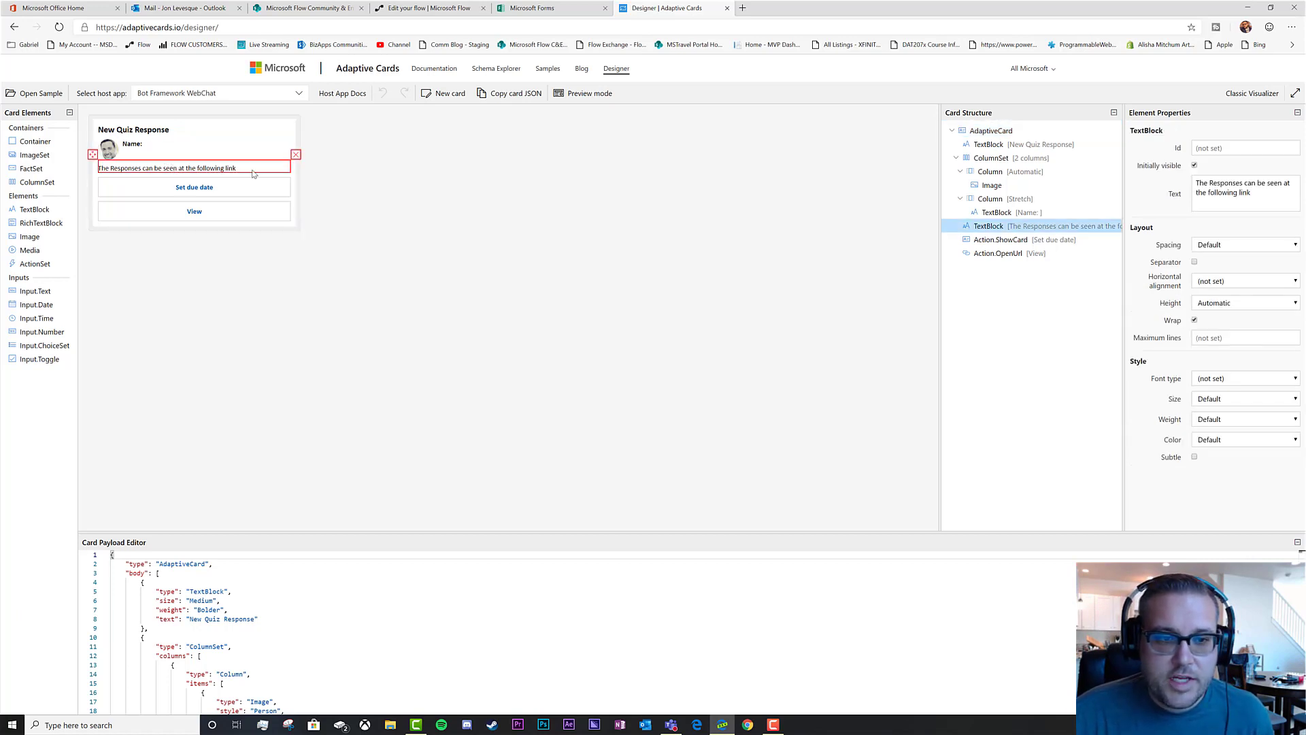
left_click(218, 189)
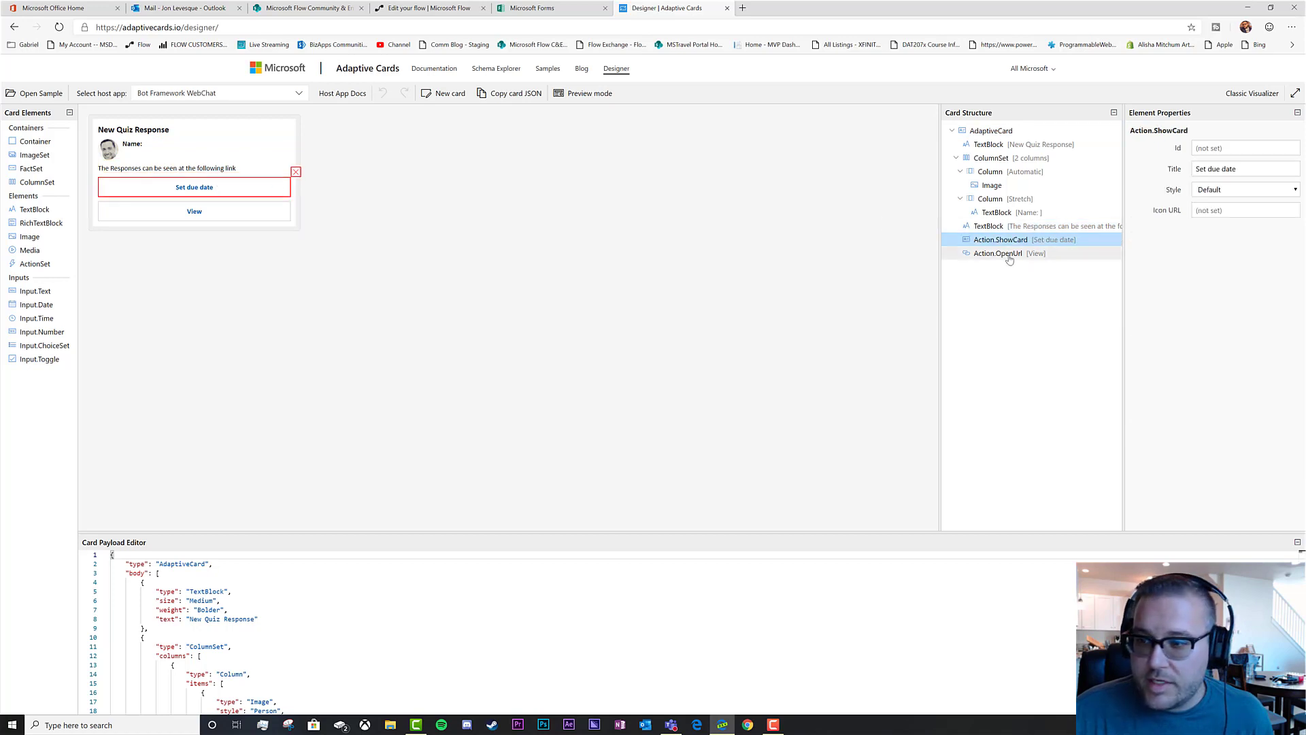
left_click(220, 209)
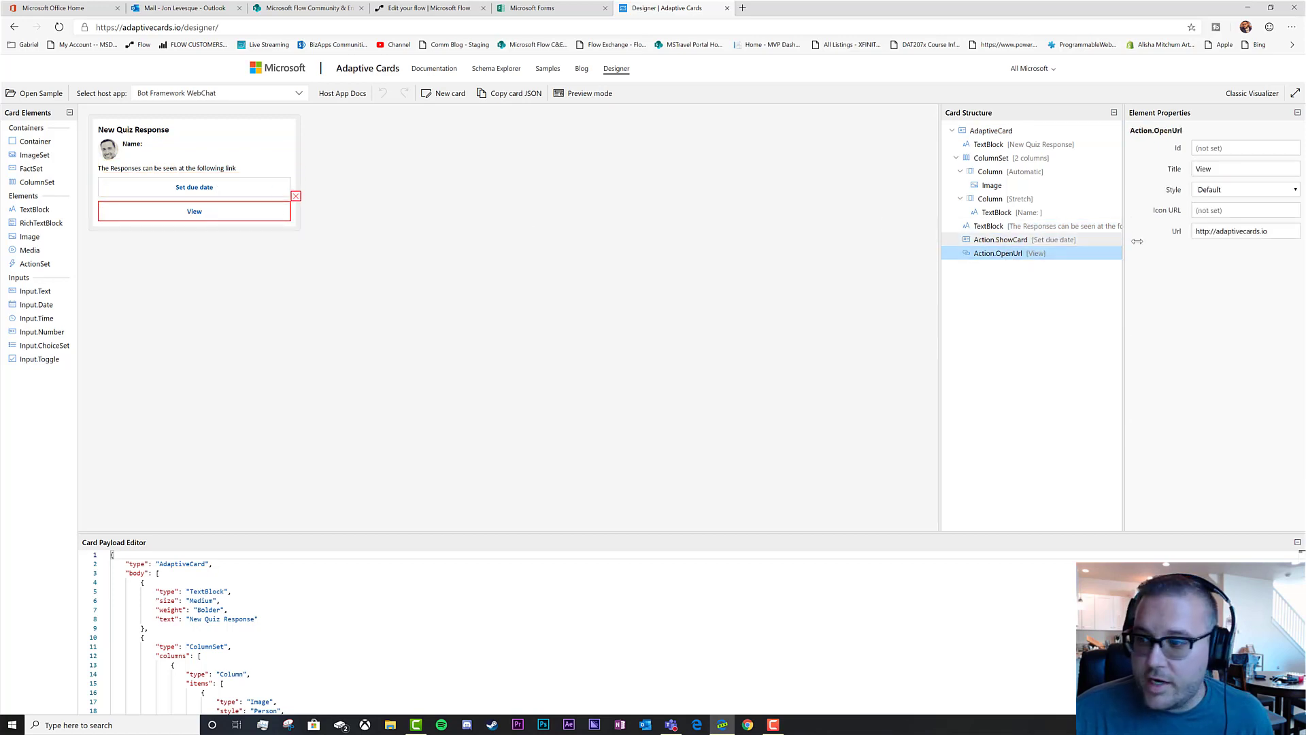
left_click_drag(1221, 167, 1184, 173)
type("View Answers")
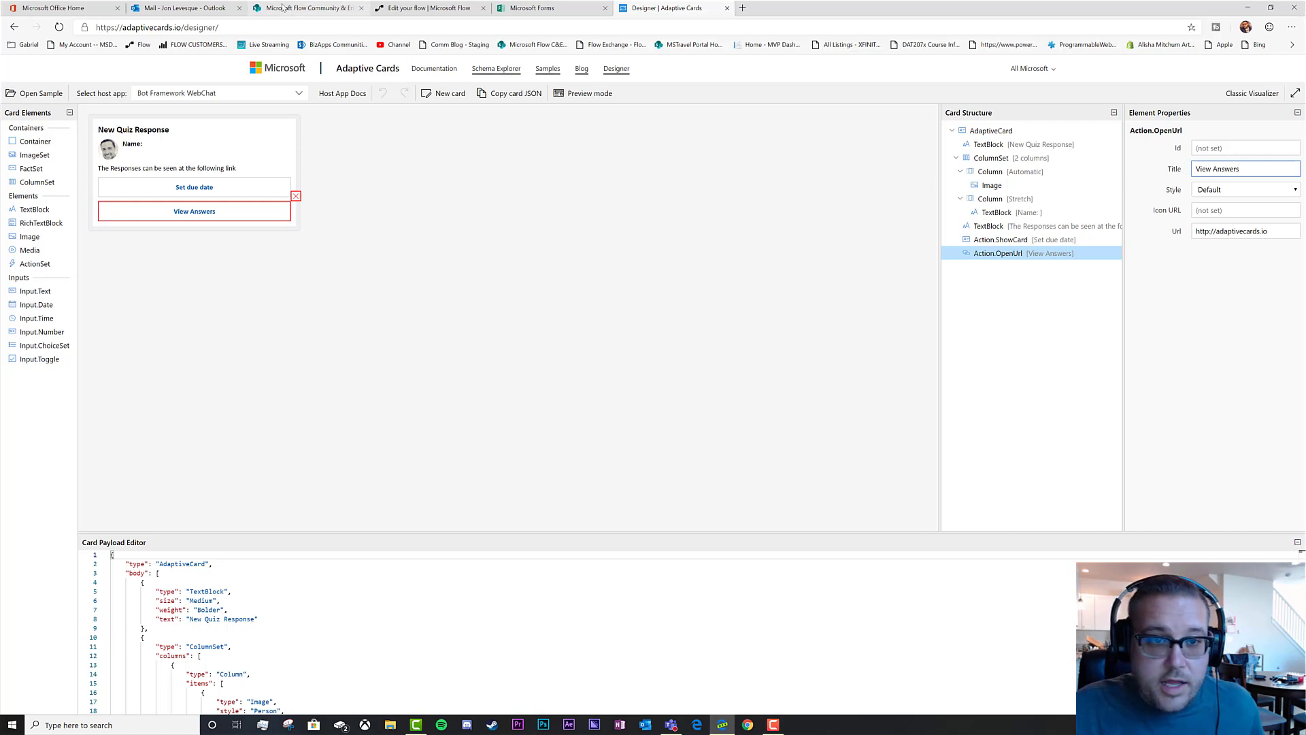
Set the View Answers button's URL to the Flow Quiz Demo SharePoint list address
left_click(306, 8)
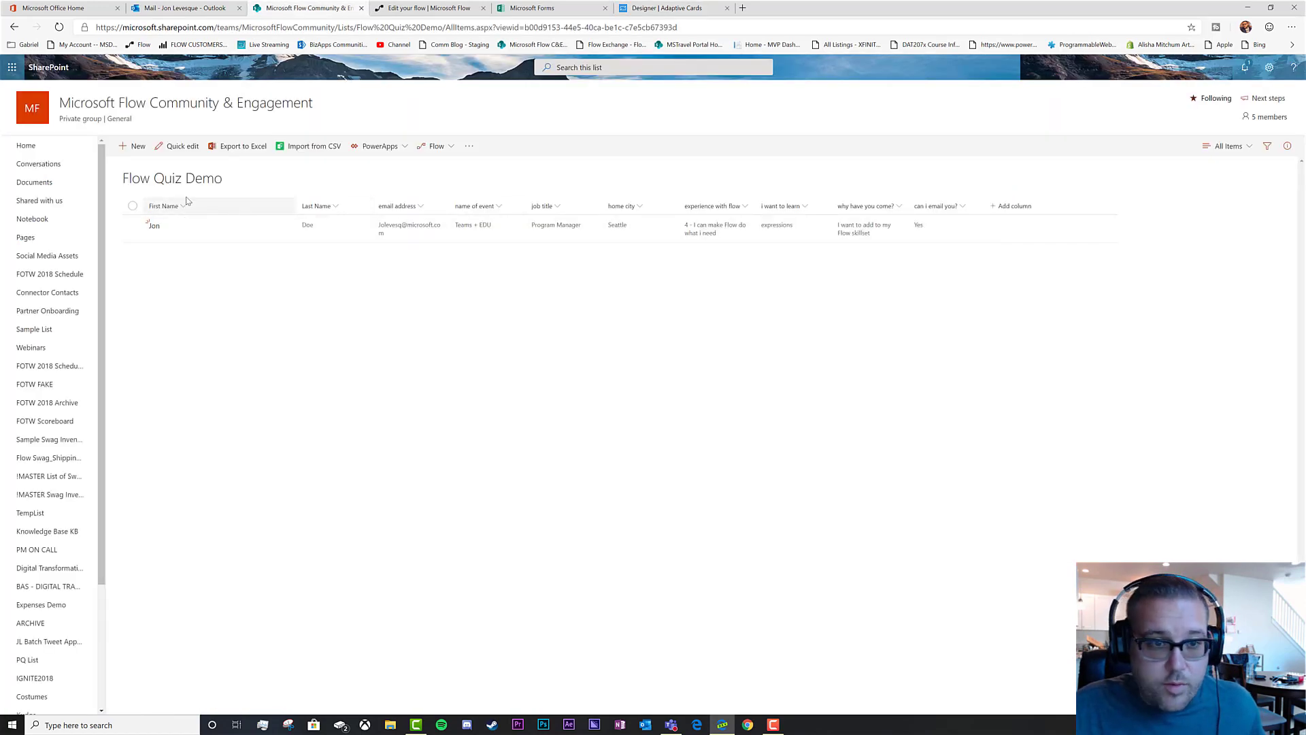
left_click(172, 27)
right_click(174, 27)
left_click(202, 109)
left_click(659, 8)
left_click_drag(1272, 234, 1150, 231)
key("ctrl+v")
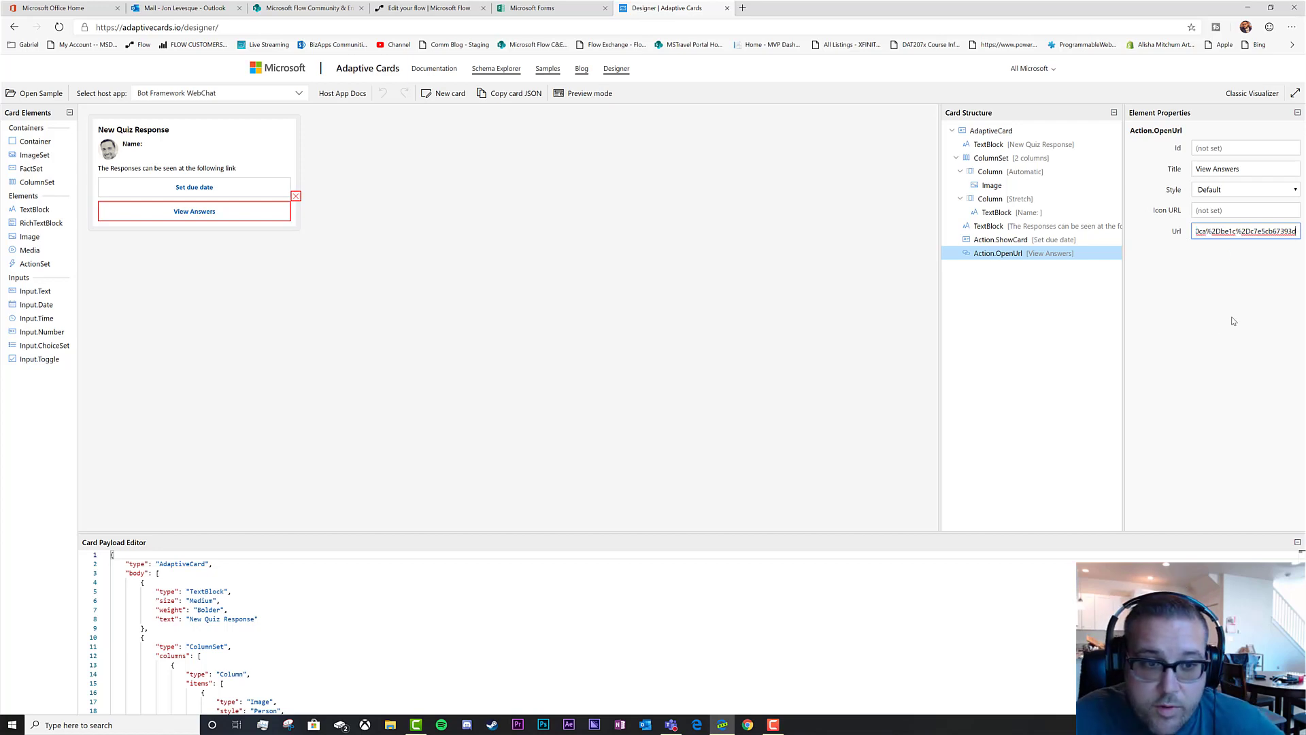
Preview the finished card and copy its card JSON
left_click(583, 93)
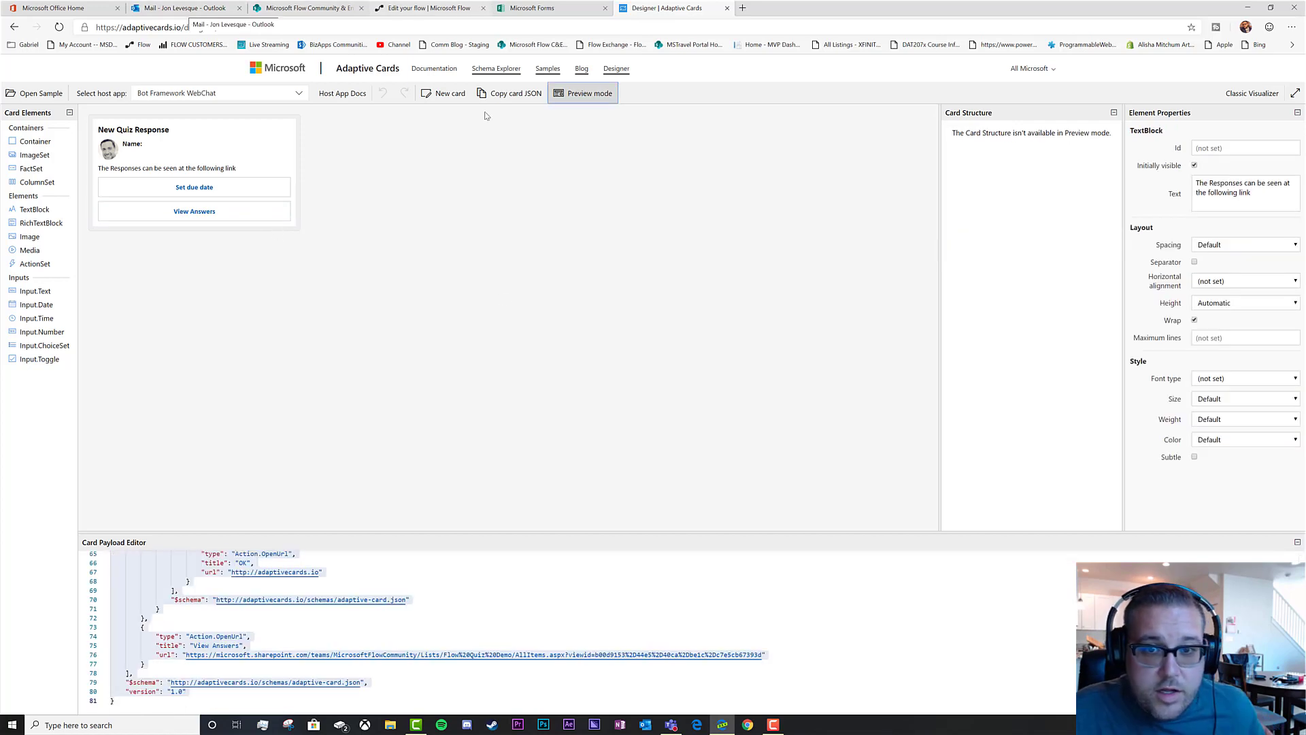
left_click(509, 93)
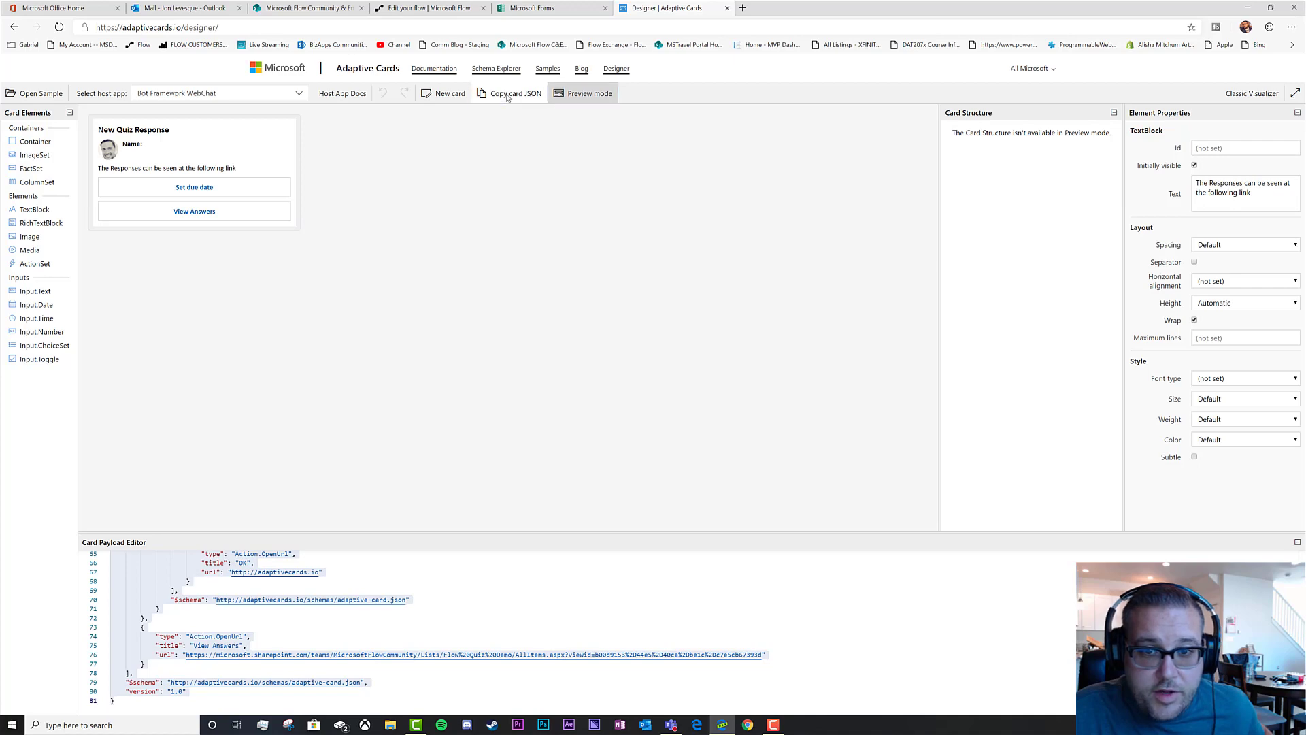
left_click(434, 10)
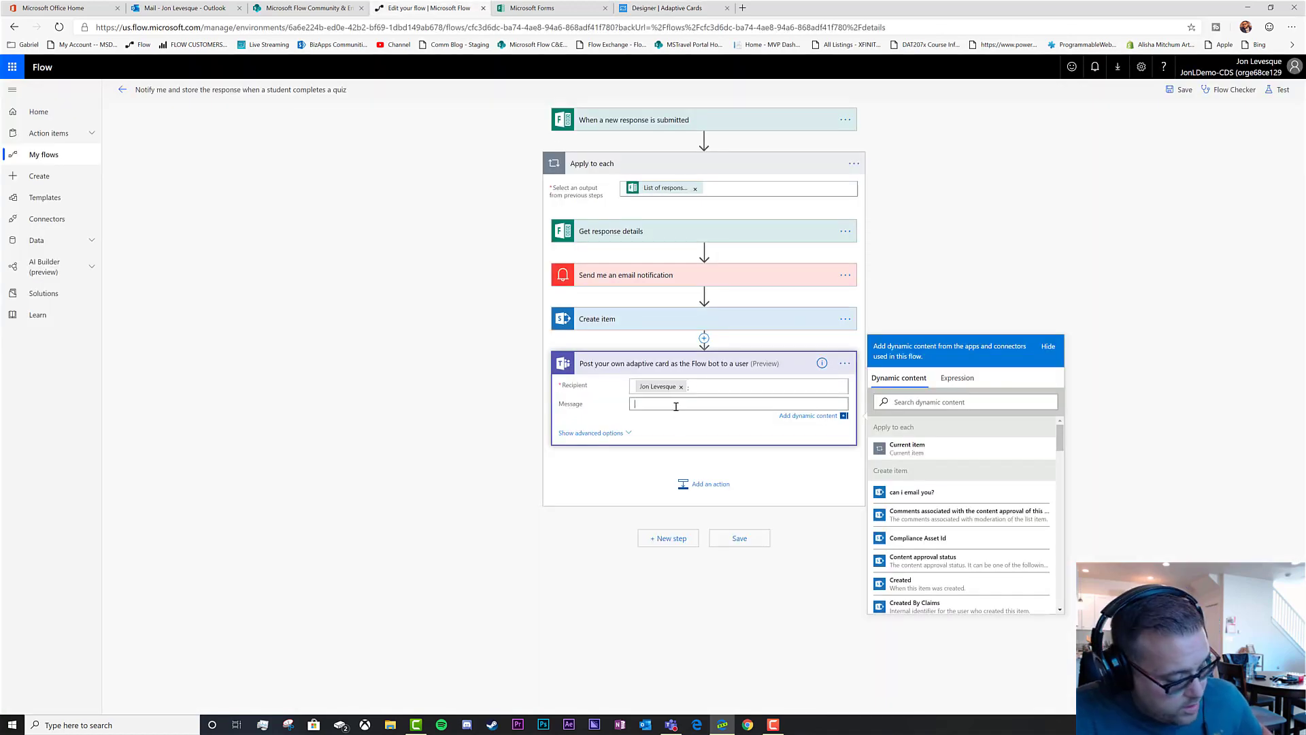
Paste the adaptive card JSON into the Teams step's Message field
key("ctrl+v")
scroll(806, 427, "down", 7)
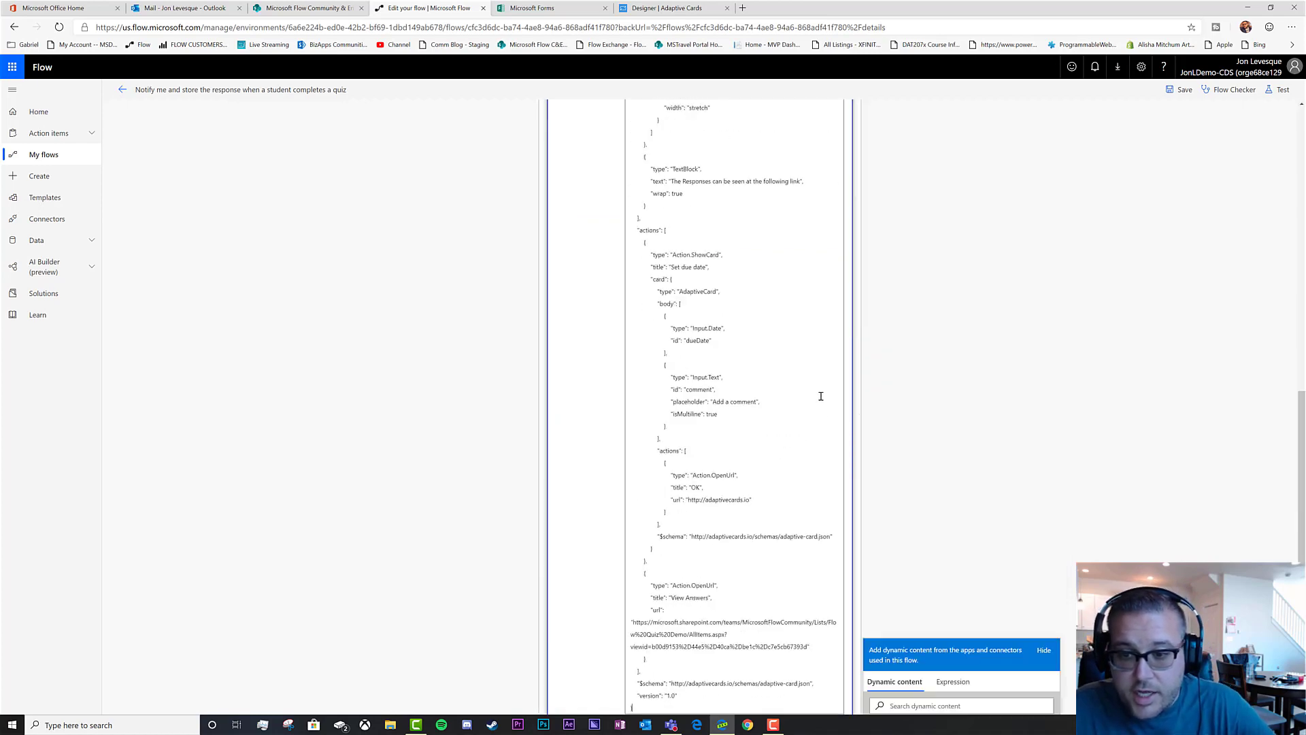
scroll(782, 418, "up", 10)
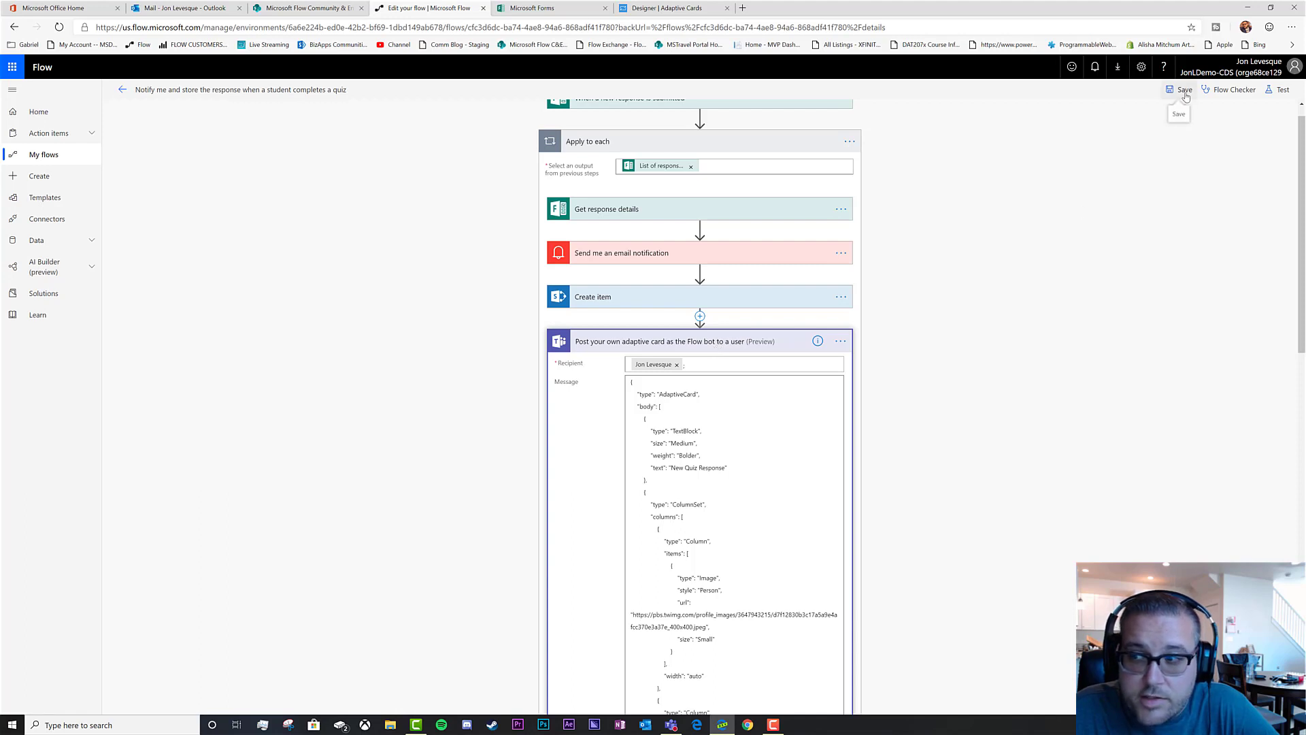
Confirm Flow Checker reports zero errors and save the flow
left_click(1232, 90)
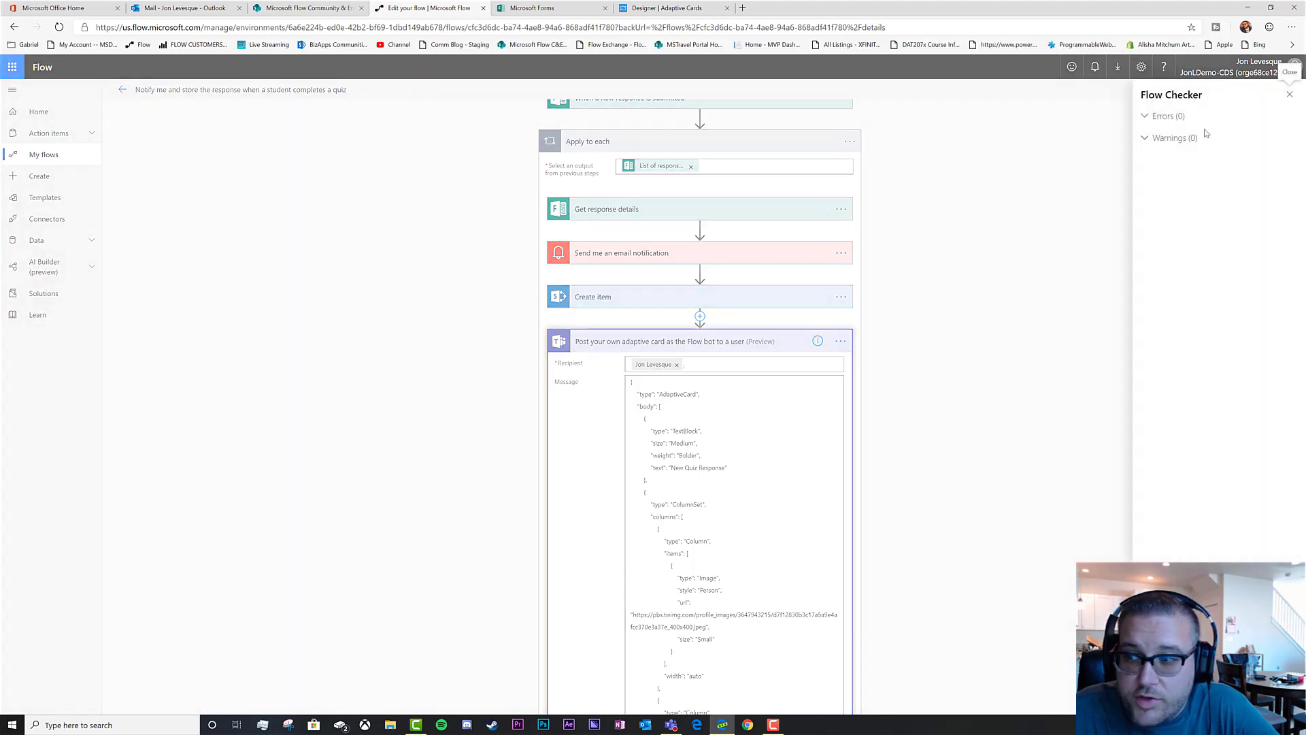
left_click(1146, 117)
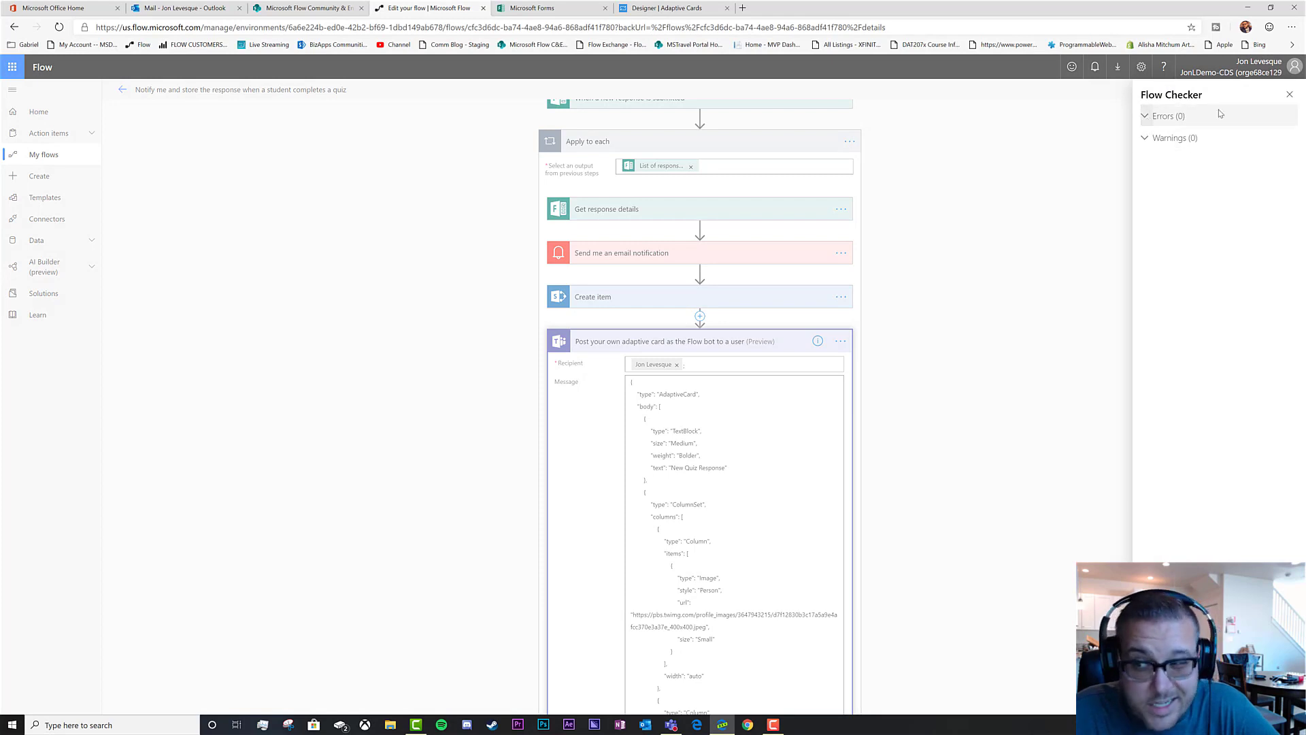
left_click(1289, 95)
left_click(1182, 91)
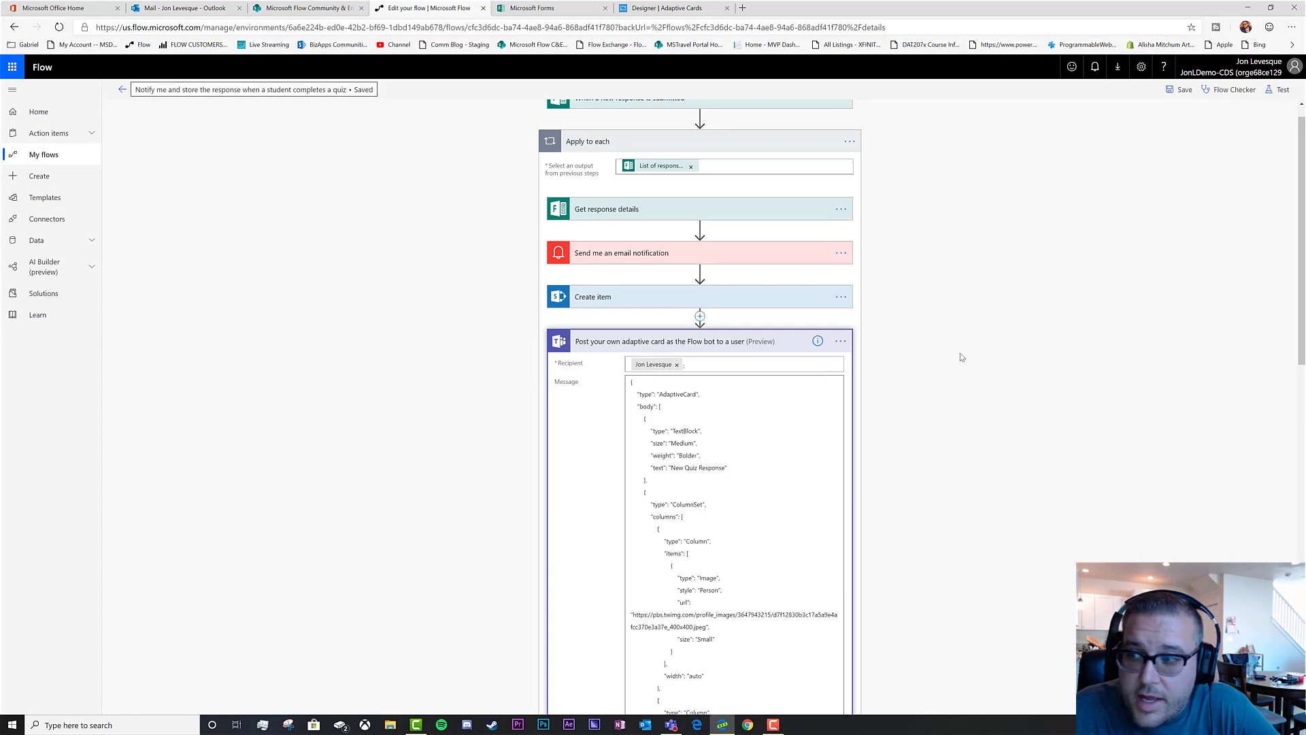
left_click(1277, 90)
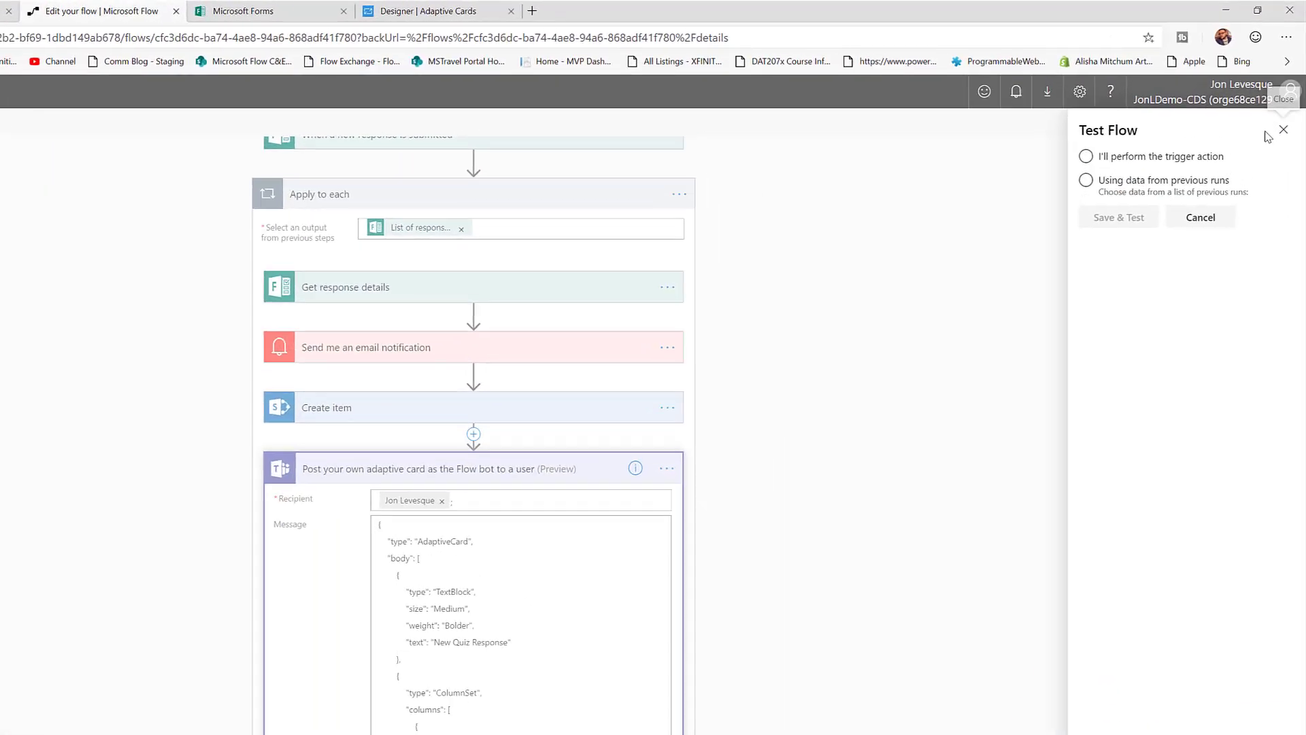
Rerun the flow with the earlier Succeeded run's data and verify each loop step succeeded
left_click(1120, 194)
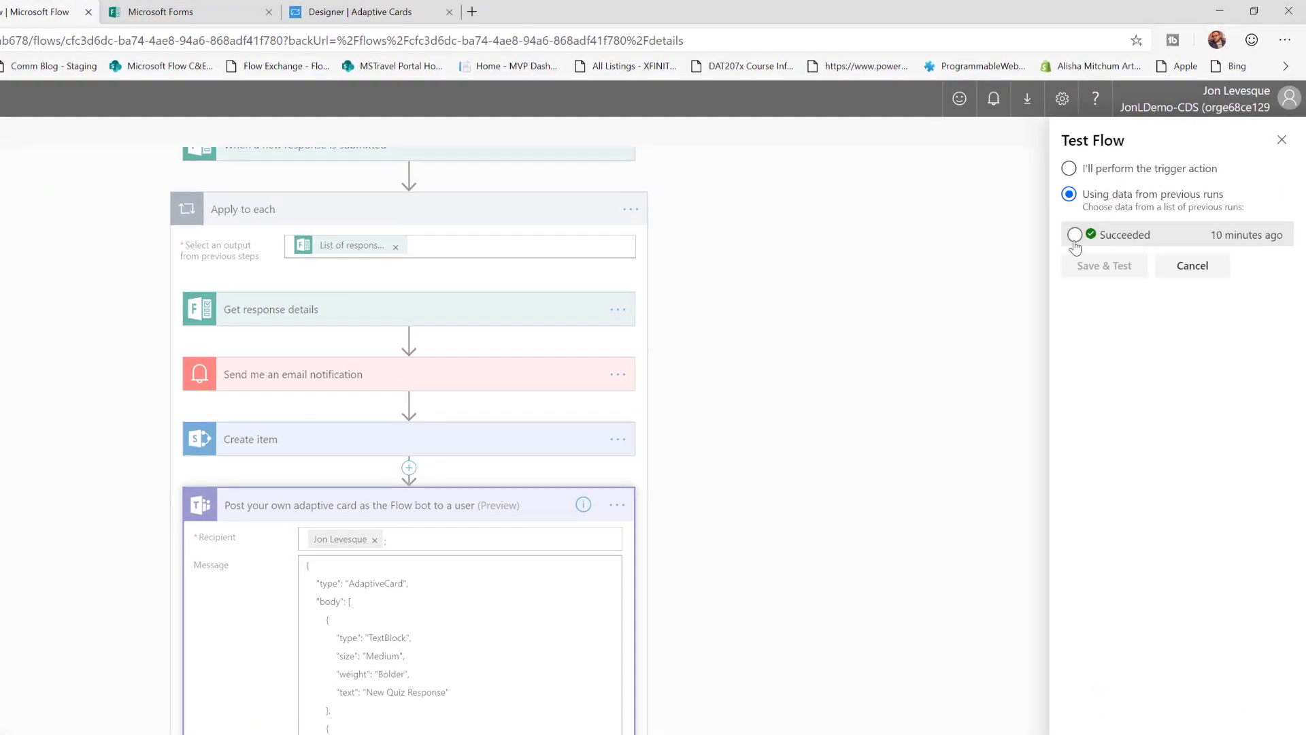
left_click(1076, 236)
left_click(1121, 273)
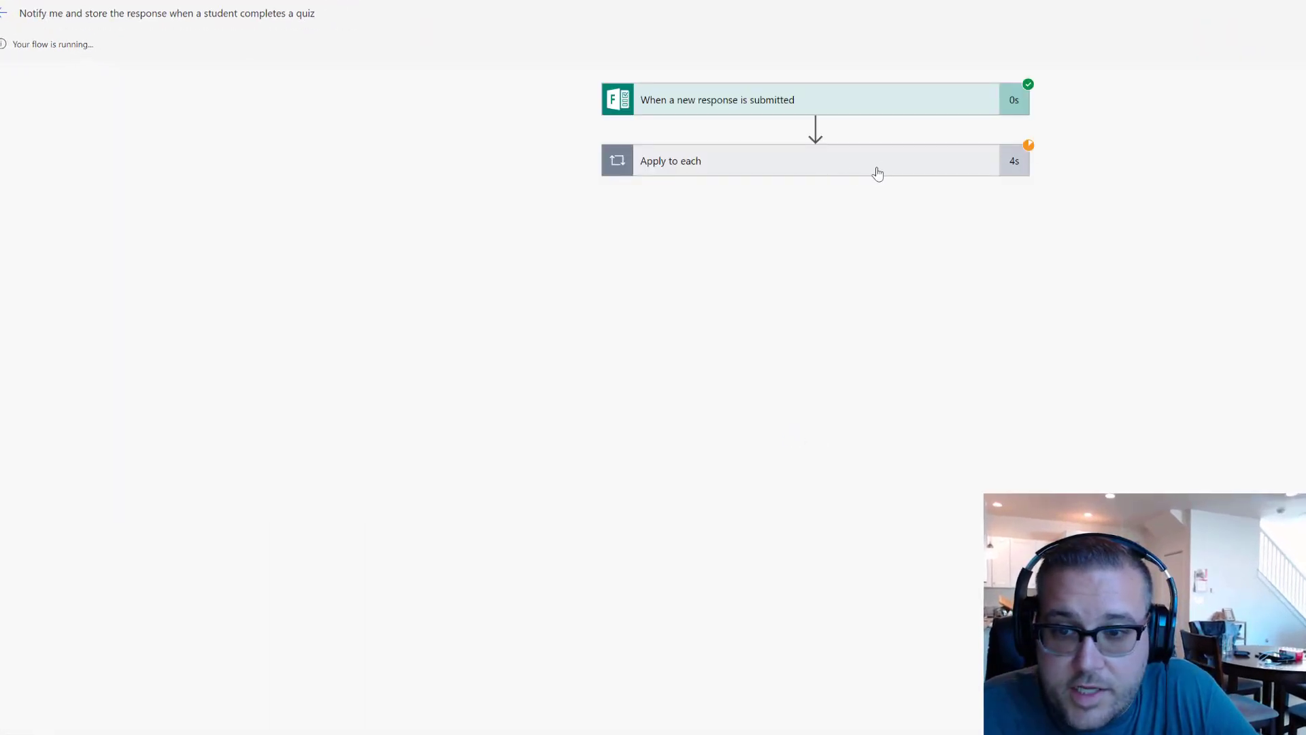
left_click(872, 172)
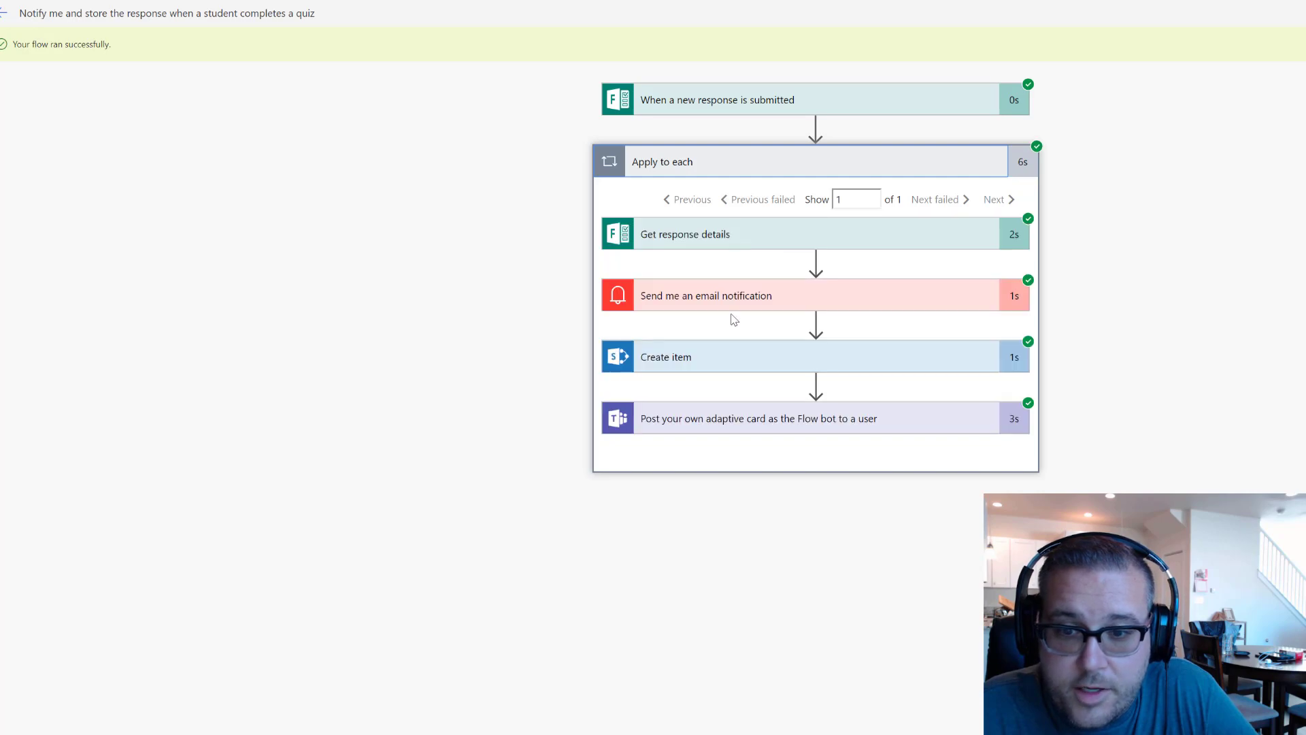
Read the rerun's newest New Quiz Response email in Outlook
left_click(185, 8)
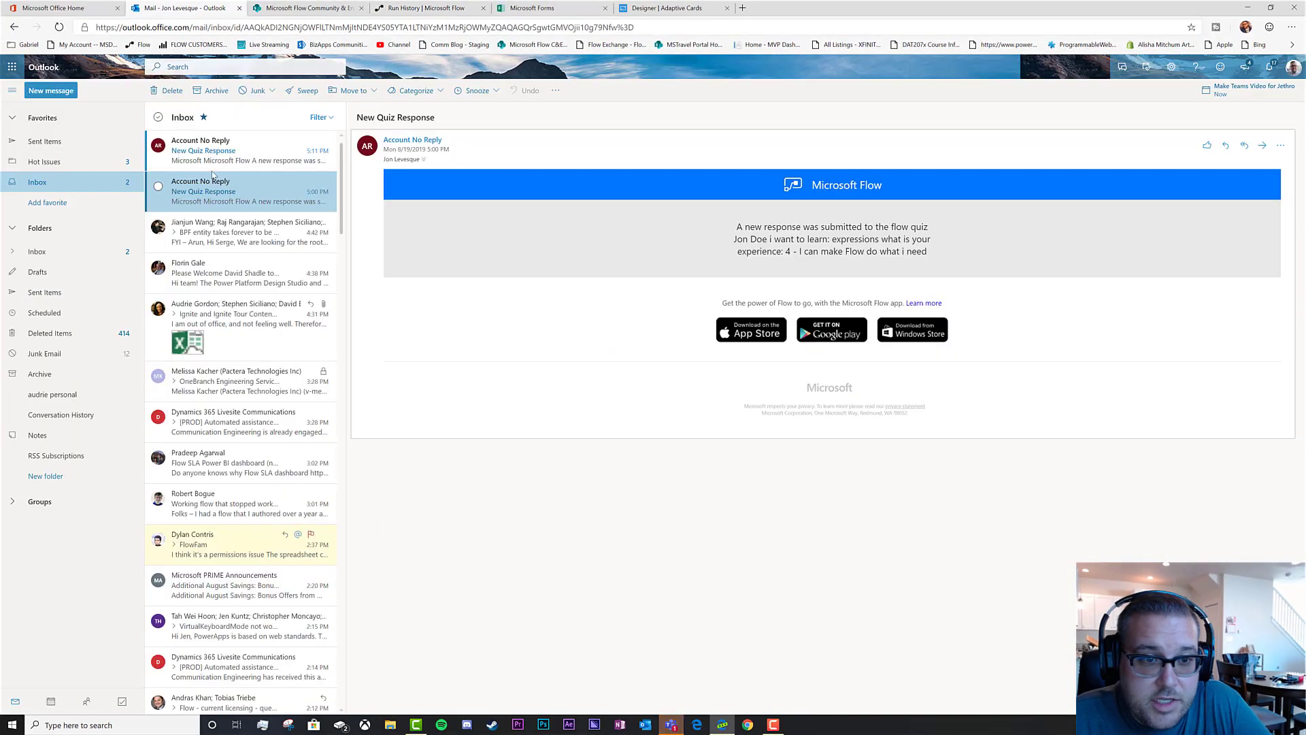
left_click(217, 151)
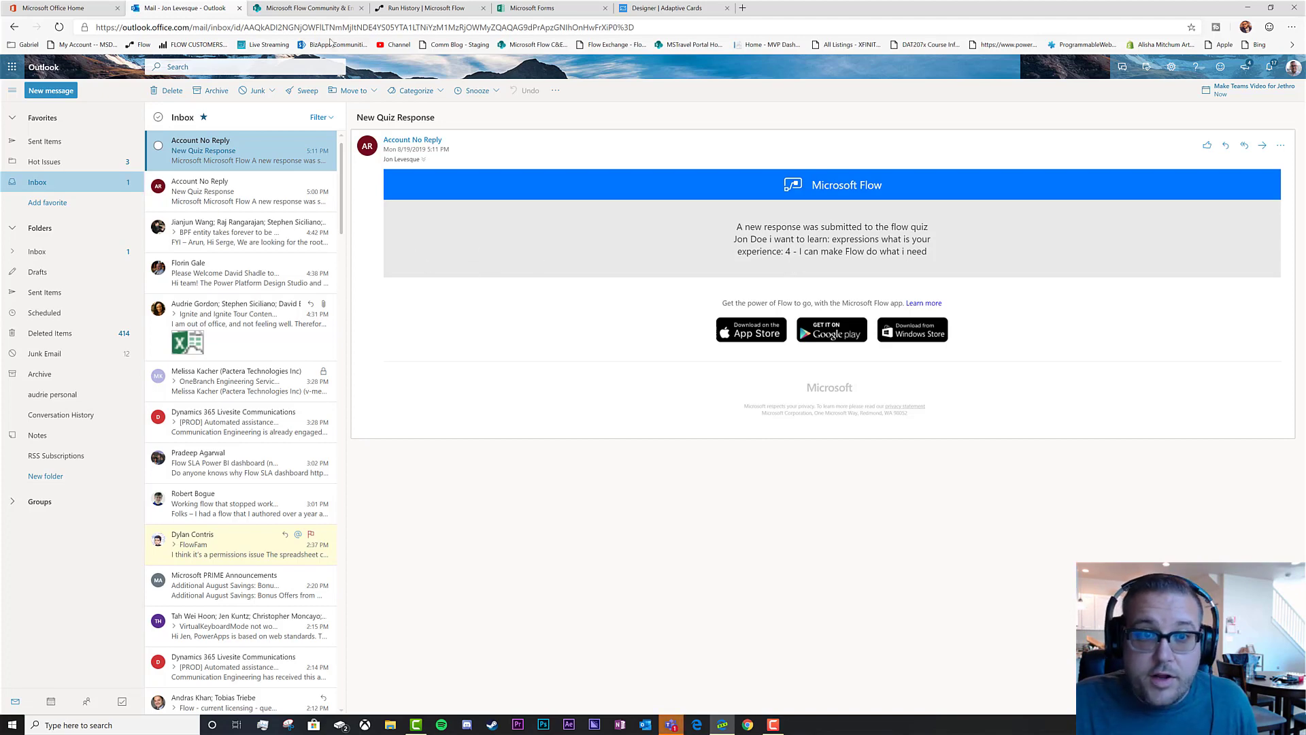
left_click(300, 8)
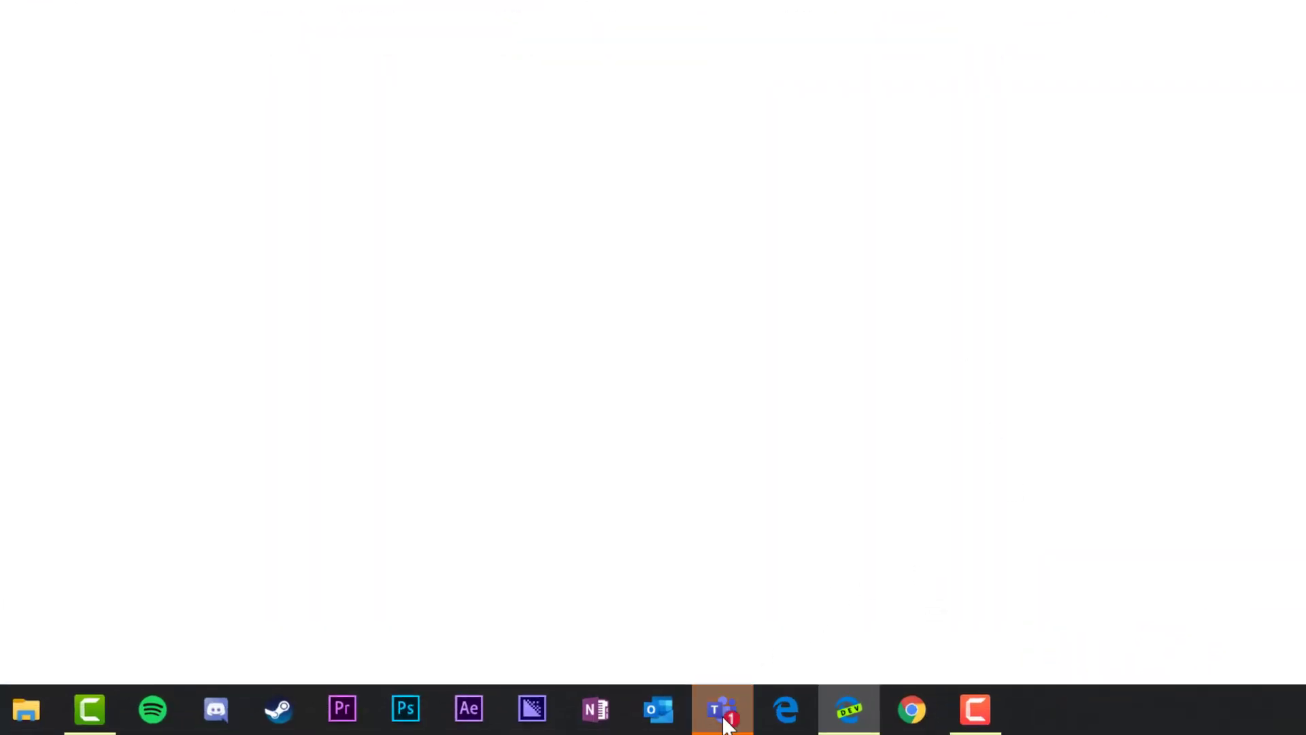
In the Teams Flow chat, follow the New Quiz Response card's View Answers link to the two-entry list
left_click(721, 544)
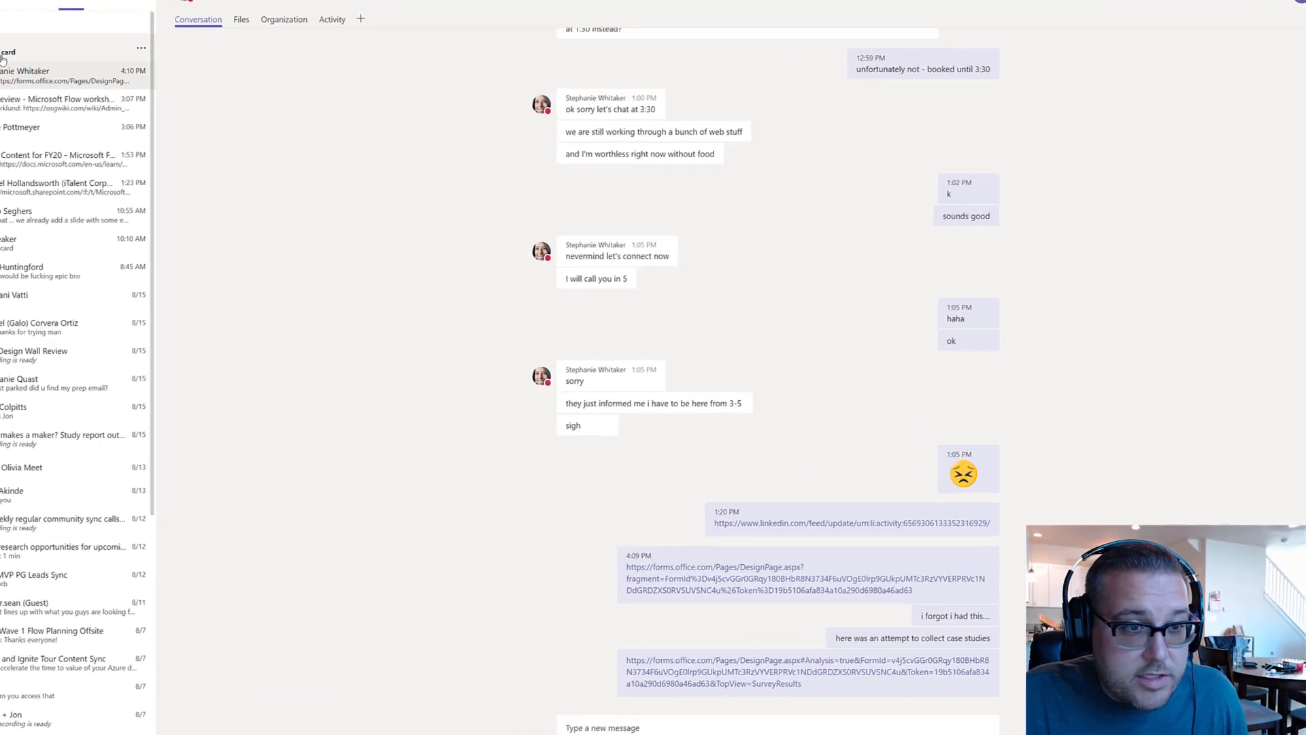
left_click(95, 88)
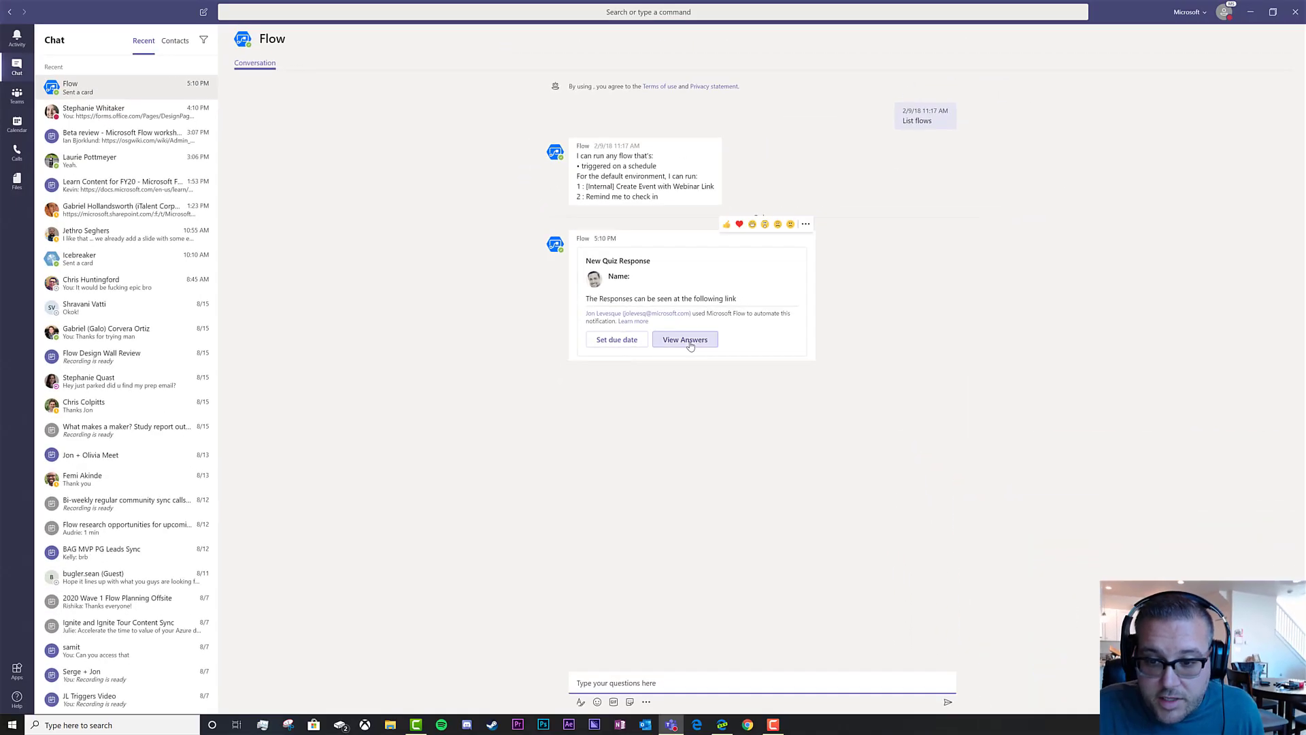
left_click(690, 342)
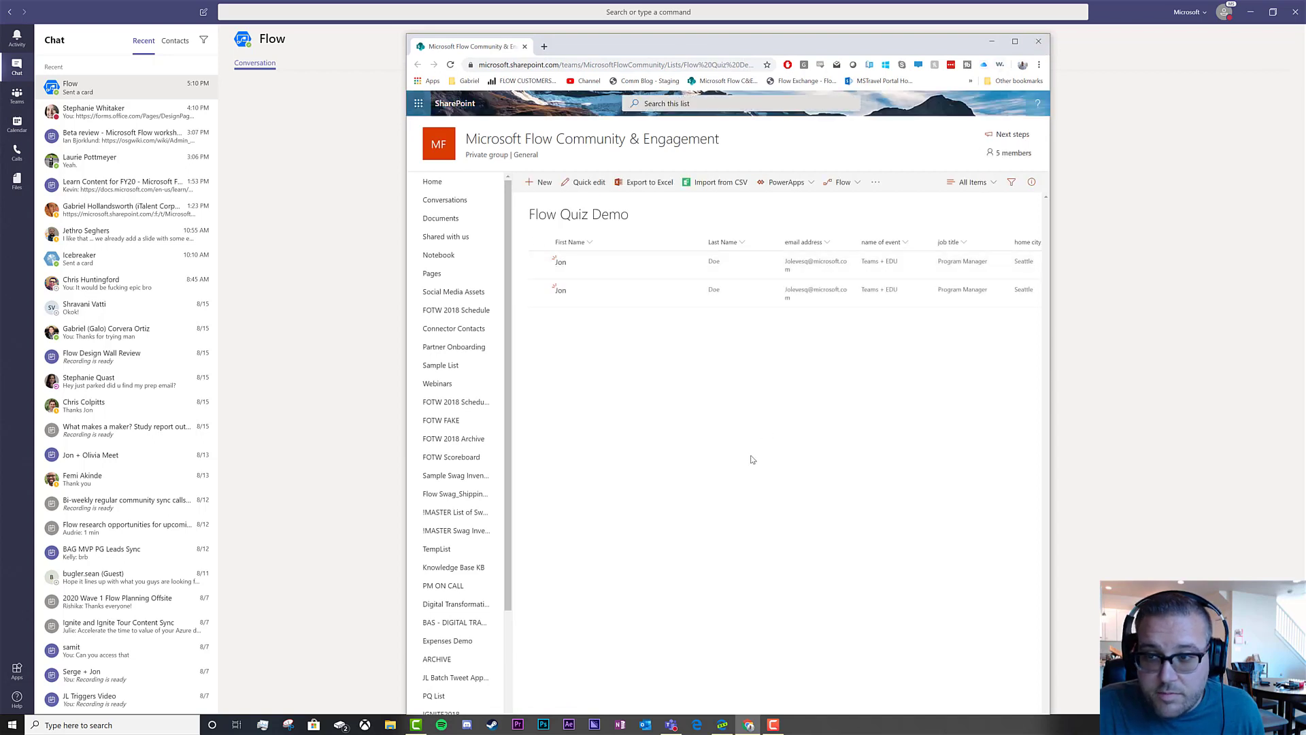
Close the list window and return to the Adaptive Cards Designer in the browser
left_click(1038, 42)
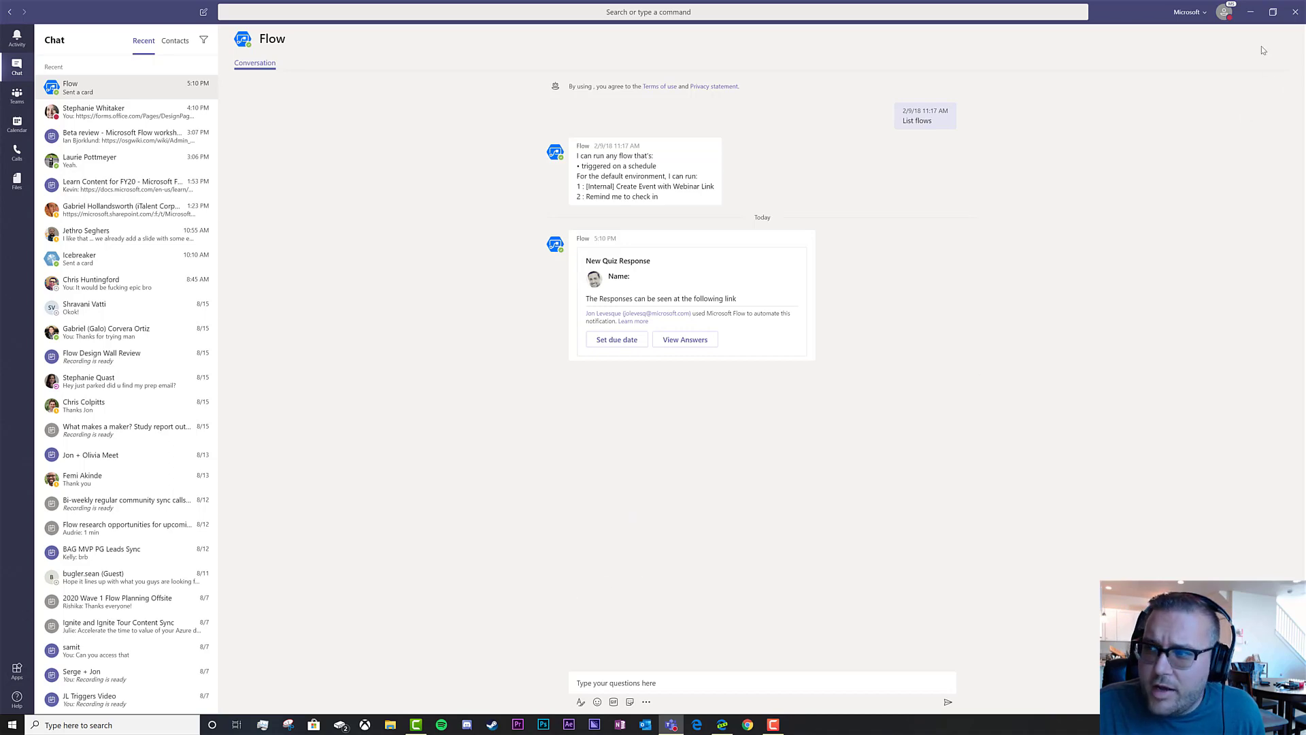
left_click(1251, 11)
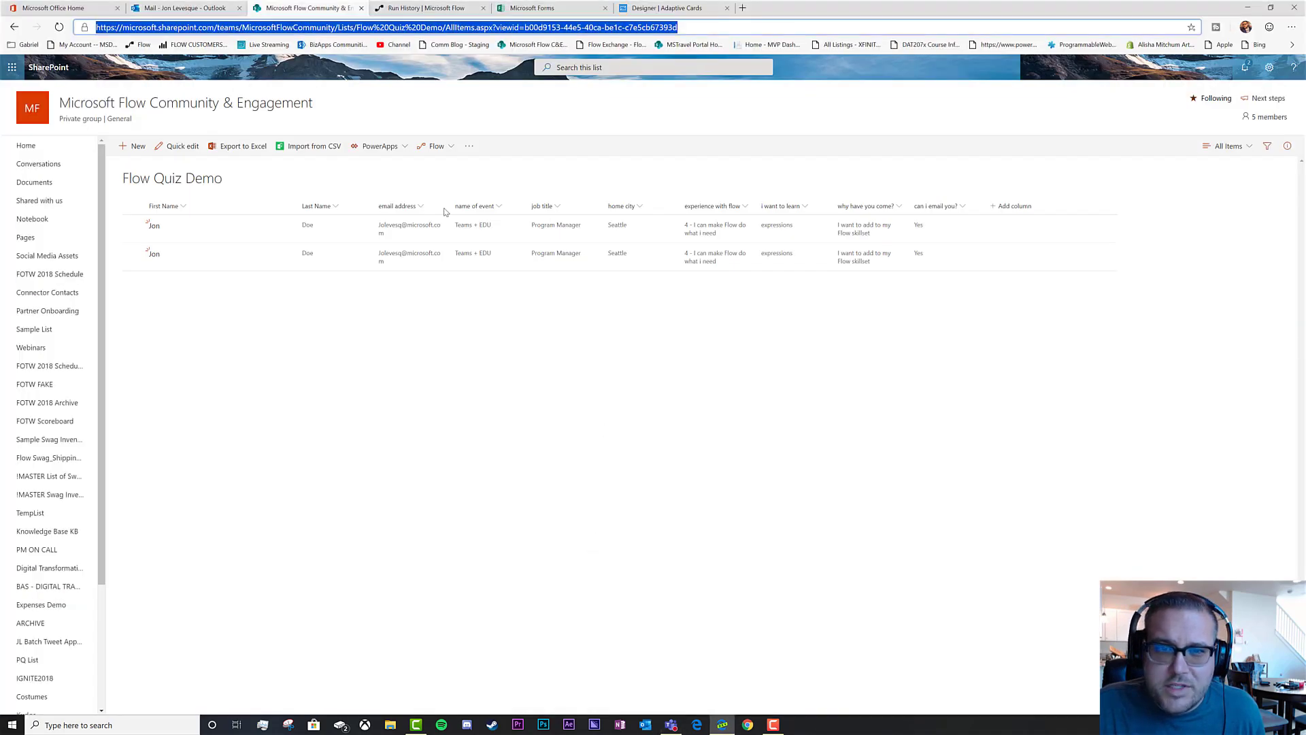
left_click(427, 8)
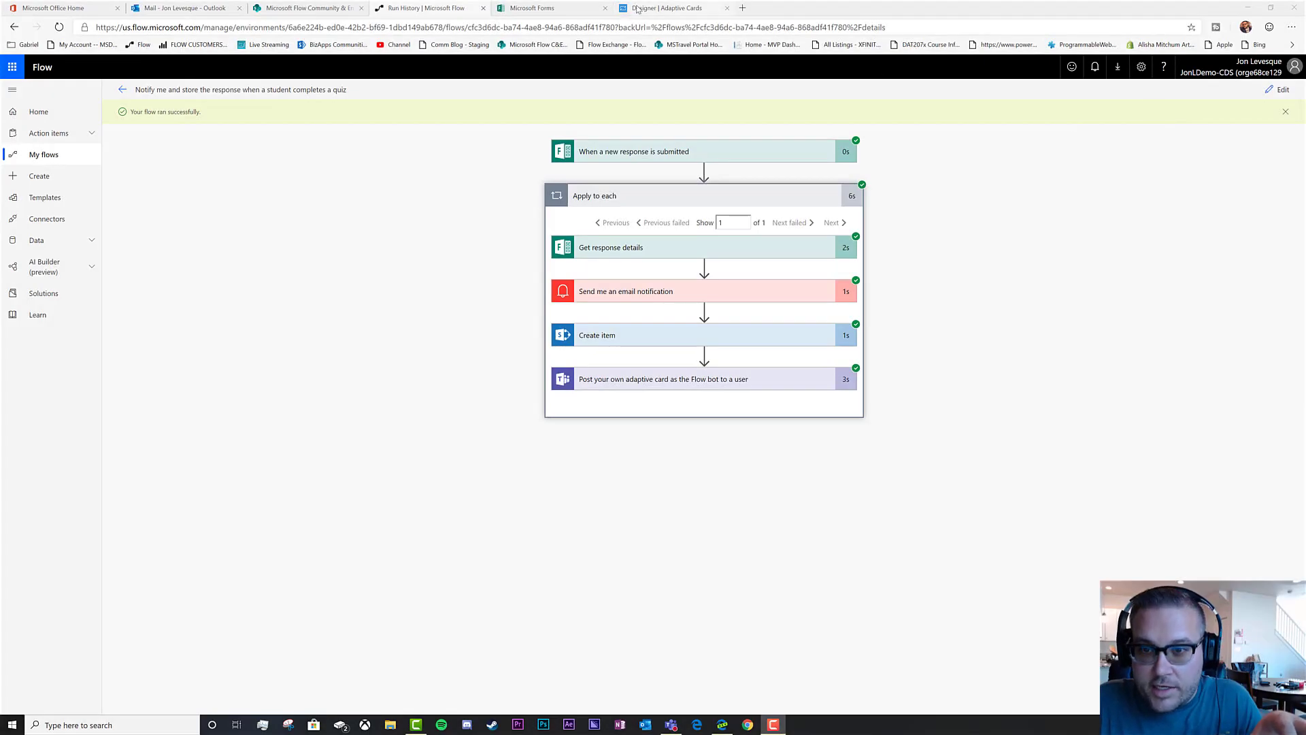
left_click(641, 10)
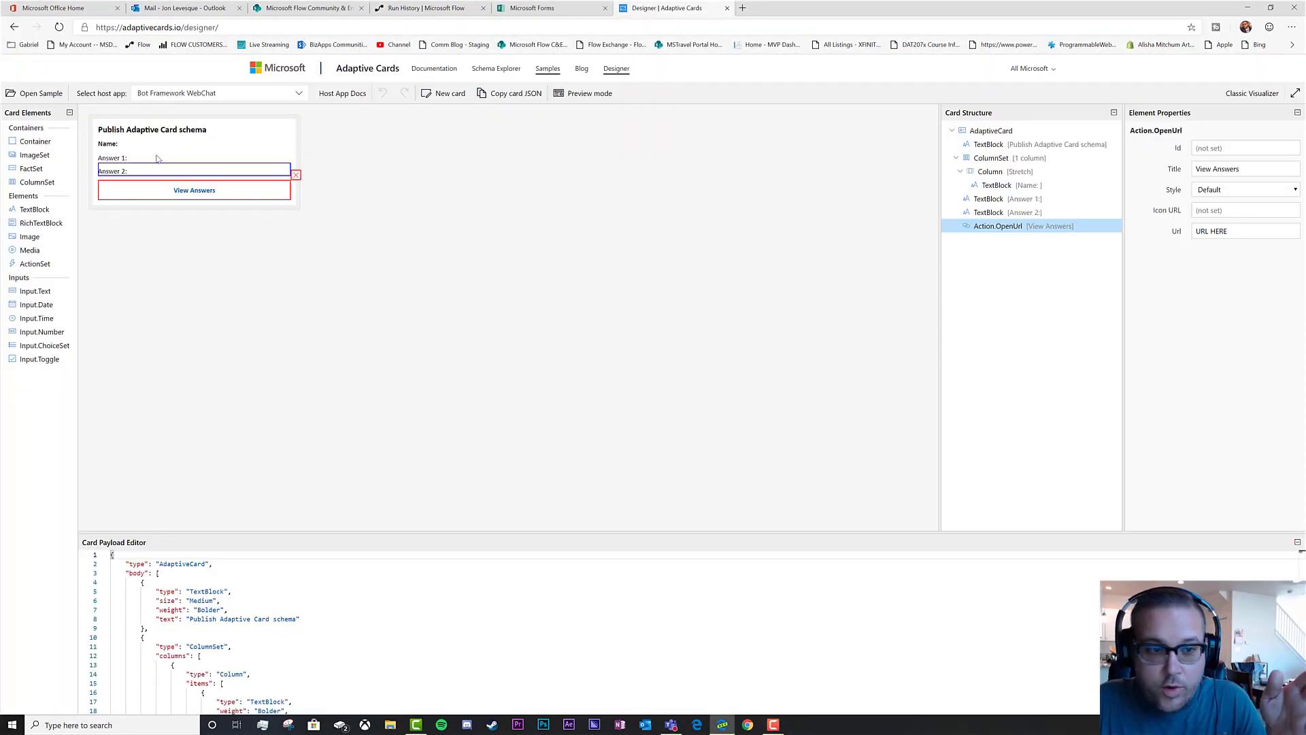
Change the card's title text block to read 'New Quiz Response'
left_click(211, 132)
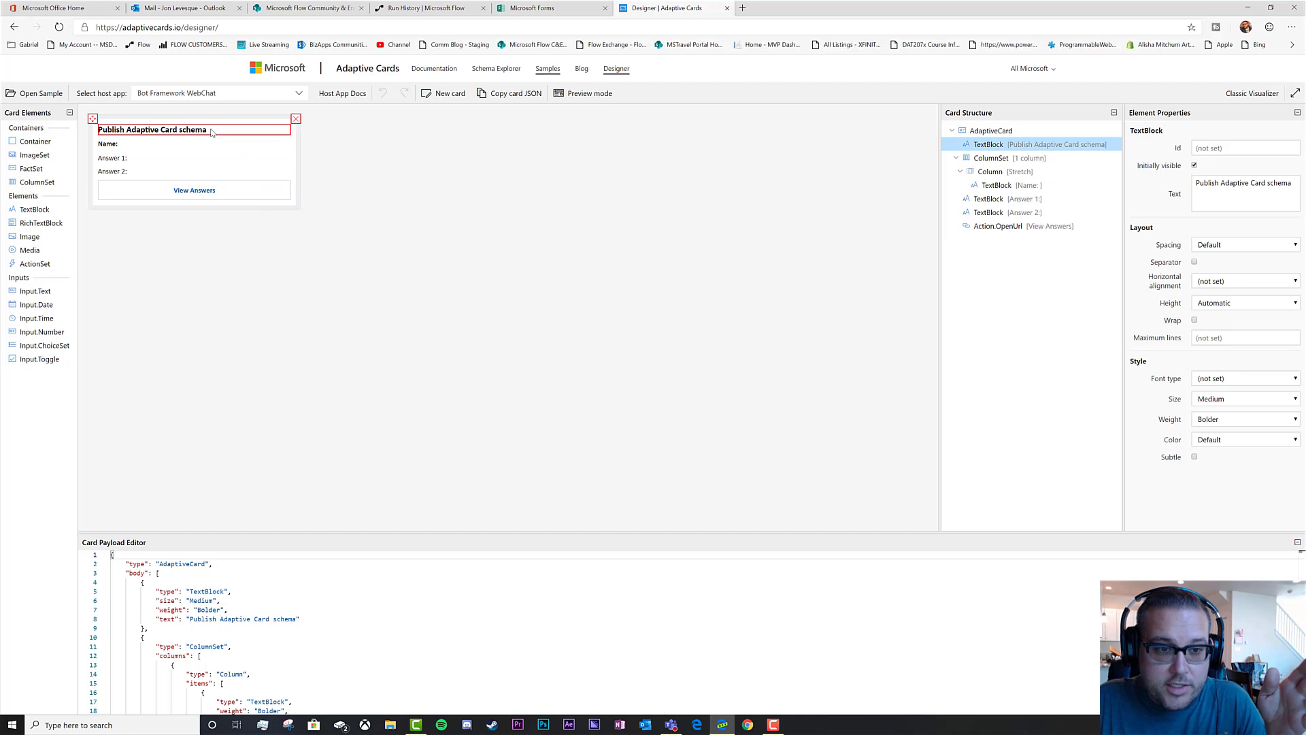
double_click(212, 132)
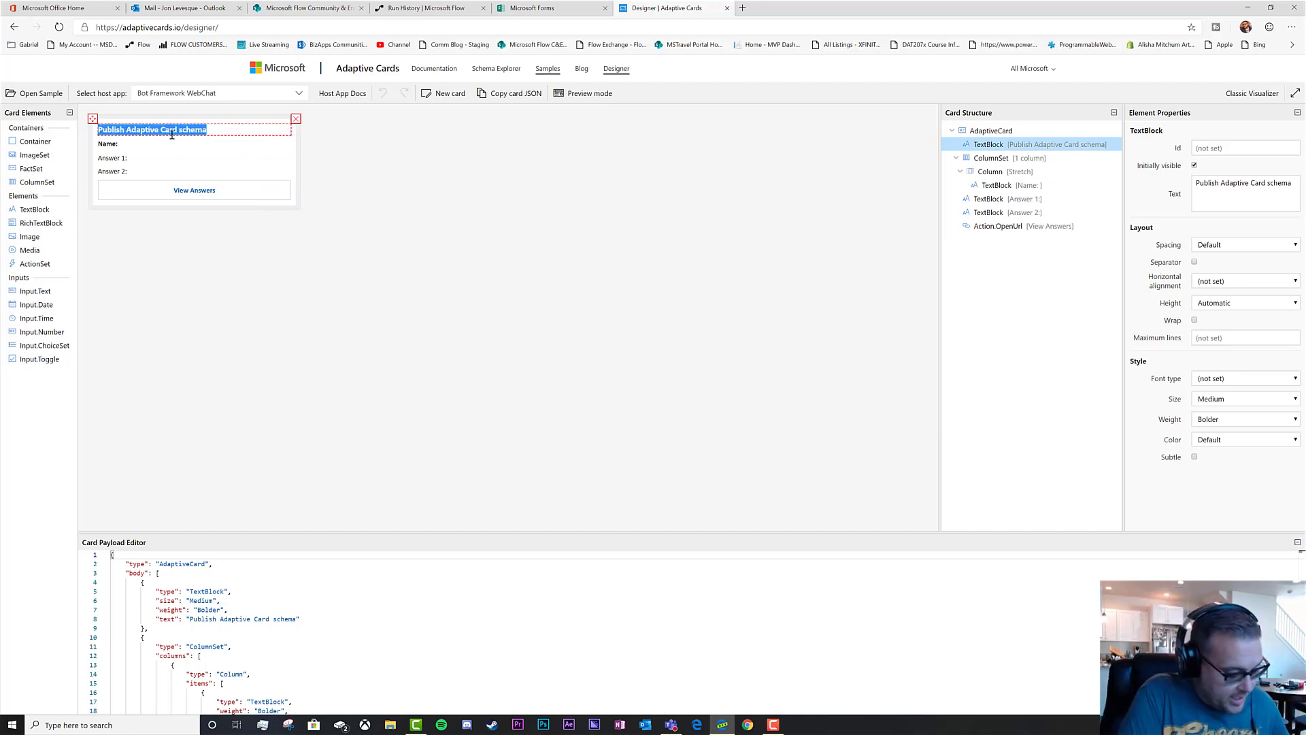
type("New Quiz R")
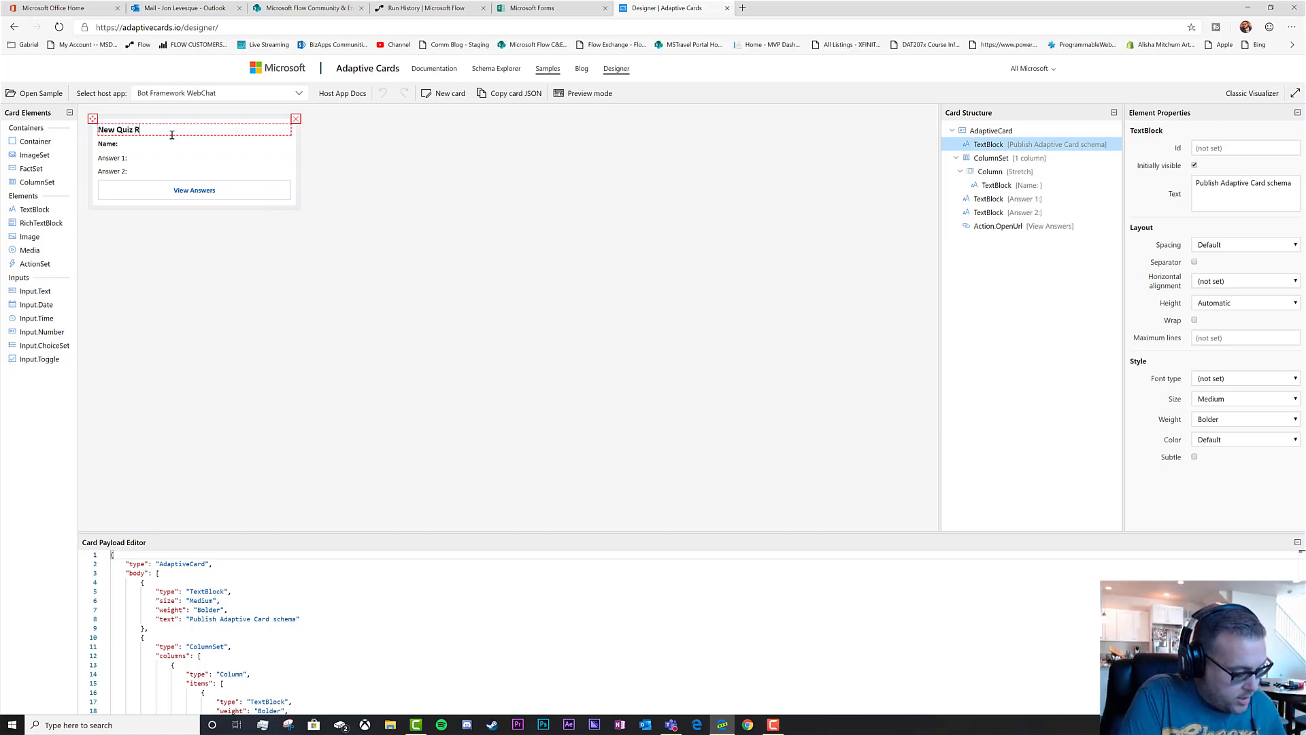
type("esponse")
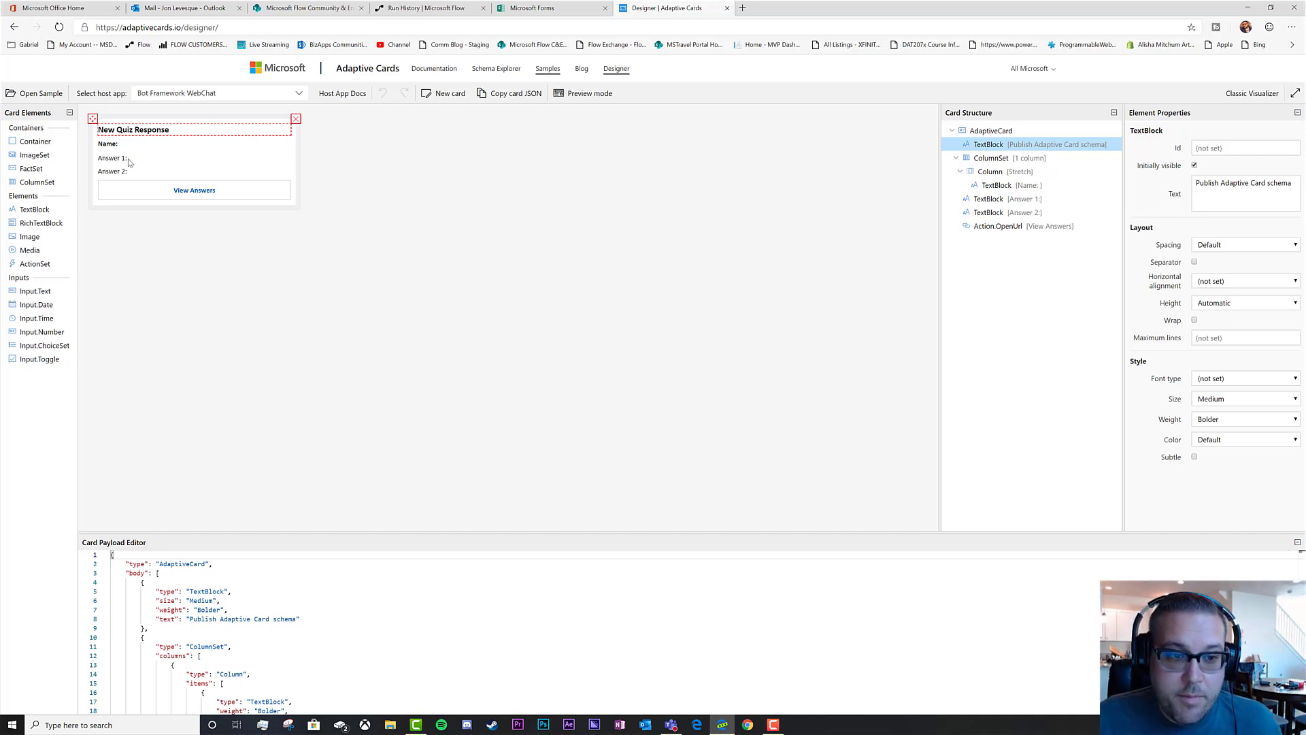
Look over the quiz form's questions in Microsoft Forms, then return to the card designer
left_click(543, 10)
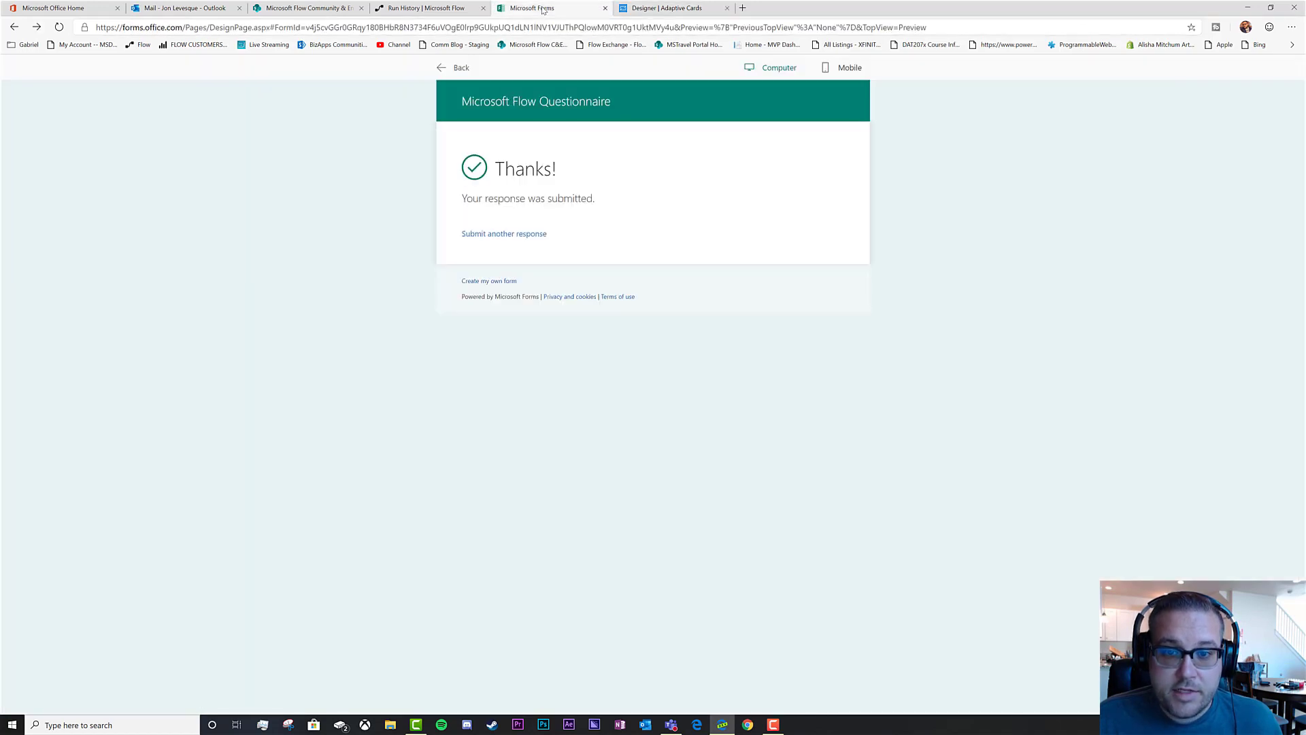
left_click(455, 75)
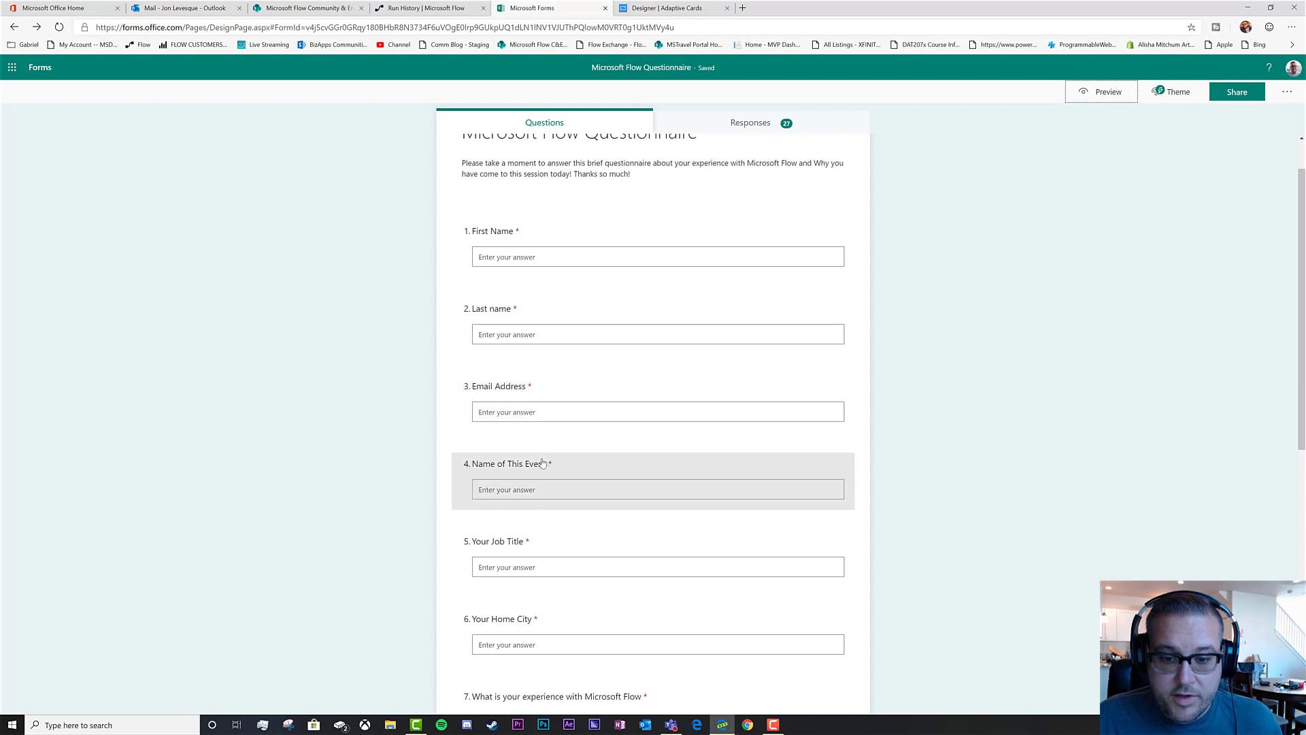
left_click(665, 10)
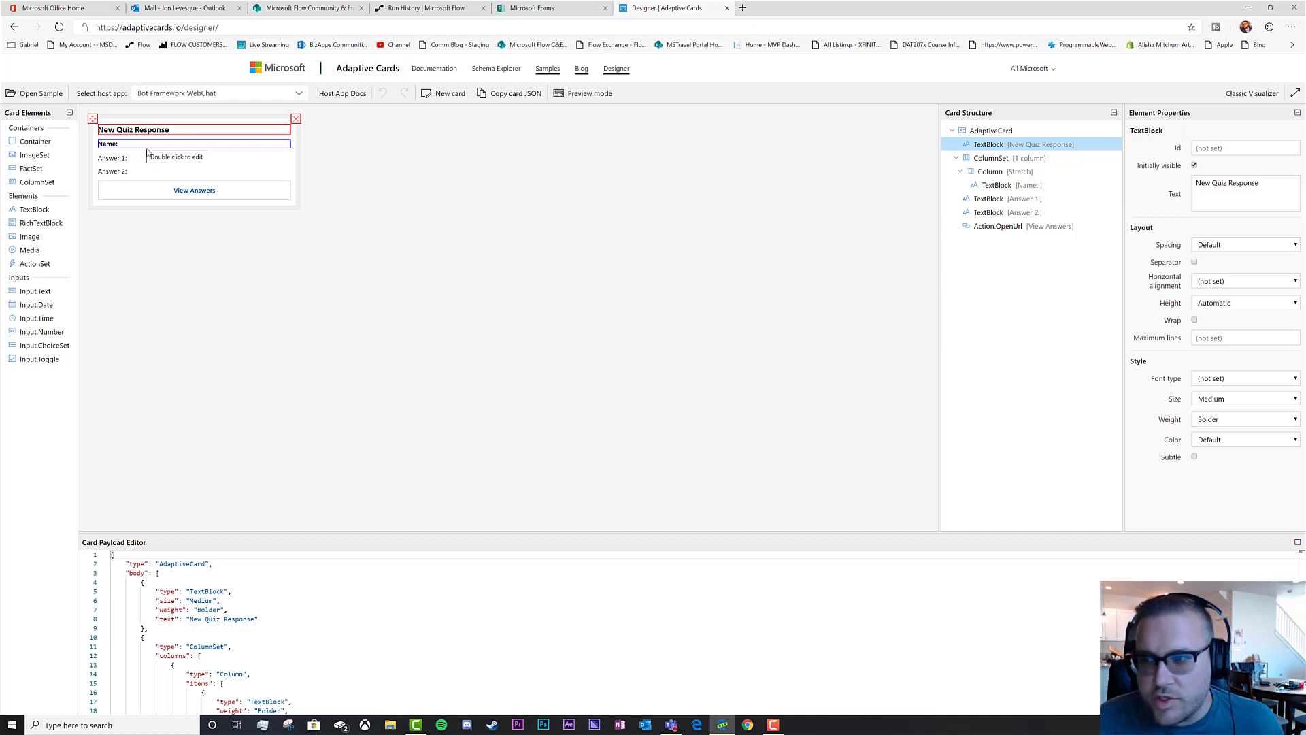
Open the flow for editing and delete the Teams step's old card message JSON
left_click(417, 9)
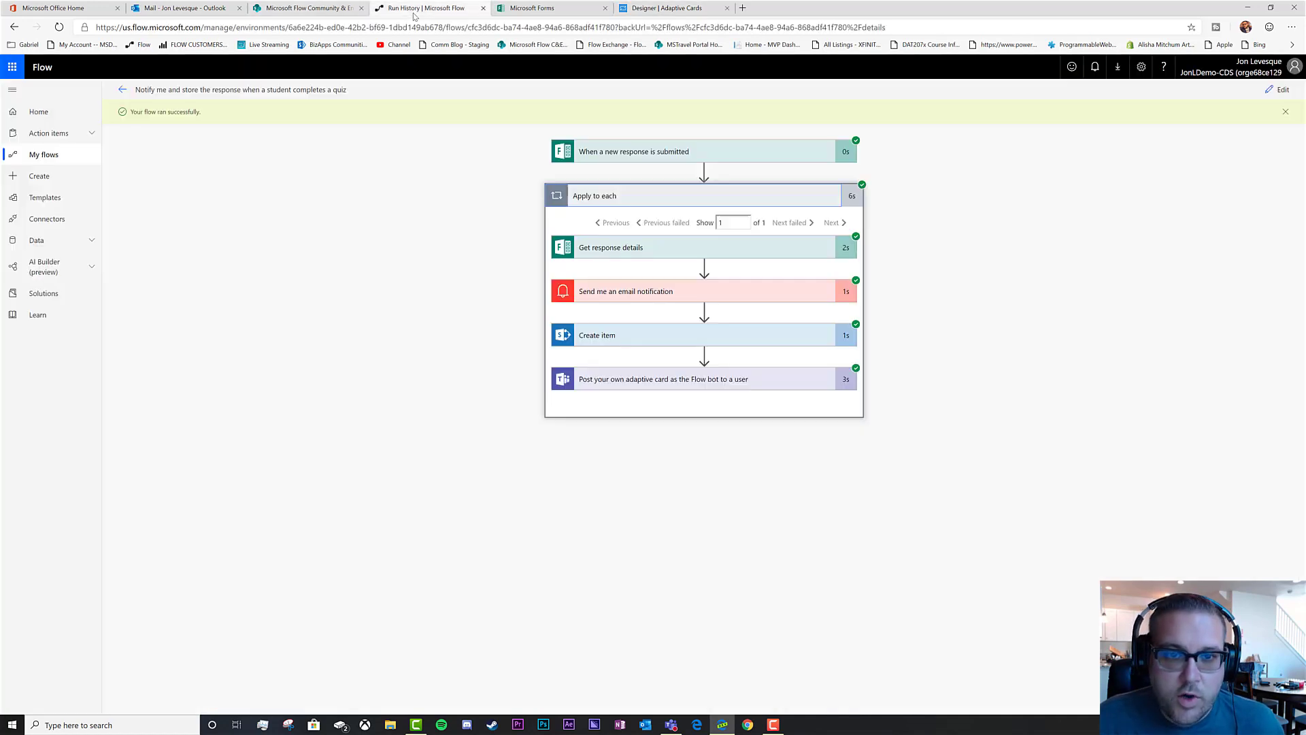
left_click(1269, 92)
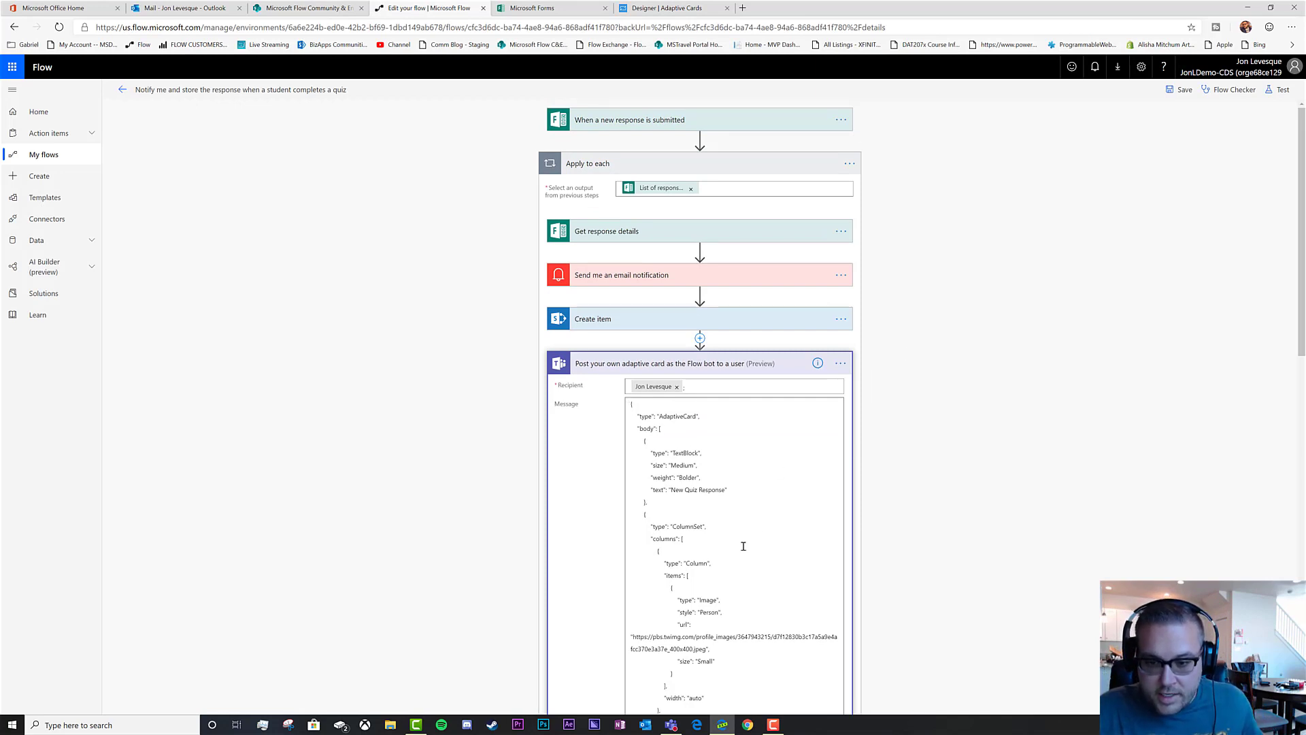
triple_click(749, 583)
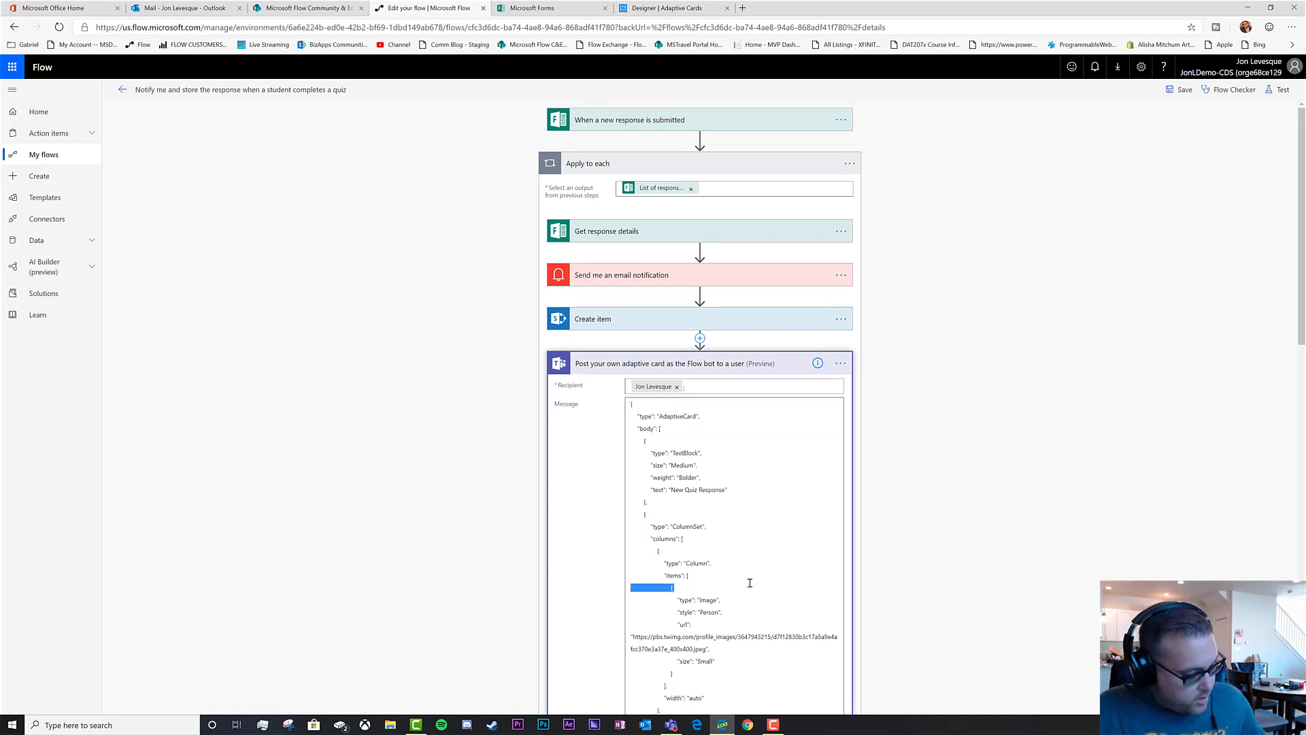
key("ctrl+a")
key("BackSpace")
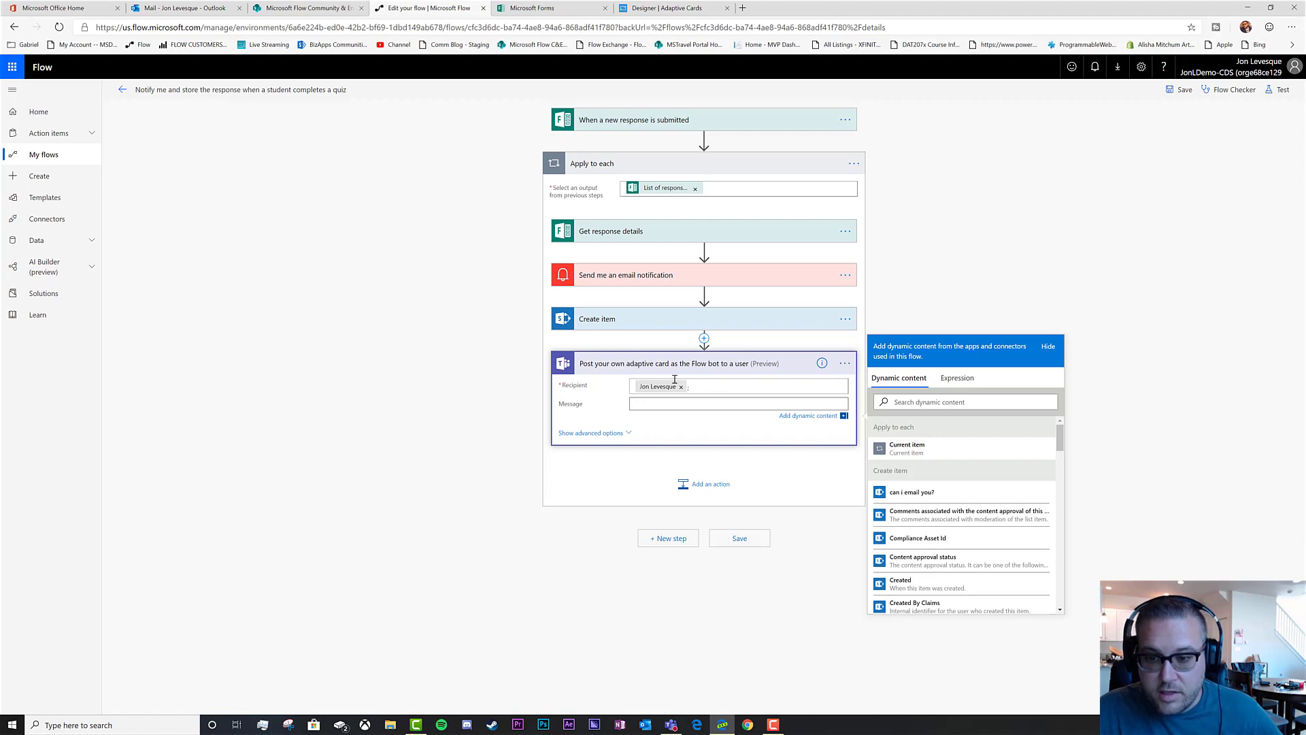
Paste the New Quiz Response card JSON into the message and insert First Name after 'Name:'
left_click(666, 7)
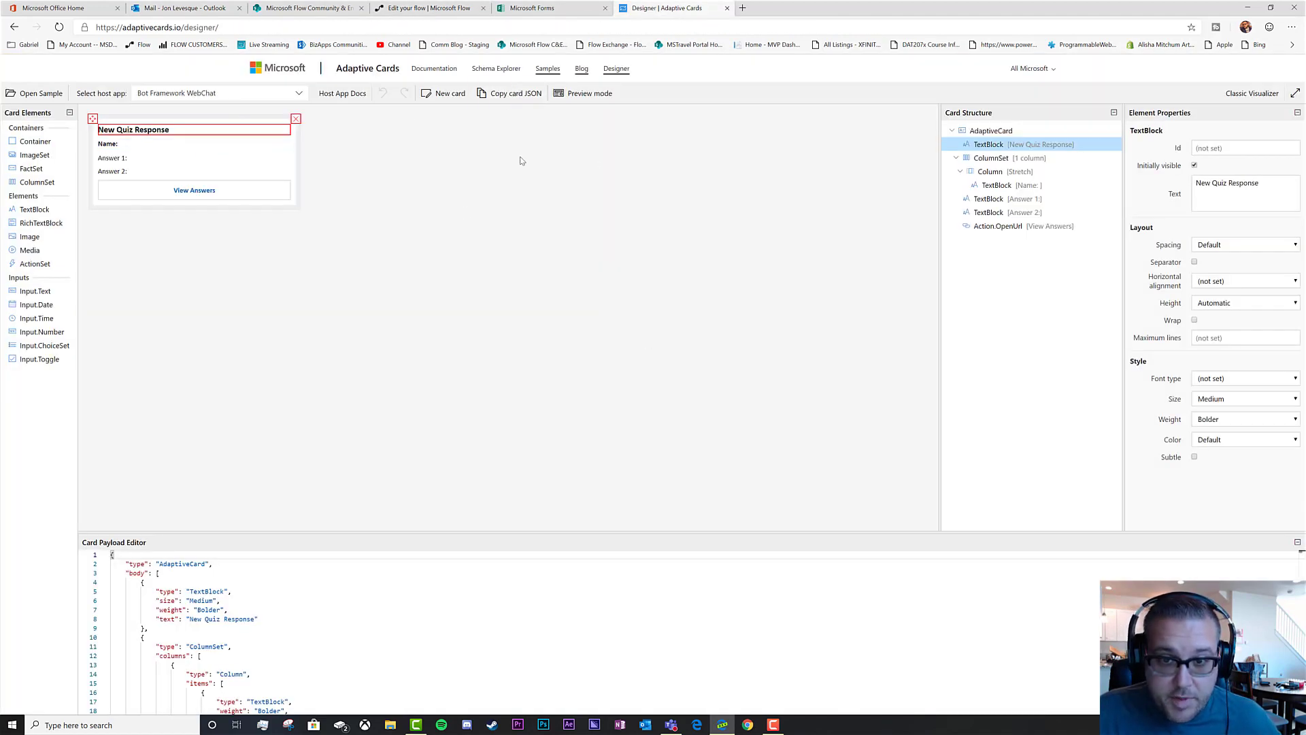
left_click(402, 10)
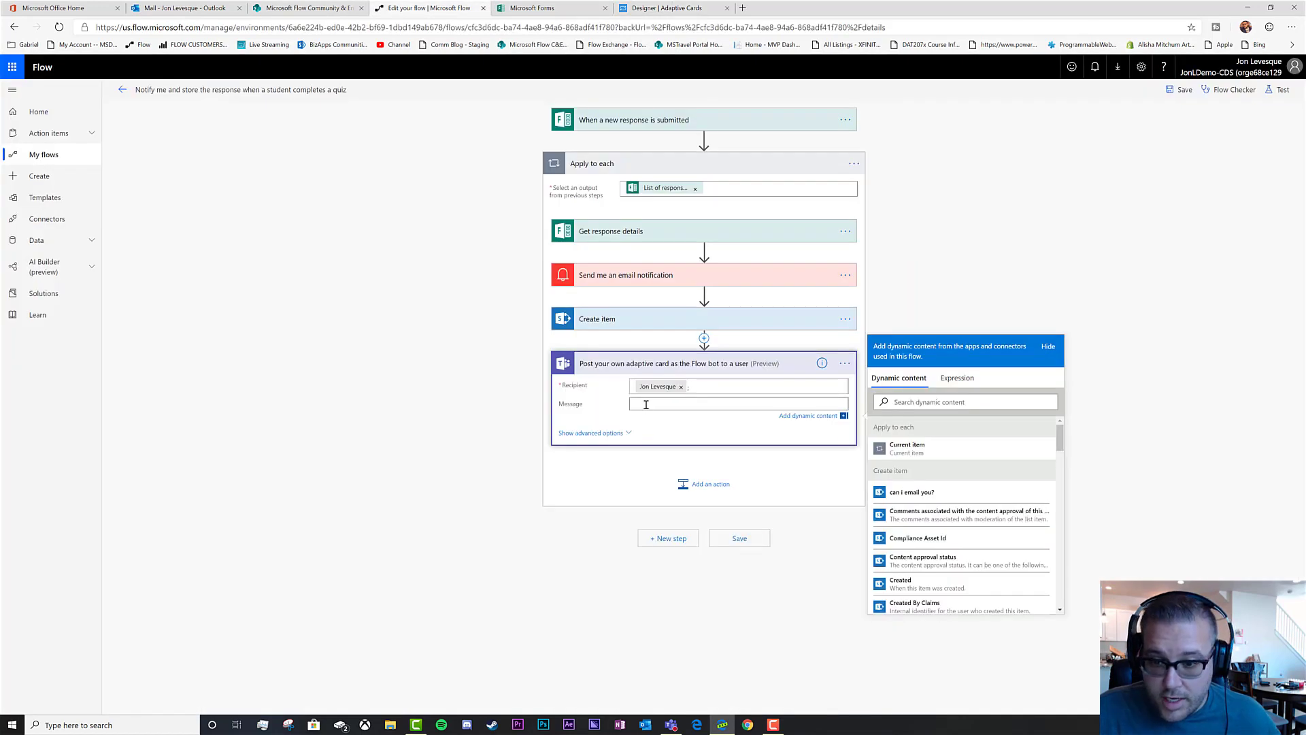
key("ctrl+v")
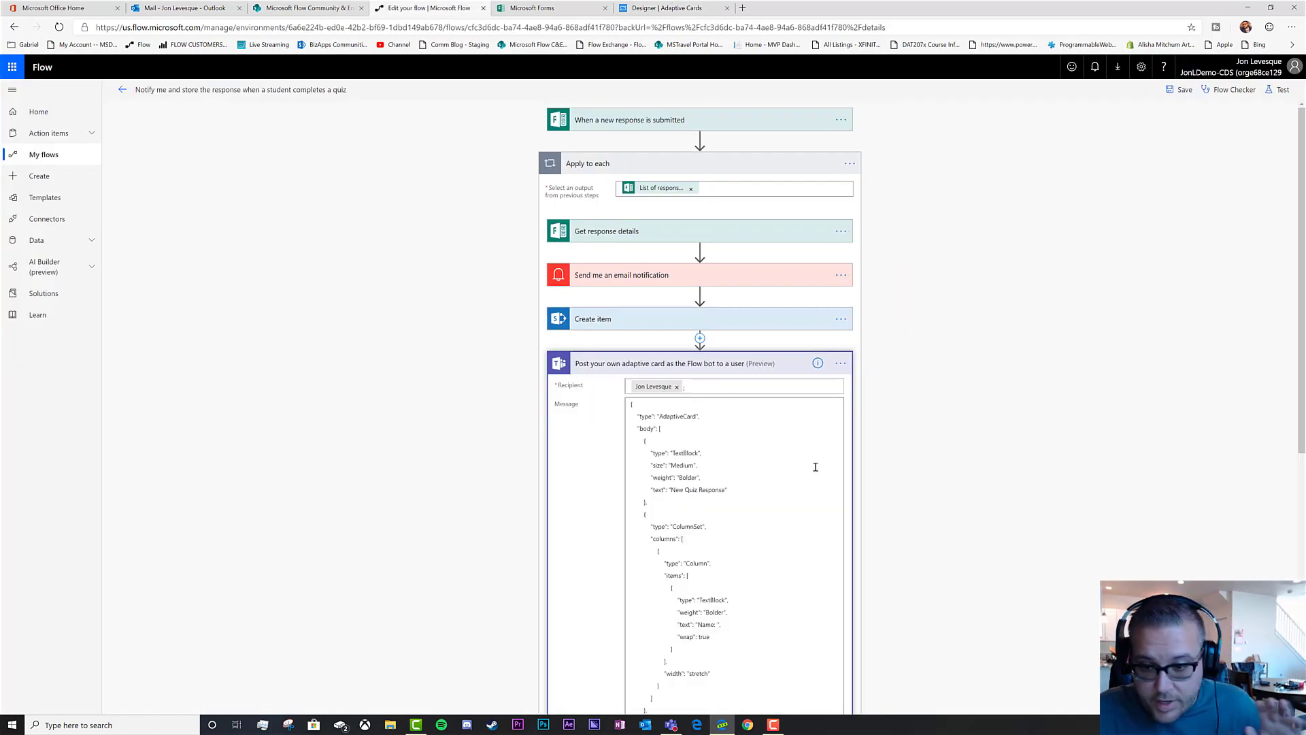
scroll(783, 462, "down", 4)
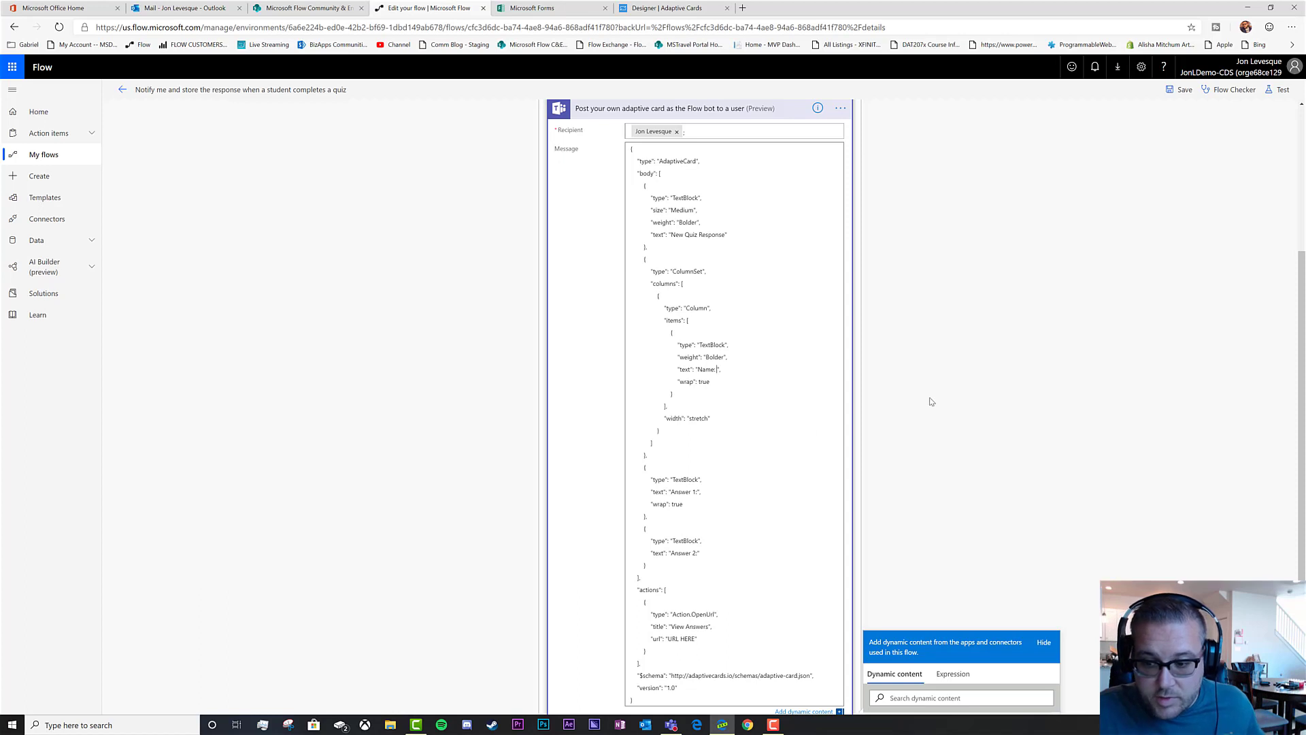
scroll(979, 385, "down", 3)
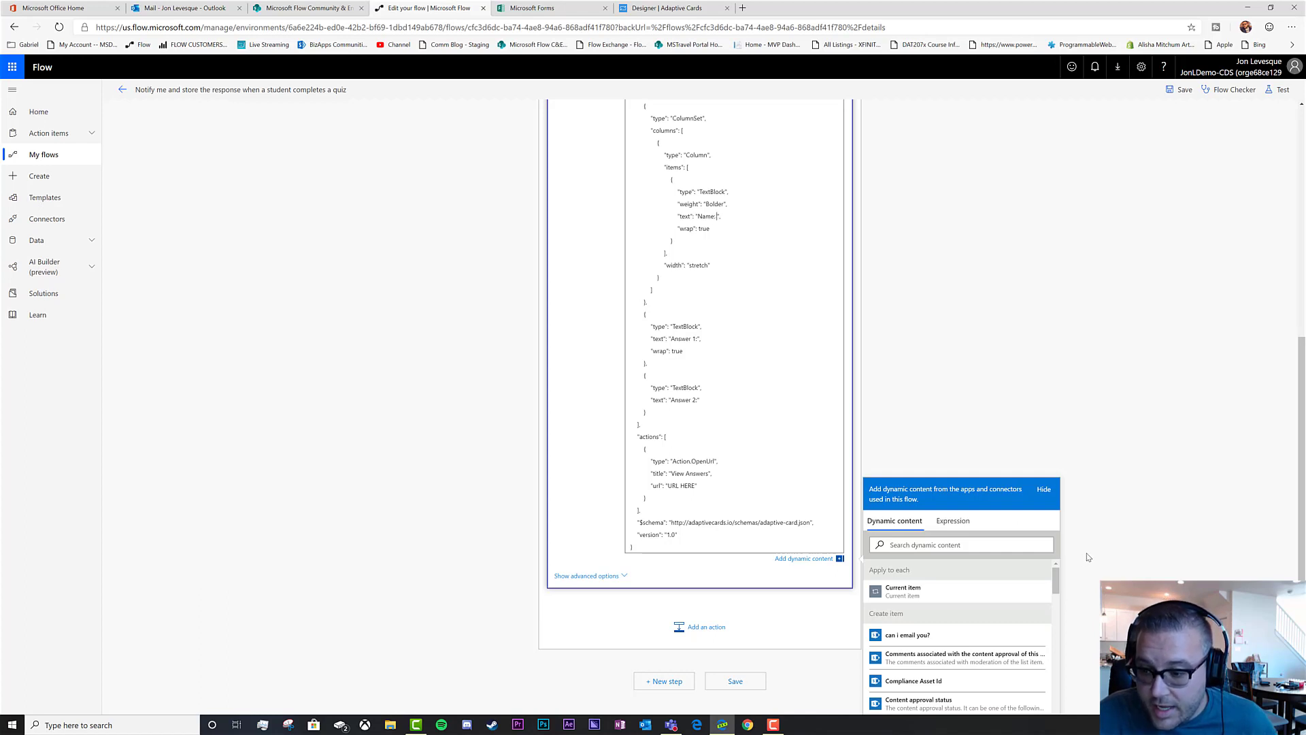
scroll(1087, 556, "down", 1)
scroll(990, 569, "down", 6)
scroll(979, 570, "down", 6)
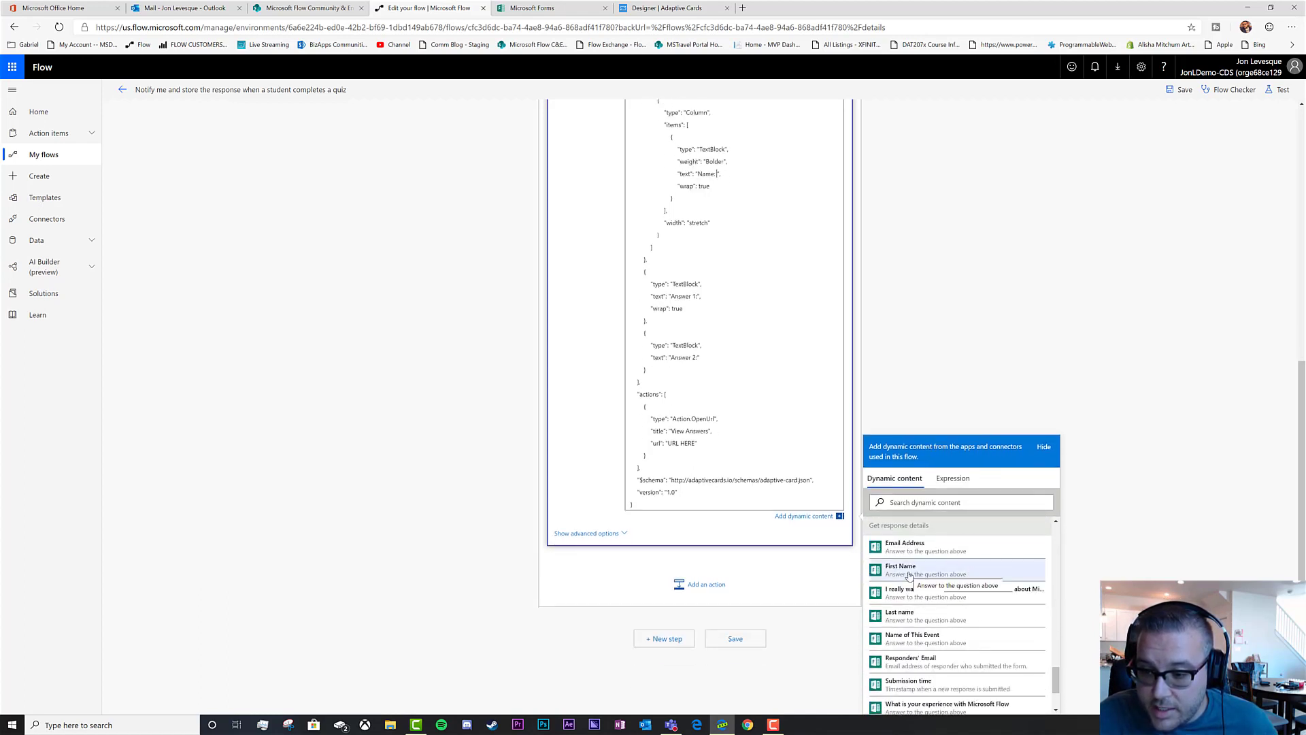
left_click(908, 574)
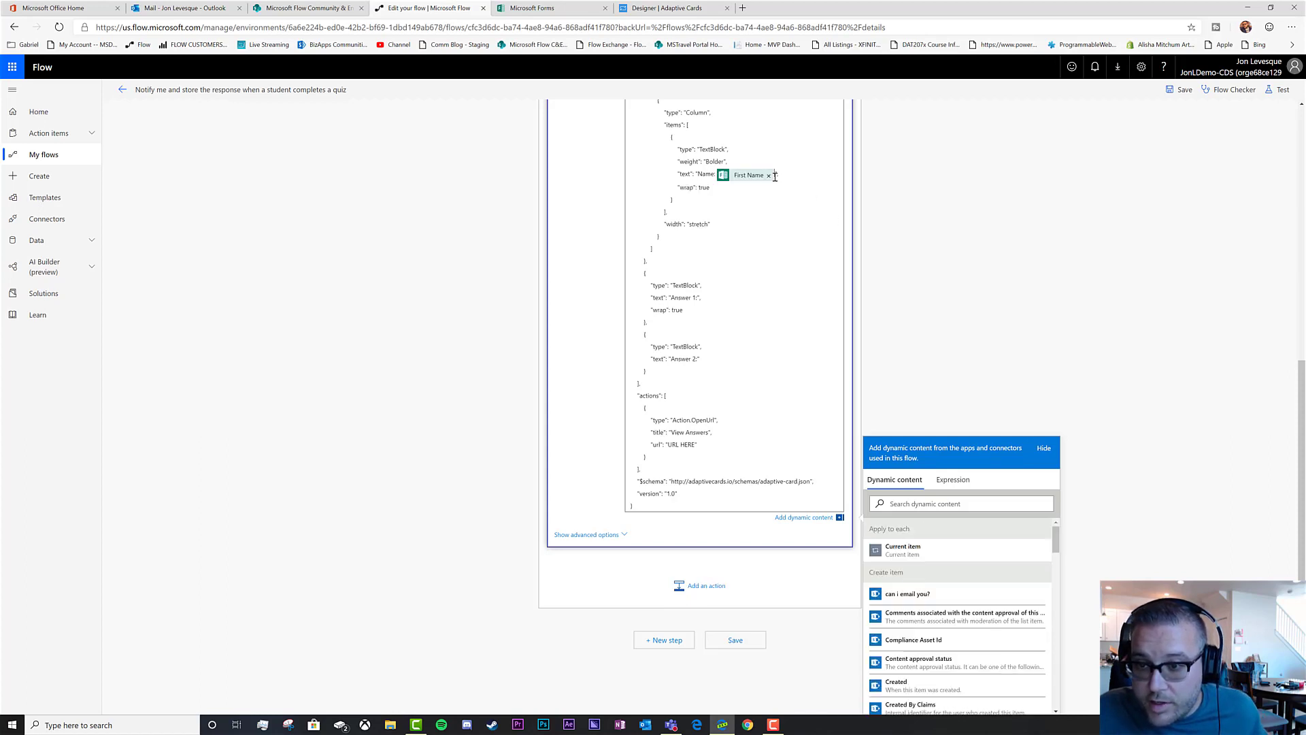
Insert Last name after First Name and Email Address after 'Answer 1:' in the card JSON
scroll(953, 612, "down", 10)
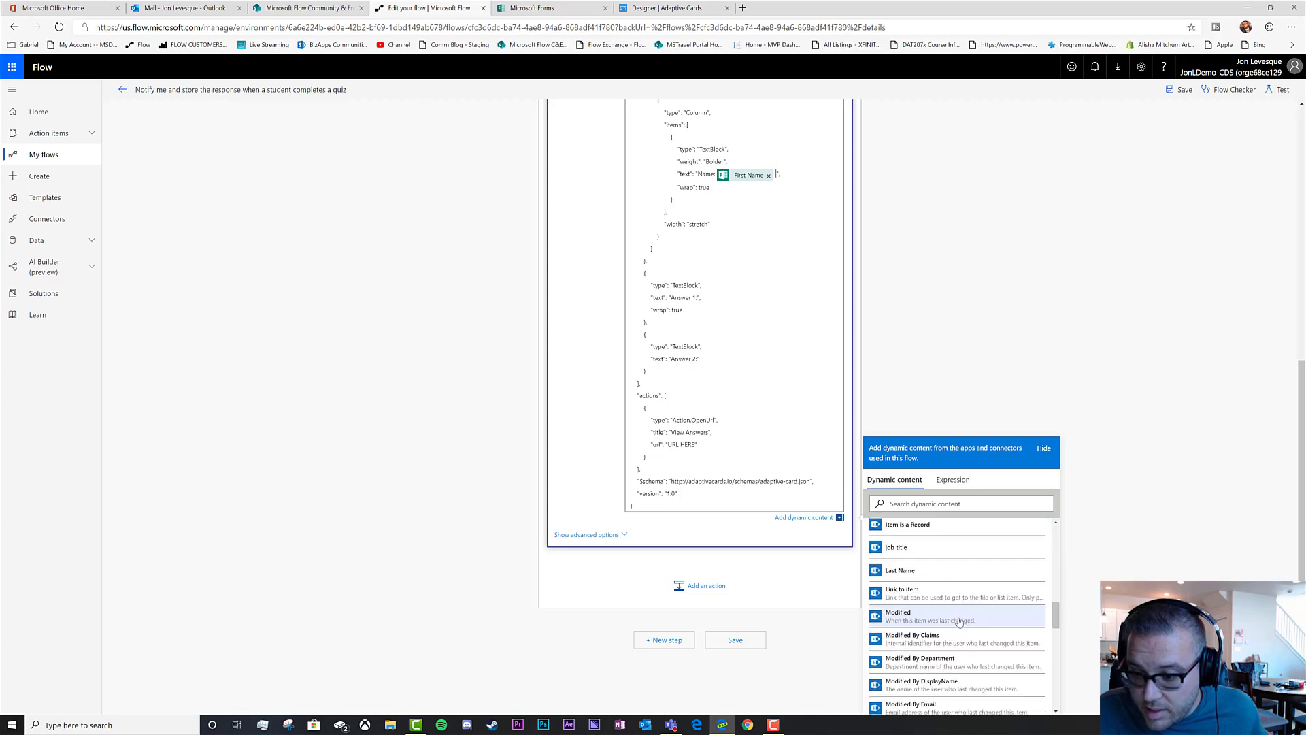
scroll(958, 615, "up", 3)
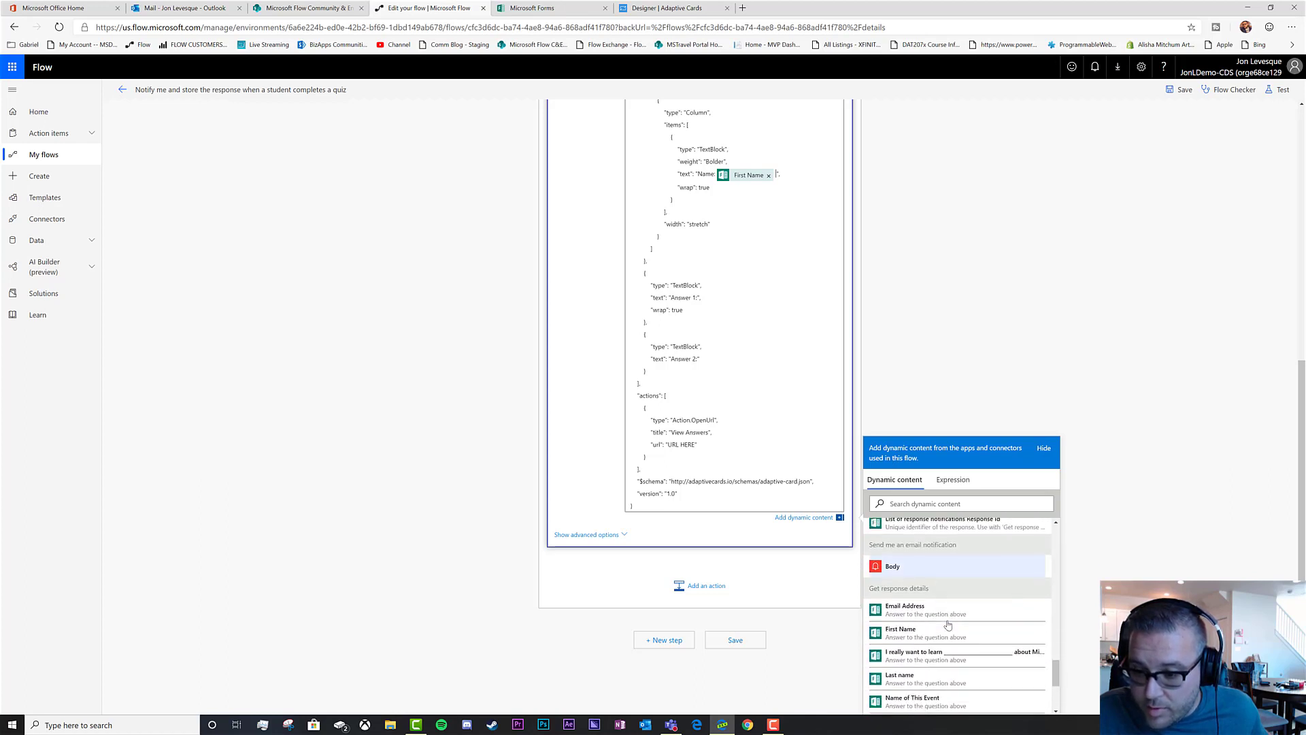
left_click(905, 672)
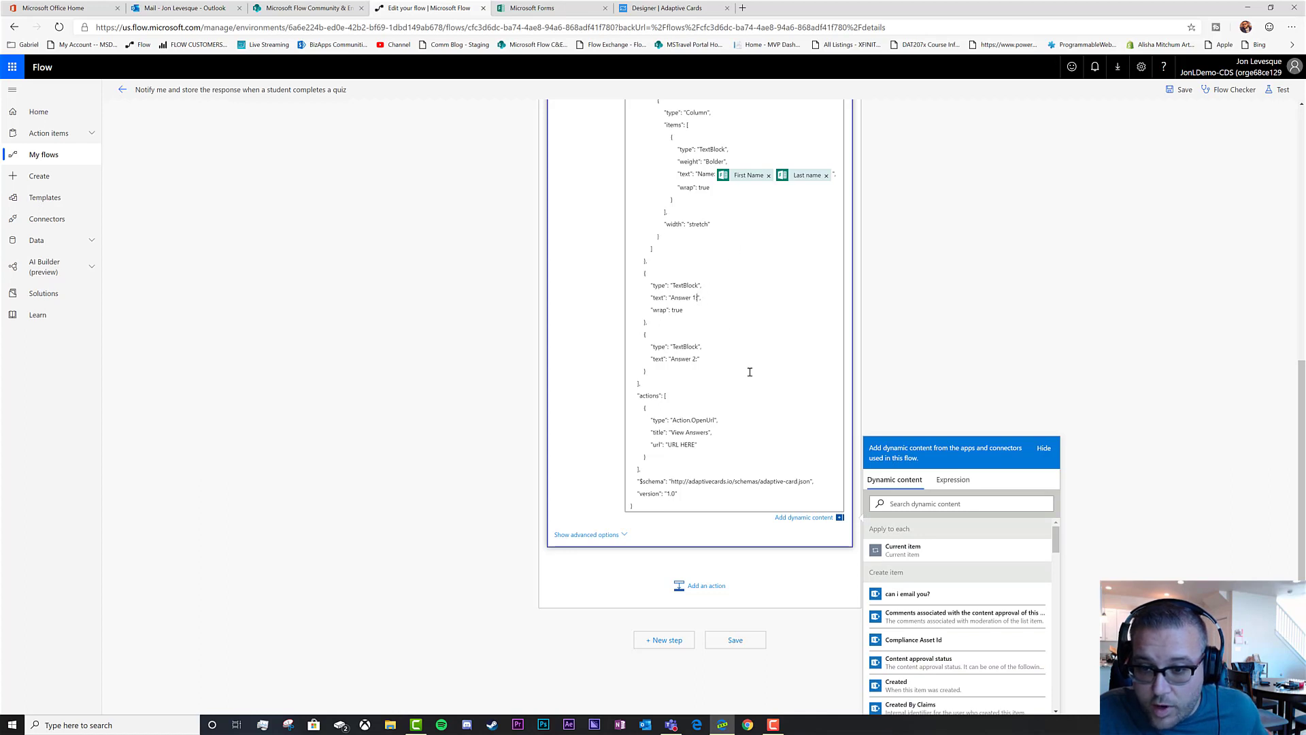
scroll(998, 617, "down", 10)
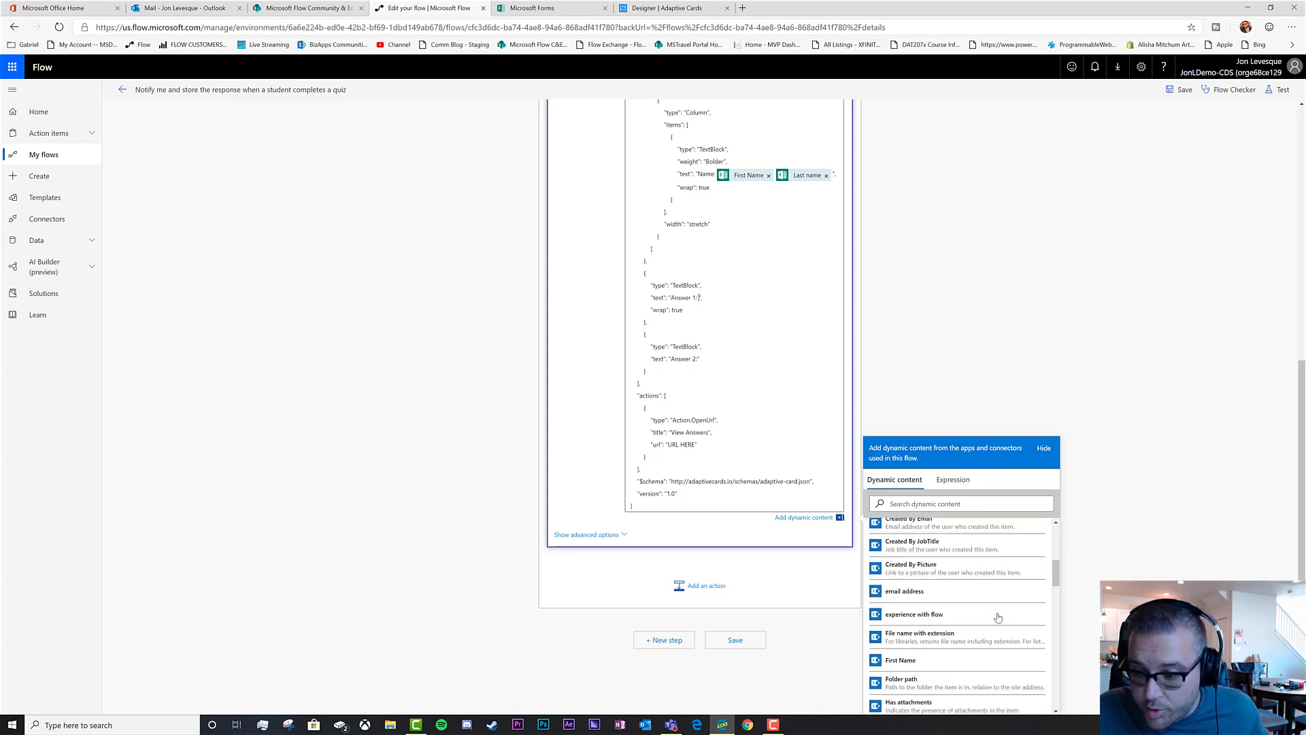
scroll(998, 617, "down", 3)
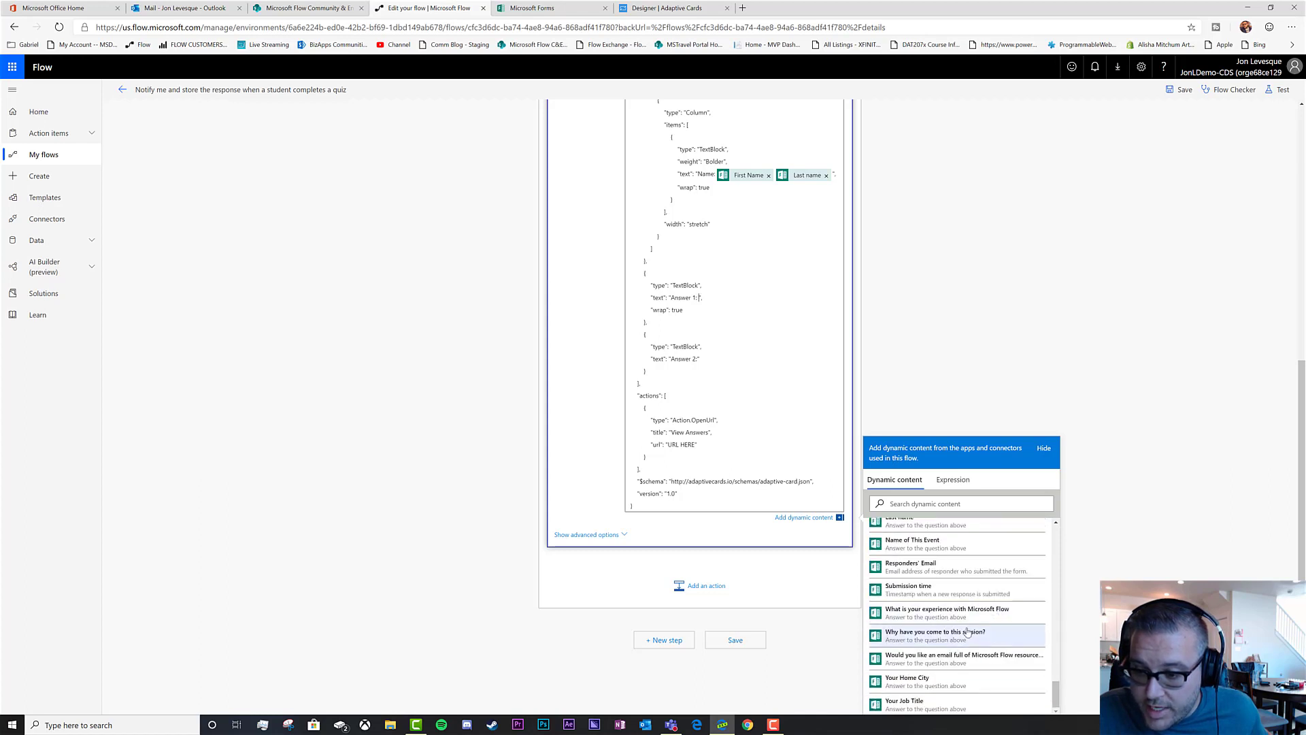
scroll(966, 632, "down", 2)
left_click(912, 552)
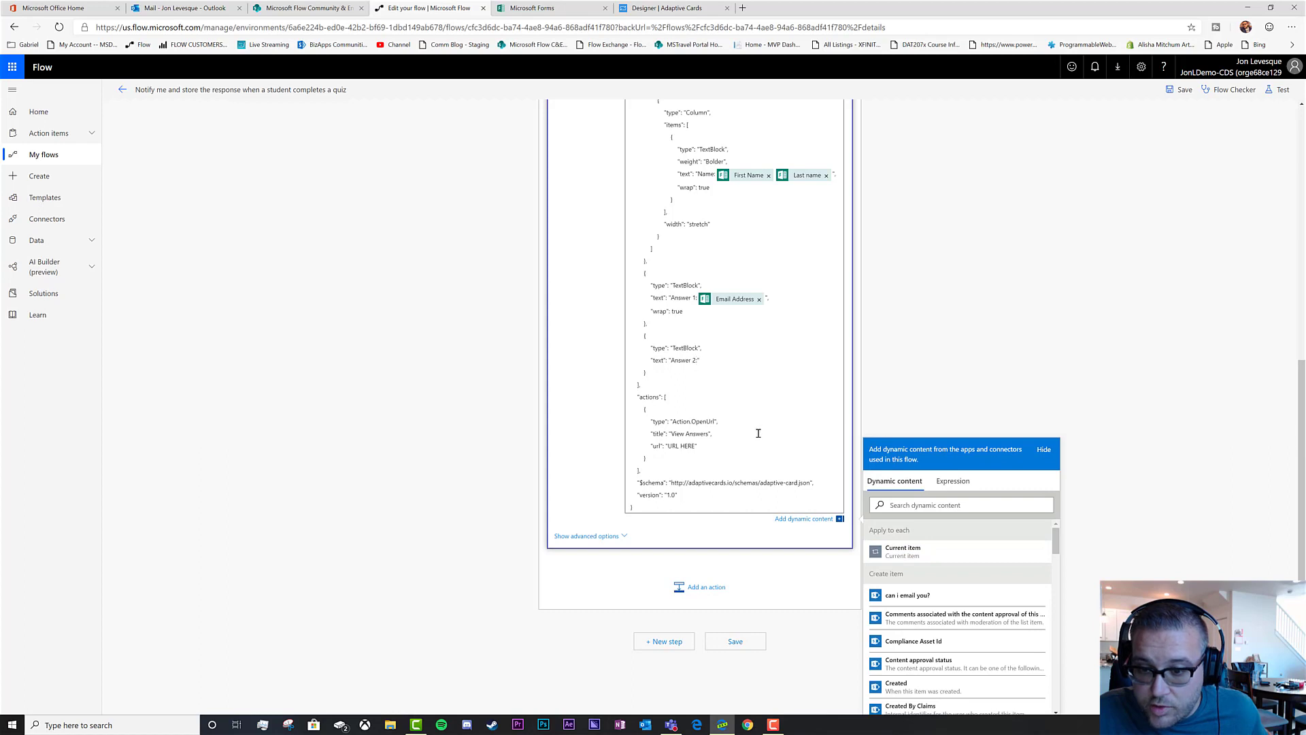
Add Name of This Event after 'Answer 2:' and save the flow
scroll(1003, 625, "down", 15)
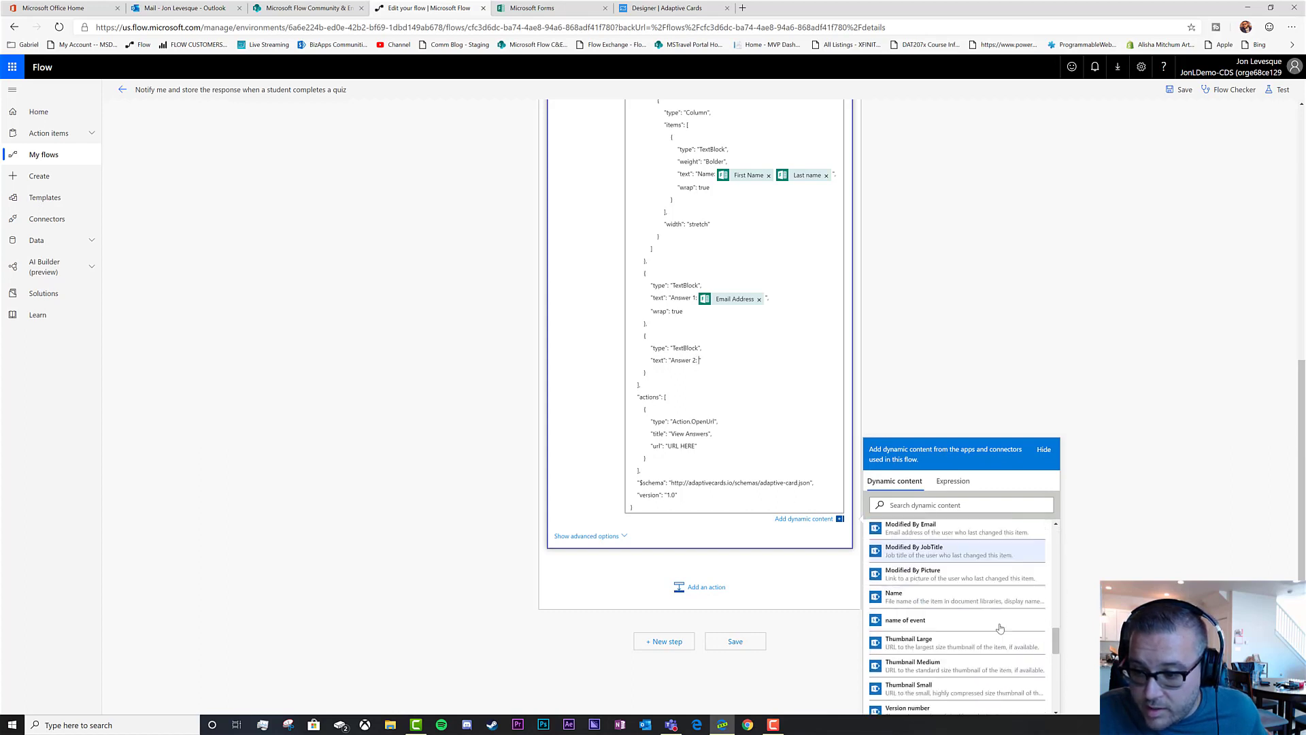
left_click(953, 544)
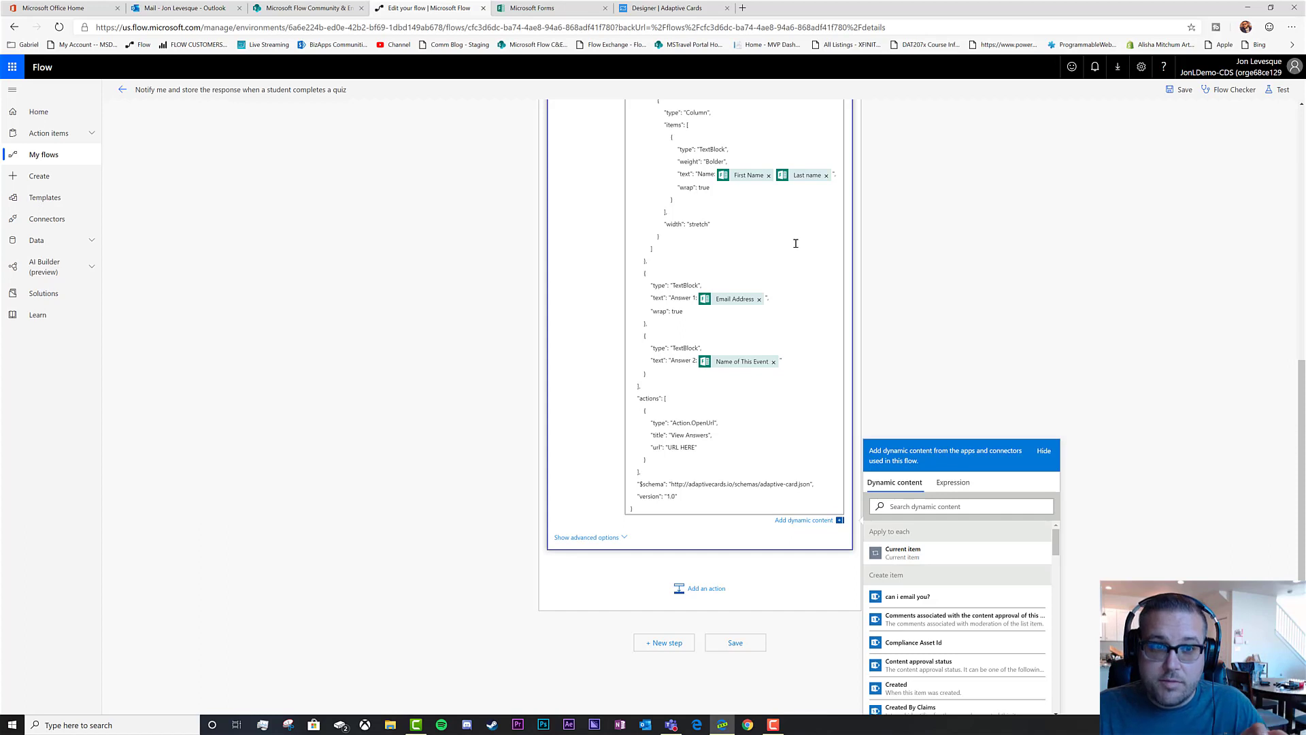
left_click(1181, 89)
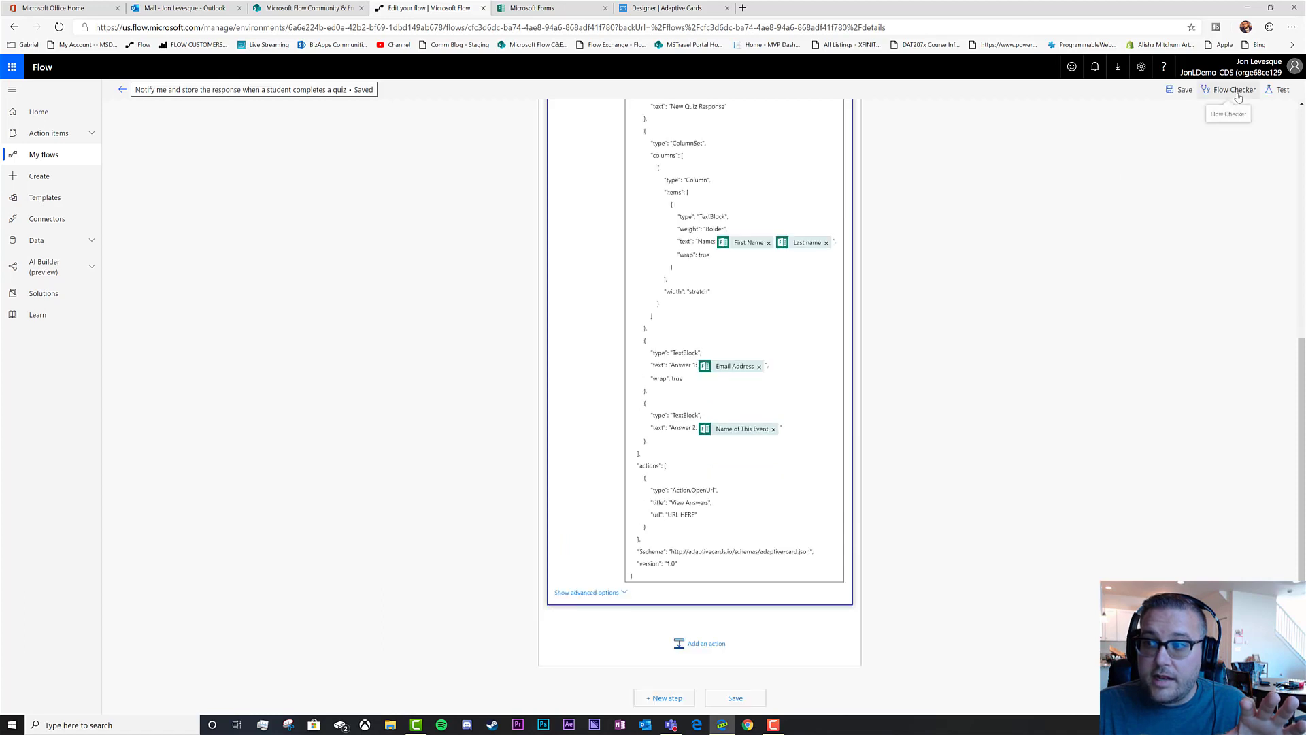
Run the flow checker (no errors or warnings), then test the flow reusing a previous run's data
left_click(1232, 92)
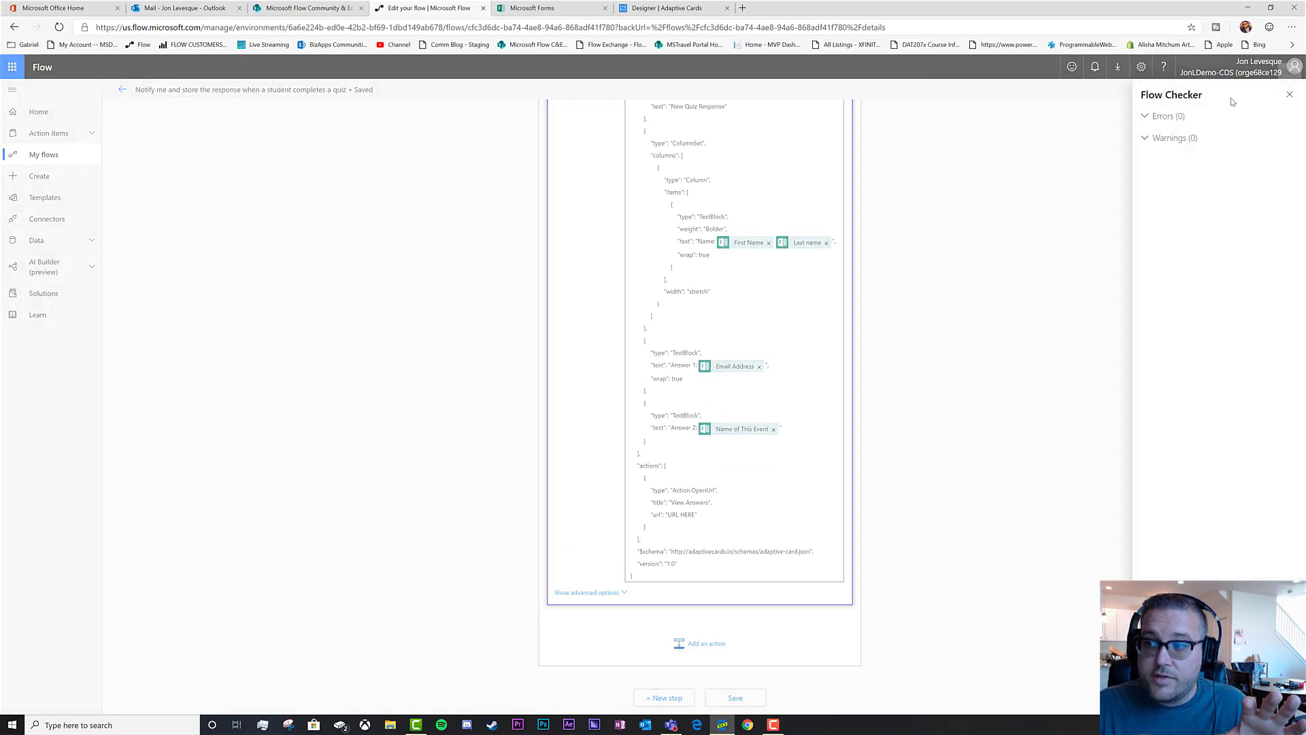
left_click(1287, 96)
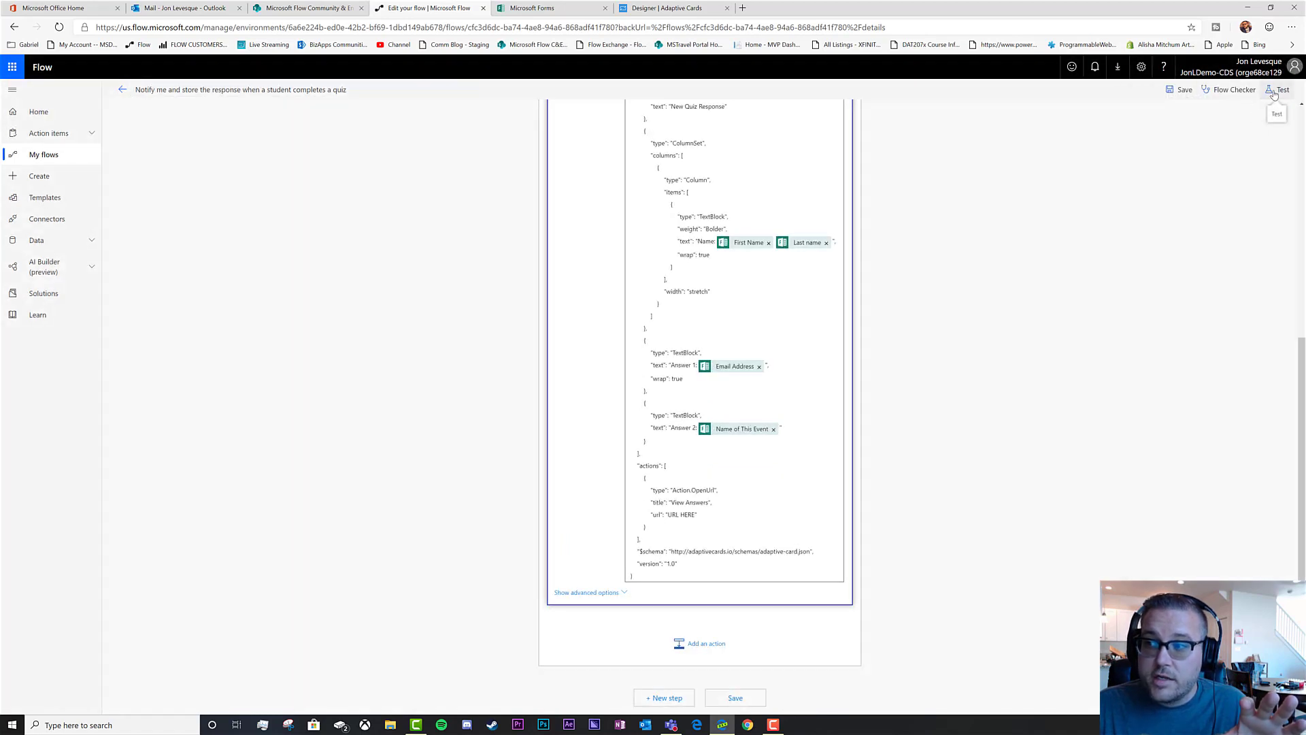
left_click(1272, 92)
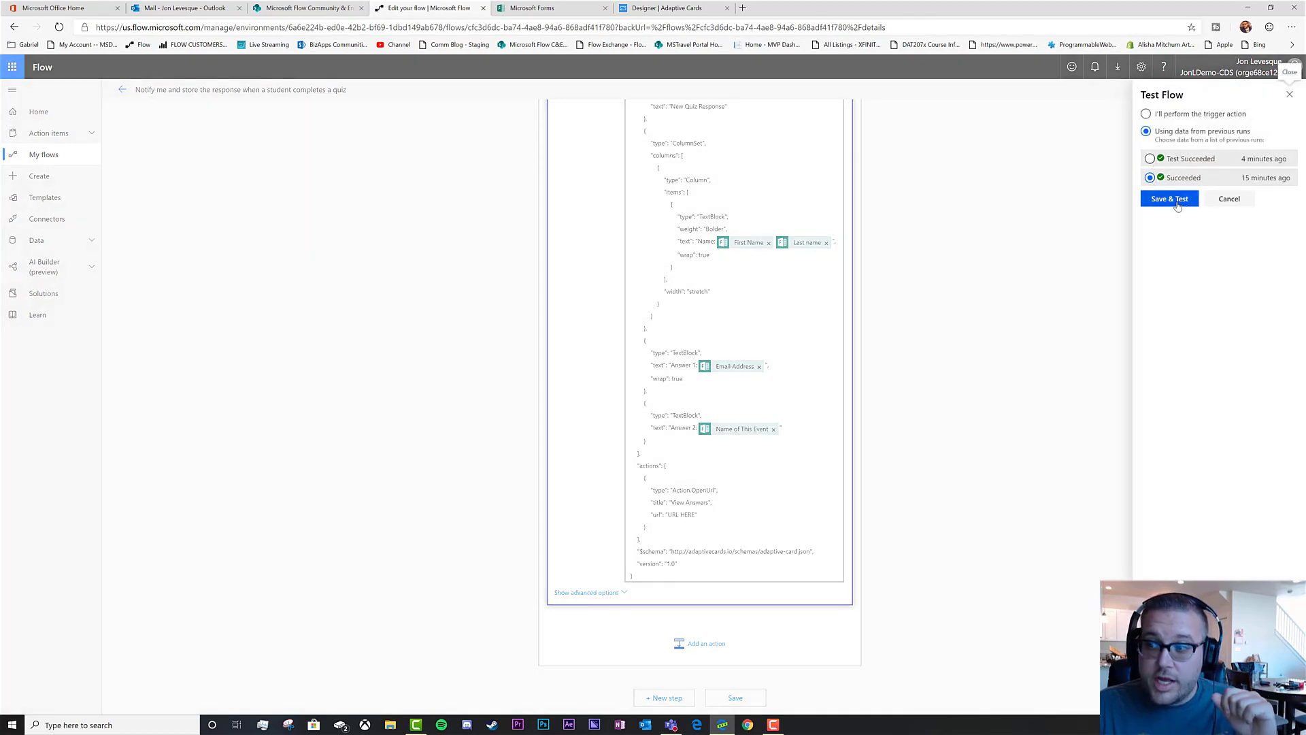
left_click(1177, 202)
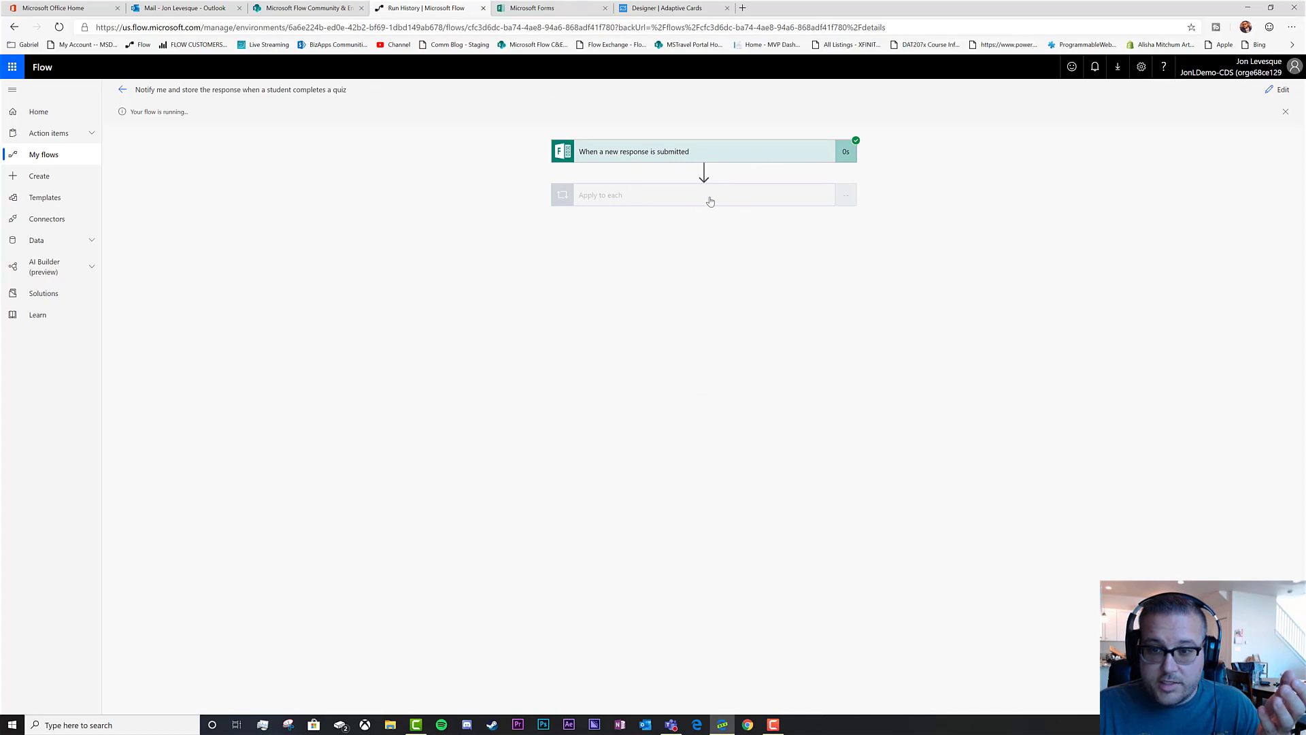
Expand Apply to each to confirm all four actions succeeded, then view the New Quiz Response email in Outlook
left_click(674, 202)
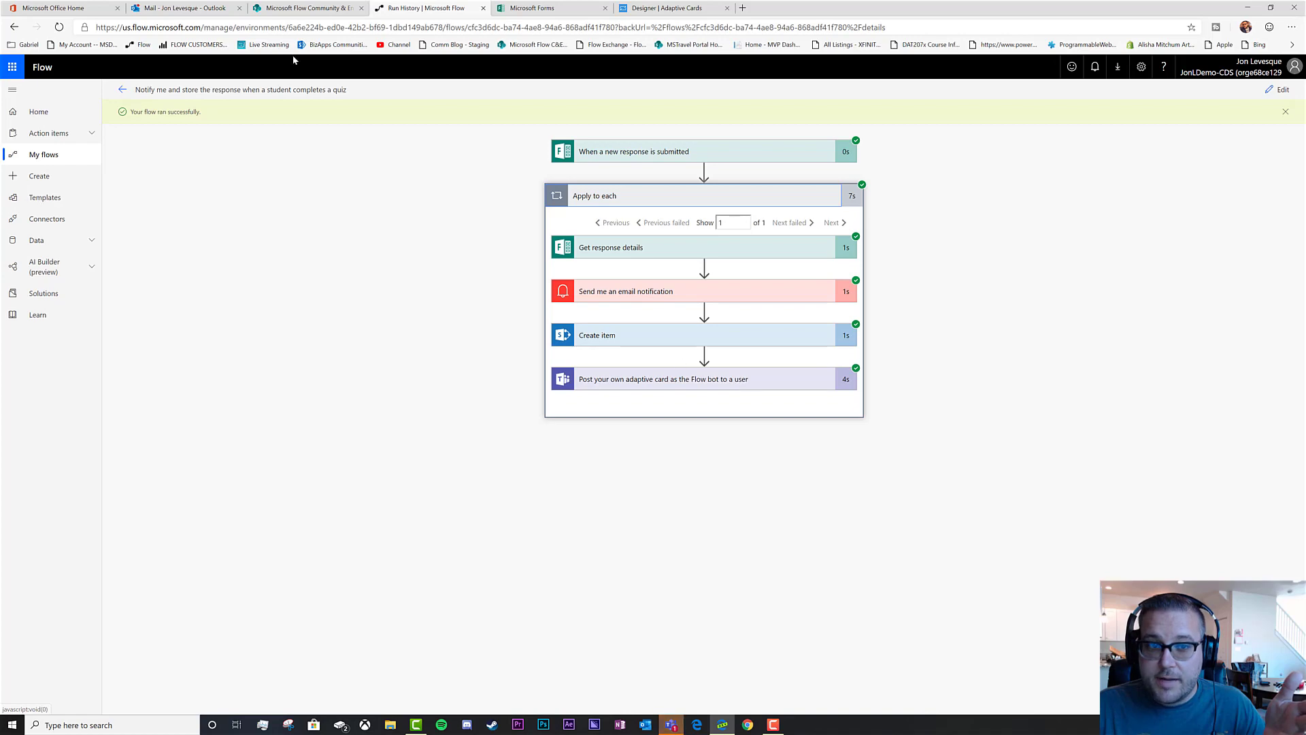
left_click(161, 10)
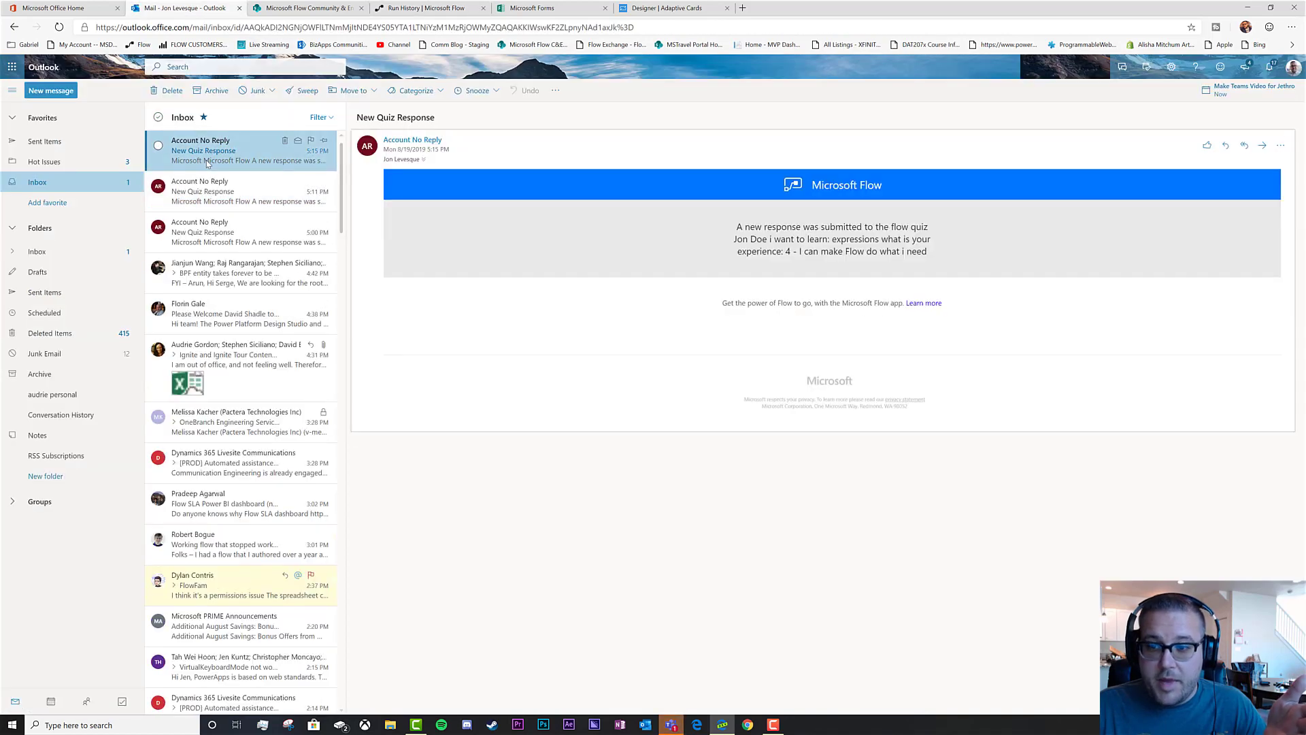
Check the new third row in the Flow Quiz Demo SharePoint list, then switch to Teams
left_click(306, 8)
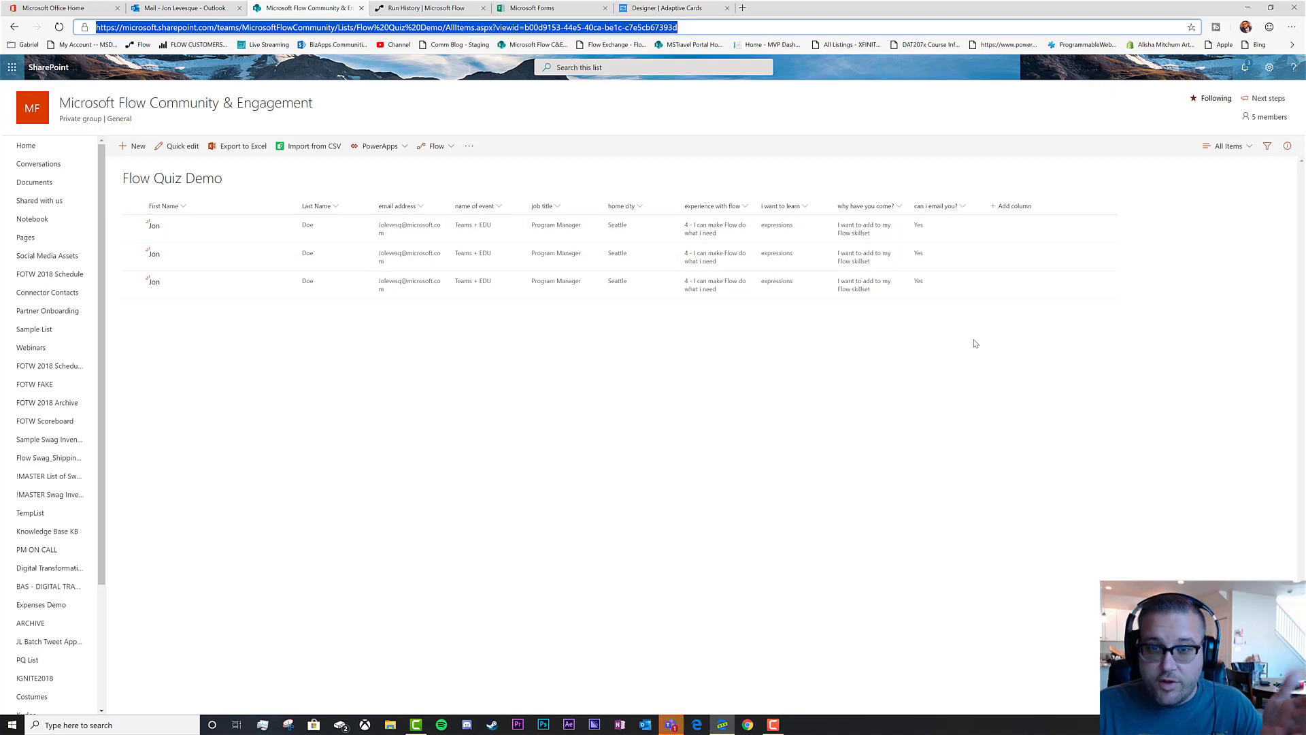
left_click(673, 726)
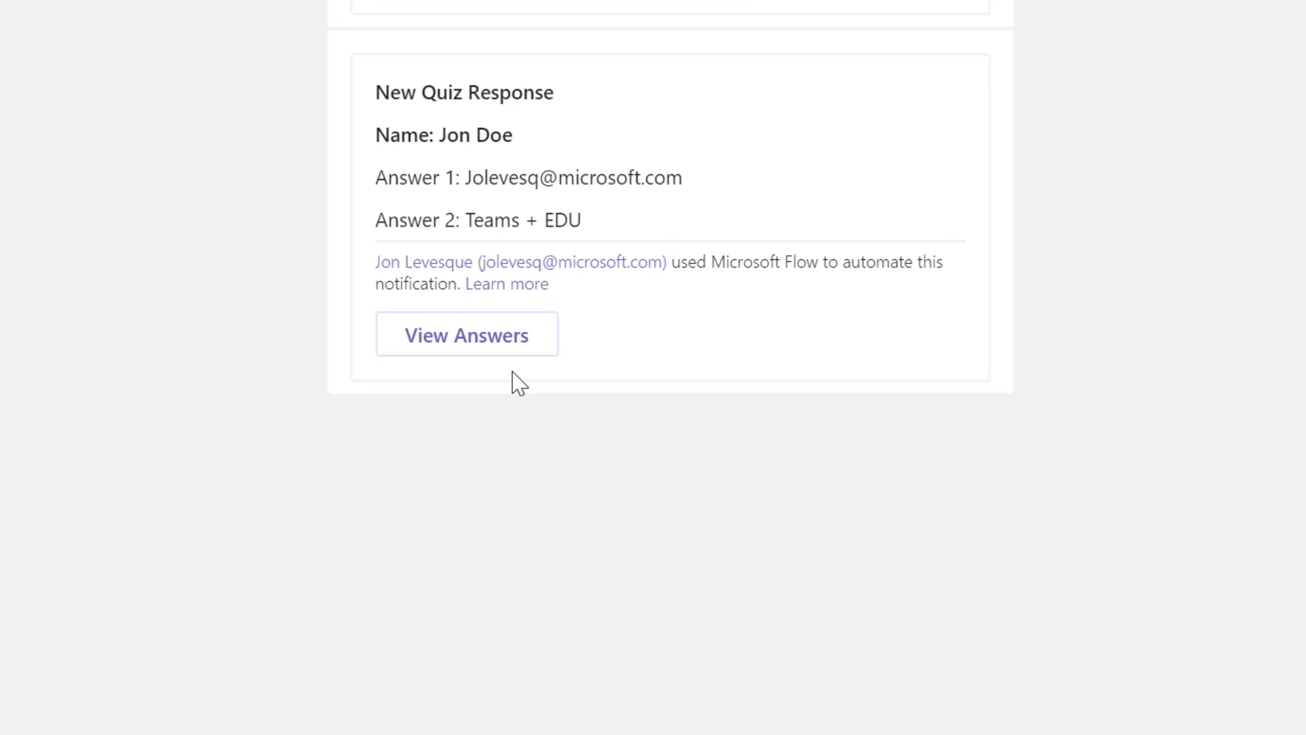
Review the card showing the responder's name, email and event 'Teams + EDU', then return to Edge
mouse_move(404, 106)
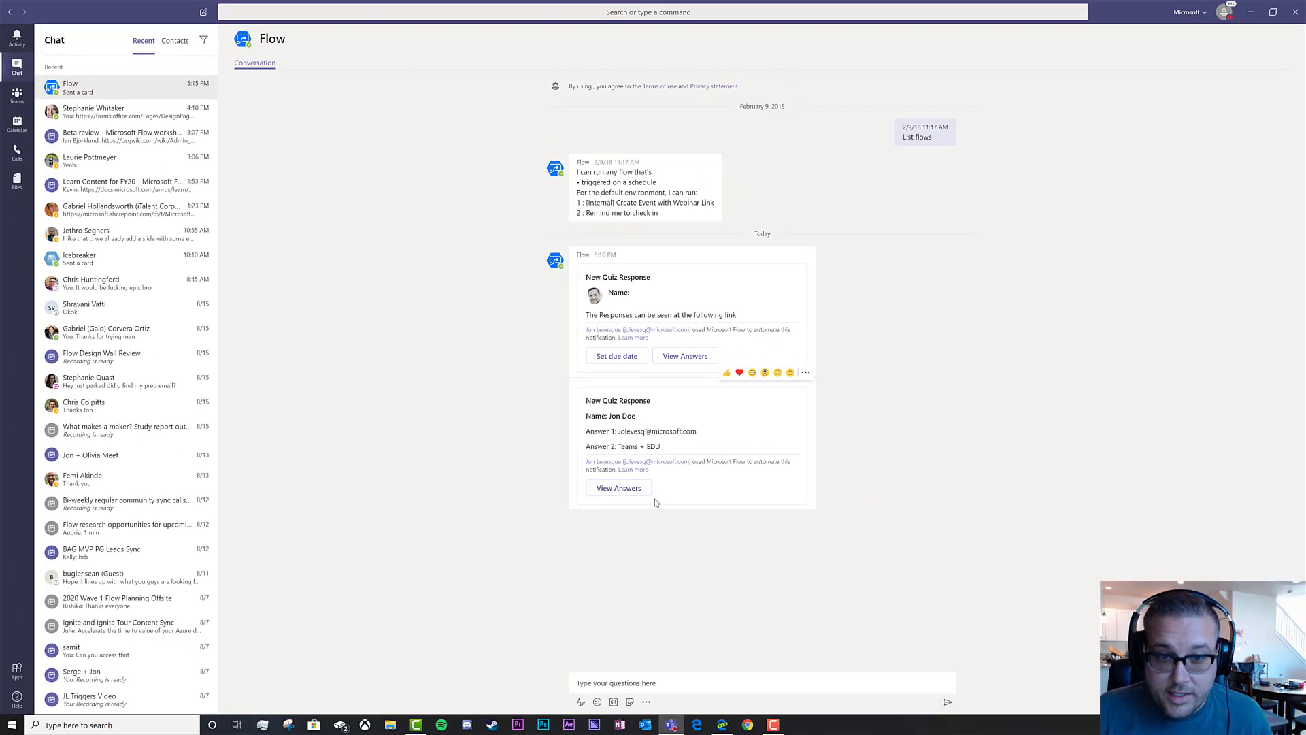
left_click(721, 724)
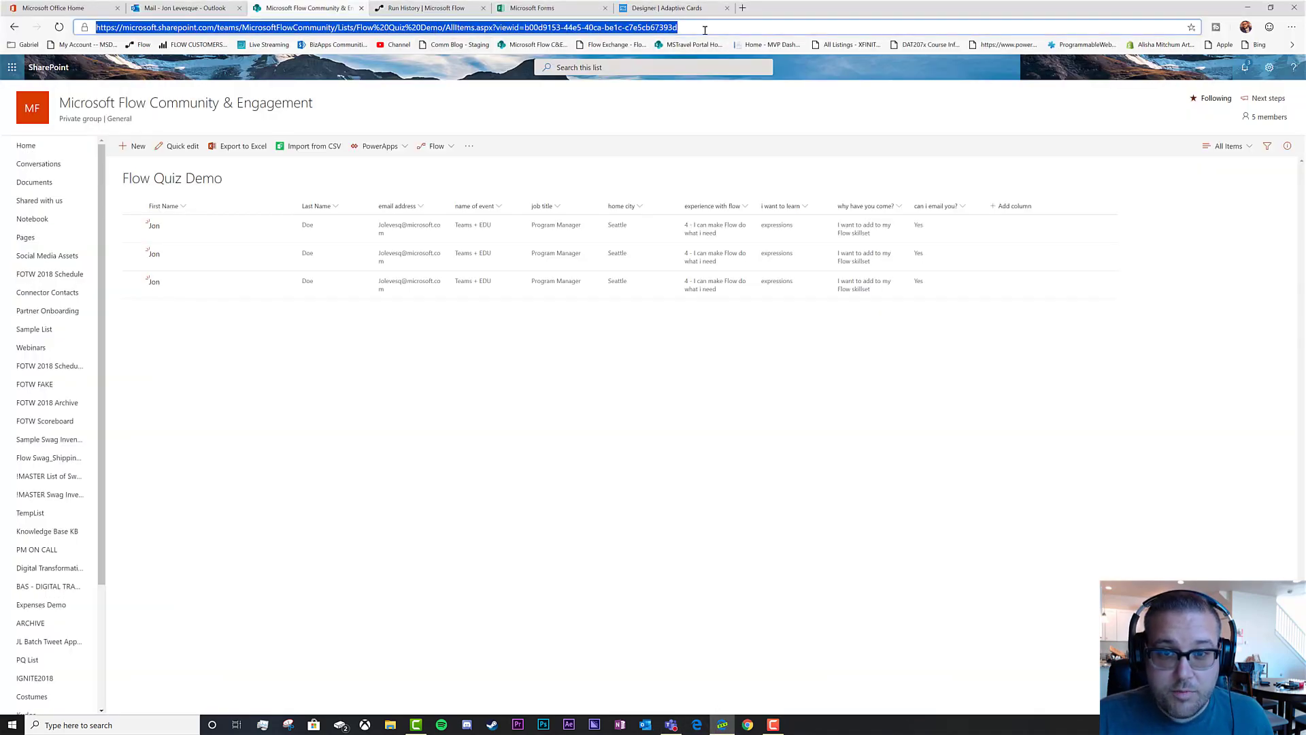
Minimize Edge to reveal the Notepad list of four aka.ms resource links
left_click(1249, 11)
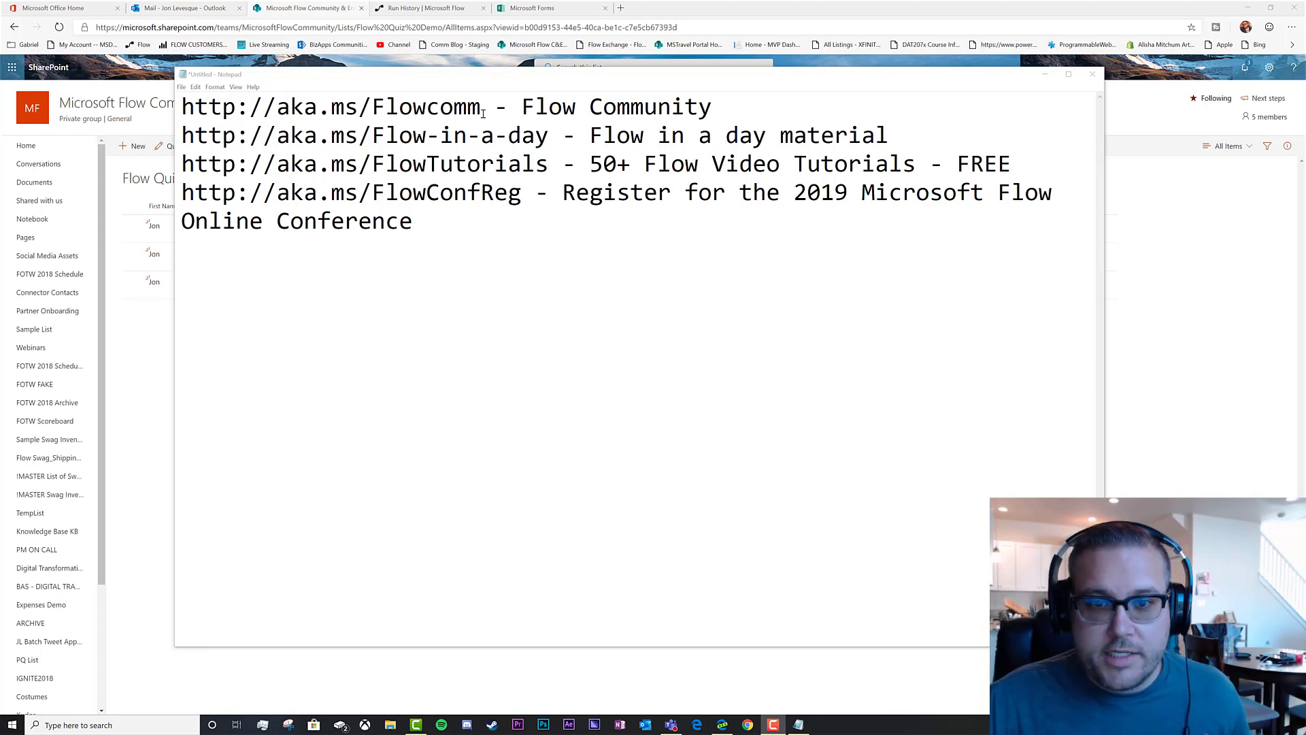
Copy the Flowcomm link from Notepad and open the Flow Community site in a new tab
left_click_drag(482, 110, 183, 115)
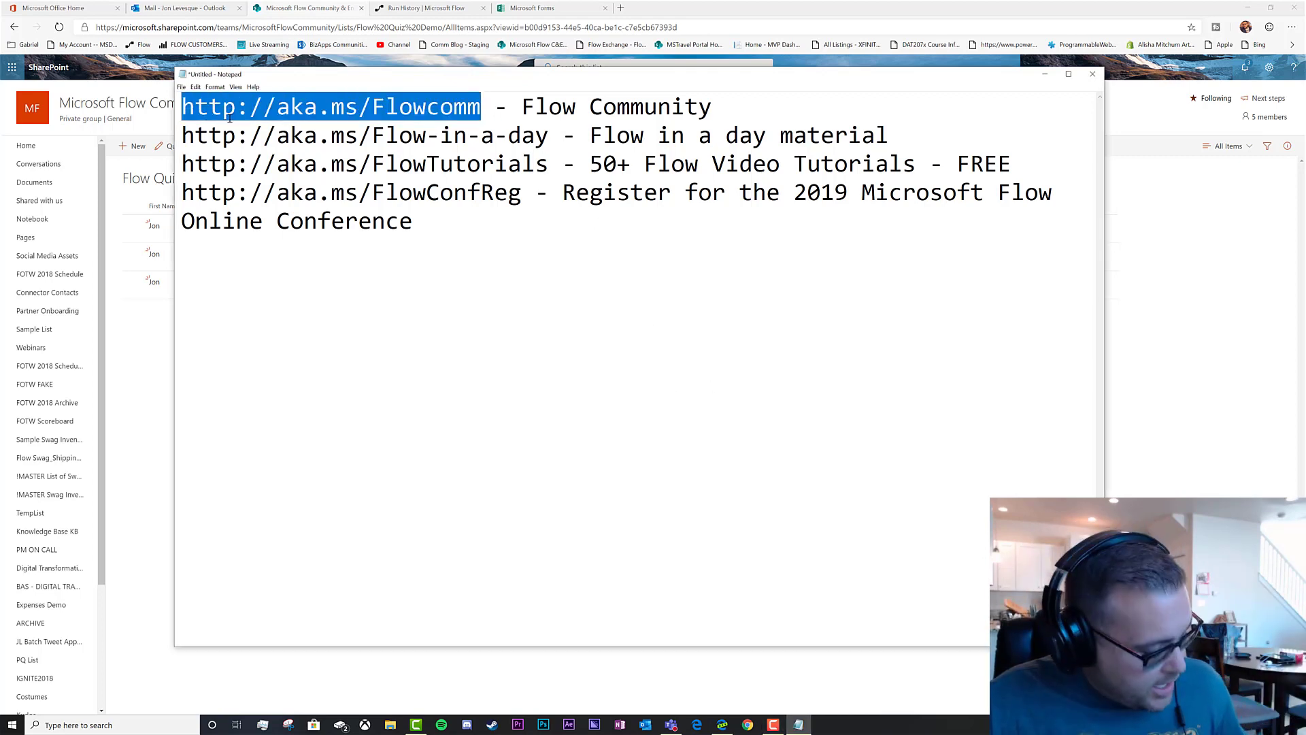
key("ctrl+c")
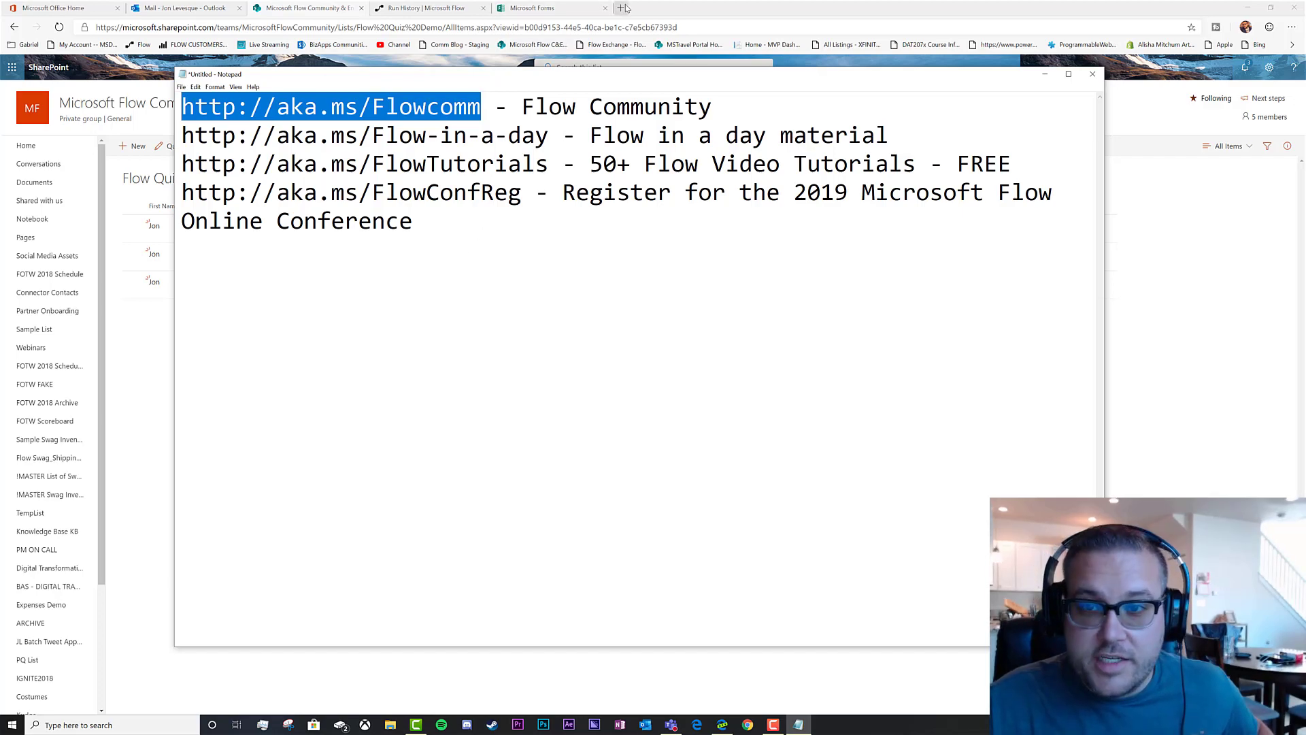
left_click(621, 8)
key("ctrl+v")
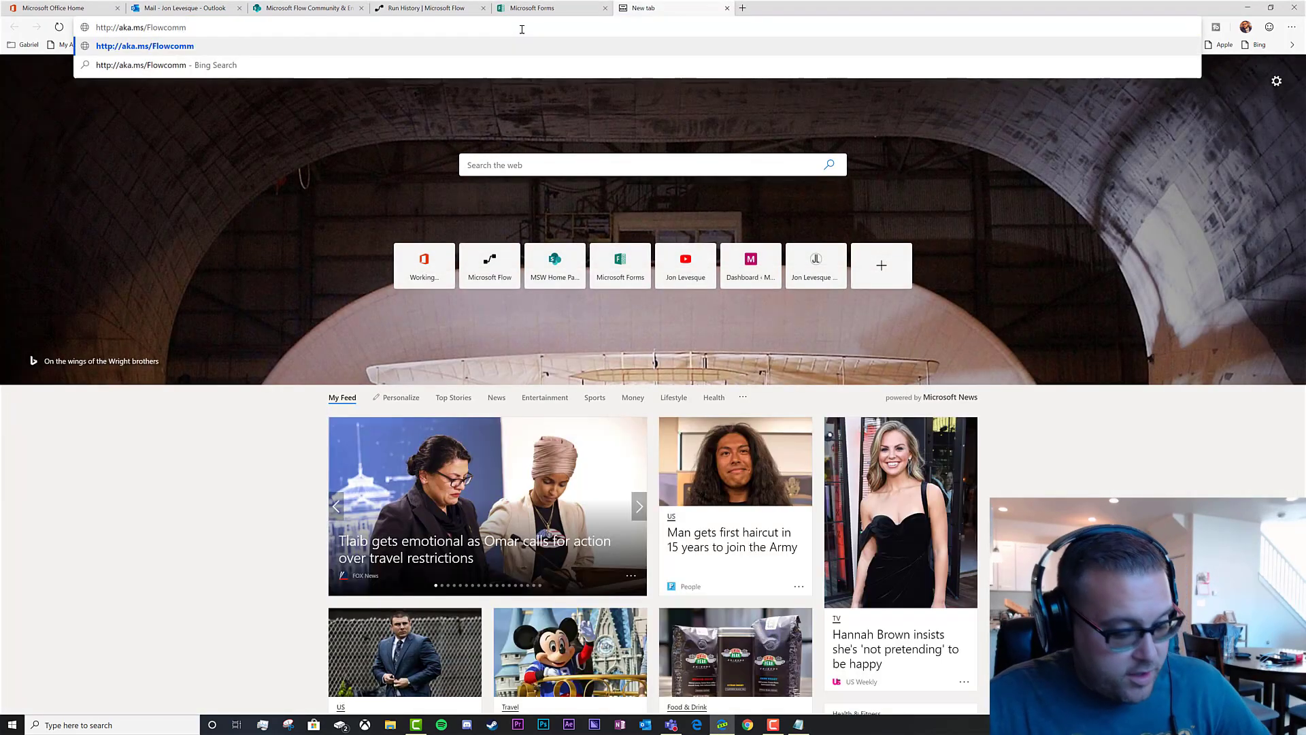
key("Return")
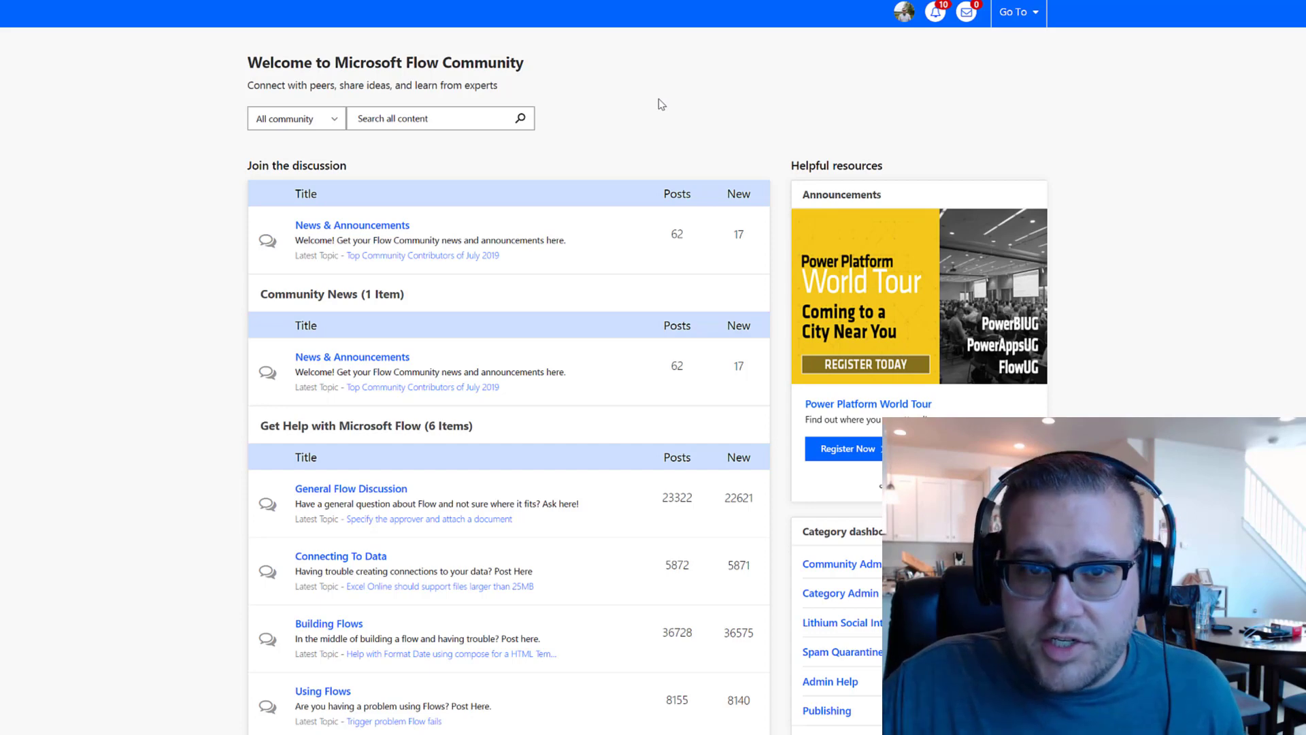
Copy the Flow-in-a-day link and open the shared FLOW-IN-A-DAY OneDrive folder
key("alt+Tab")
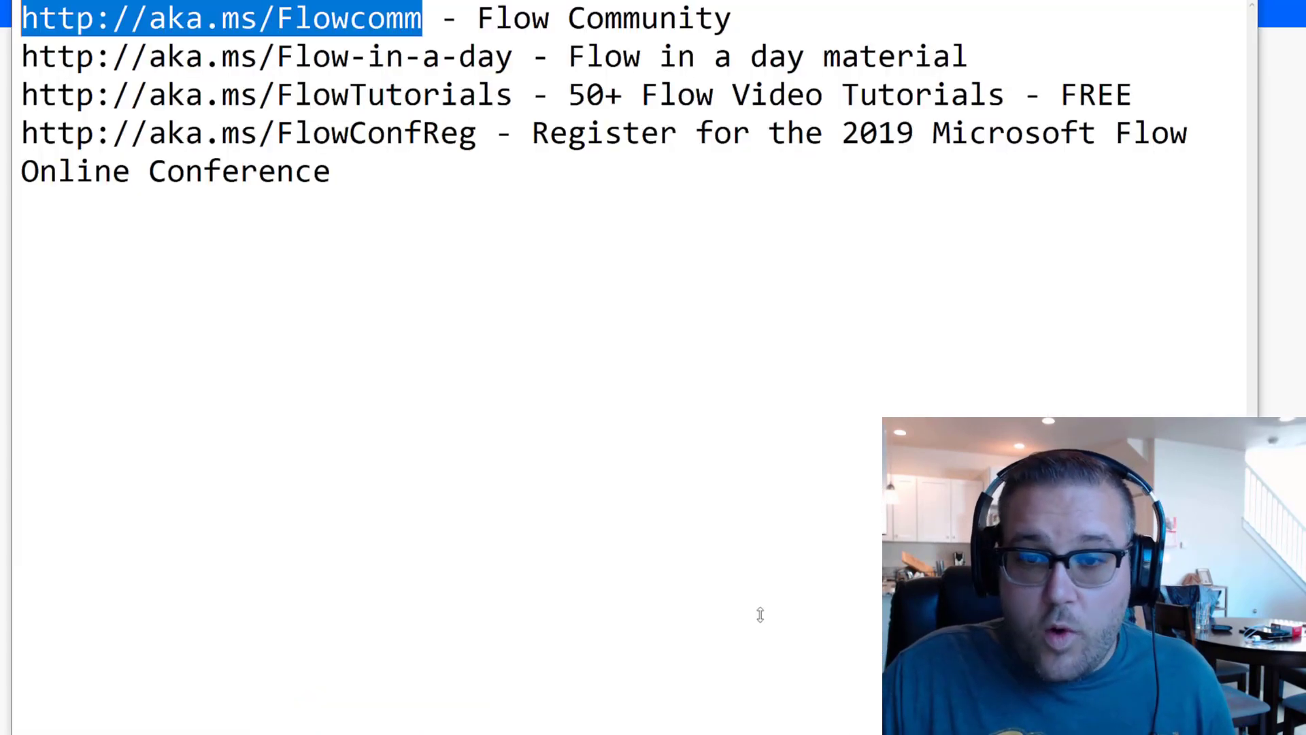
left_click_drag(514, 57, 21, 58)
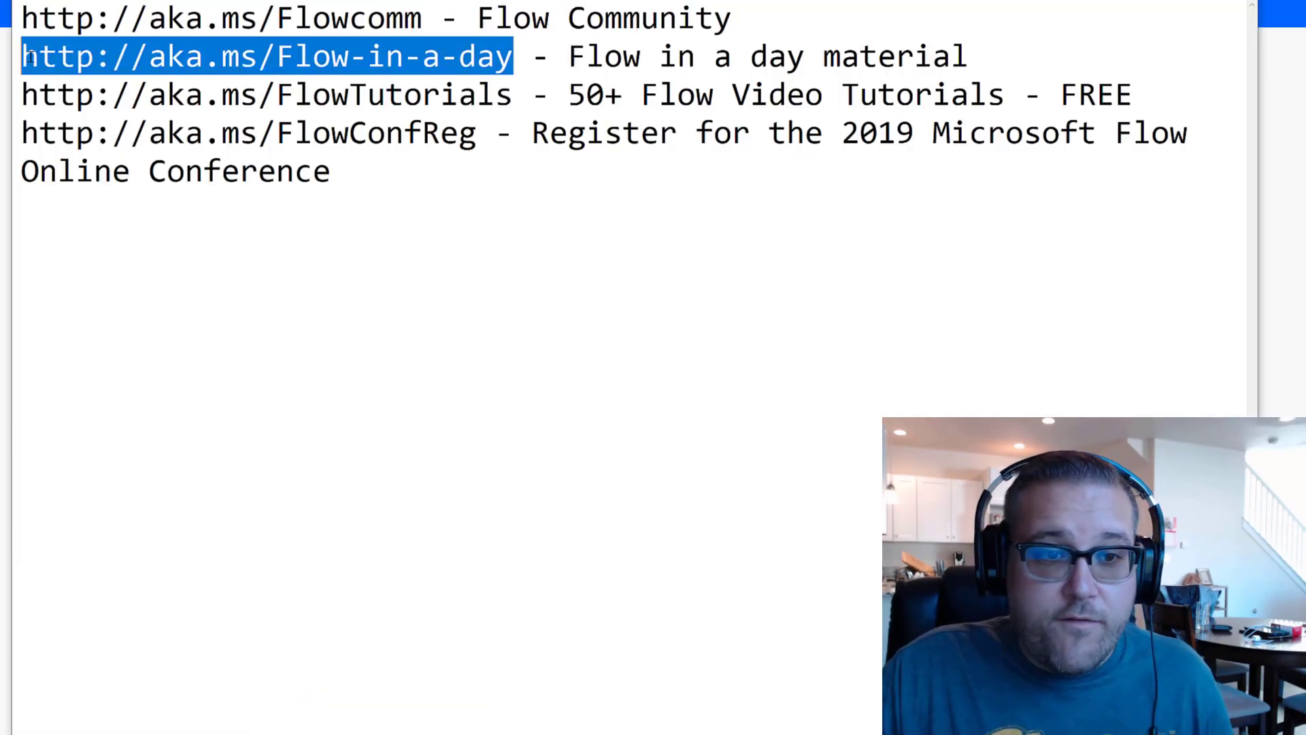
key("ctrl+c")
key("alt+Tab")
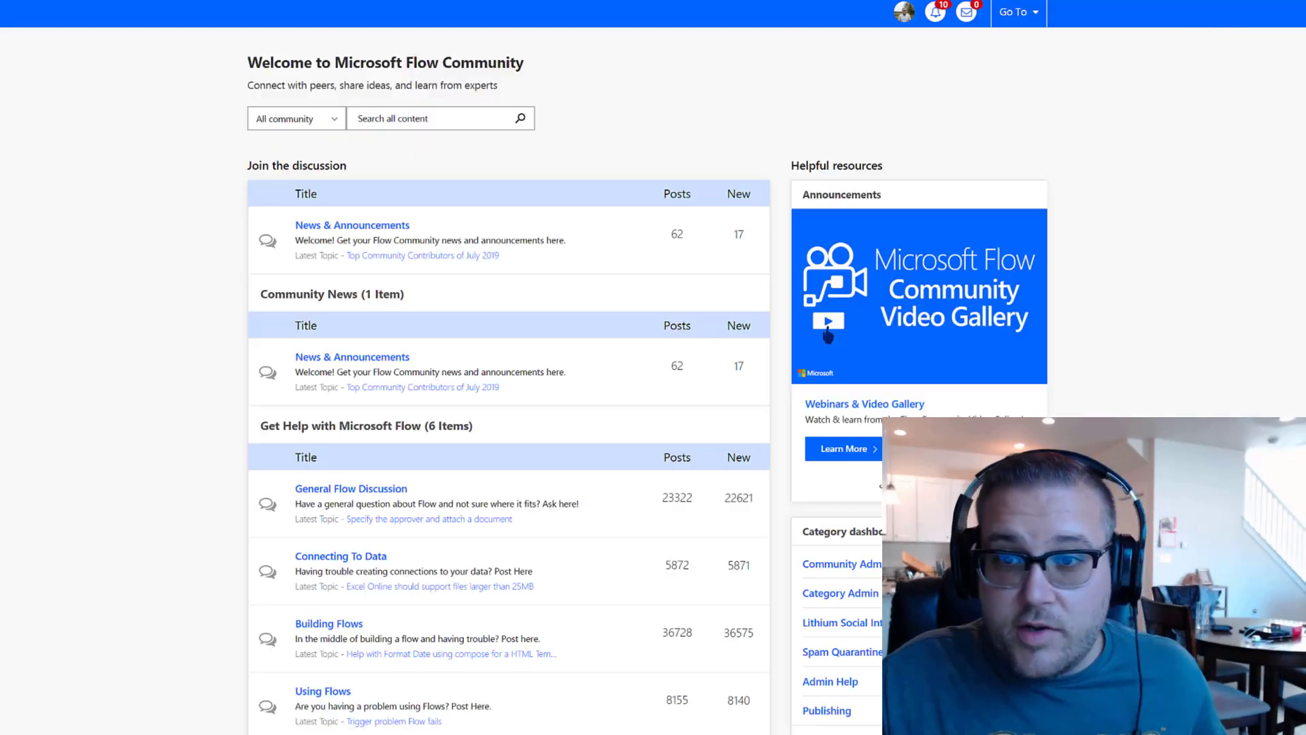
left_click(640, 7)
key("ctrl+v")
key("Return")
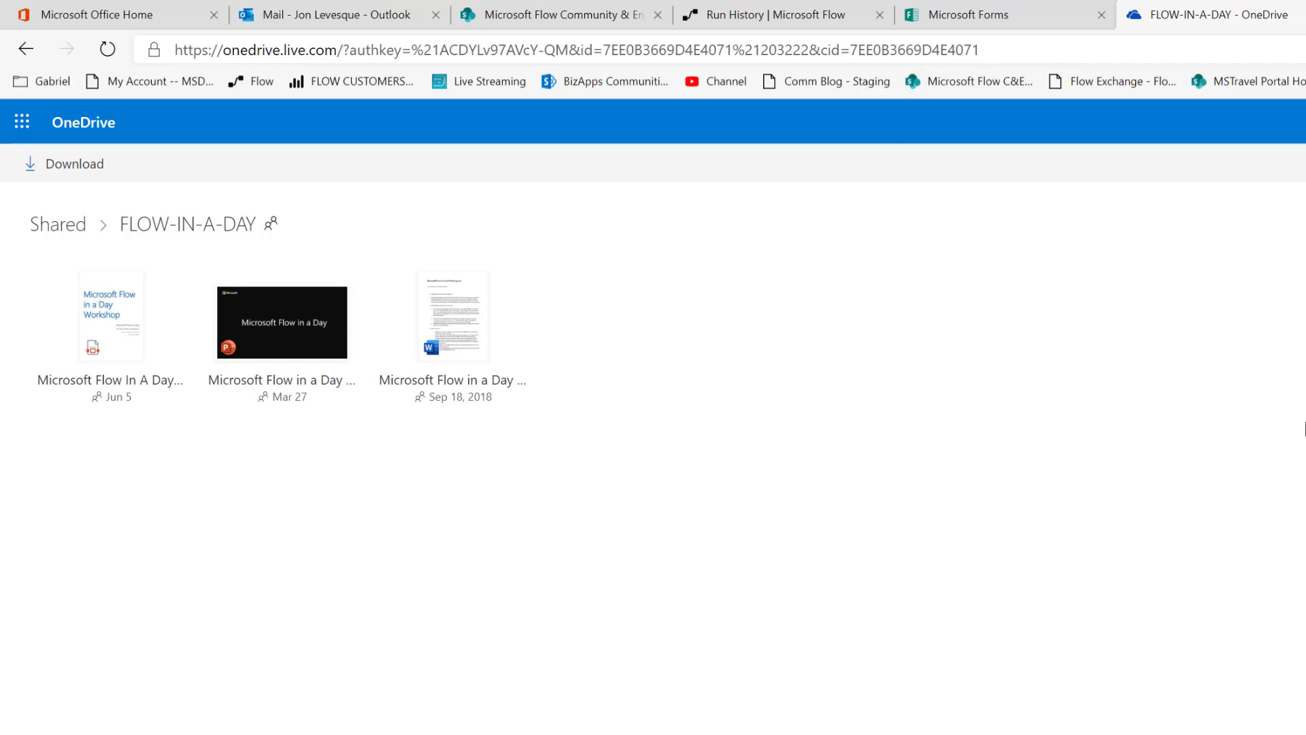
Select the FlowTutorials link in Notepad and go back to the browser
key("alt+Tab")
left_click_drag(997, 298, 331, 293)
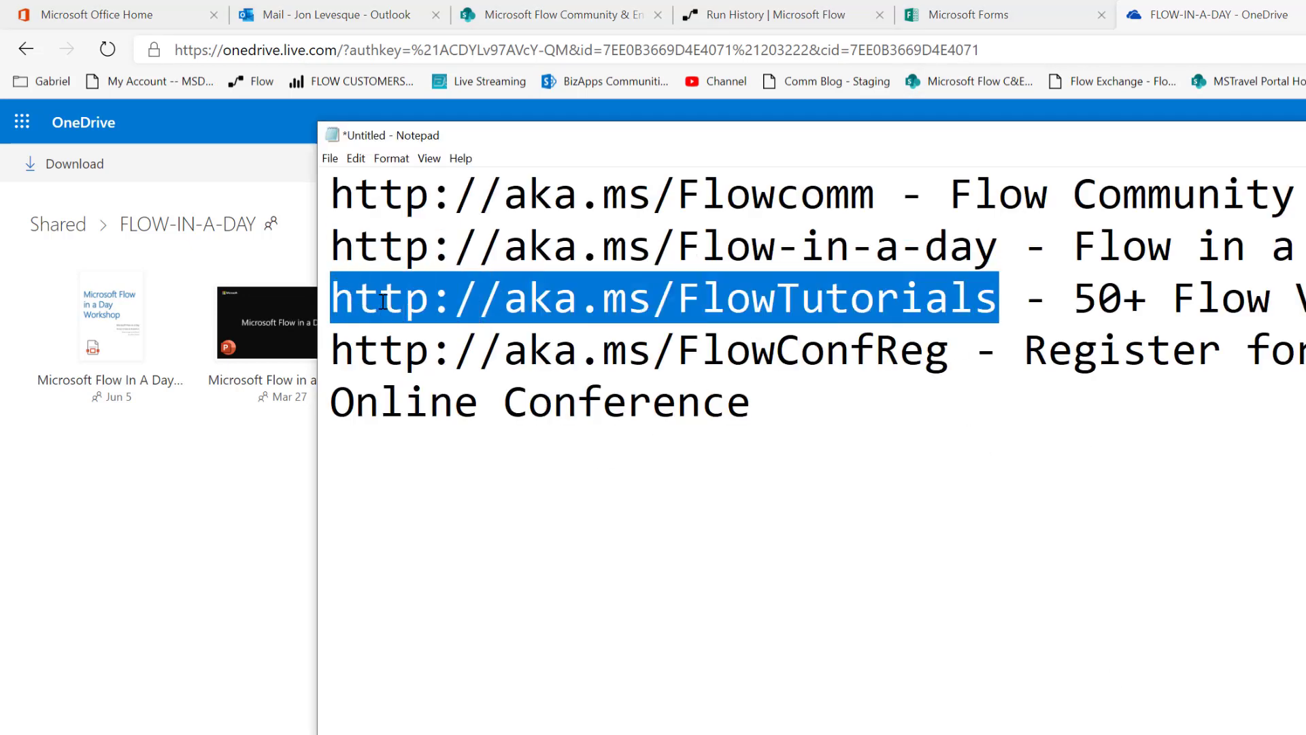
left_click(1170, 26)
Load the pasted FlowTutorials link and scroll through the 55-video Microsoft Flow Tutorial playlist
left_click(1114, 51)
key("ctrl+v")
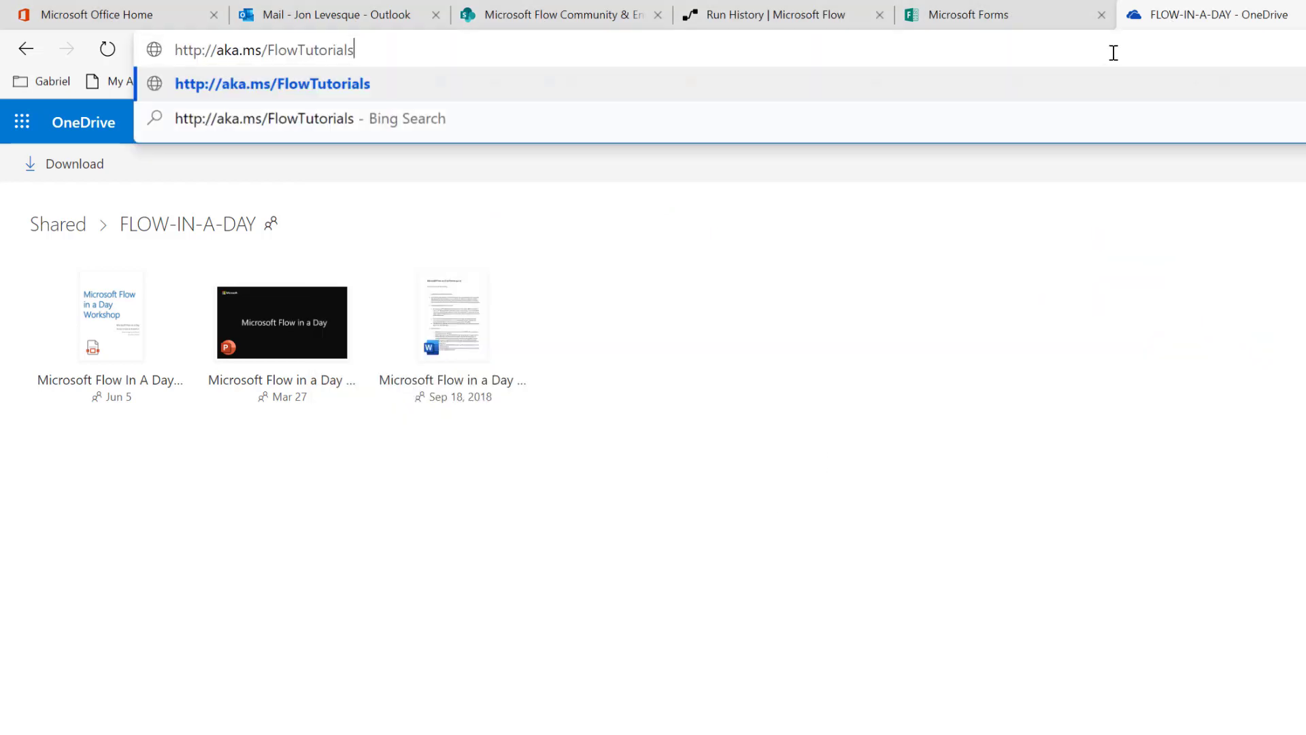
key("Return")
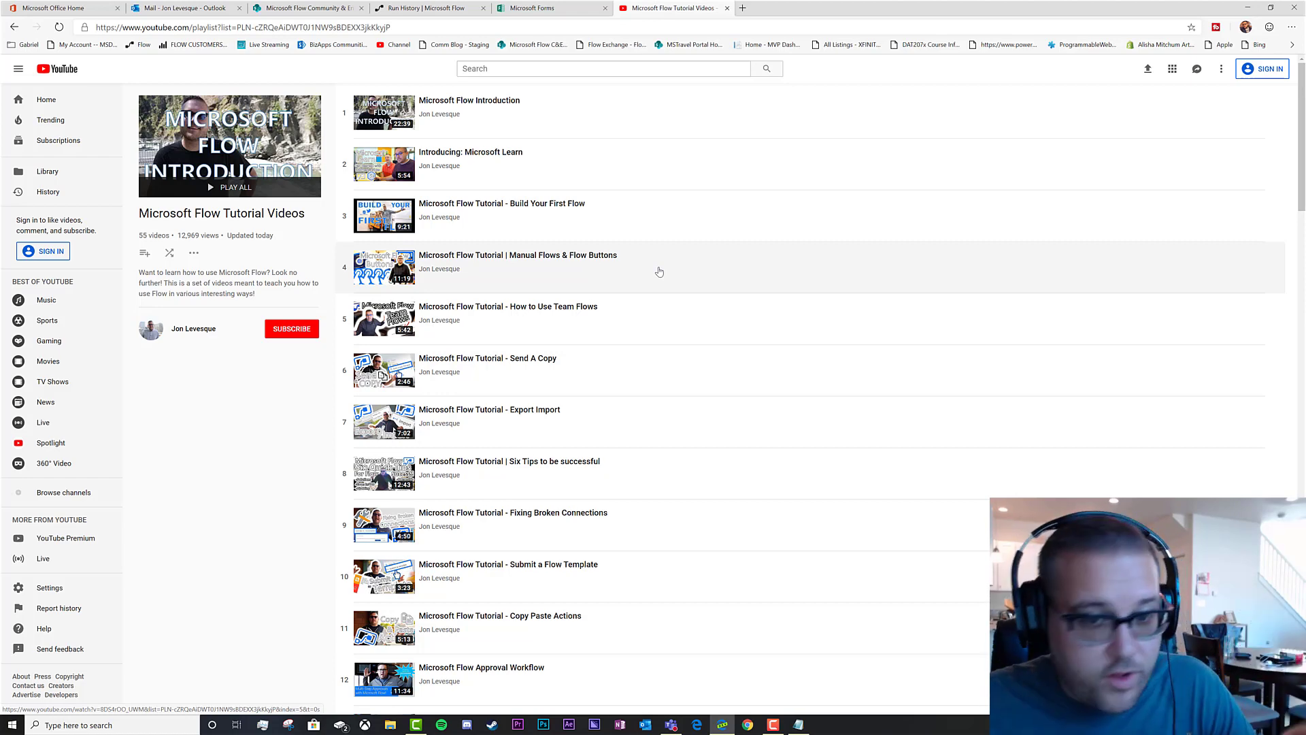
scroll(659, 272, "down", 8)
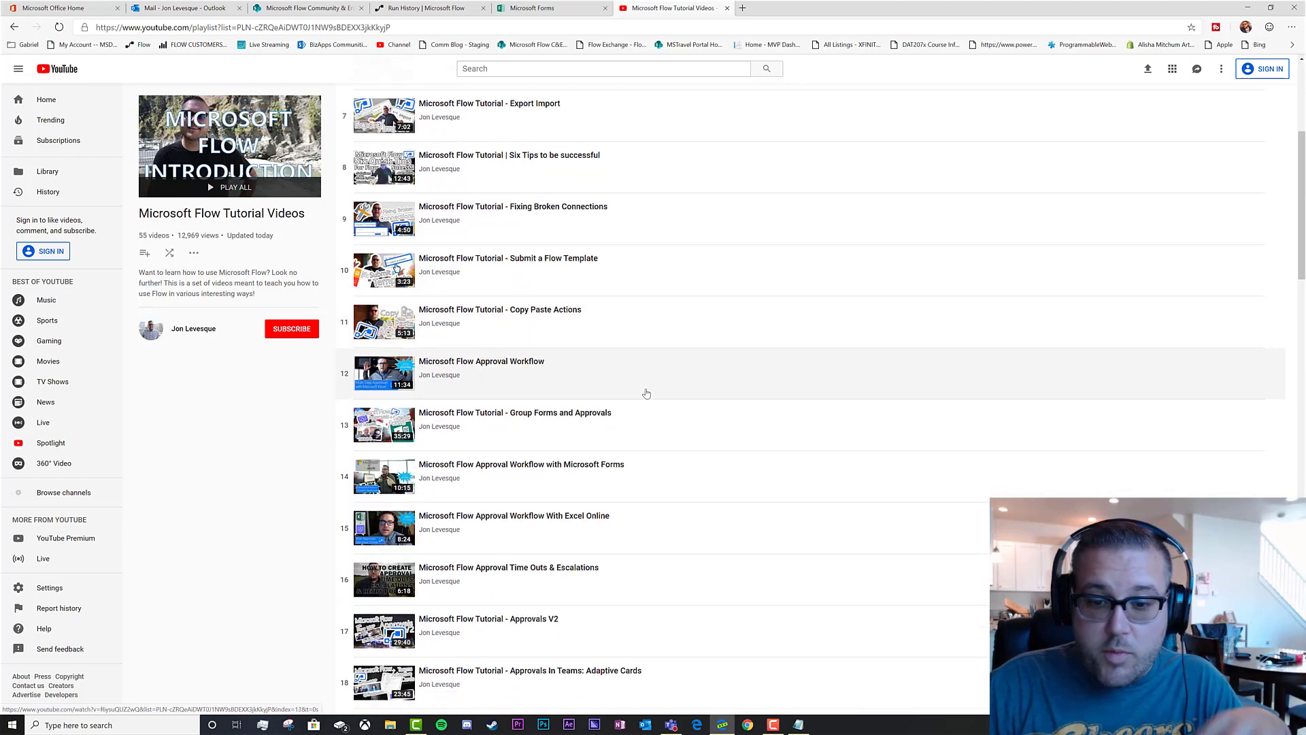
scroll(671, 359, "down", 4)
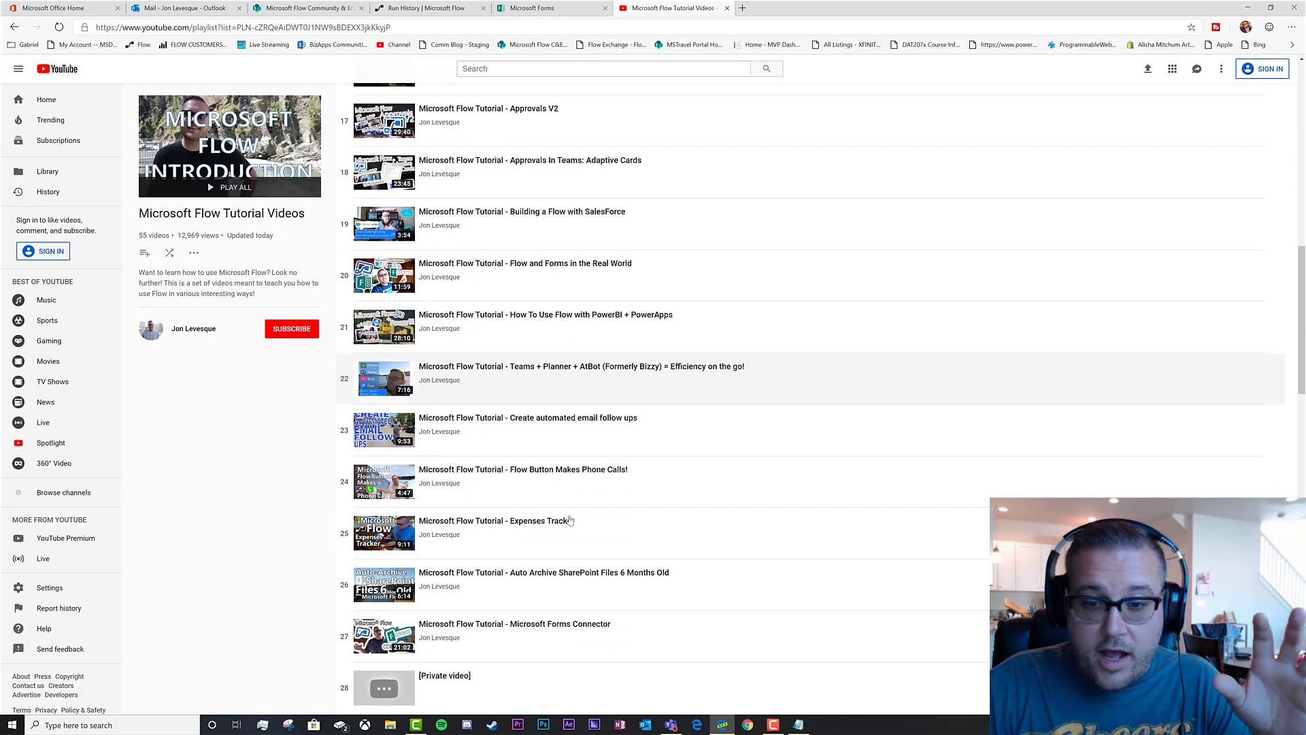
scroll(704, 402, "down", 4)
scroll(708, 402, "down", 4)
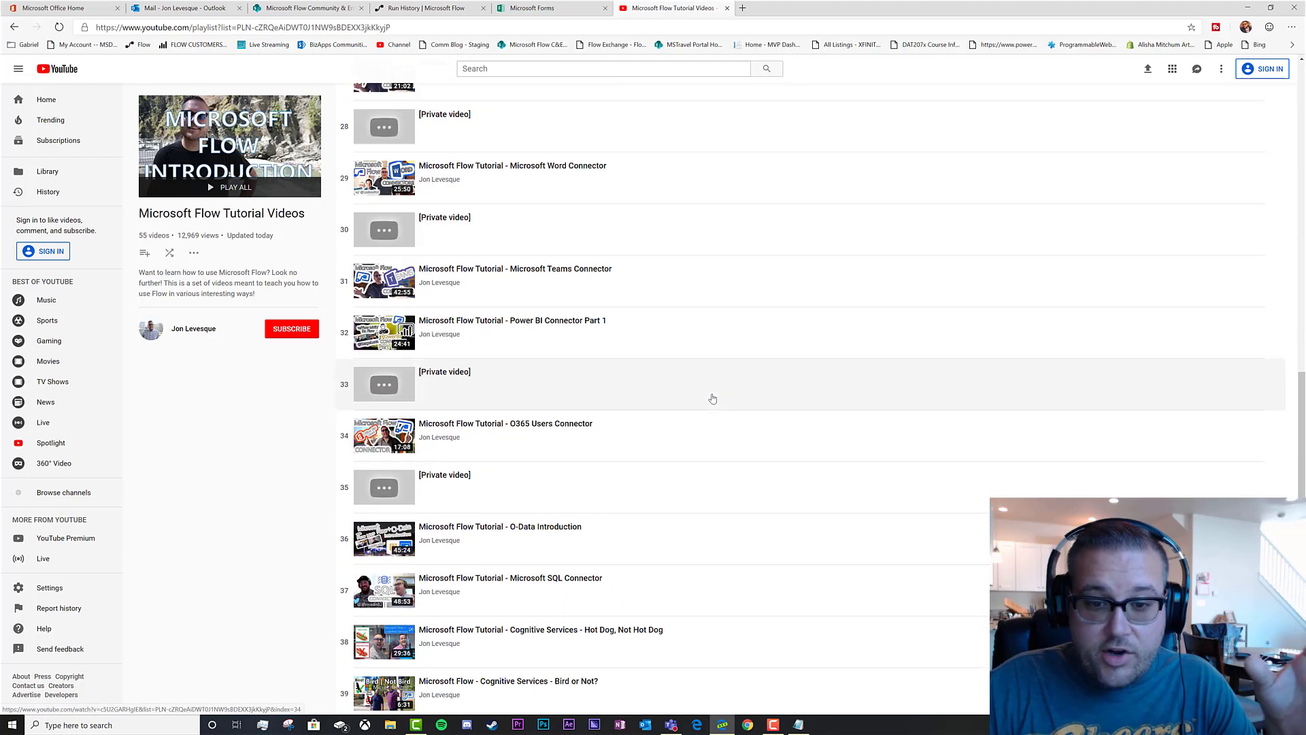
scroll(712, 398, "down", 4)
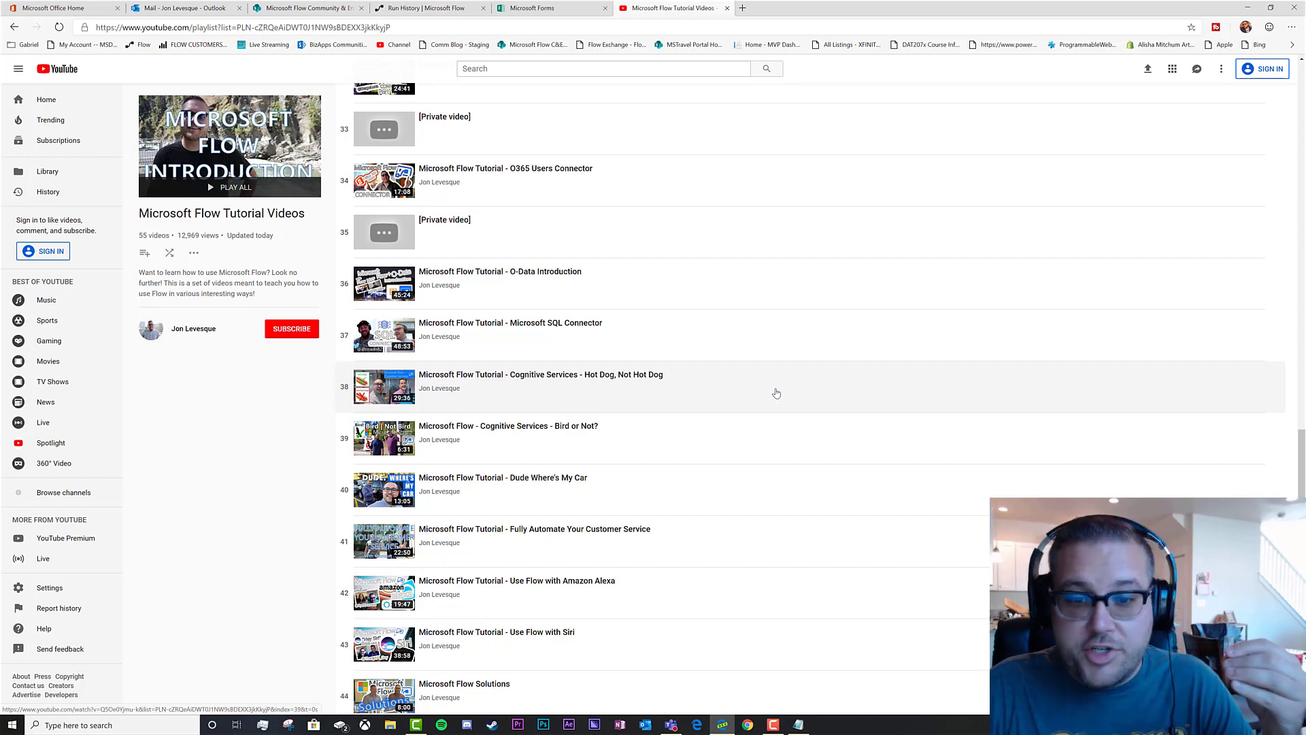
scroll(775, 387, "down", 5)
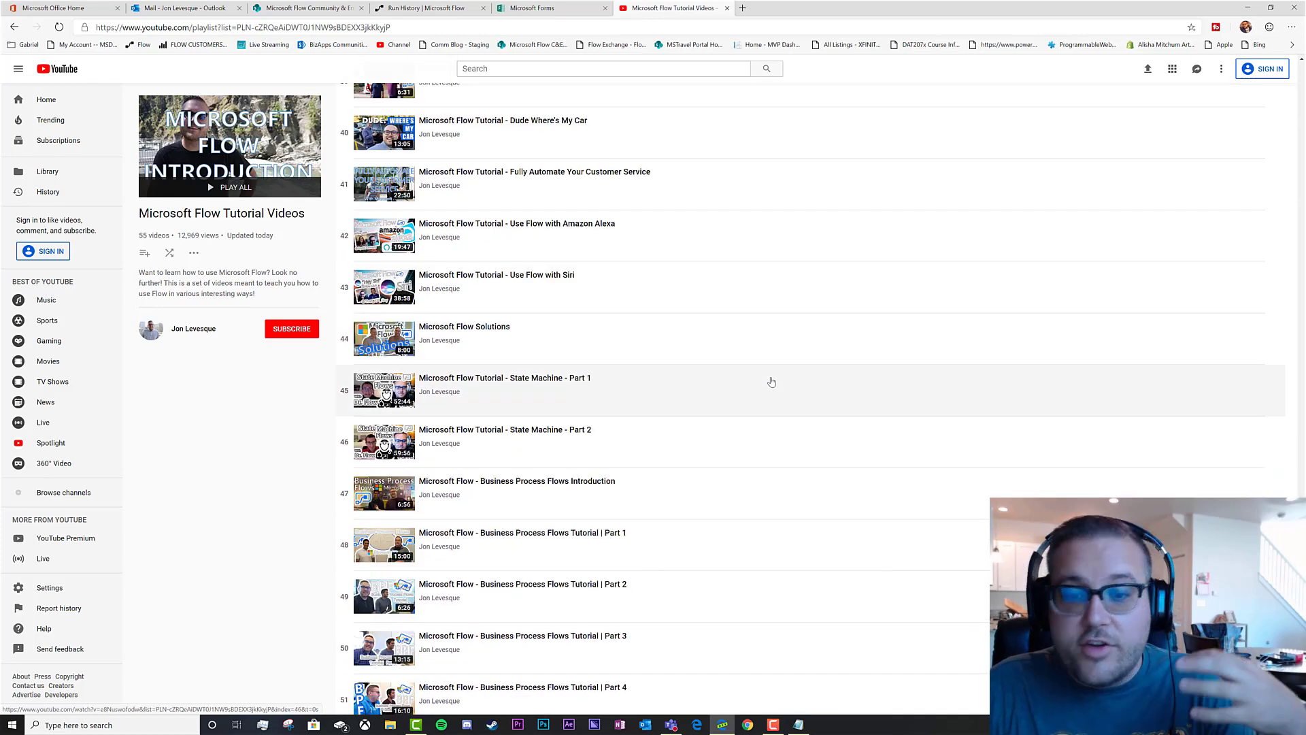
scroll(771, 382, "up", 20)
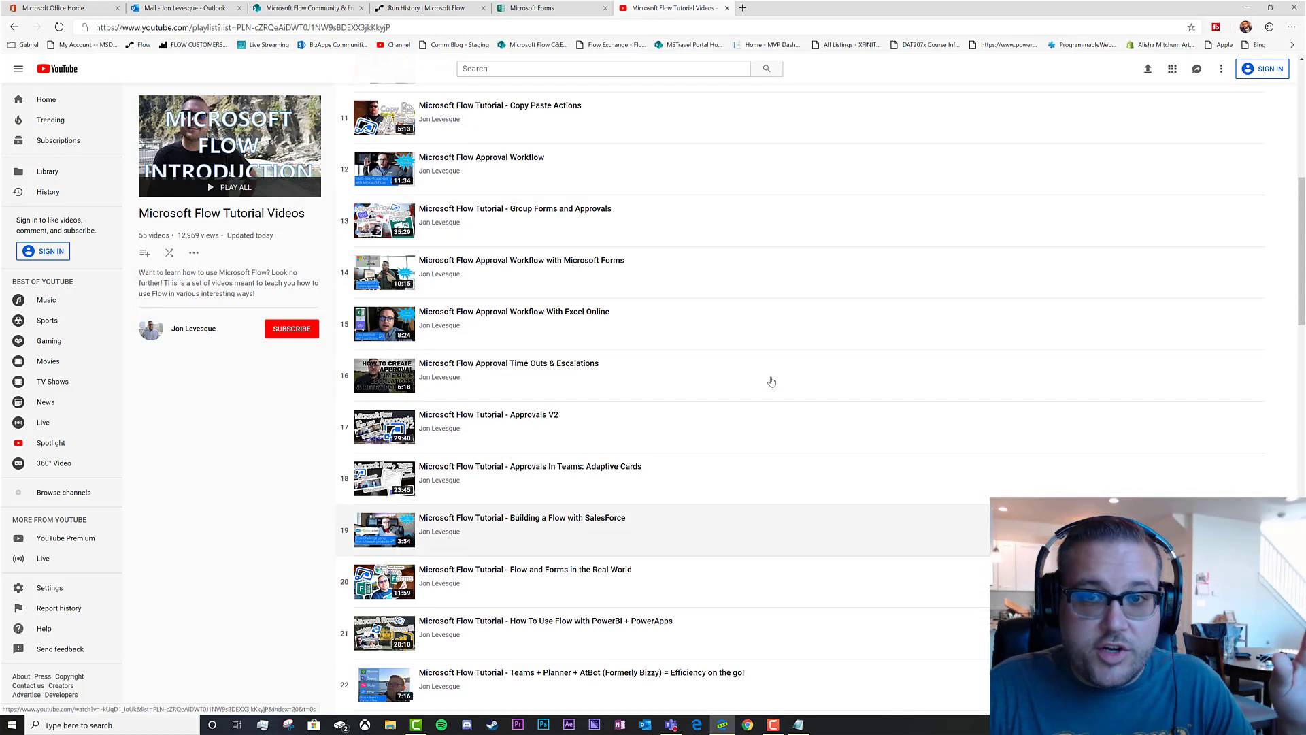
Copy the FlowConfReg link from the Notepad links note
left_click(799, 724)
left_click_drag(520, 199, 181, 194)
key("ctrl+c")
Open the FlowConfReg conference registration page in Edge, then review the four aka.ms links in Notepad
left_click(631, 27)
key("ctrl+v")
key("Return")
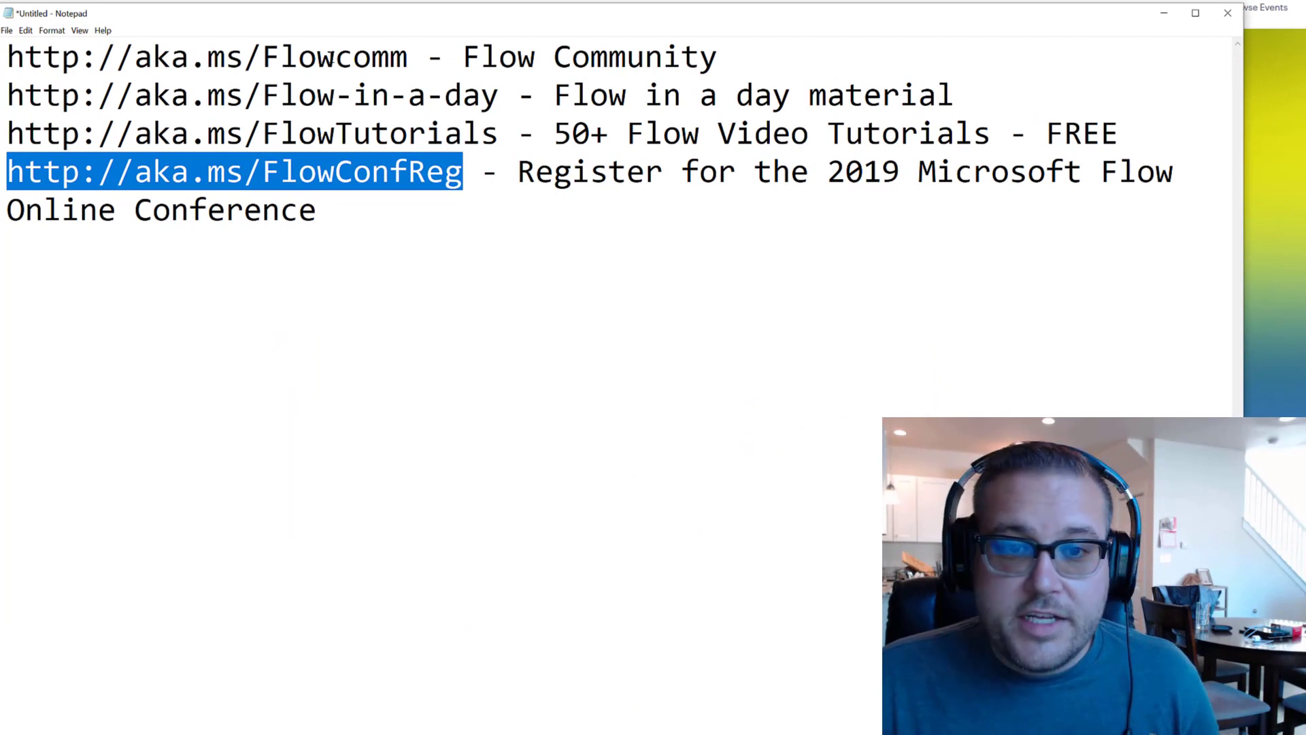
left_click_drag(464, 171, 7, 58)
left_click(414, 204)
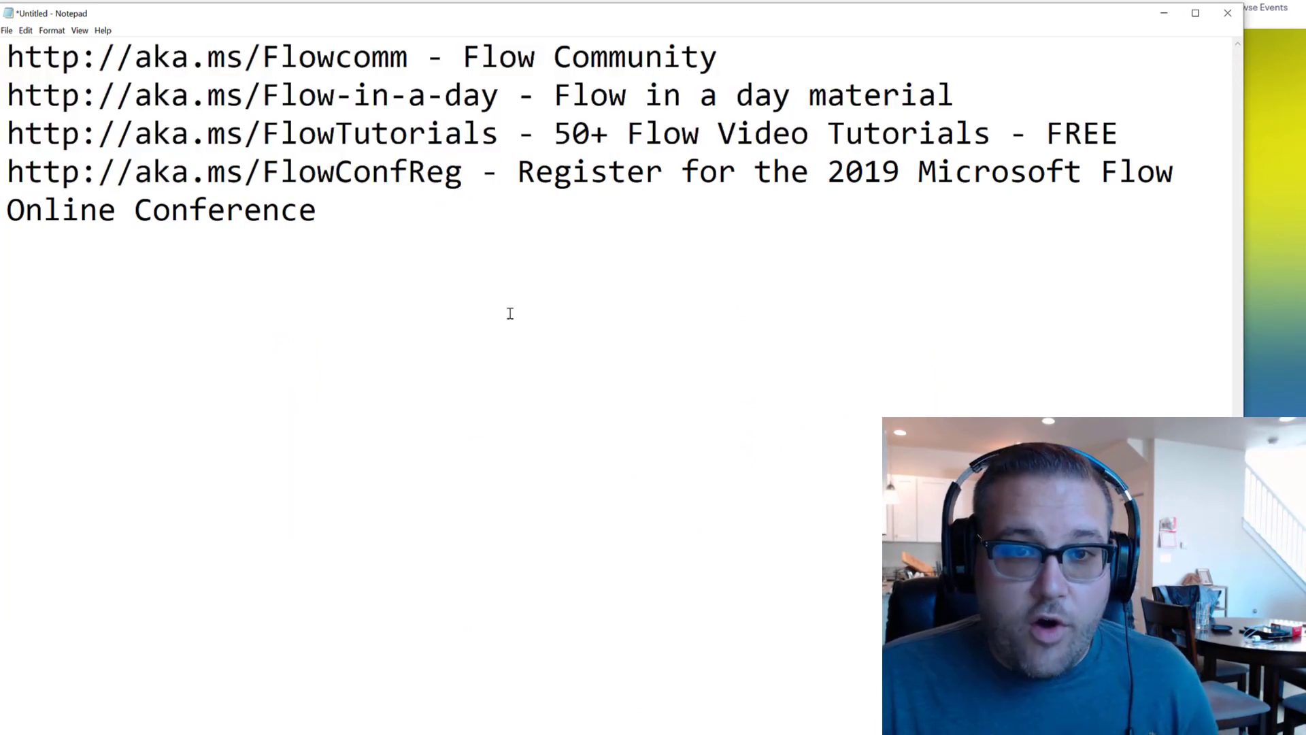